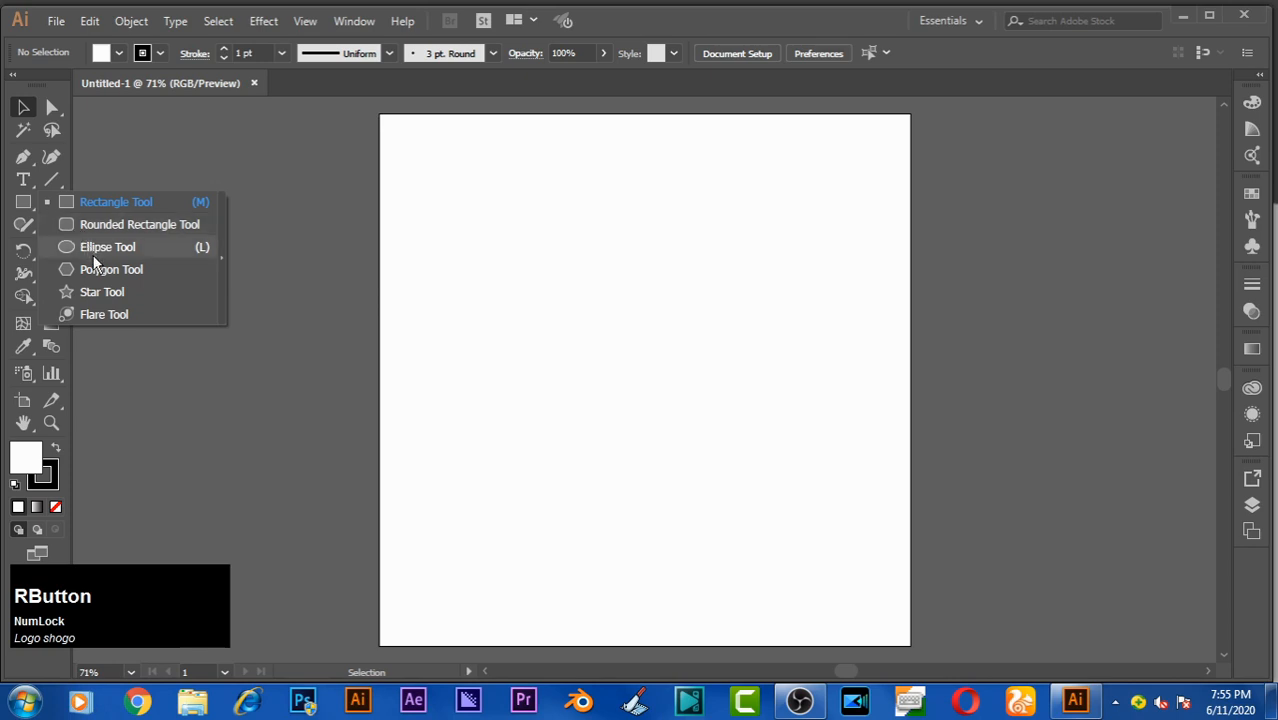
Step: Draw a wide white ellipse about 677 × 420 pt, centred across the upper part of the artboard
click(93, 250)
drag(419, 210, 802, 432)
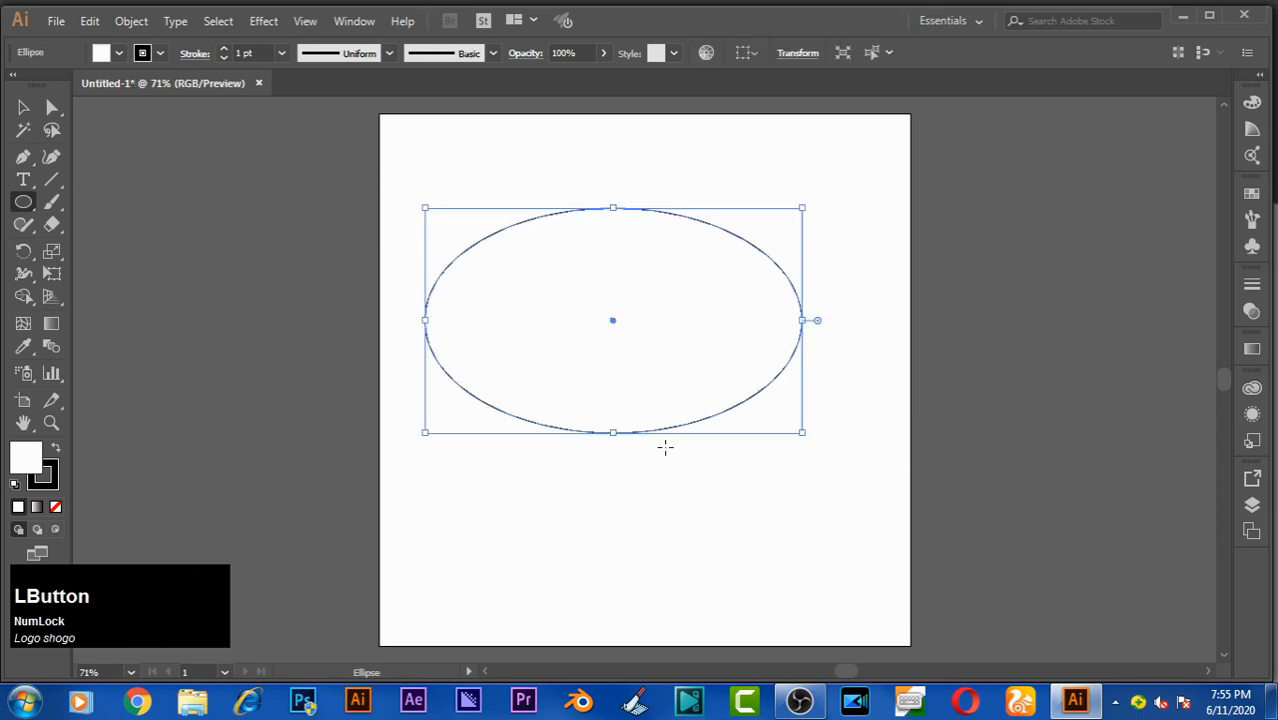
drag(620, 434, 620, 442)
drag(803, 212, 852, 178)
drag(615, 335, 649, 289)
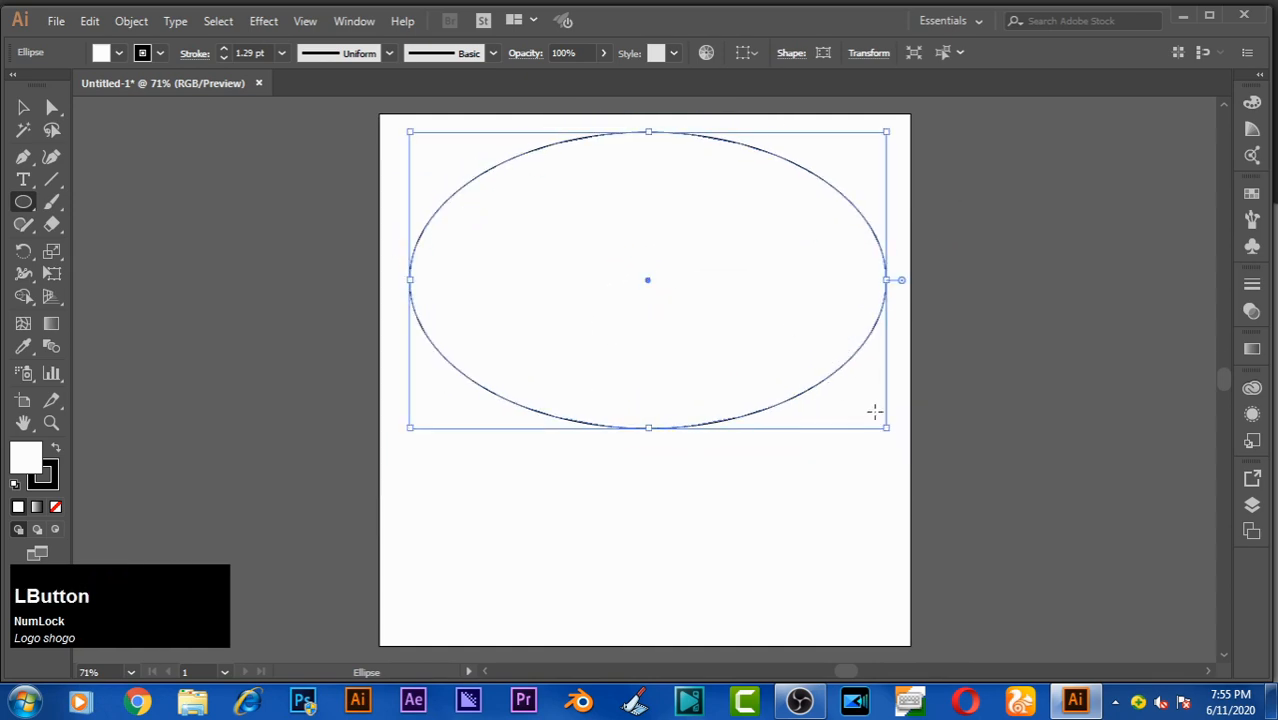
drag(886, 428, 866, 422)
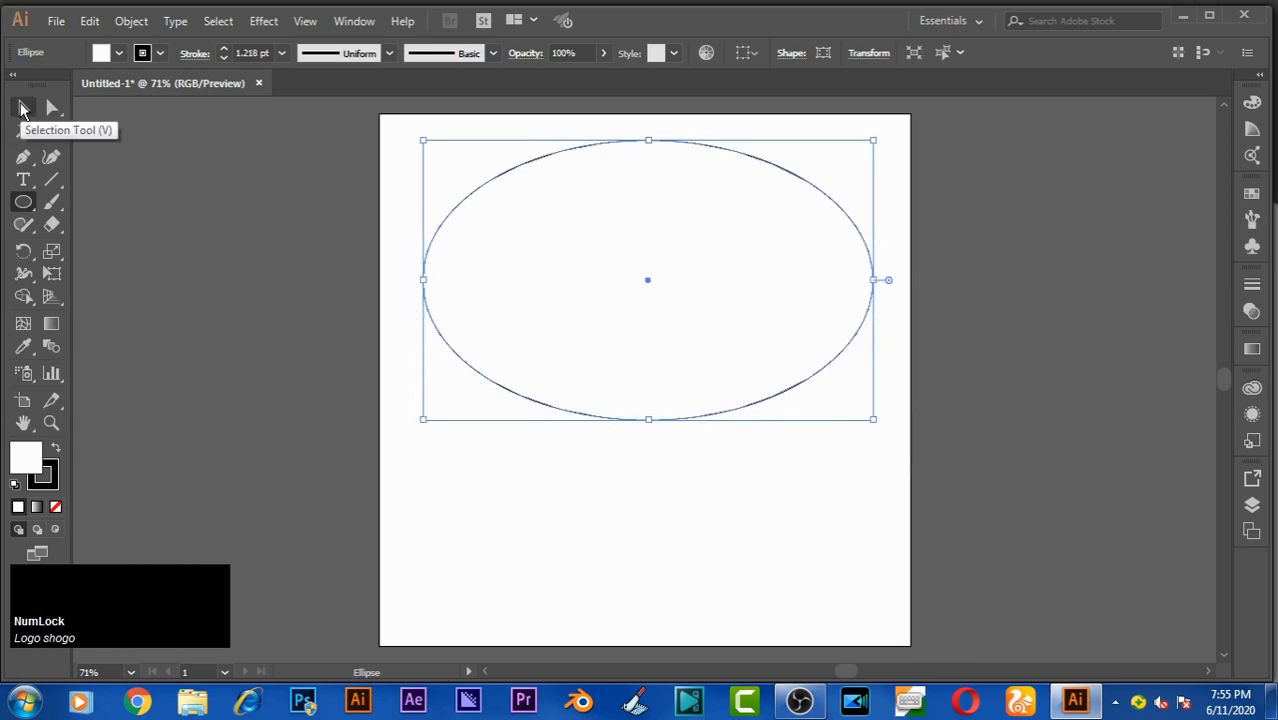
Step: Paste a copy of the ellipse in front and scale it down concentrically to about 531 × 330 pt
click(23, 107)
key(ctrl)
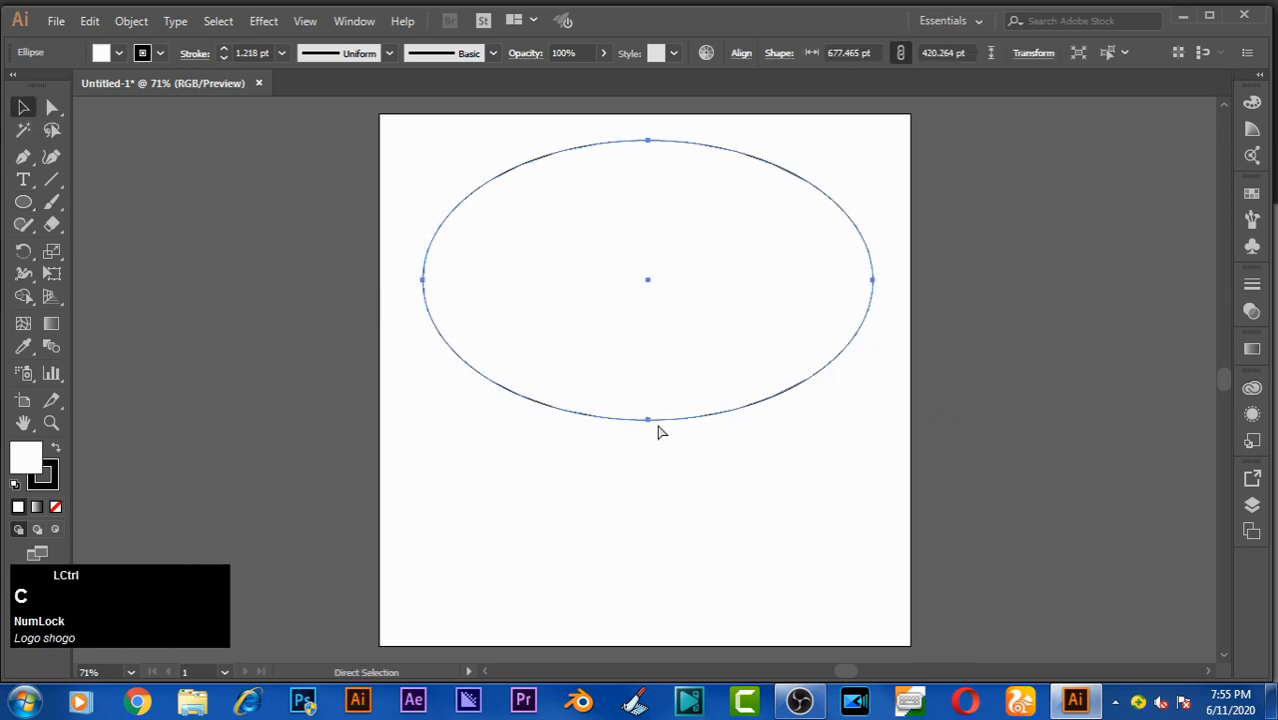
key(ctrl+f)
drag(875, 422, 897, 390)
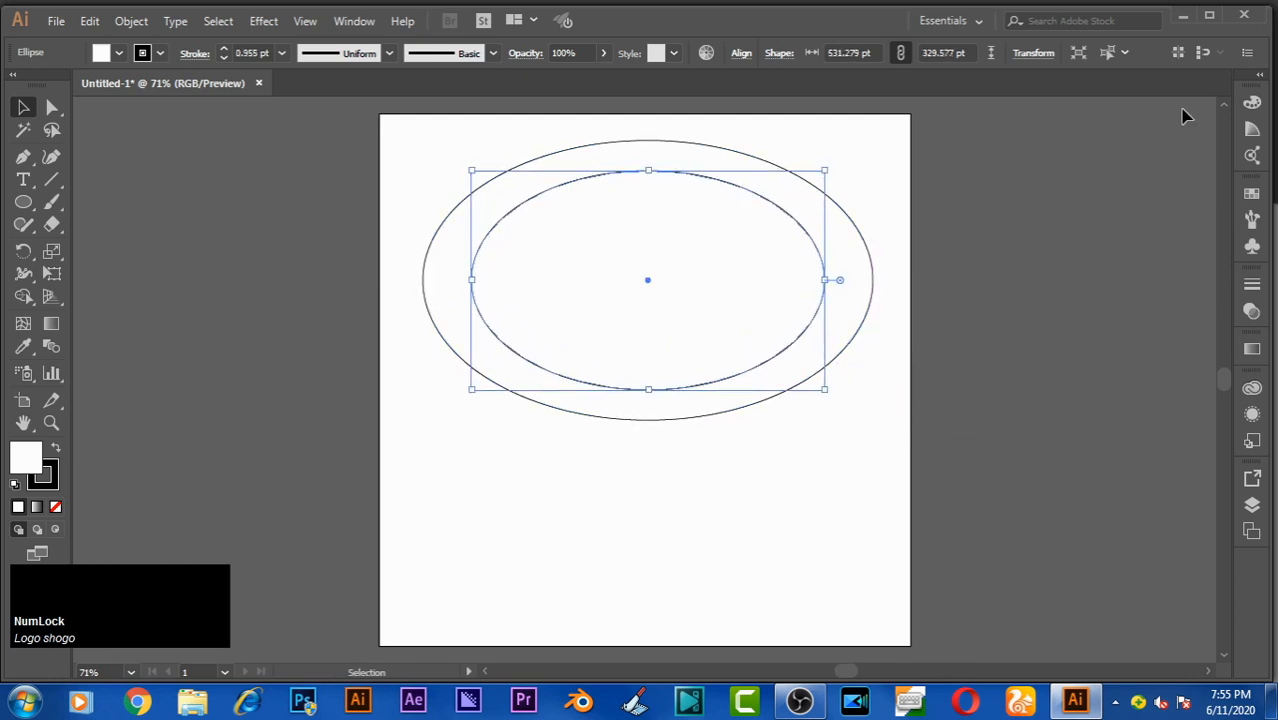
Step: Nudge the inner ellipse upward so its top edge sits closer to the outer ellipse's top edge
key(Up)
key(Up)
key(Up)
key(Up)
key(Up)
key(Up)
key(Up)
key(Up)
key(Up)
key(Up)
key(Up)
key(Up)
key(Up)
key(Up)
key(Up)
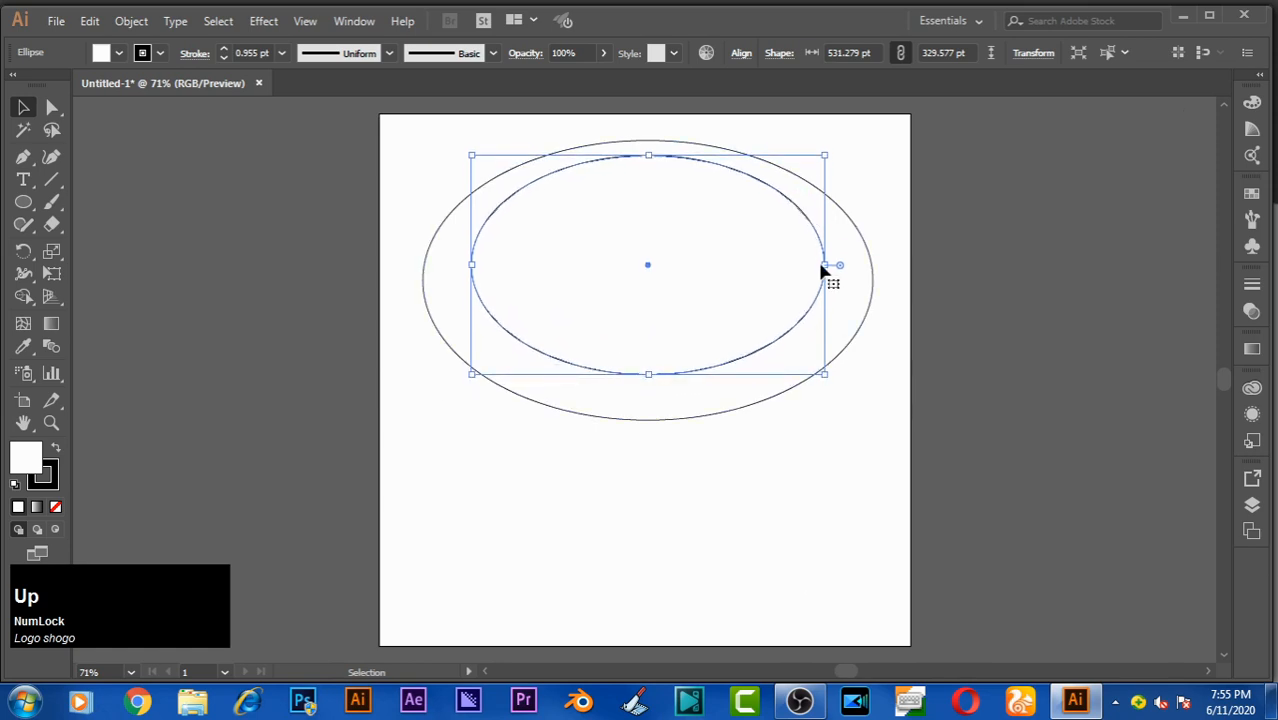
Step: Widen the inner ellipse symmetrically within the outer one and reduce its height slightly to about 327 pt
drag(826, 265, 850, 265)
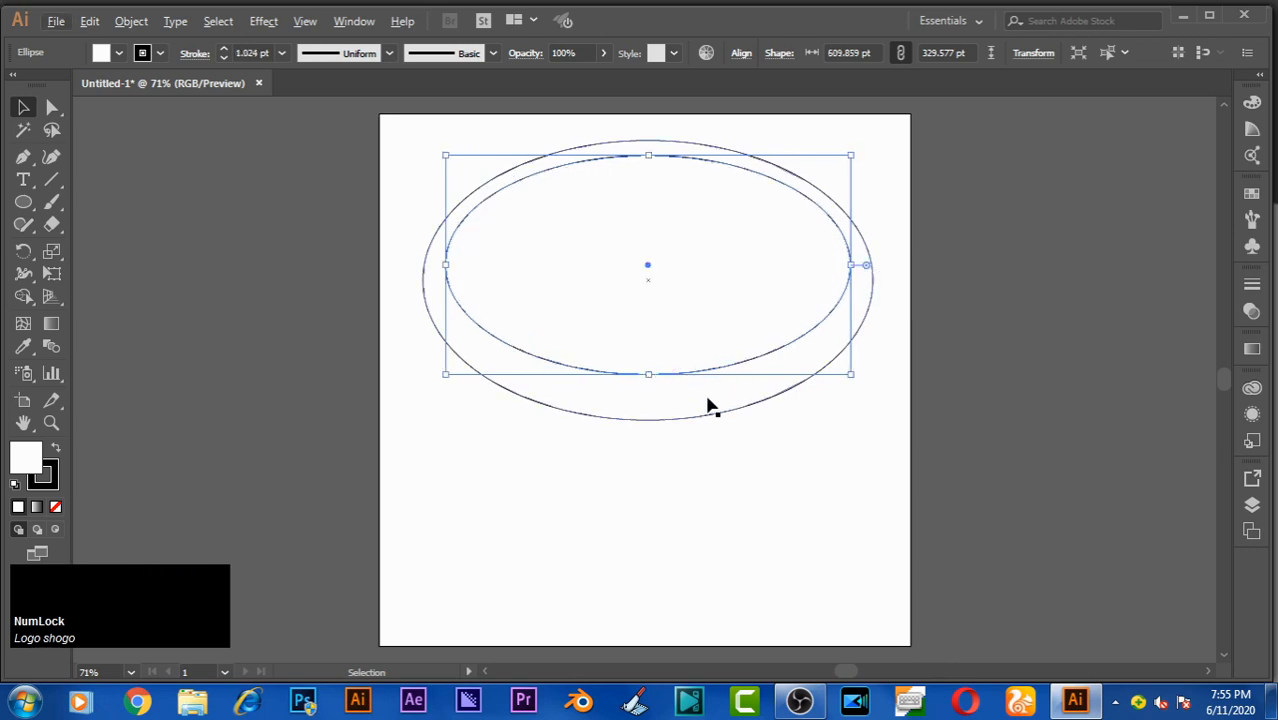
key(ctrl+z)
drag(824, 267, 845, 265)
click(826, 265)
mouse_move(650, 376)
mouse_down()
mouse_move(656, 390)
mouse_move(653, 372)
mouse_up()
click(701, 481)
Step: Narrow both ellipses together about their centre, bringing the inner one to about 541 pt wide
drag(476, 166, 892, 347)
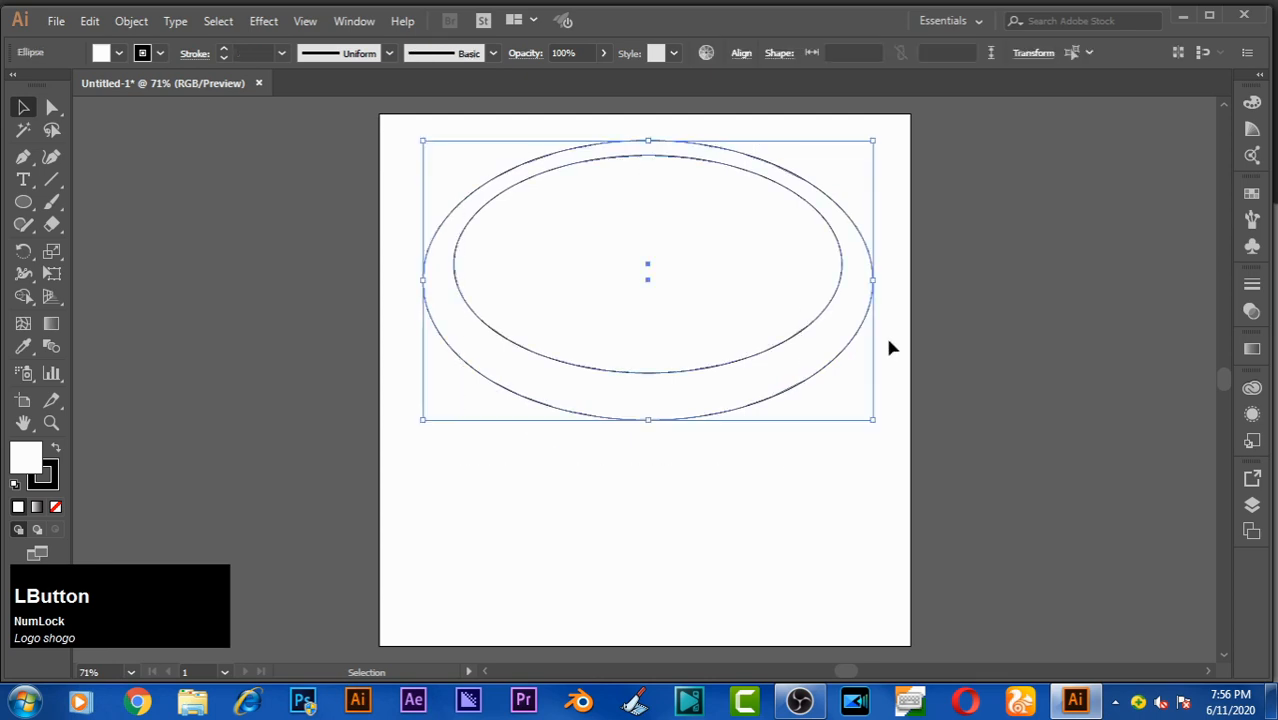
drag(870, 287, 857, 287)
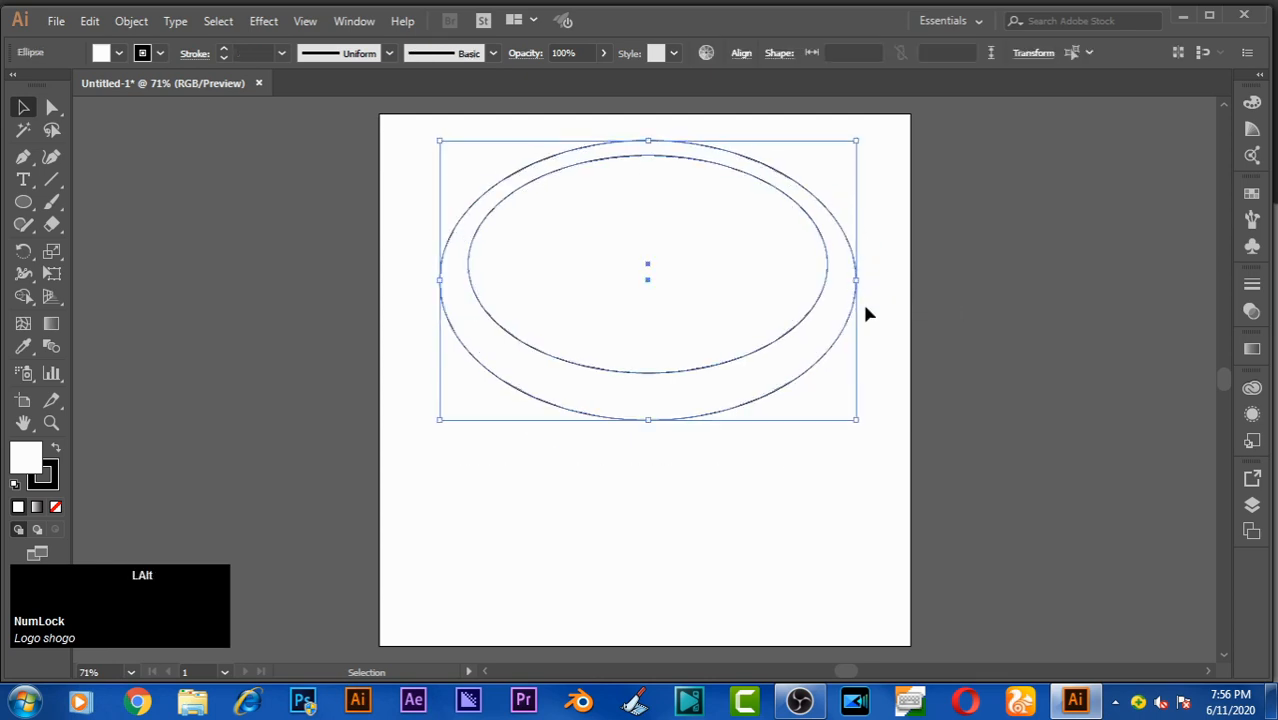
click(858, 472)
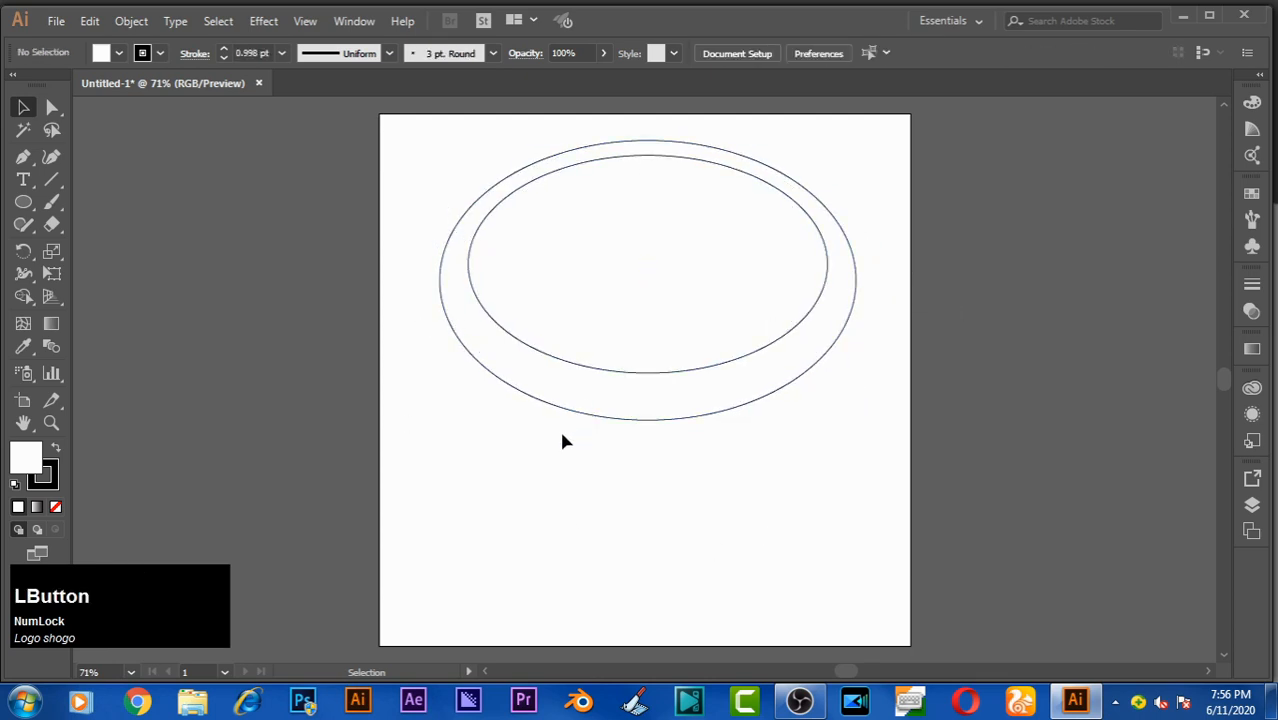
Step: Fine-tune the inner ellipse's height by its lower edge, keeping a thicker gap below than above
click(646, 374)
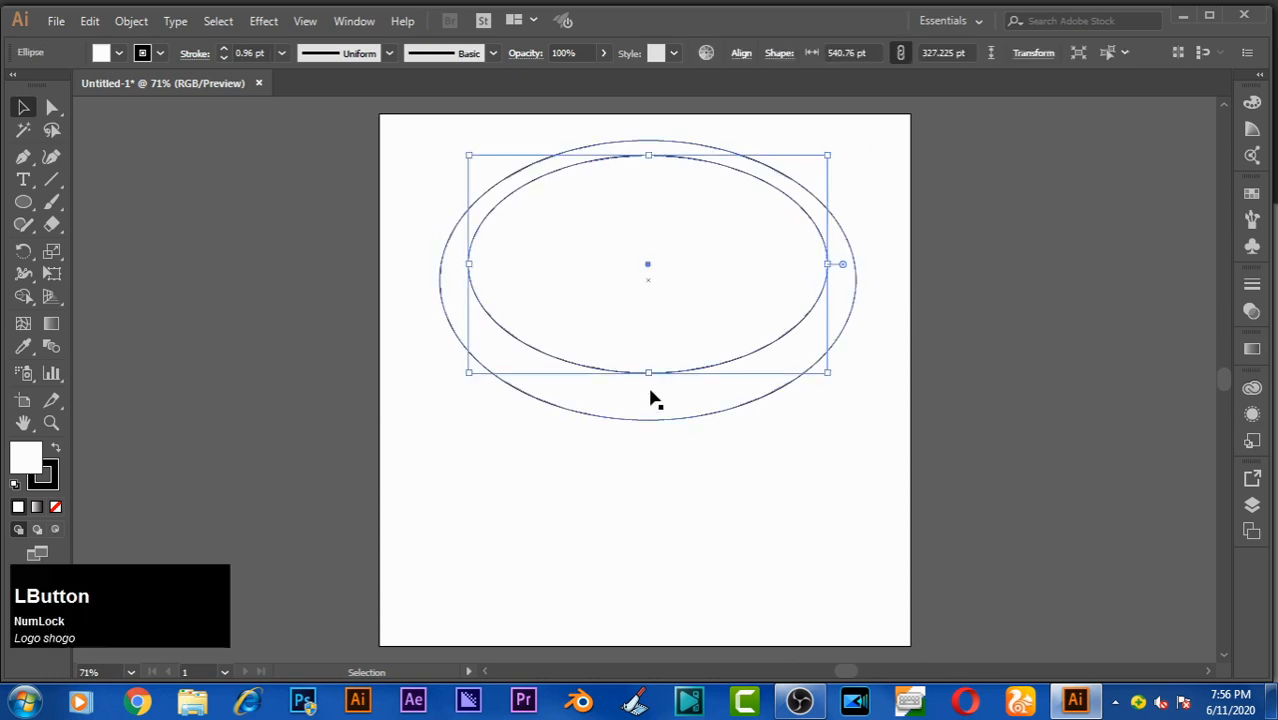
drag(648, 372, 650, 383)
click(397, 578)
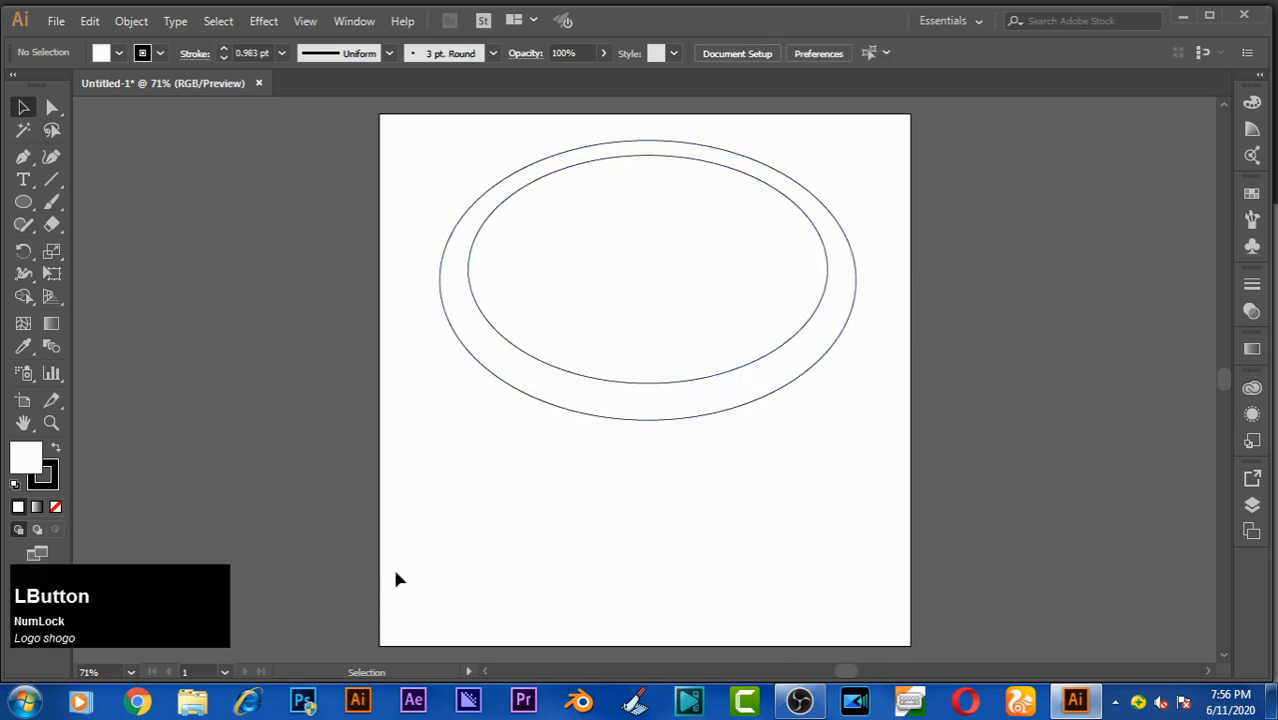
click(646, 383)
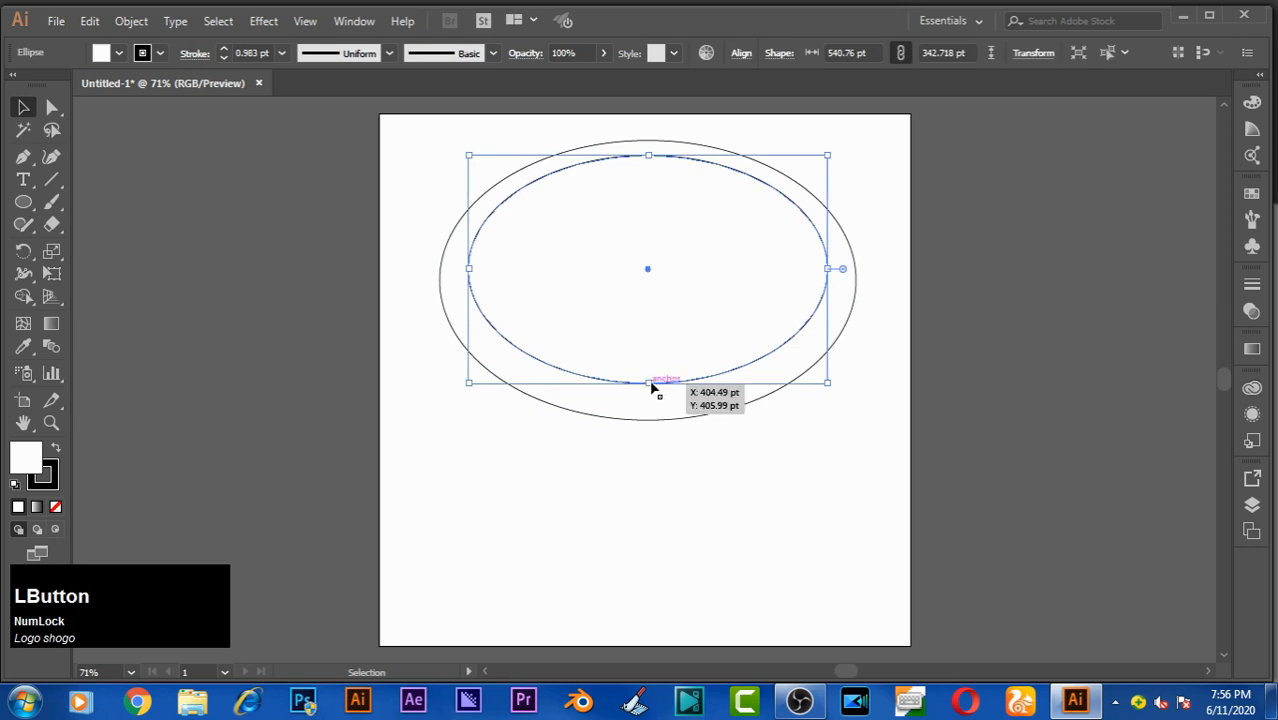
drag(651, 384, 650, 372)
click(654, 482)
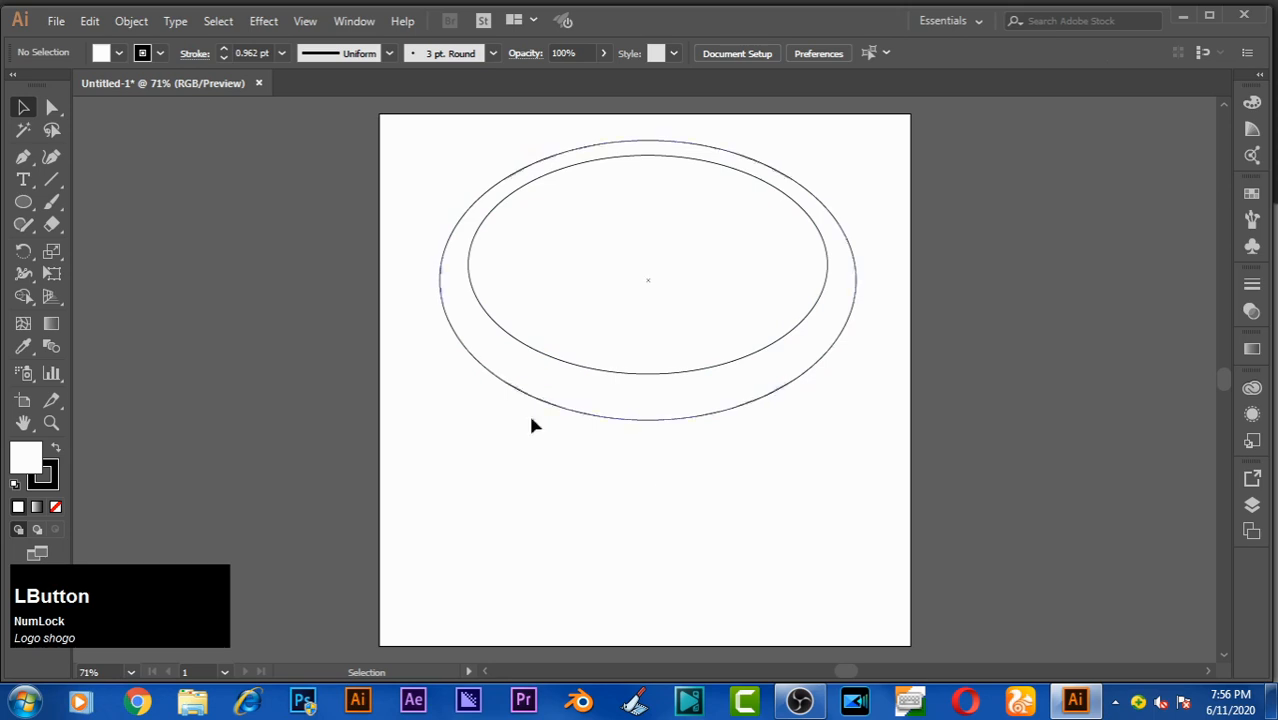
drag(451, 188, 735, 532)
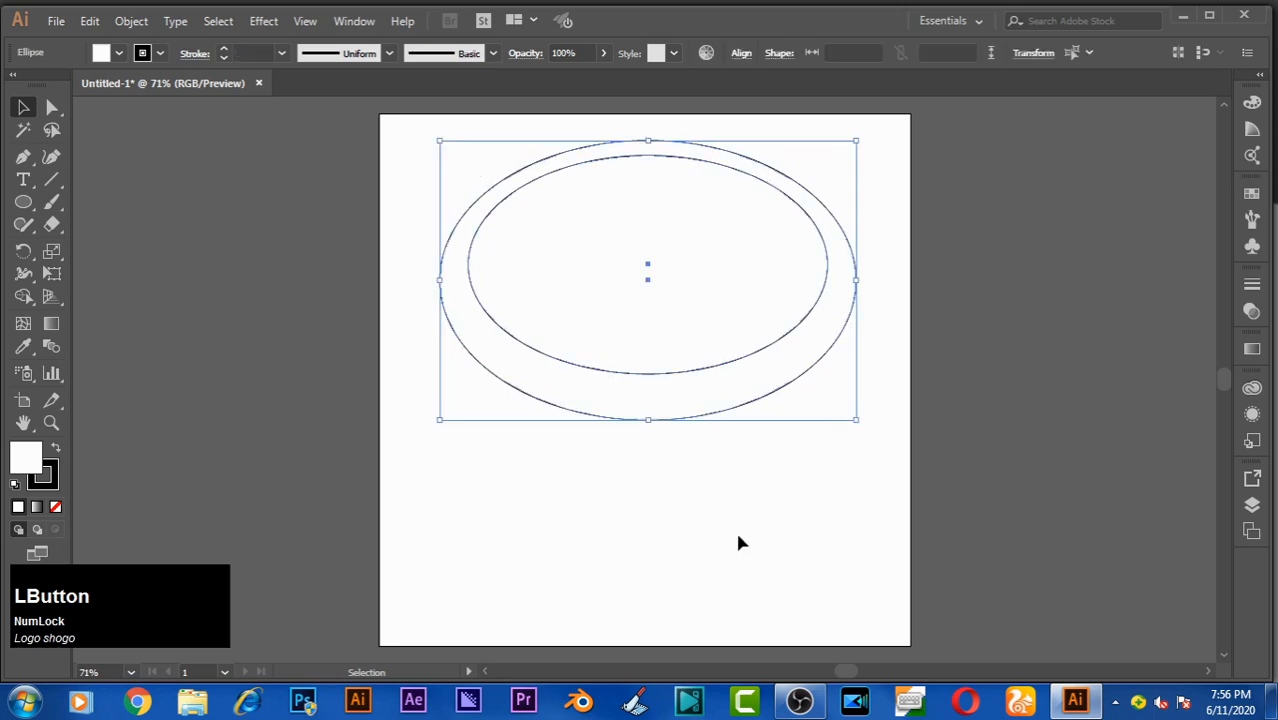
key(ctrl)
click(721, 540)
Step: Draw an upright three-pointed star as a triangle overlapping the left end of the ellipses
click(24, 204)
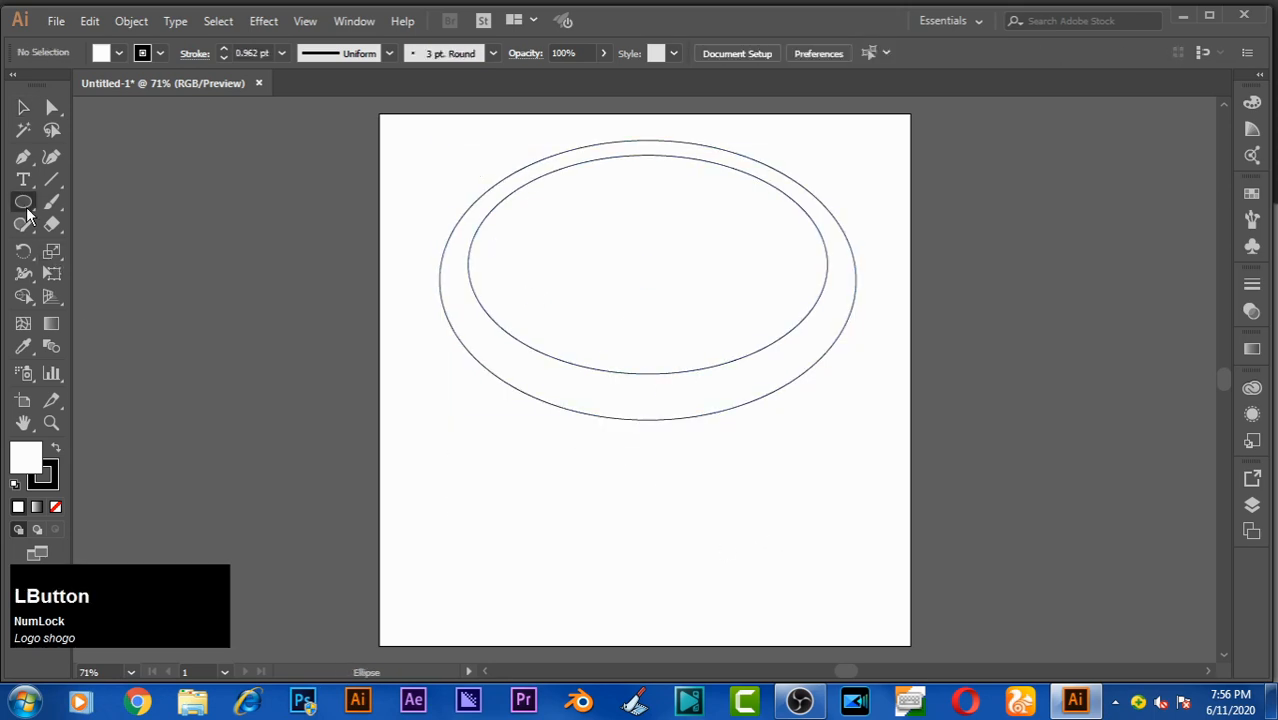
right_click(25, 208)
click(108, 288)
drag(428, 262, 514, 314)
key(Down)
key(Down)
key(shift)
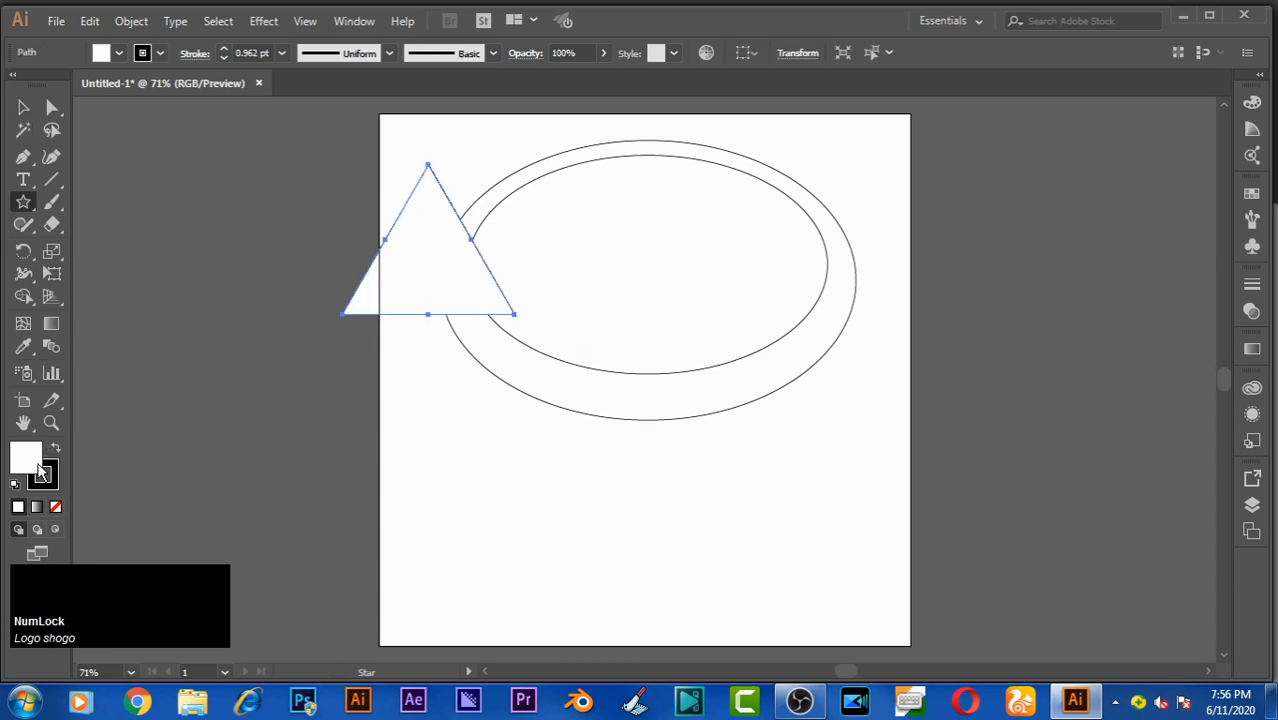
Step: Remove the fill from the triangle and both ellipses, leaving only their outlines
click(55, 507)
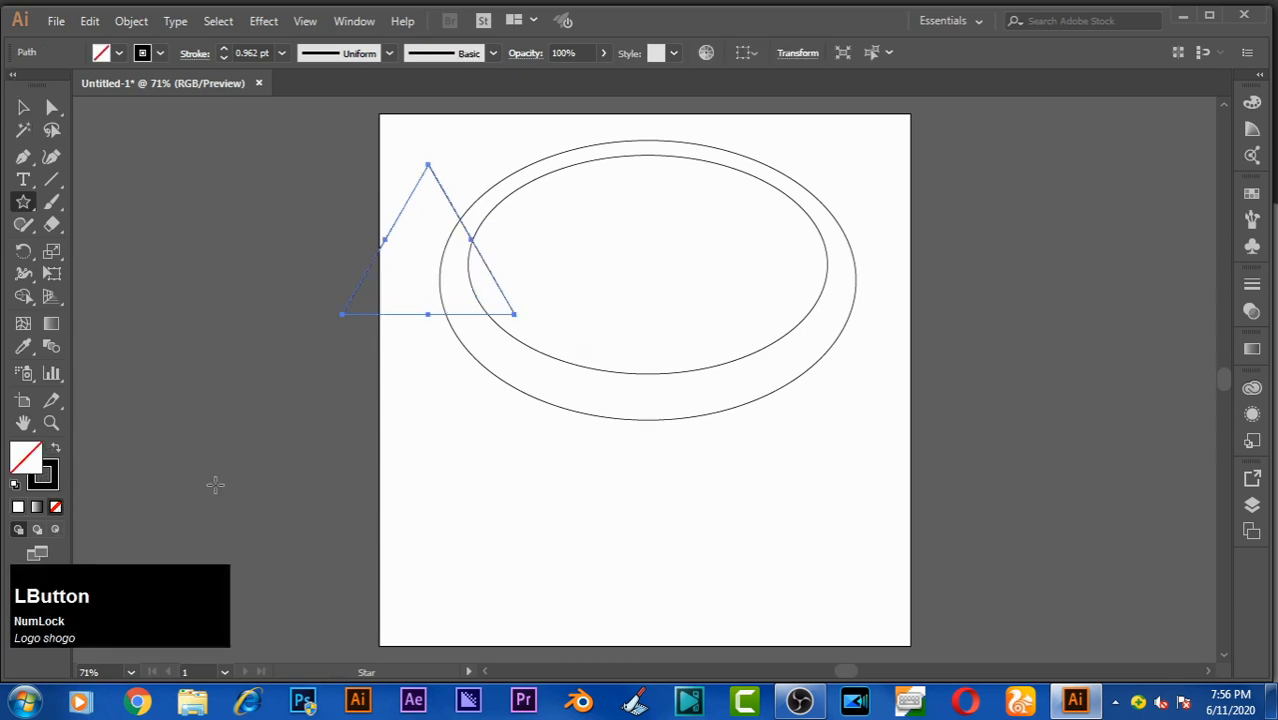
click(23, 107)
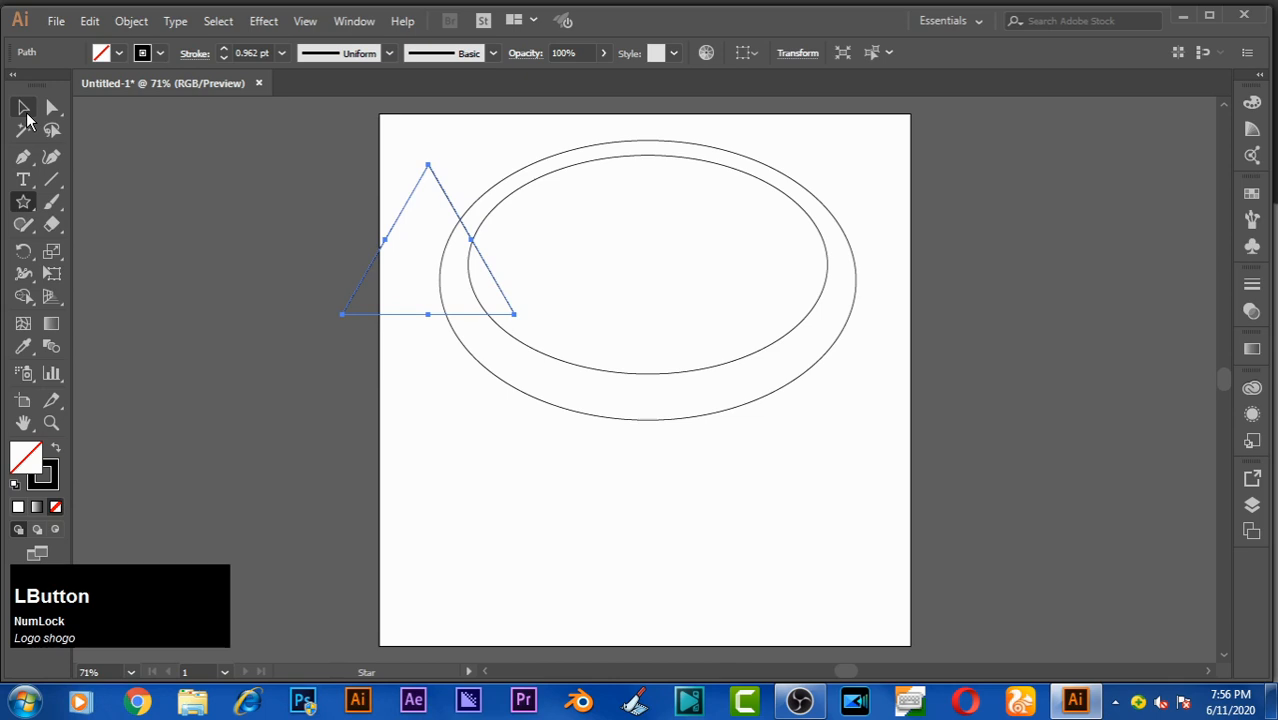
click(638, 522)
drag(764, 140, 530, 460)
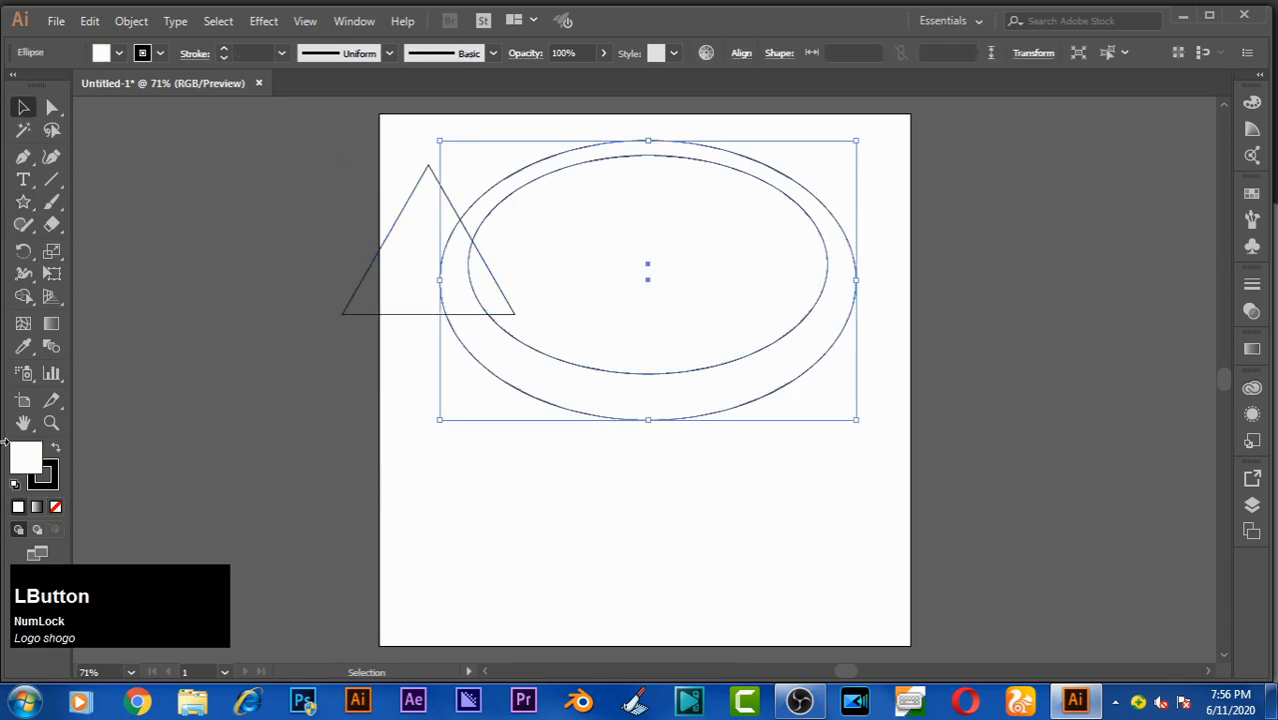
click(55, 507)
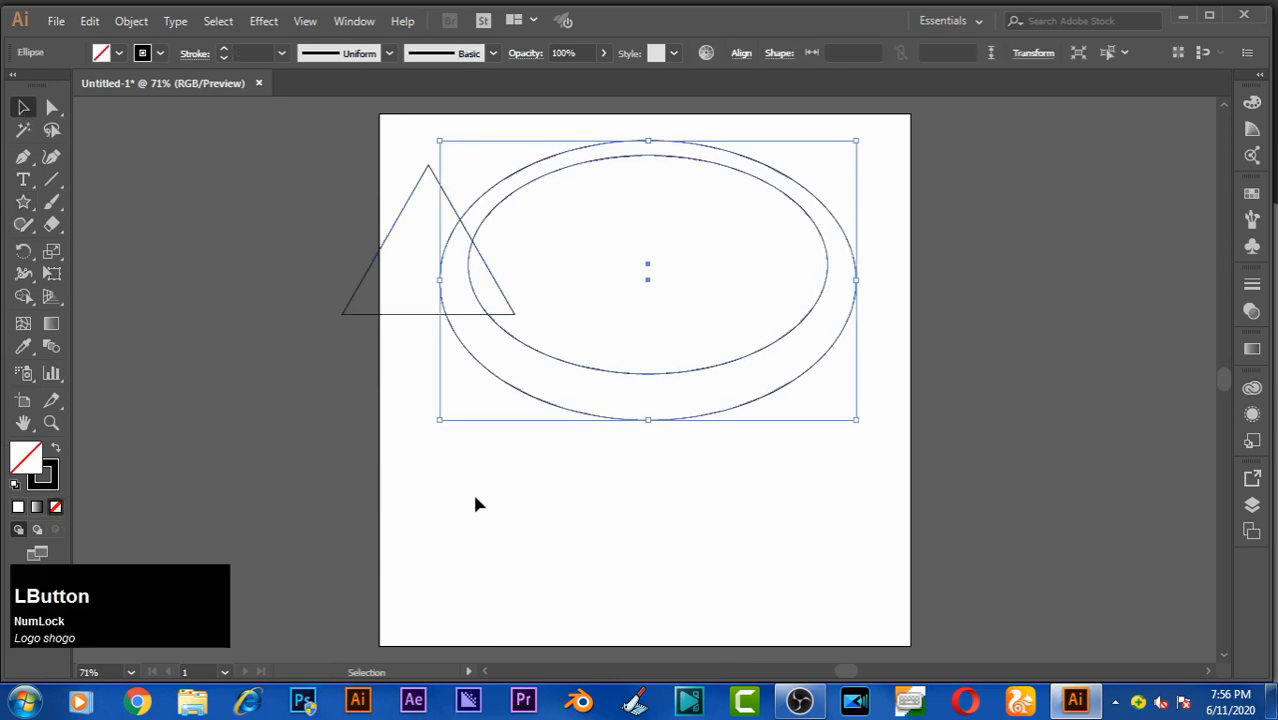
click(514, 507)
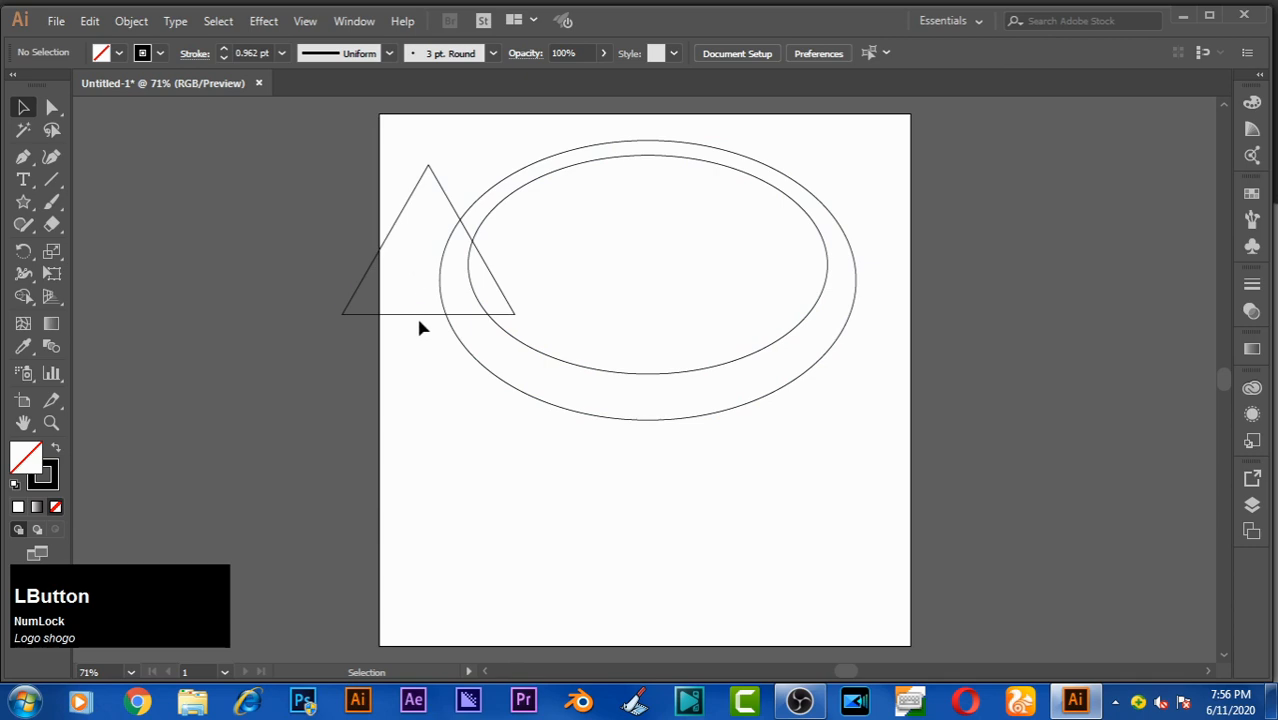
Step: Move the triangle to the lower middle of the ellipses and align all three shapes to a common horizontal centre
mouse_move(416, 314)
mouse_down()
mouse_move(619, 378)
mouse_move(634, 421)
mouse_up()
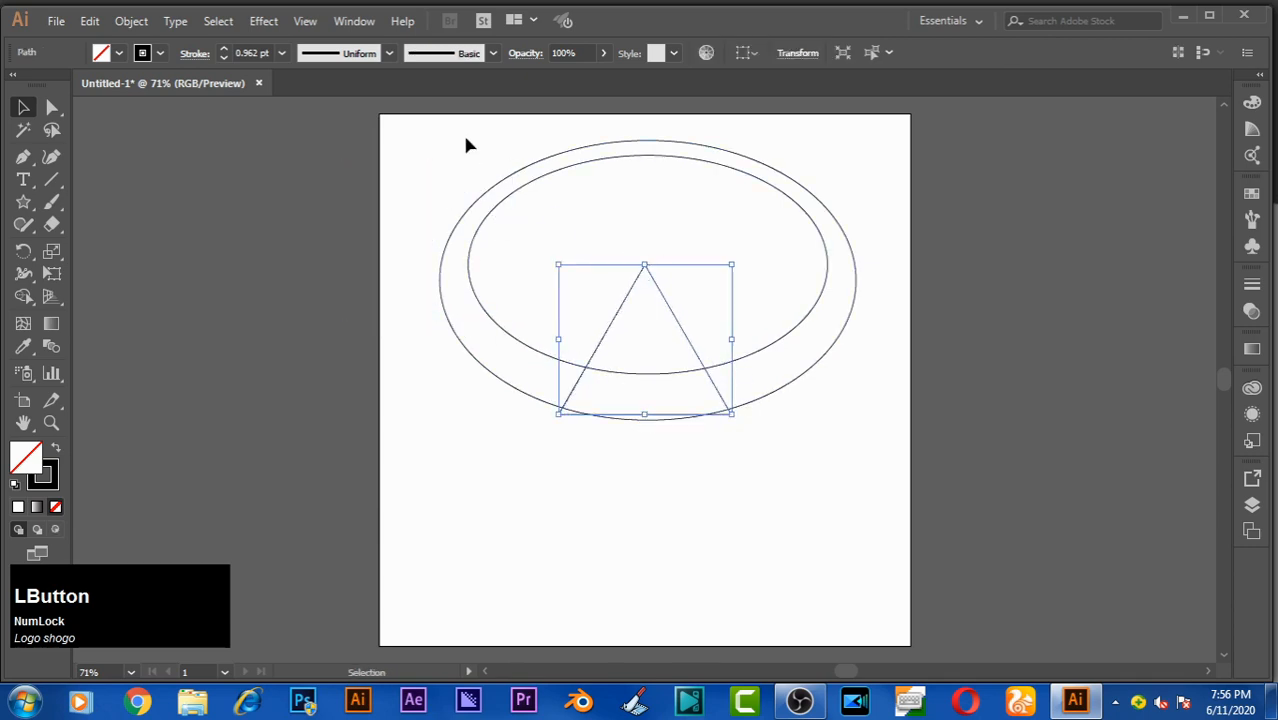
drag(455, 134, 740, 430)
click(741, 53)
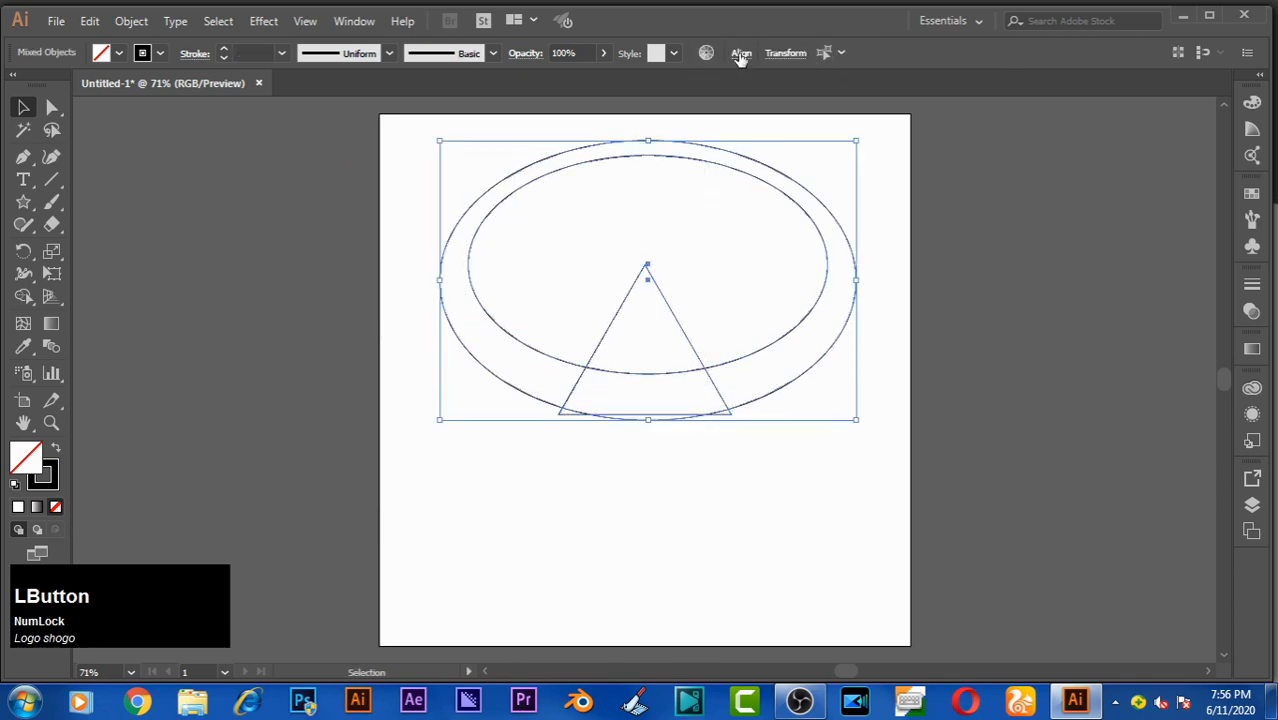
click(586, 104)
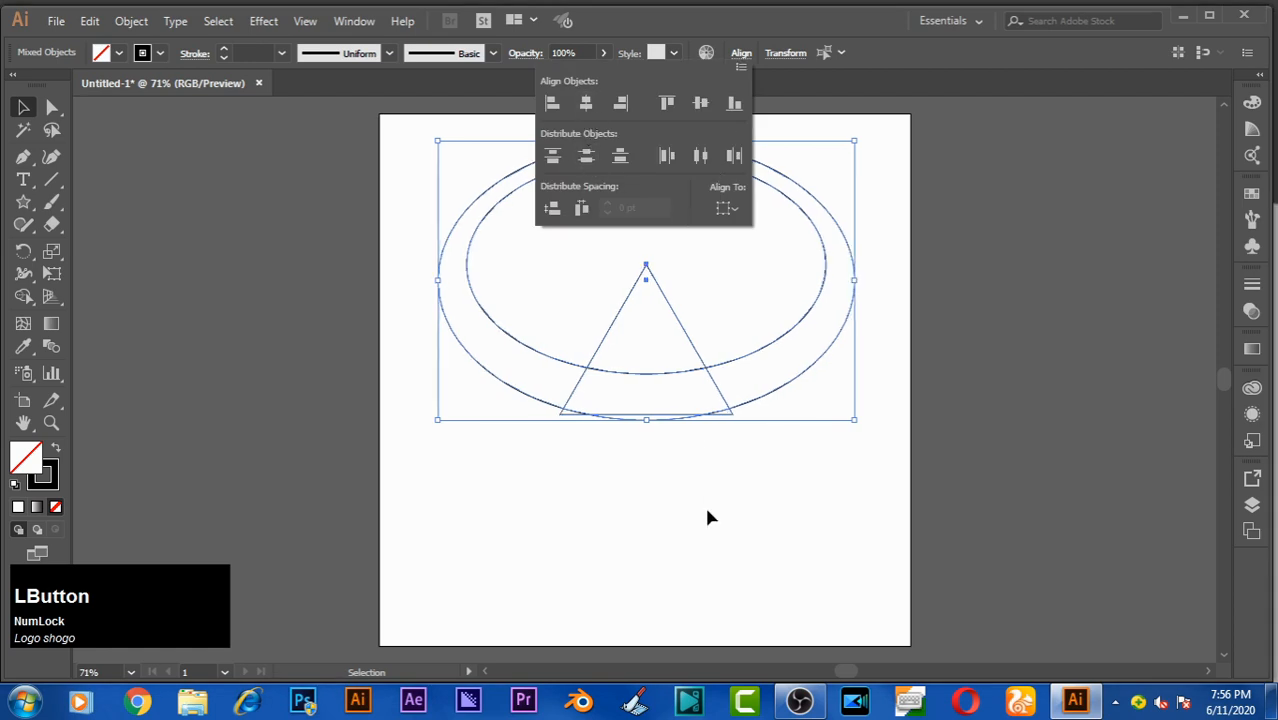
click(704, 258)
click(680, 462)
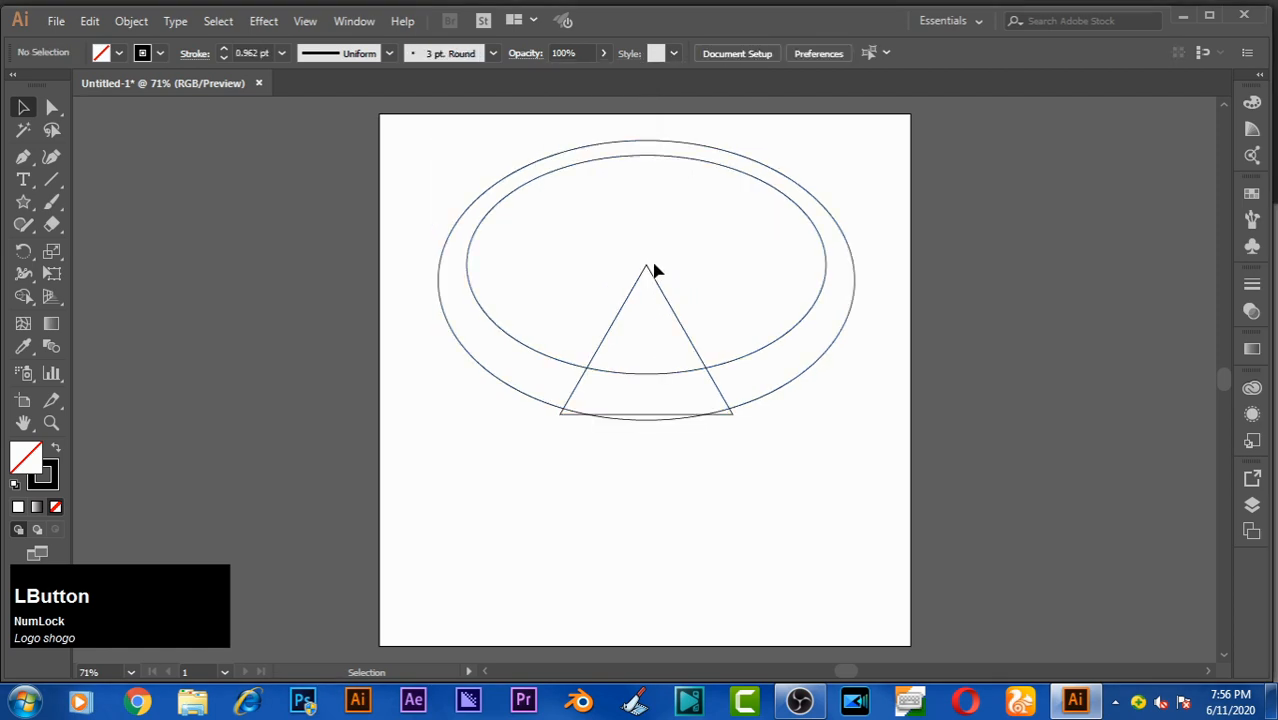
Step: Try to pull the triangle's top anchor point upward inside the inner ellipse
click(653, 268)
key(a)
click(646, 264)
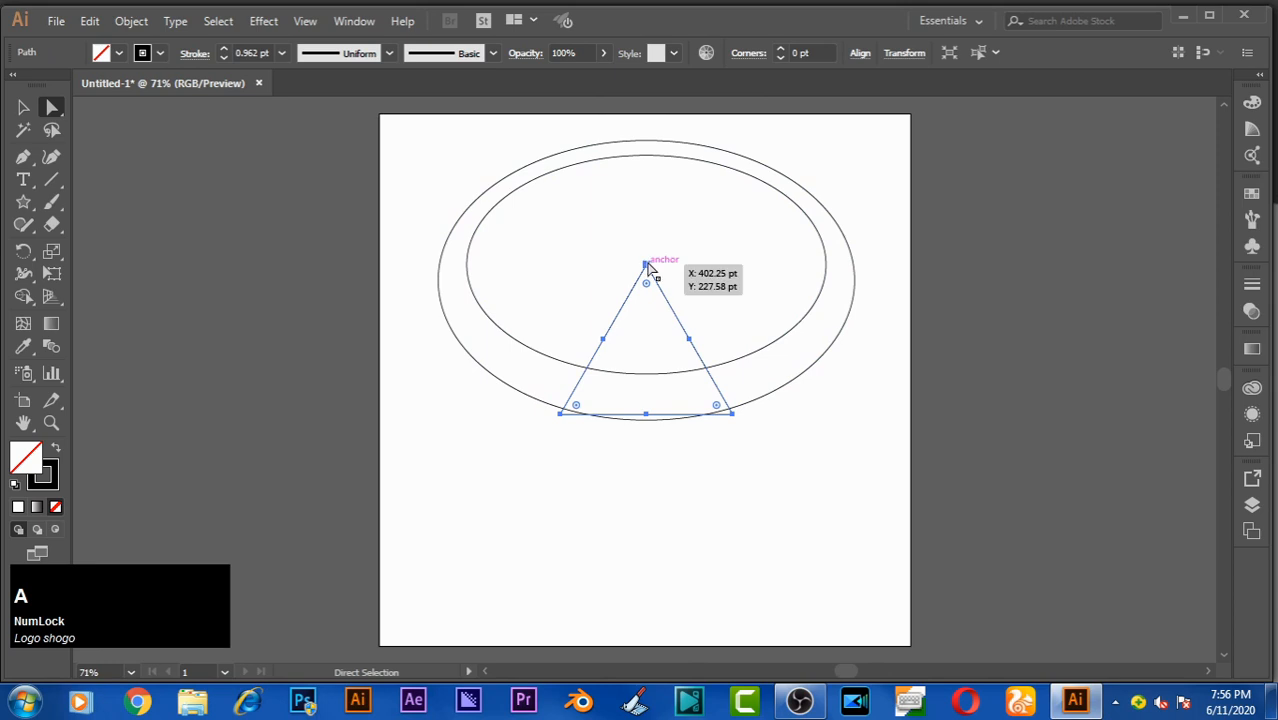
drag(648, 268, 652, 212)
key(ctrl)
key(ctrl+z)
click(675, 520)
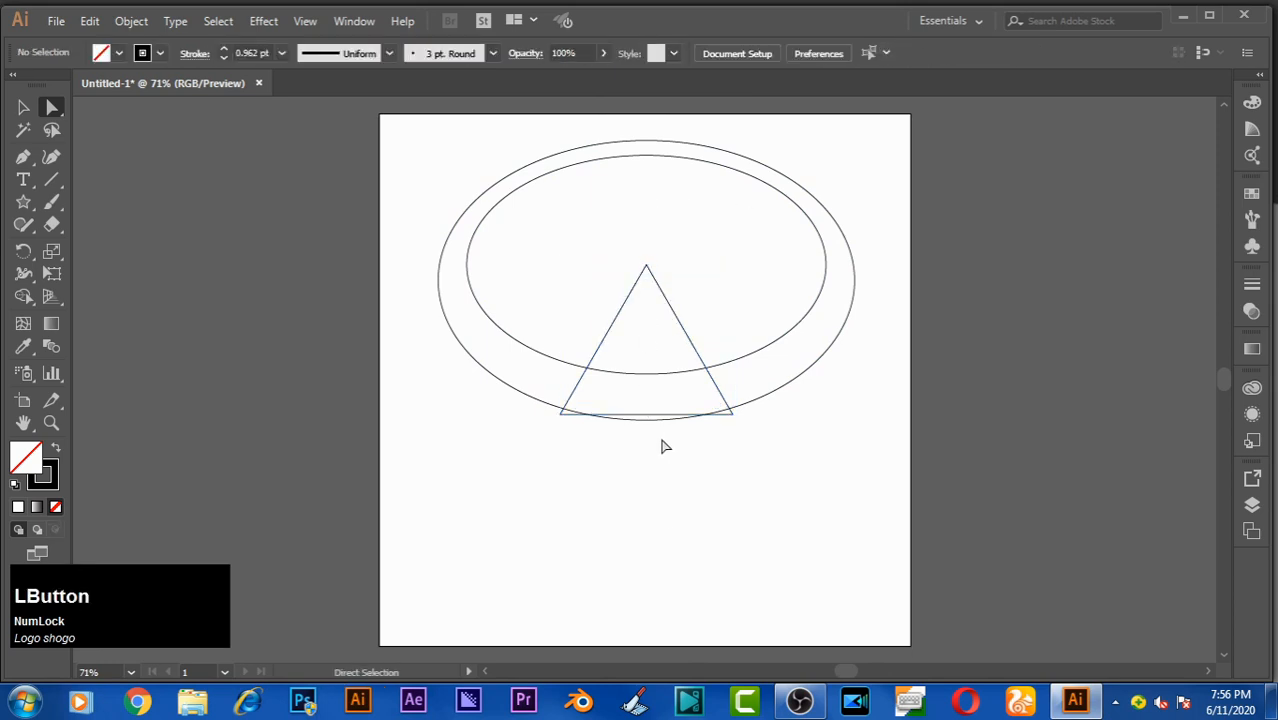
Step: Narrow the triangle symmetrically about its centre so its base corners meet the outer ellipse
key(v)
click(629, 297)
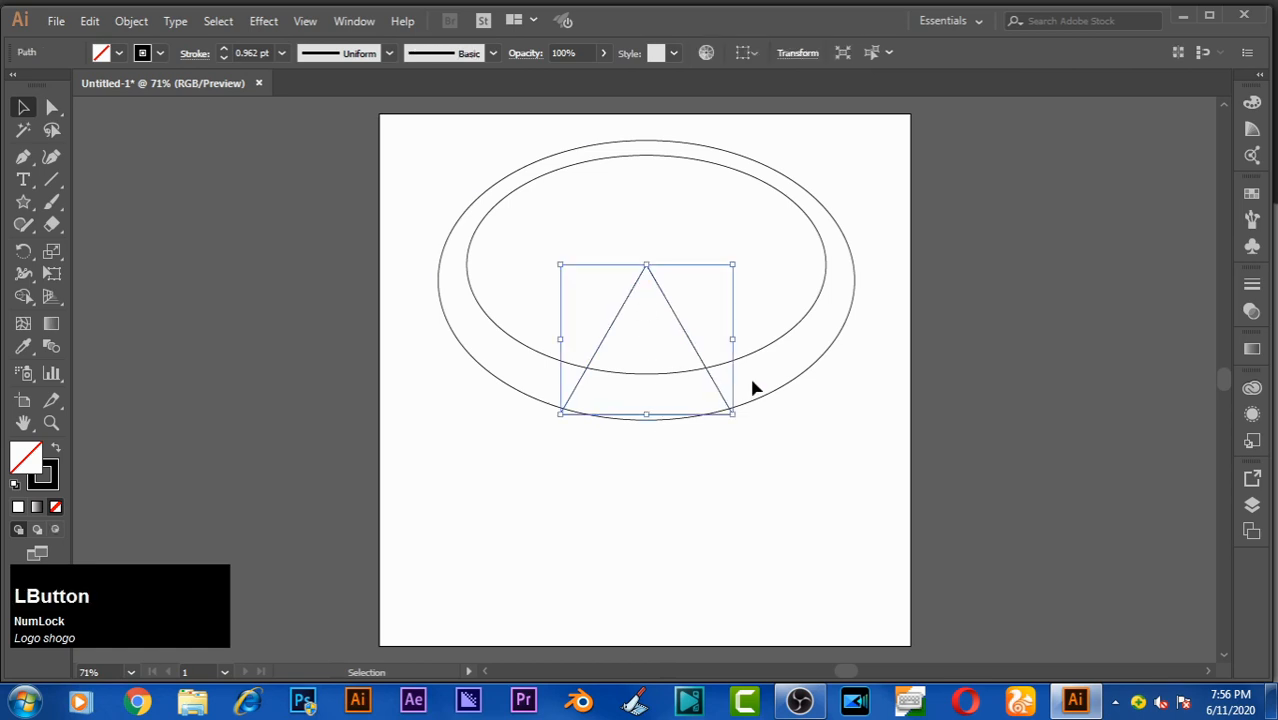
drag(736, 343, 705, 341)
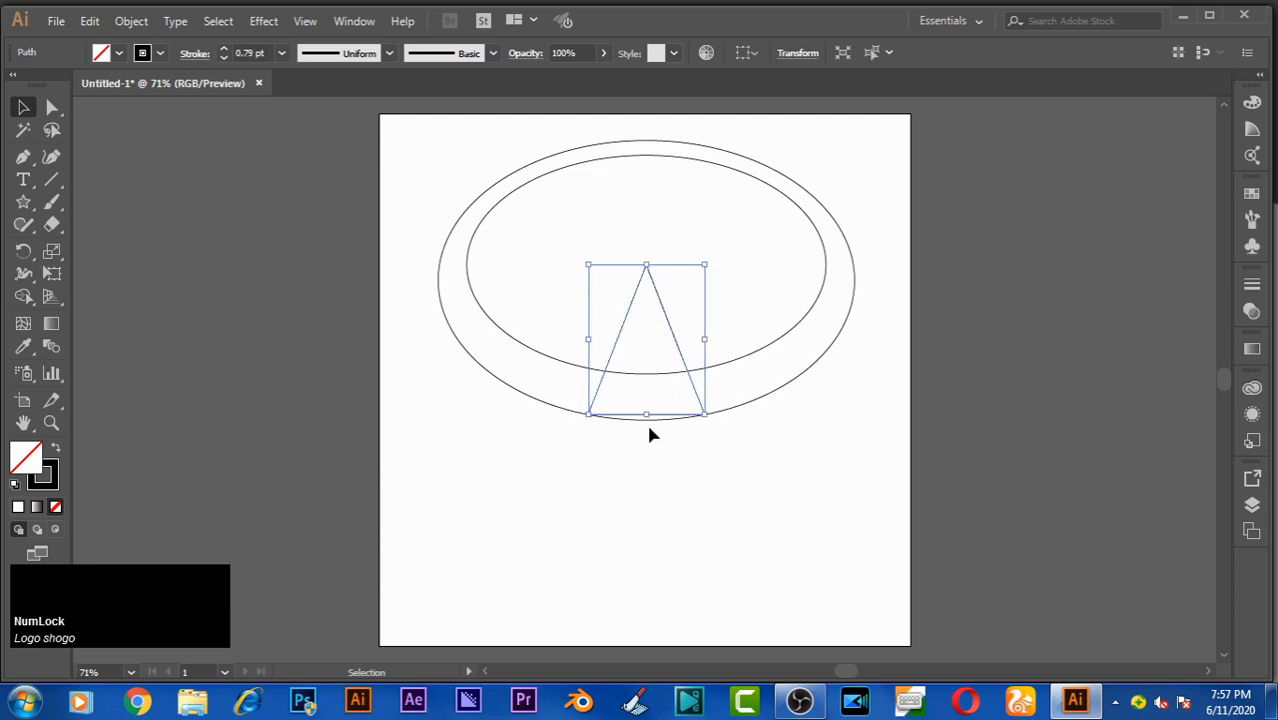
Step: Enlarge the triangle proportionally from its centre so its apex rises inside the inner ellipse and its base extends below the outer ellipse
drag(705, 264, 773, 212)
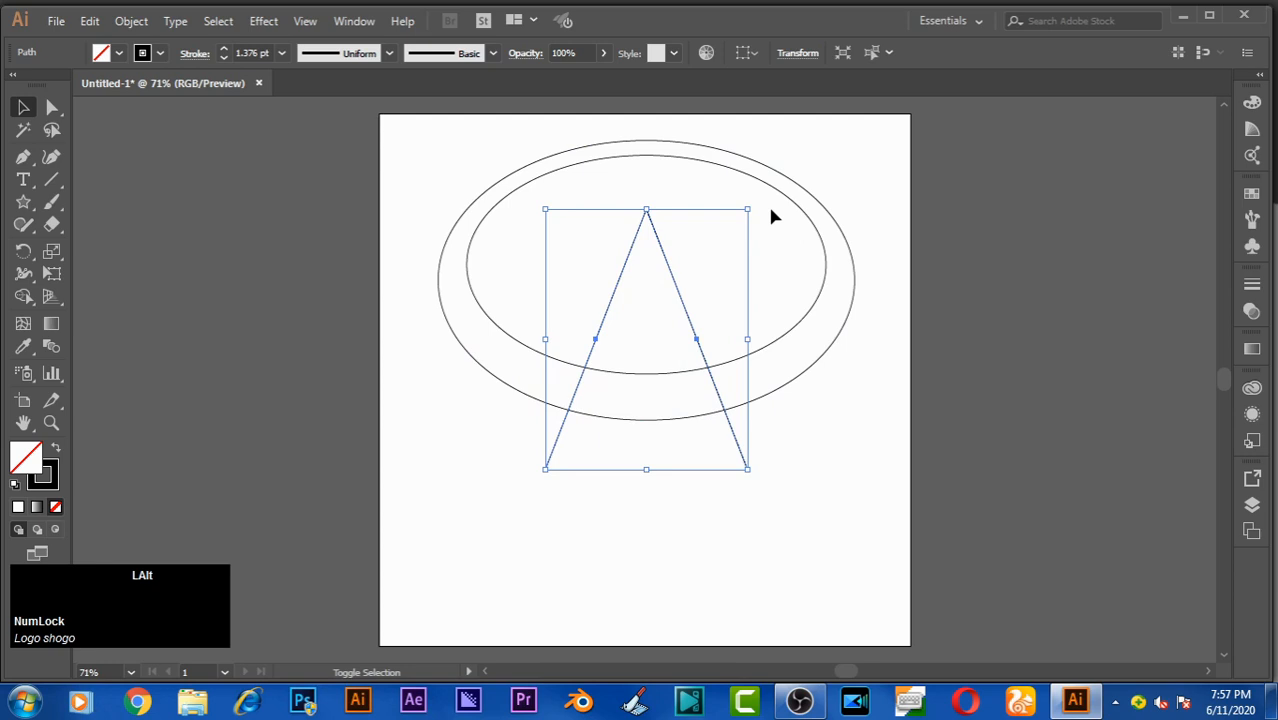
click(888, 476)
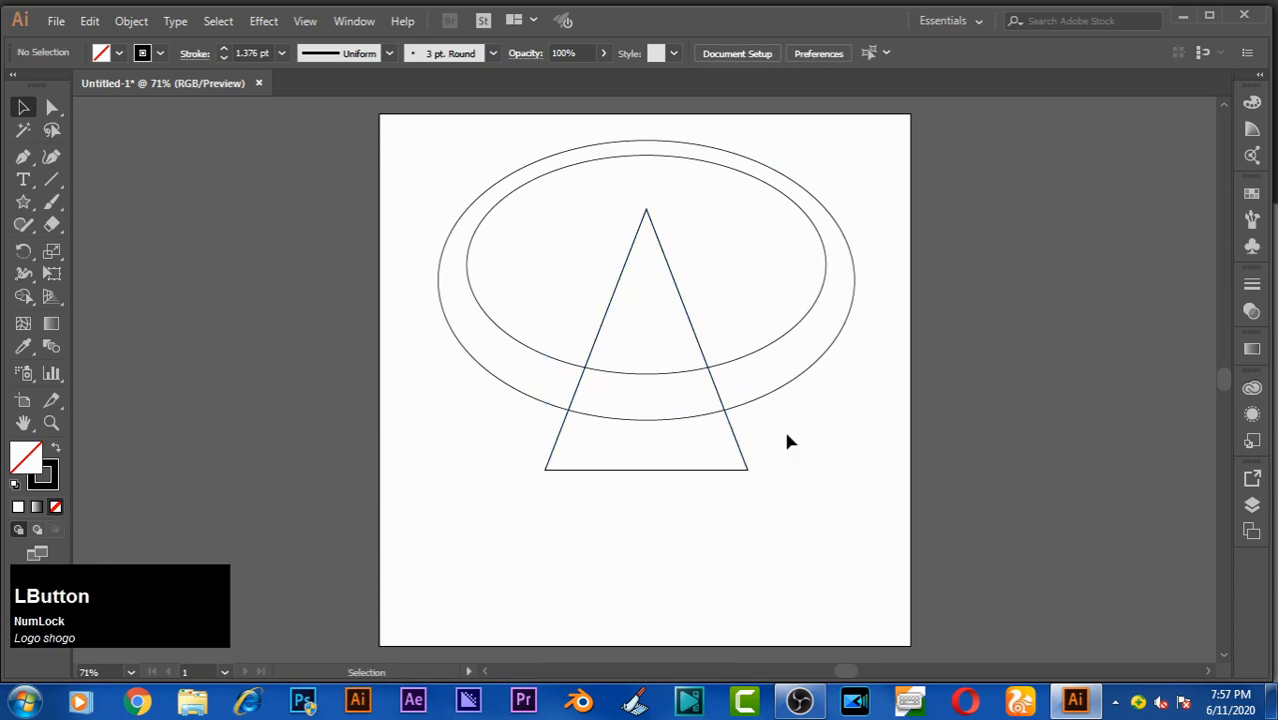
click(745, 458)
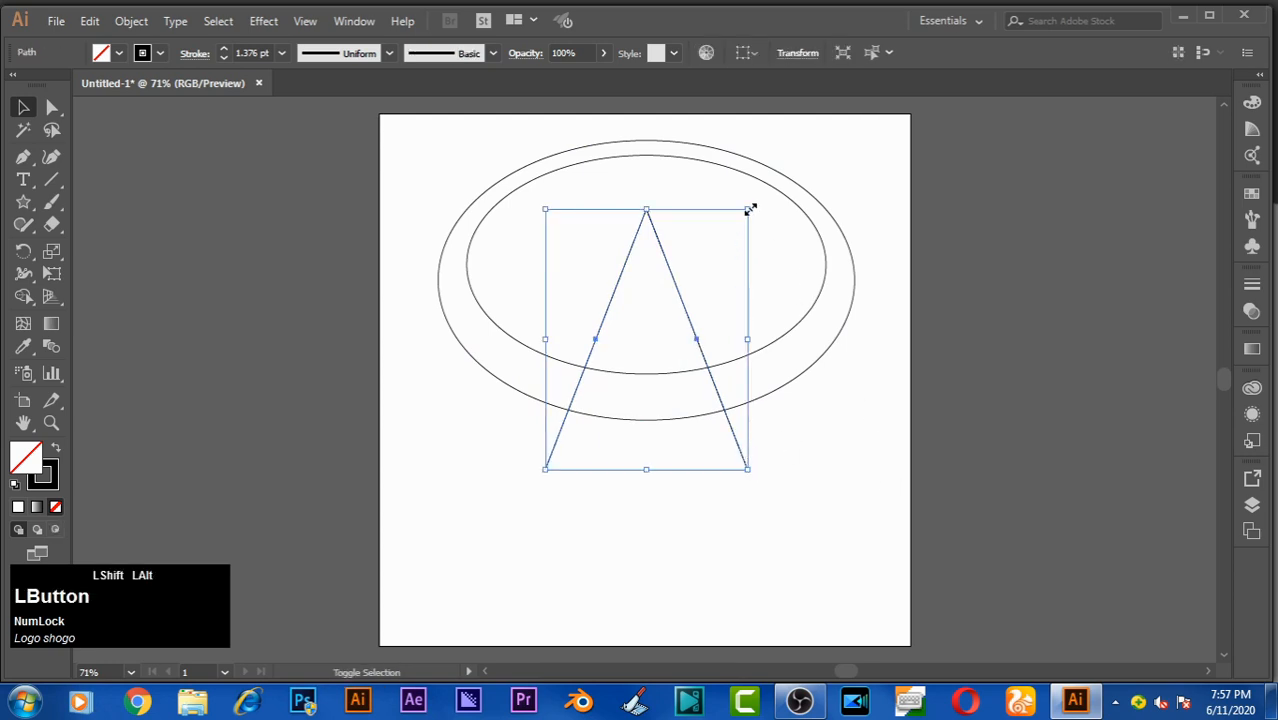
drag(752, 206, 755, 203)
click(839, 432)
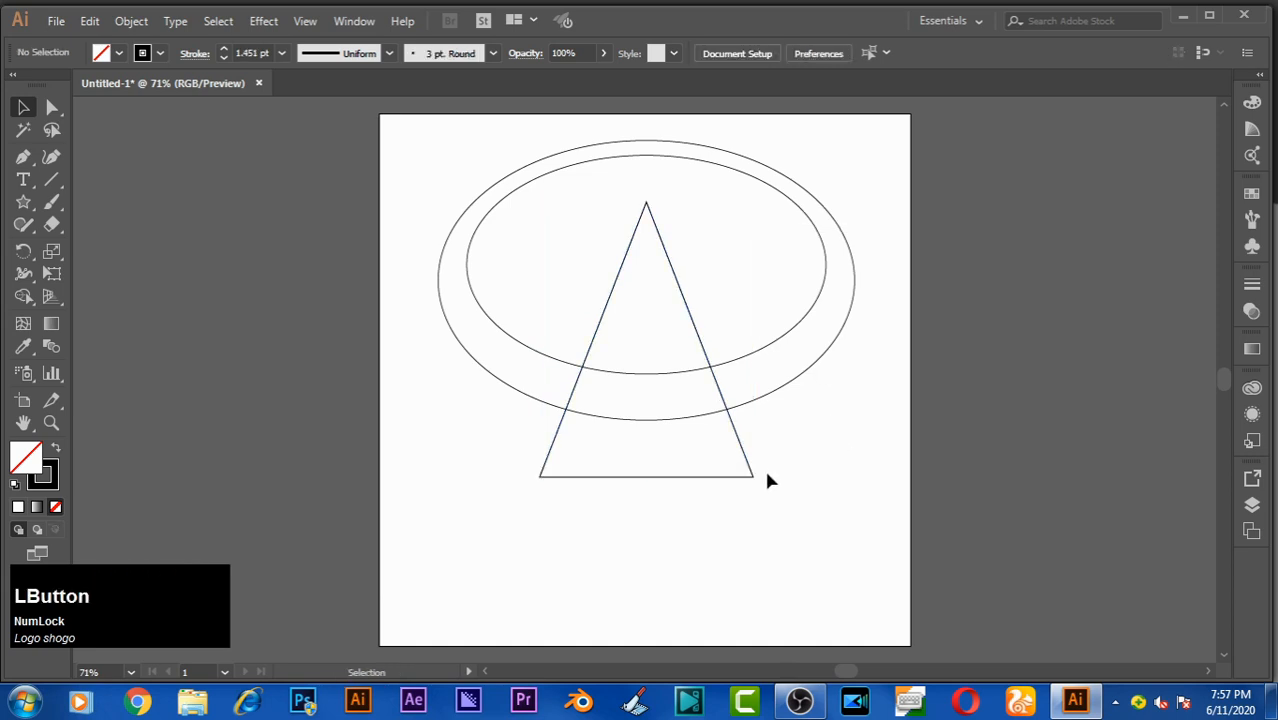
Step: Duplicate the triangle in place and widen the copy symmetrically about its centre until its base extends beyond the outer ellipse
click(748, 460)
key(ctrl)
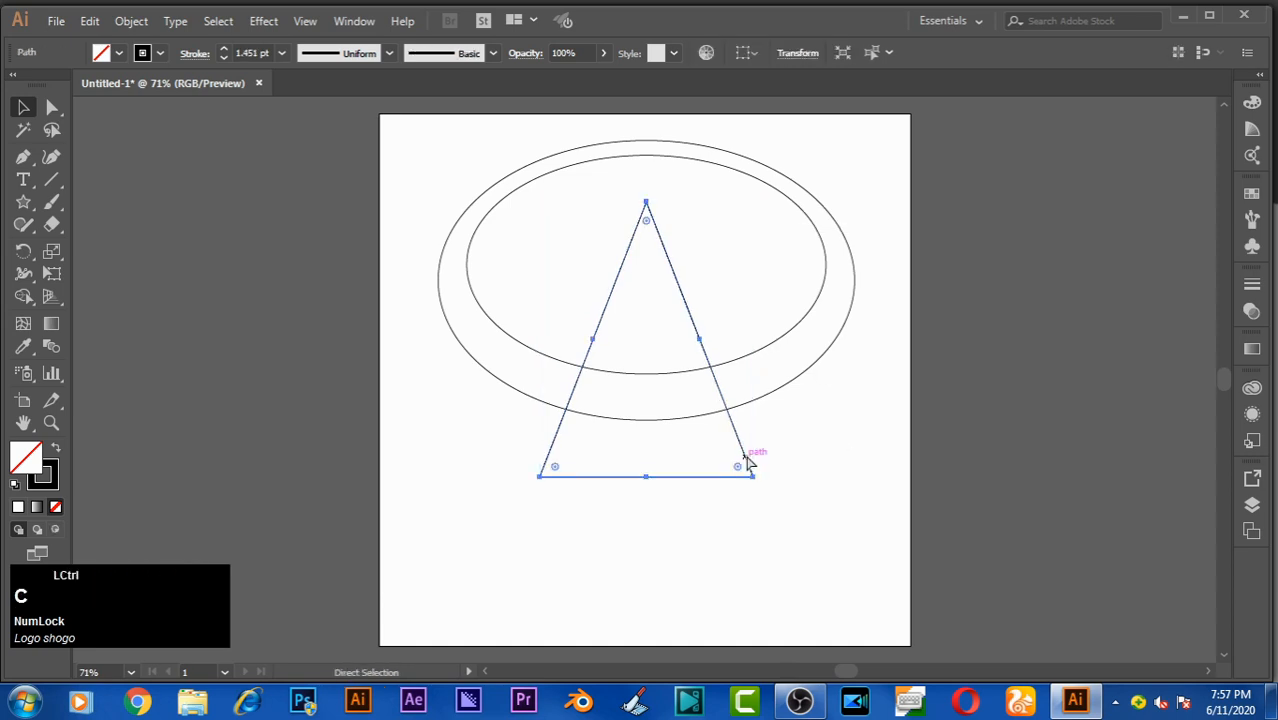
key(ctrl+f)
drag(758, 337, 878, 323)
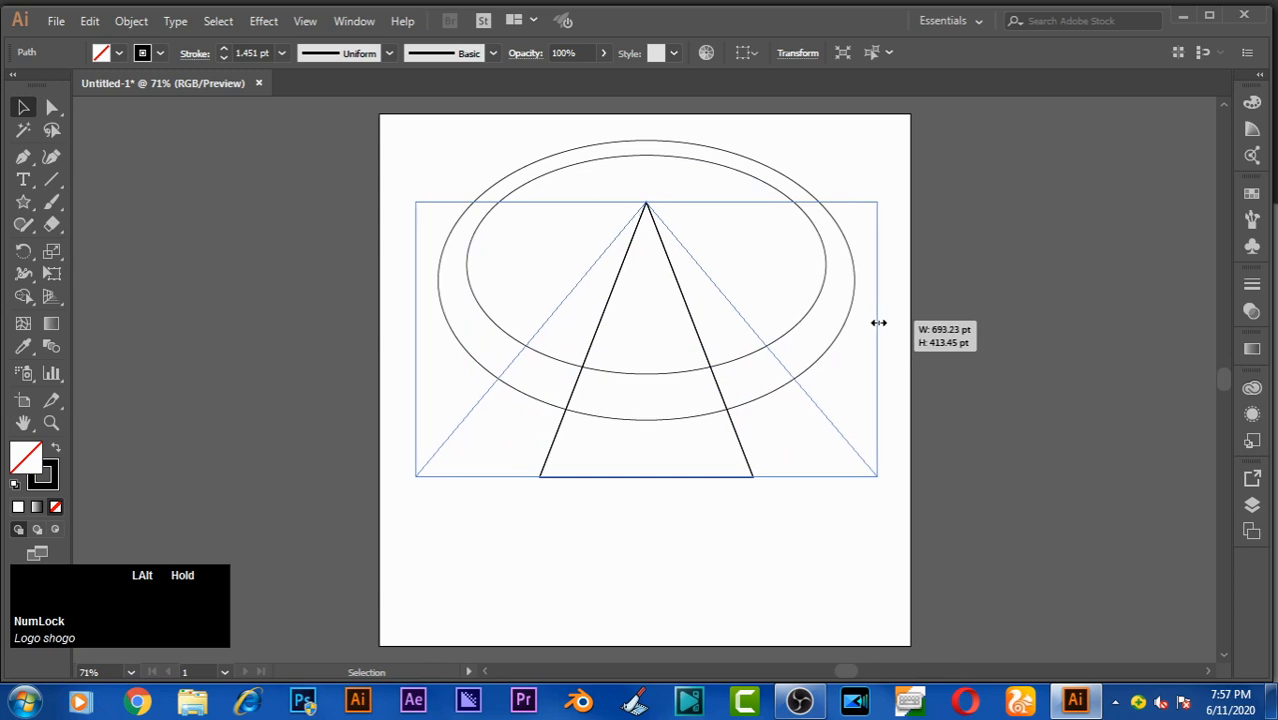
drag(878, 323, 883, 323)
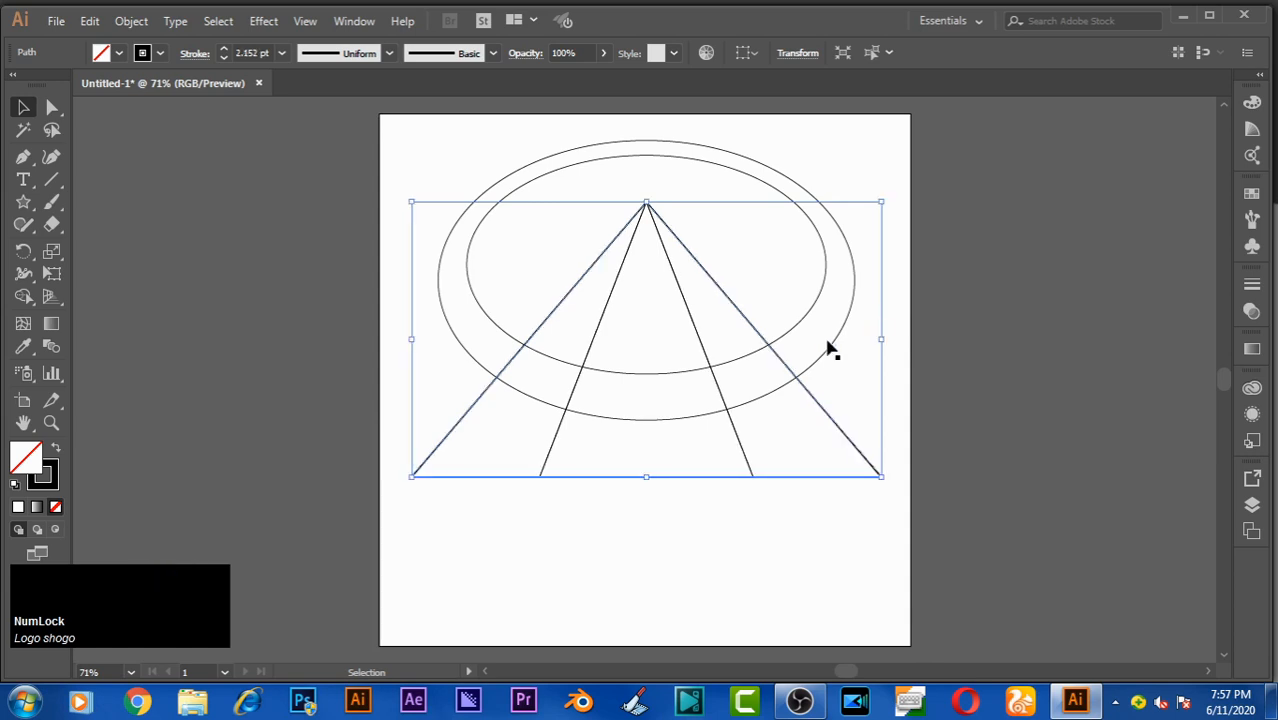
Step: Stretch the wide triangle upward so its apex sits just below the top of the inner ellipse
drag(648, 200, 649, 172)
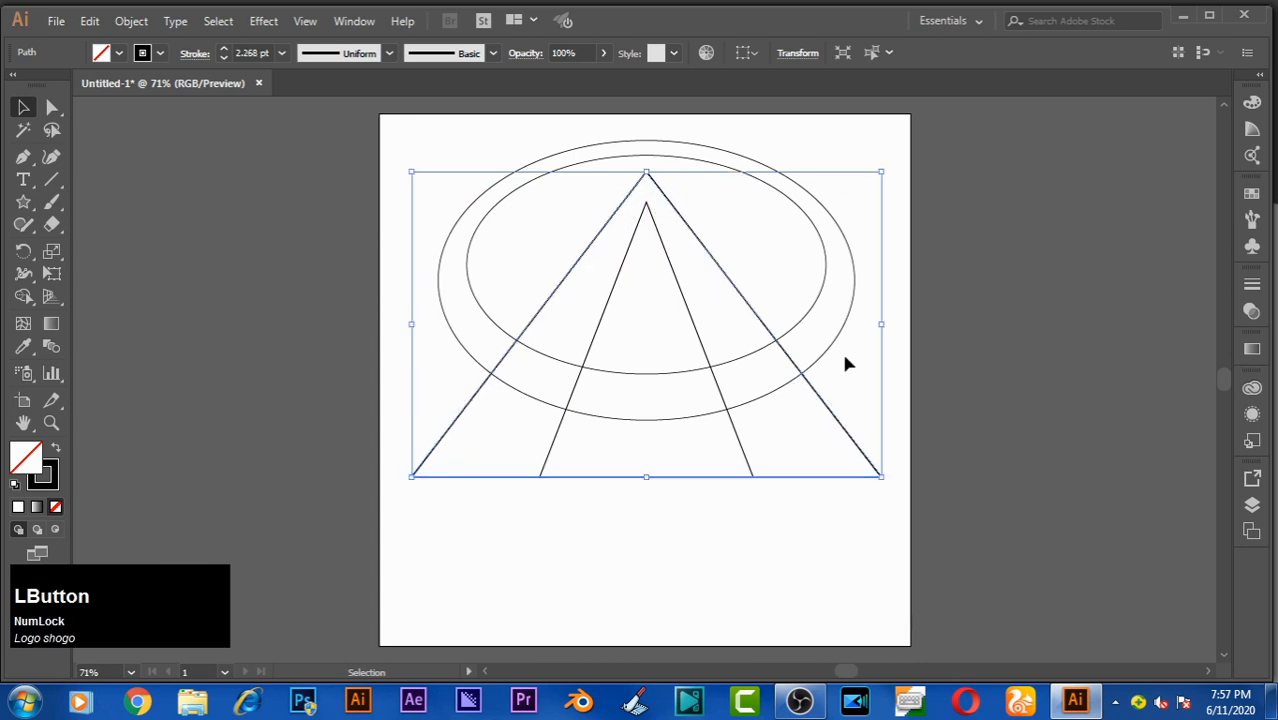
click(957, 416)
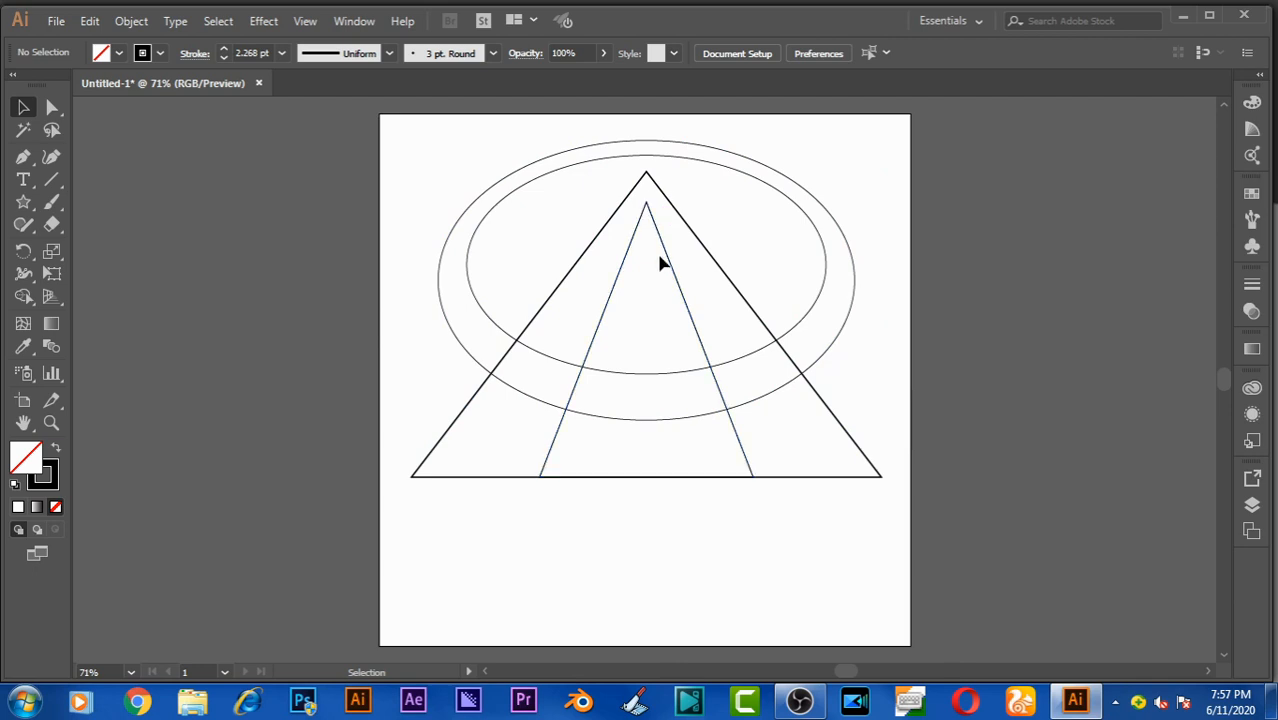
click(613, 585)
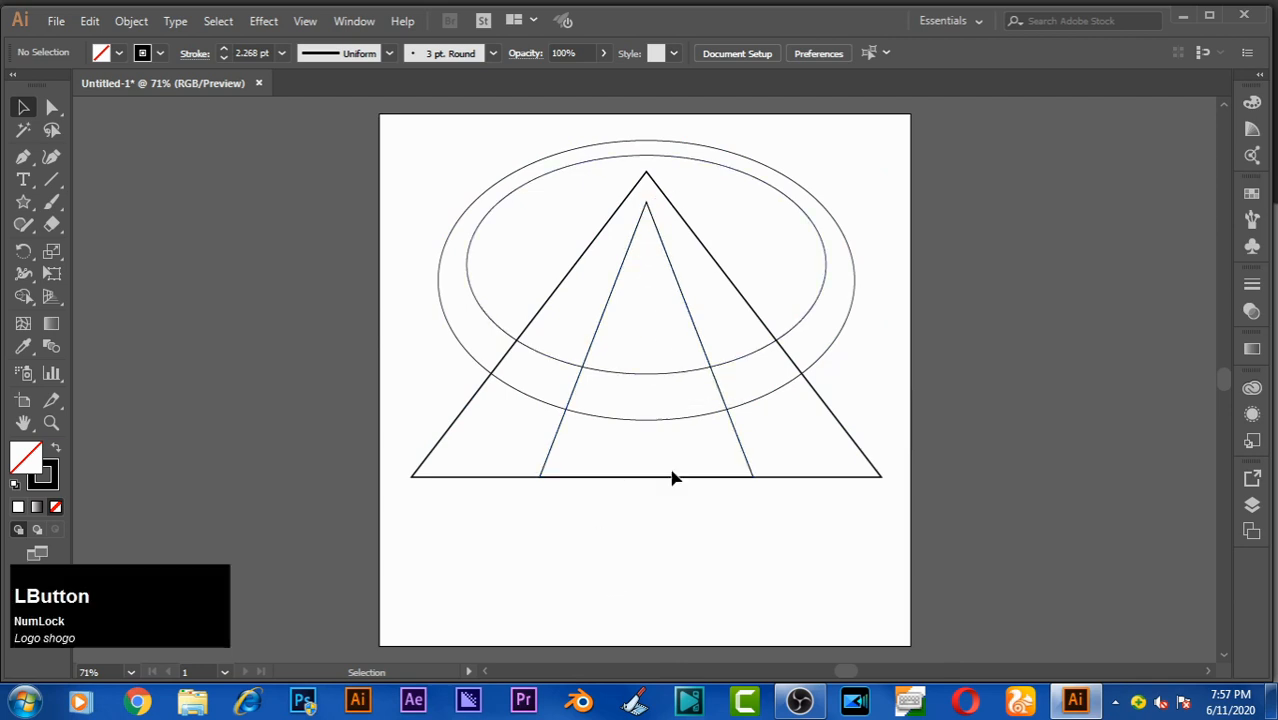
Step: Select both ellipses and both triangles and remove the triangle parts below the outer ellipse with Shape Builder
drag(424, 161, 914, 588)
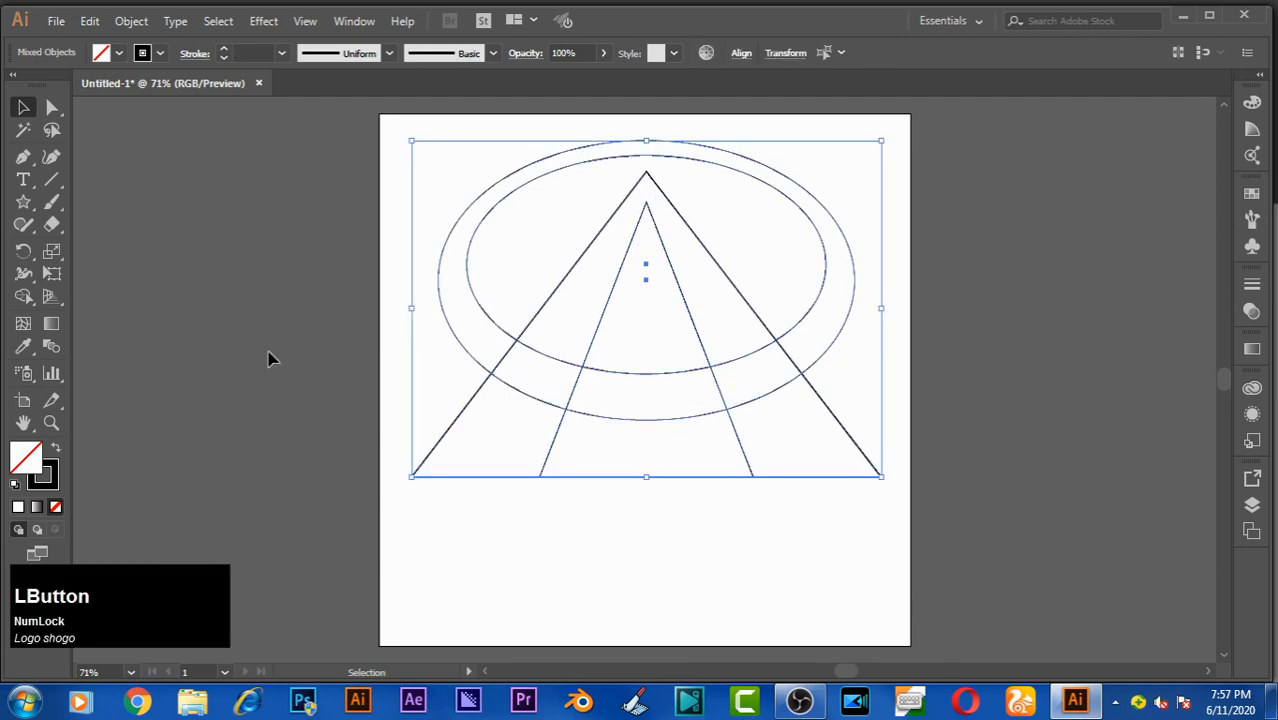
click(23, 296)
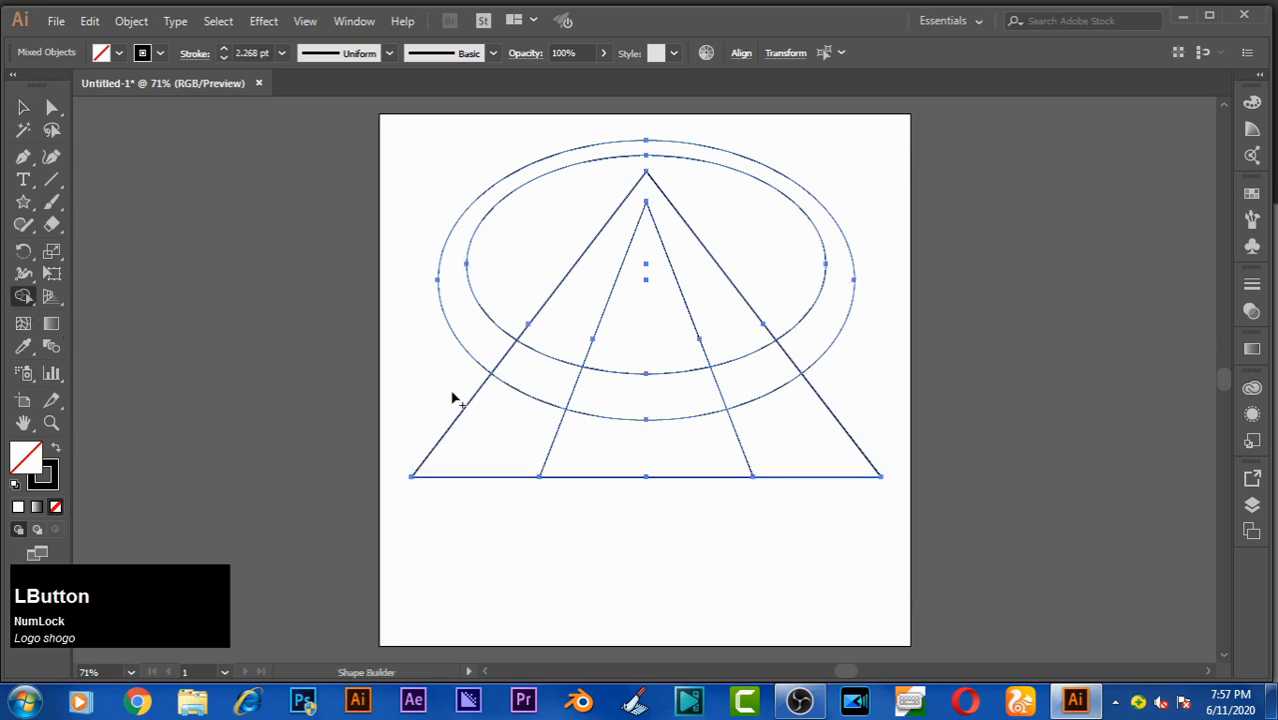
mouse_move(452, 395)
mouse_down()
mouse_move(501, 443)
mouse_move(649, 467)
mouse_move(780, 447)
mouse_move(840, 438)
mouse_up()
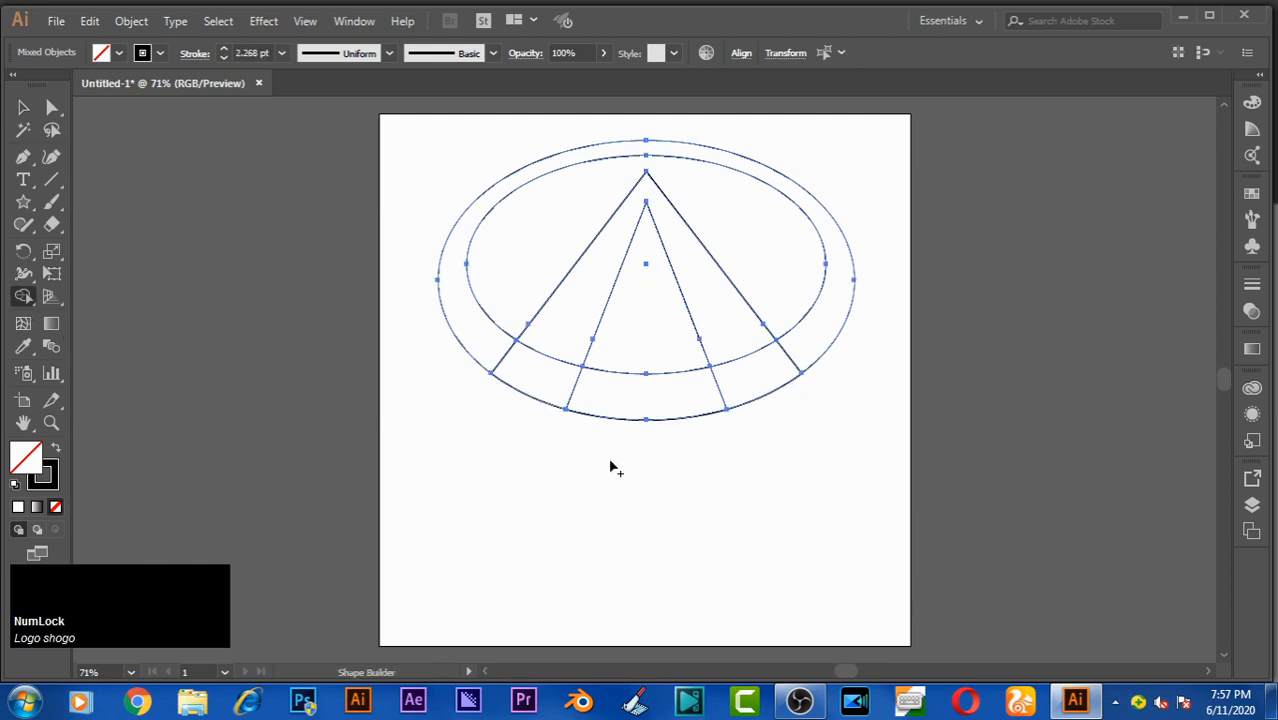
Step: Remove the ellipse segments, the narrow triangle's interior and the leftover edges at the lower ring so the legs join it
click(563, 366)
click(579, 400)
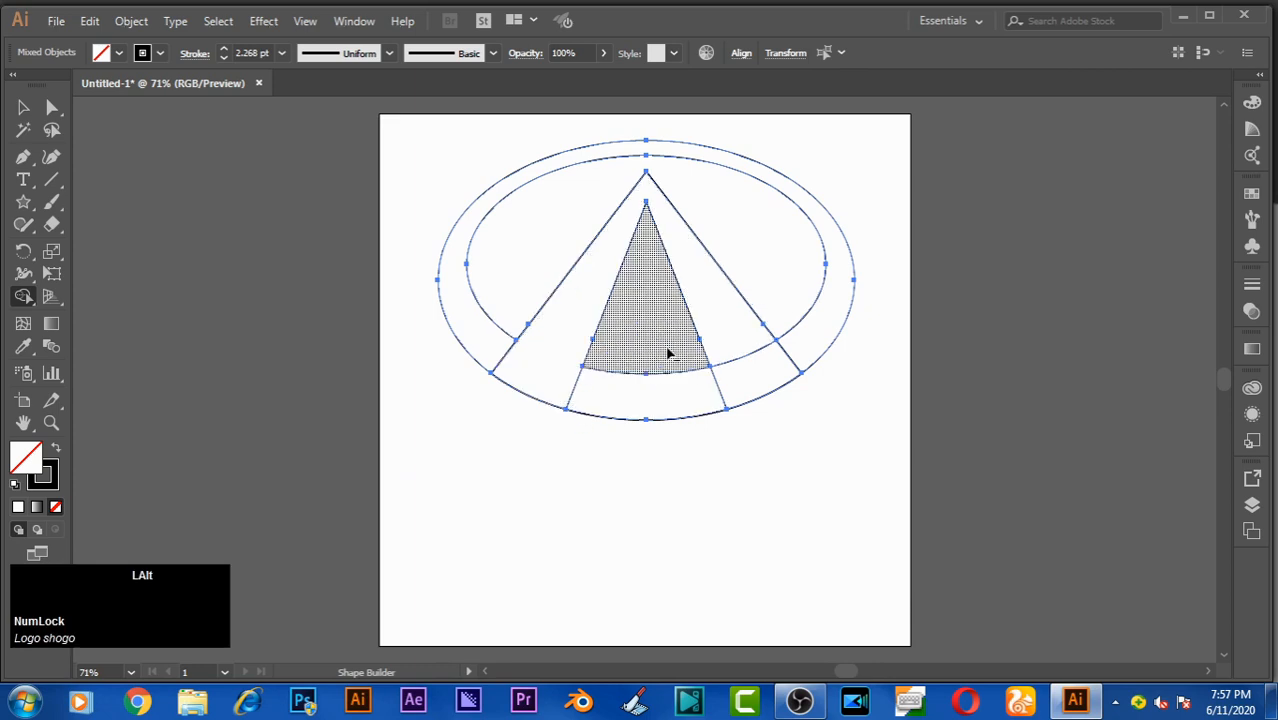
click(668, 354)
click(738, 356)
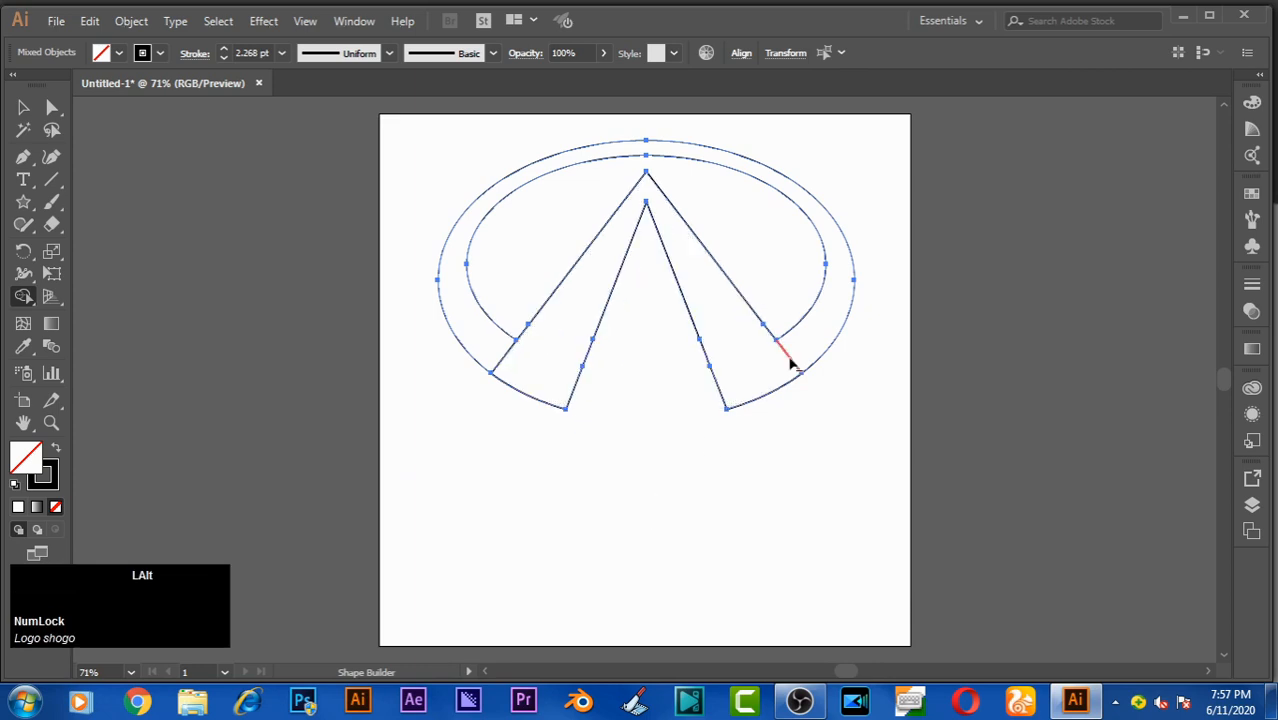
click(499, 362)
alt+click(505, 360)
click(25, 112)
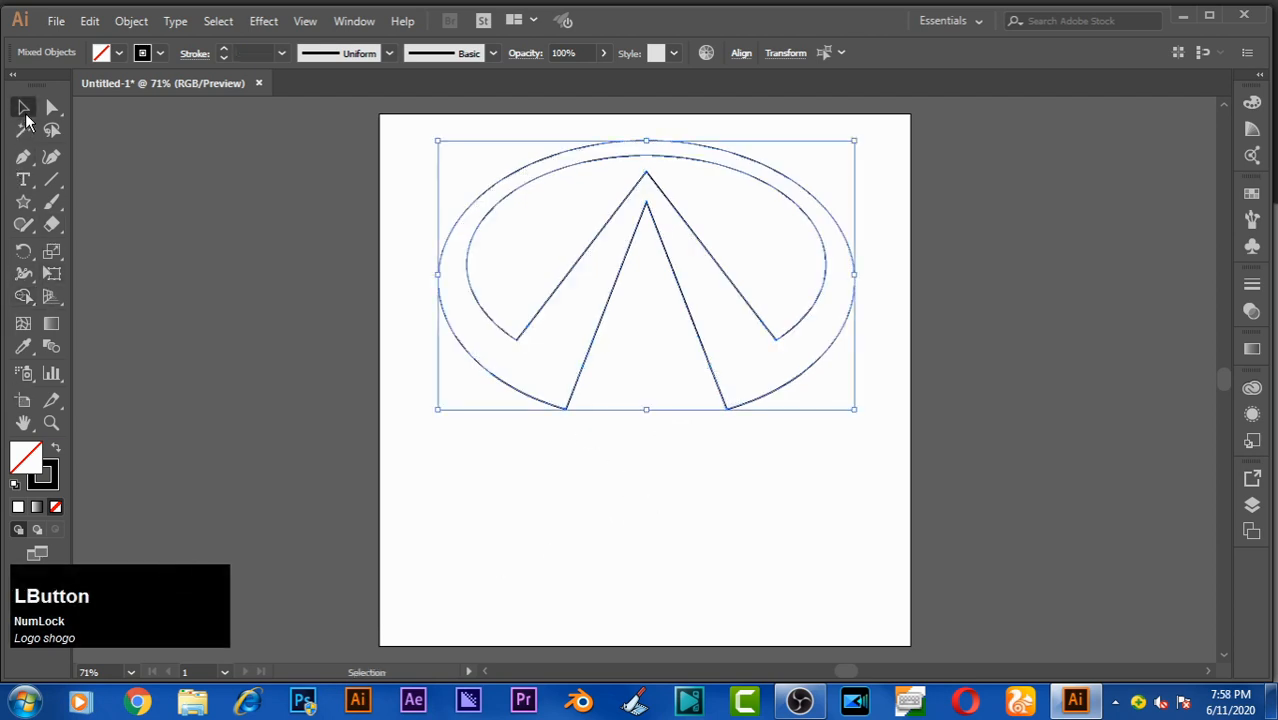
click(784, 523)
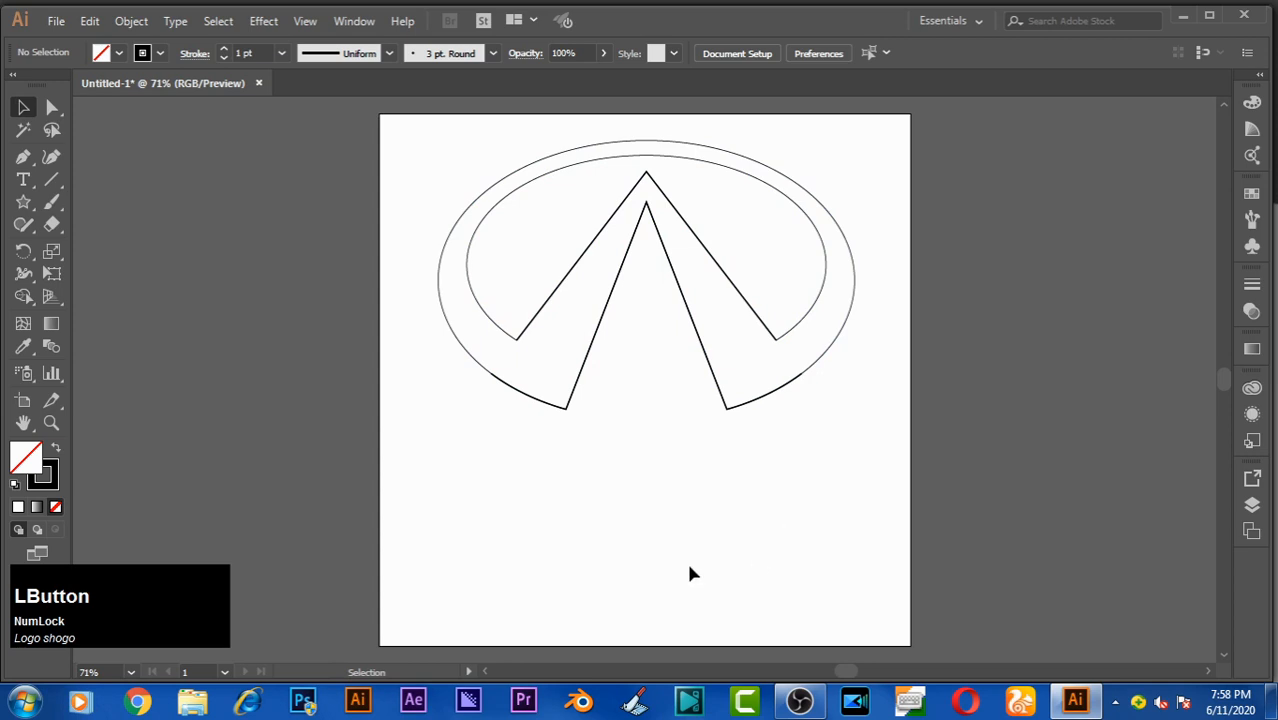
Step: Widen the whole emblem slightly and symmetrically about its centre
drag(431, 160, 905, 485)
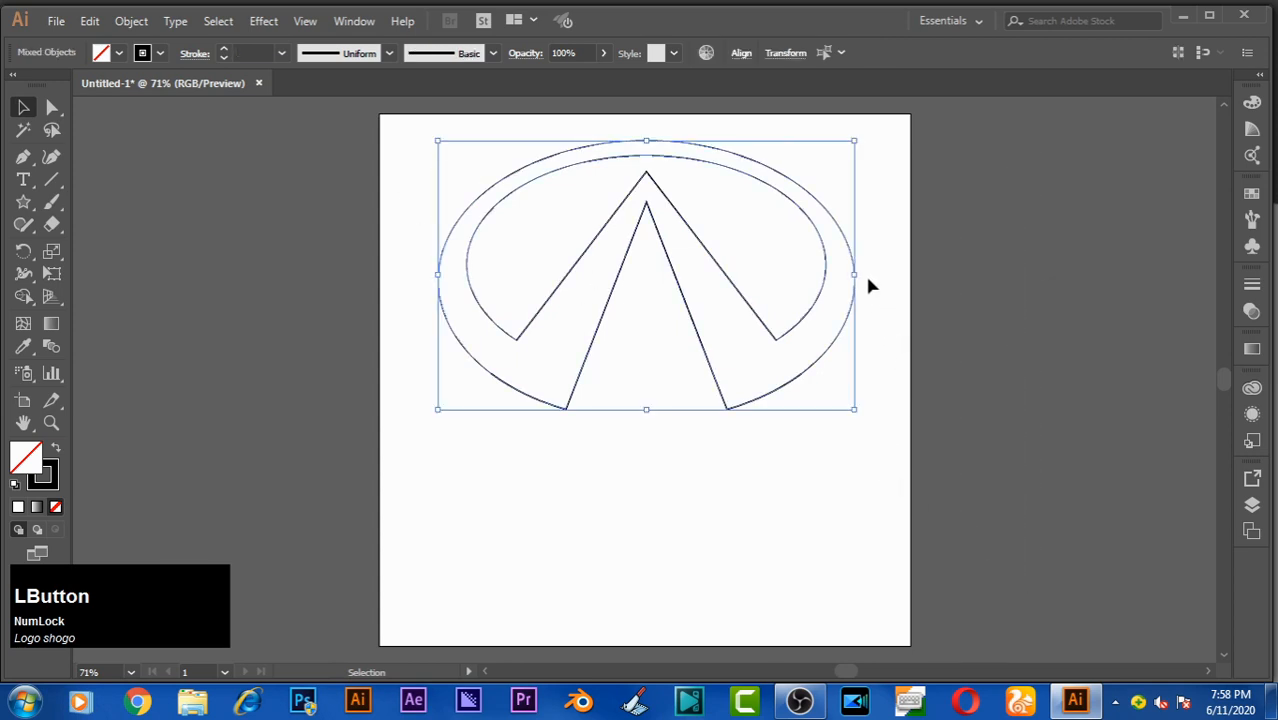
drag(856, 274, 870, 277)
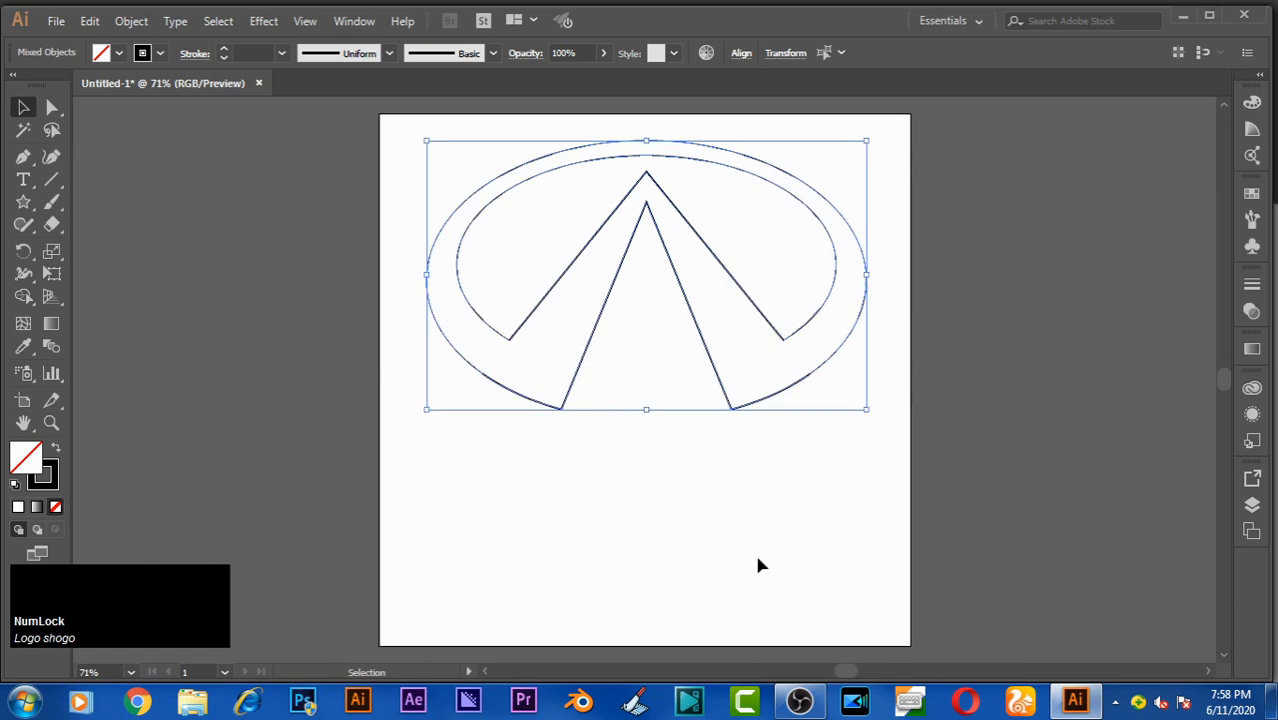
click(520, 539)
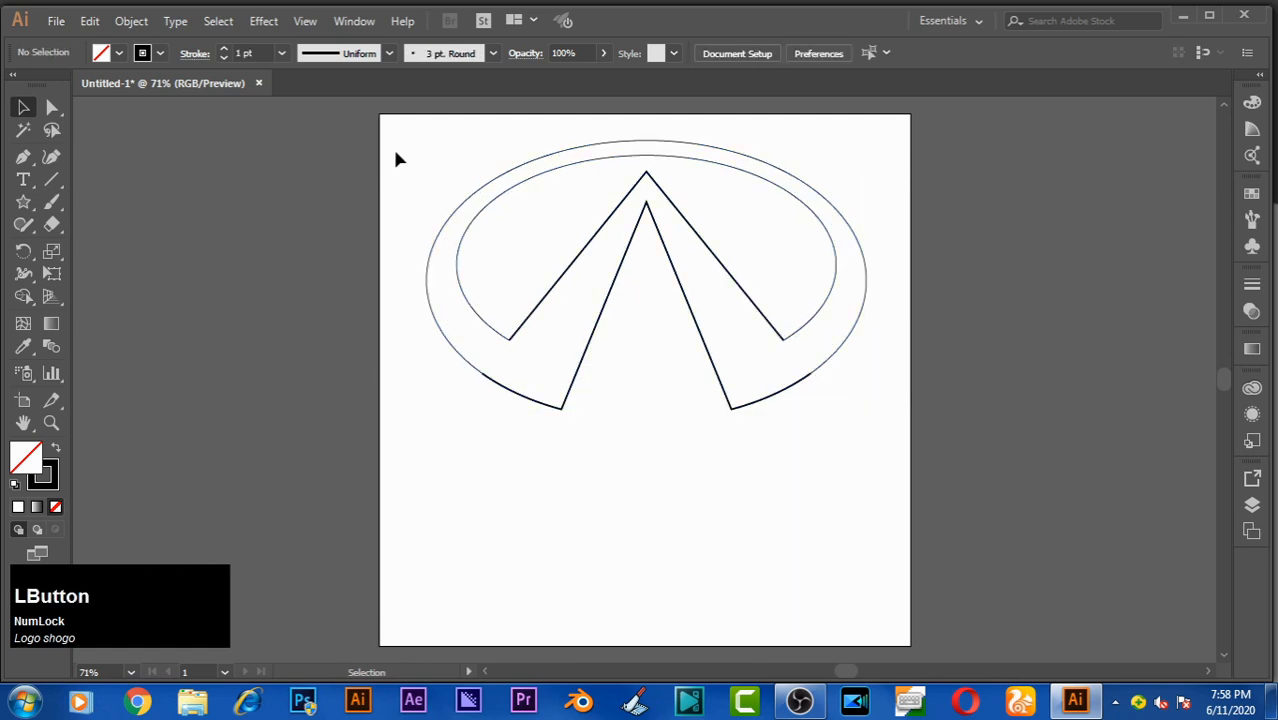
Step: Expand the fill and stroke of the whole emblem outline
drag(420, 151, 804, 461)
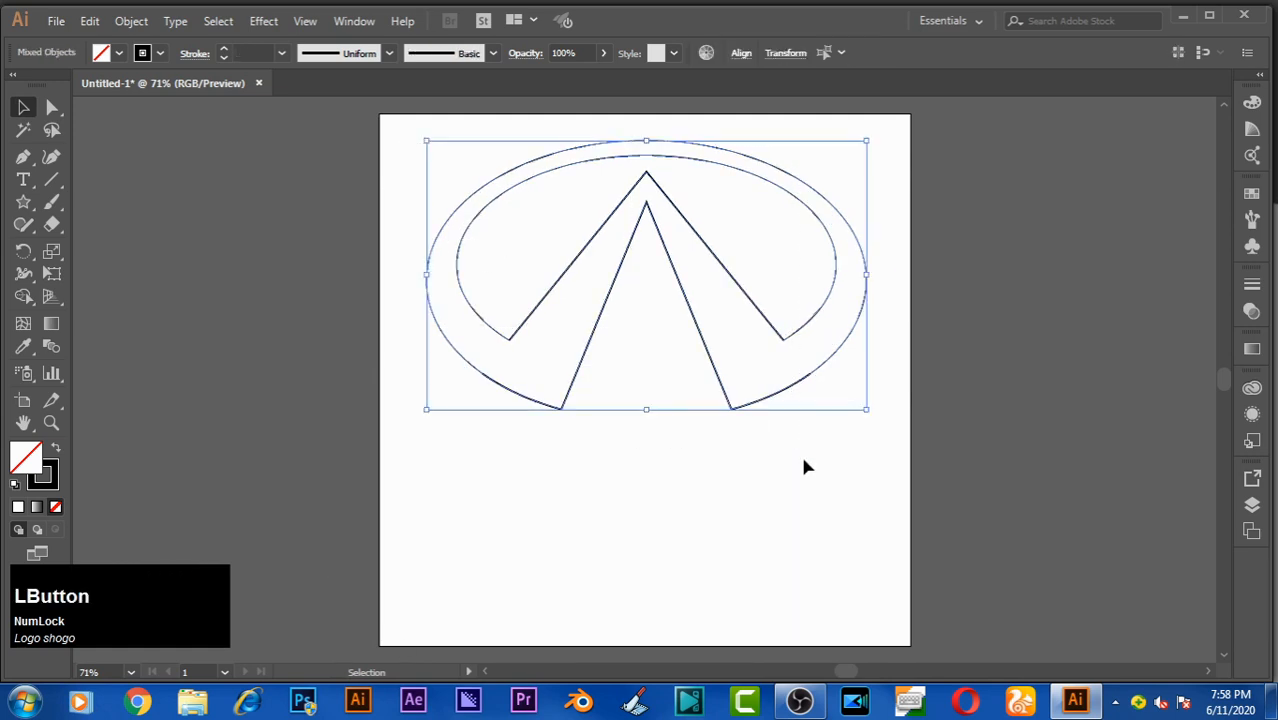
click(130, 21)
click(200, 191)
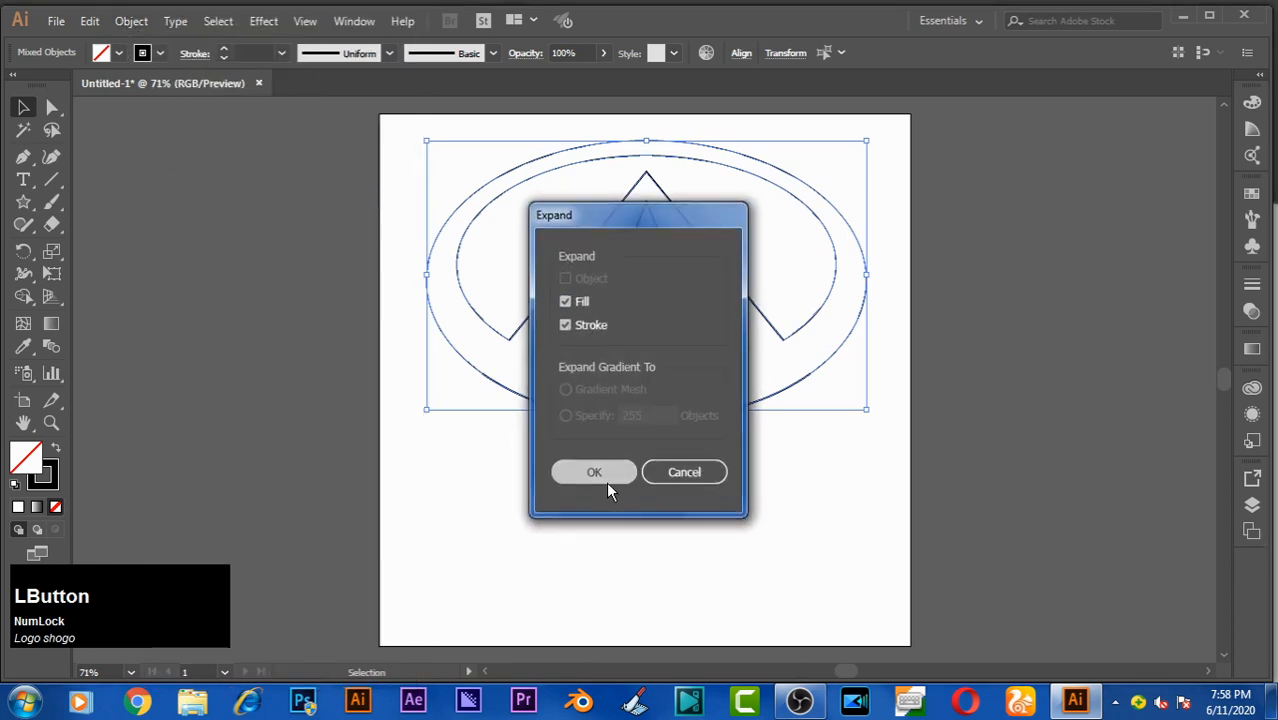
click(594, 472)
Step: Choose a linear white-to-black gradient and fill the emblem's band and legs with it using Live Paint Bucket
click(37, 508)
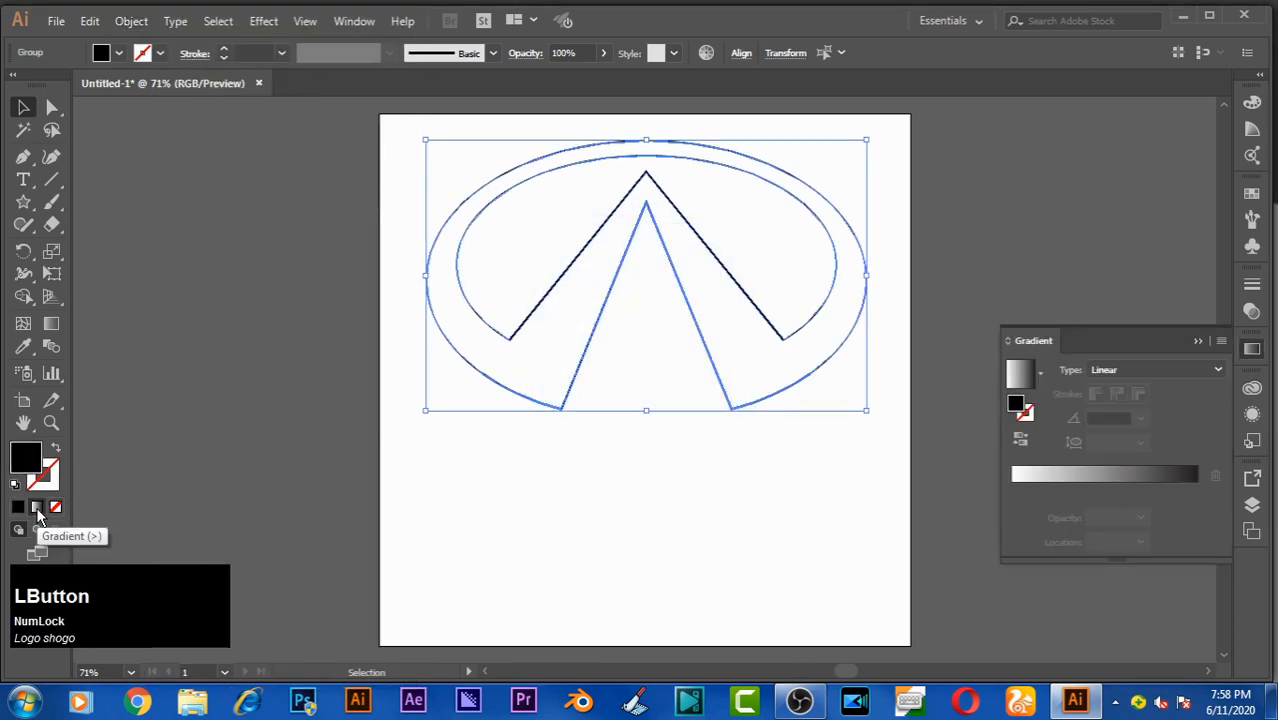
right_click(23, 298)
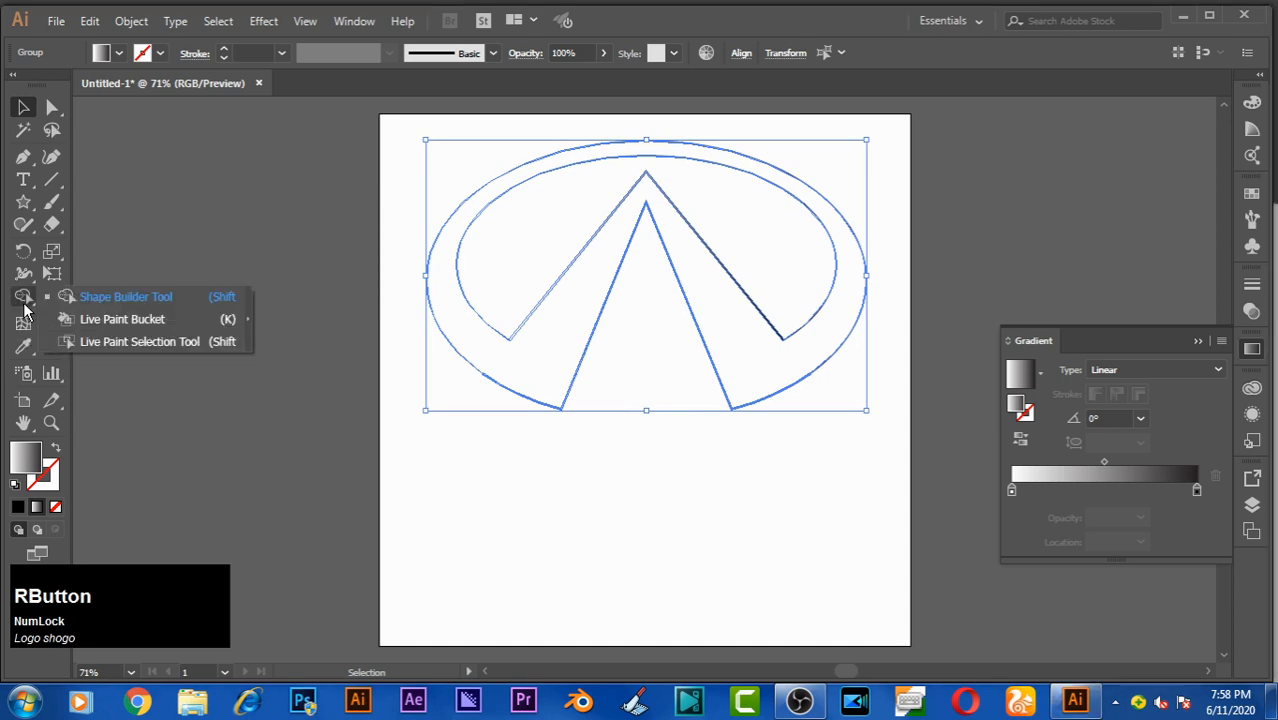
click(85, 318)
click(570, 333)
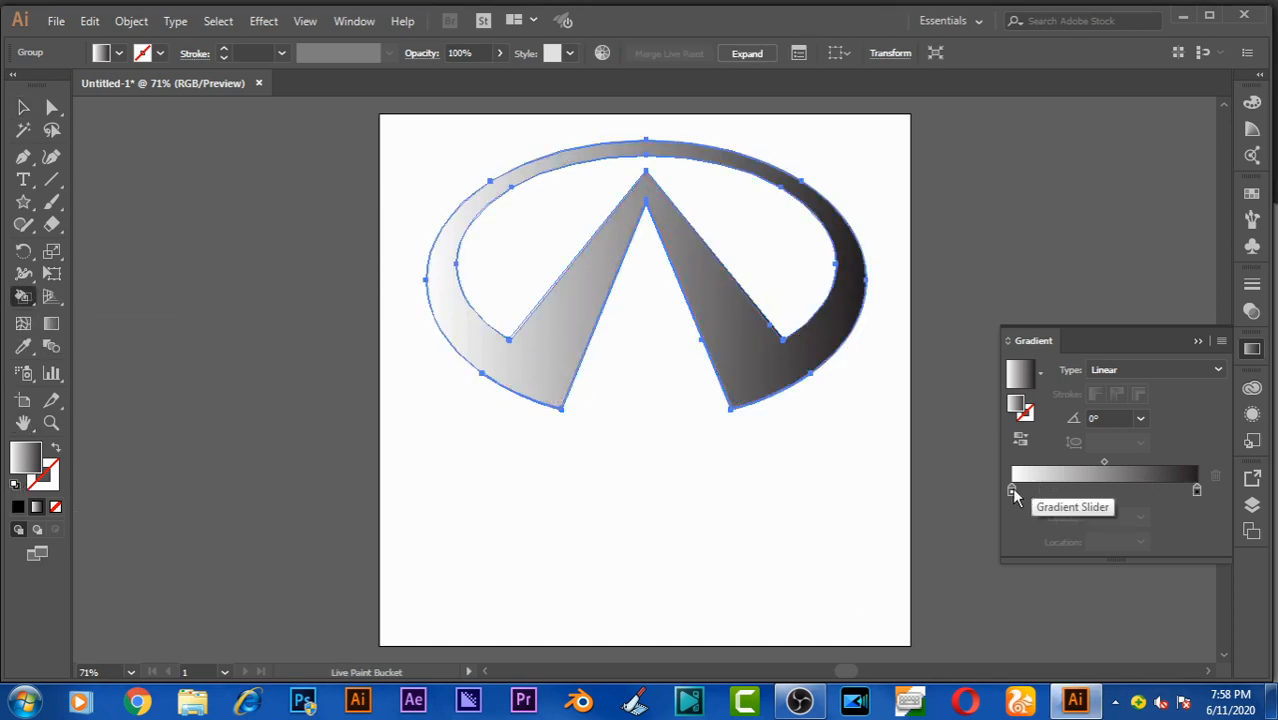
drag(1011, 489, 1113, 489)
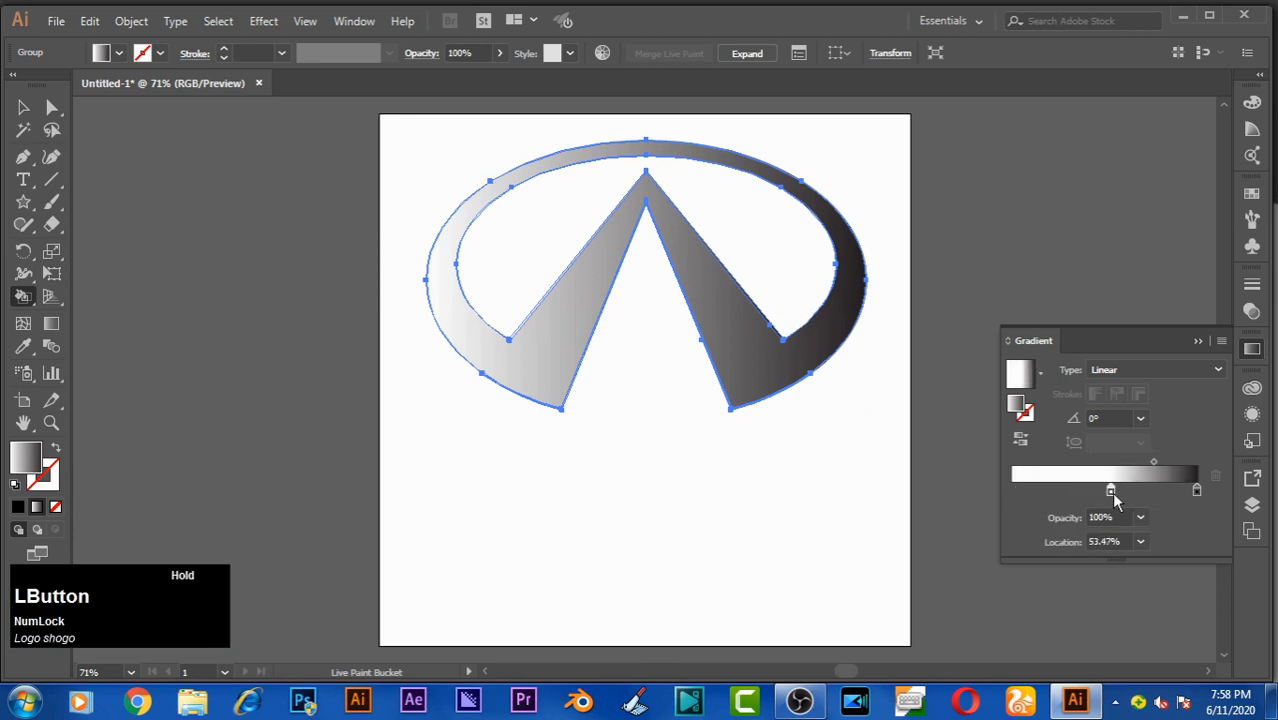
double_click(1197, 490)
drag(1134, 313, 1093, 315)
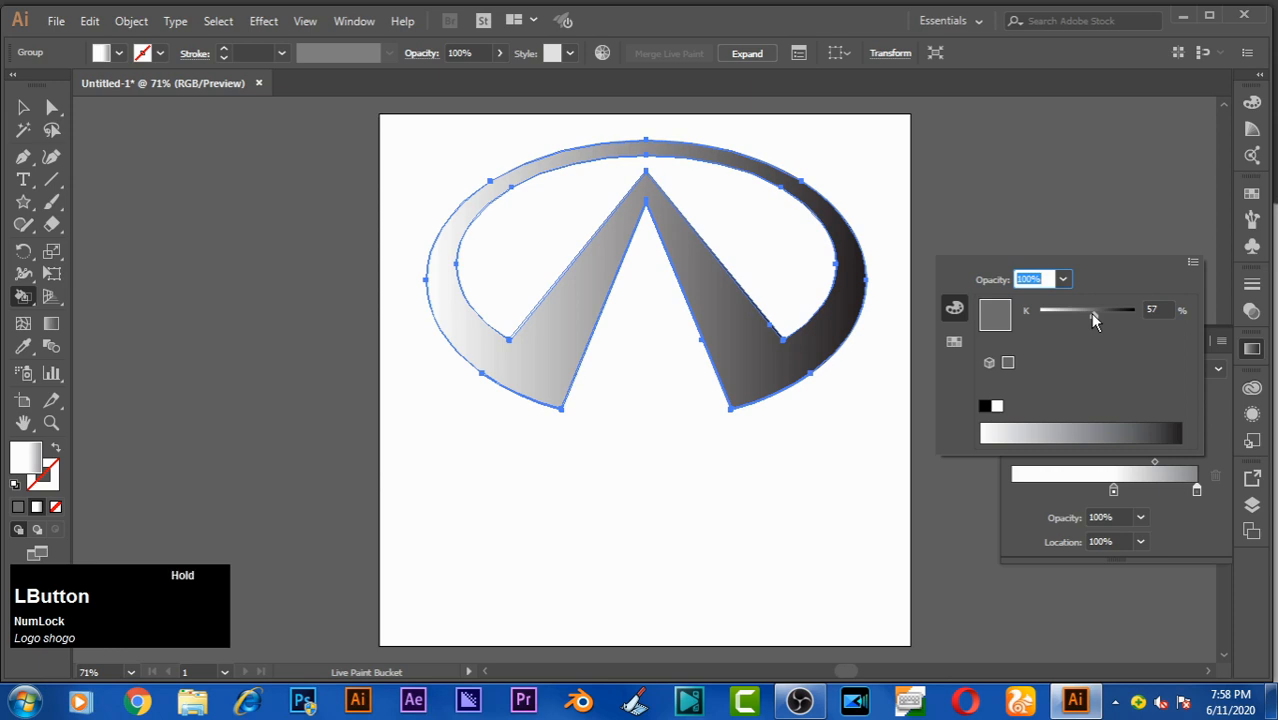
click(1176, 512)
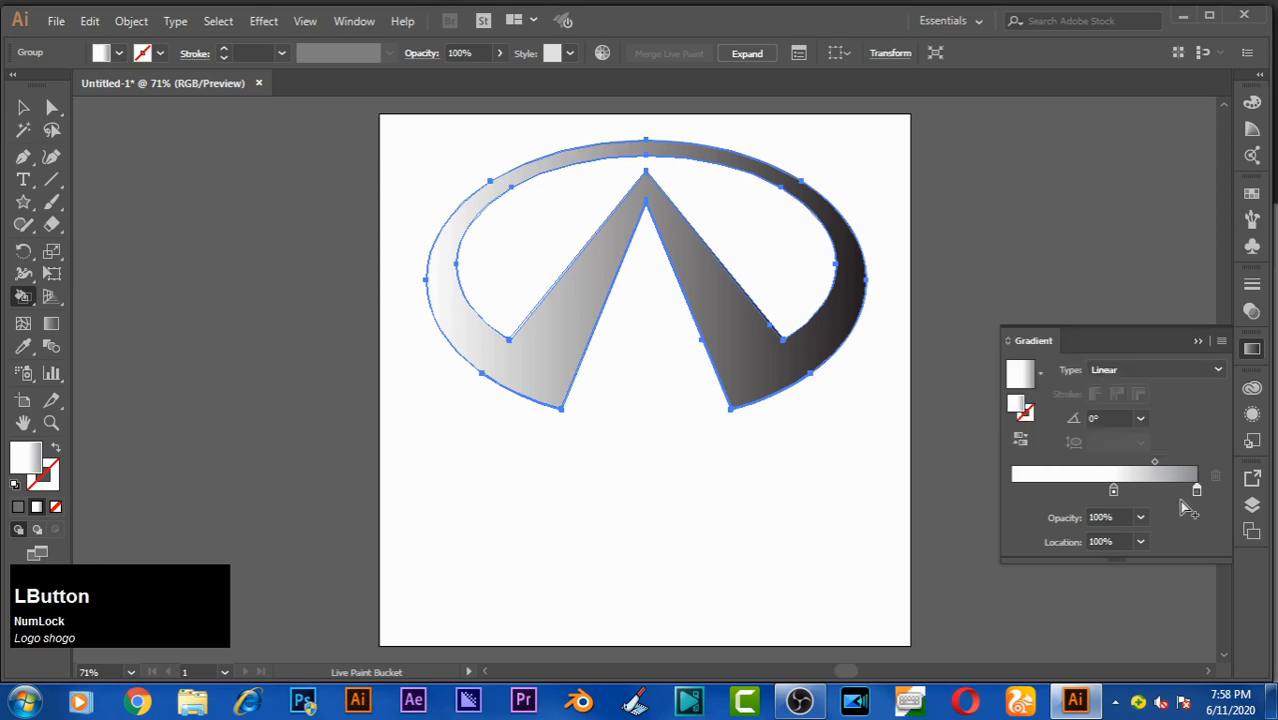
Step: Change the emblem's gradient to a white stop at about 52% with 51% black grey stops at both ends
click(25, 103)
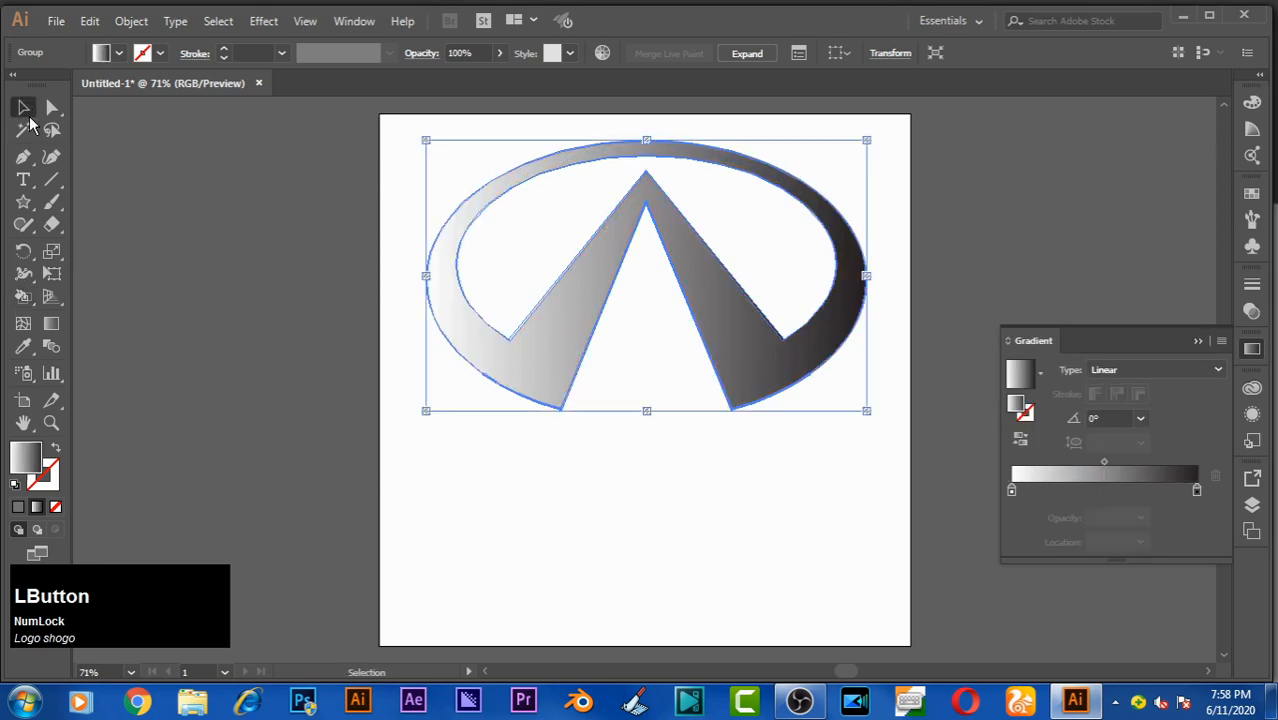
drag(1011, 491, 1110, 500)
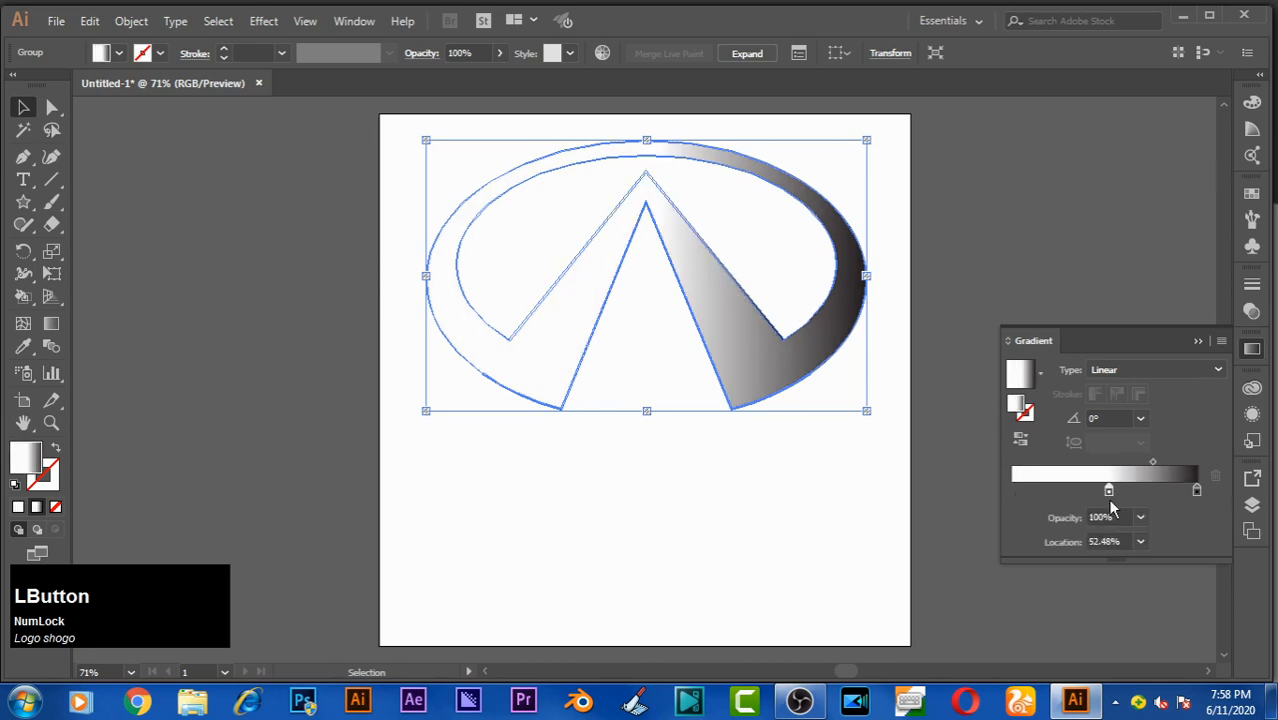
double_click(1197, 490)
drag(1134, 316, 1089, 313)
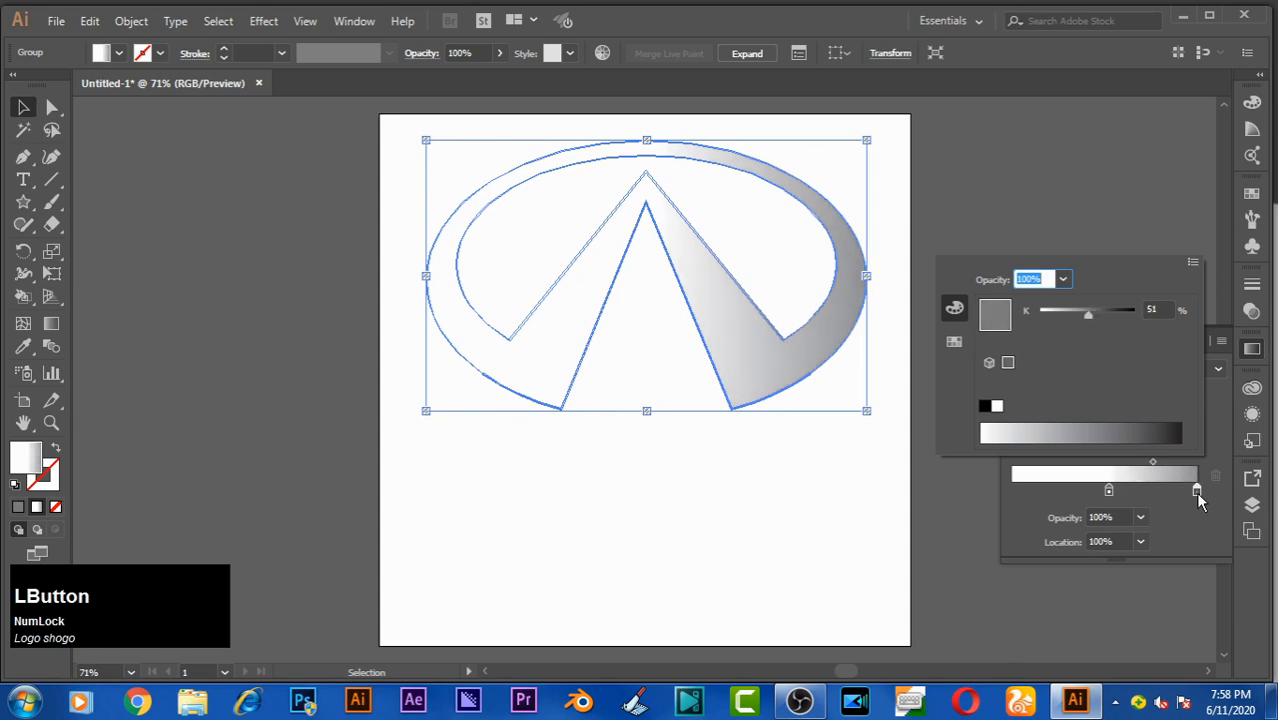
drag(1195, 491, 990, 464)
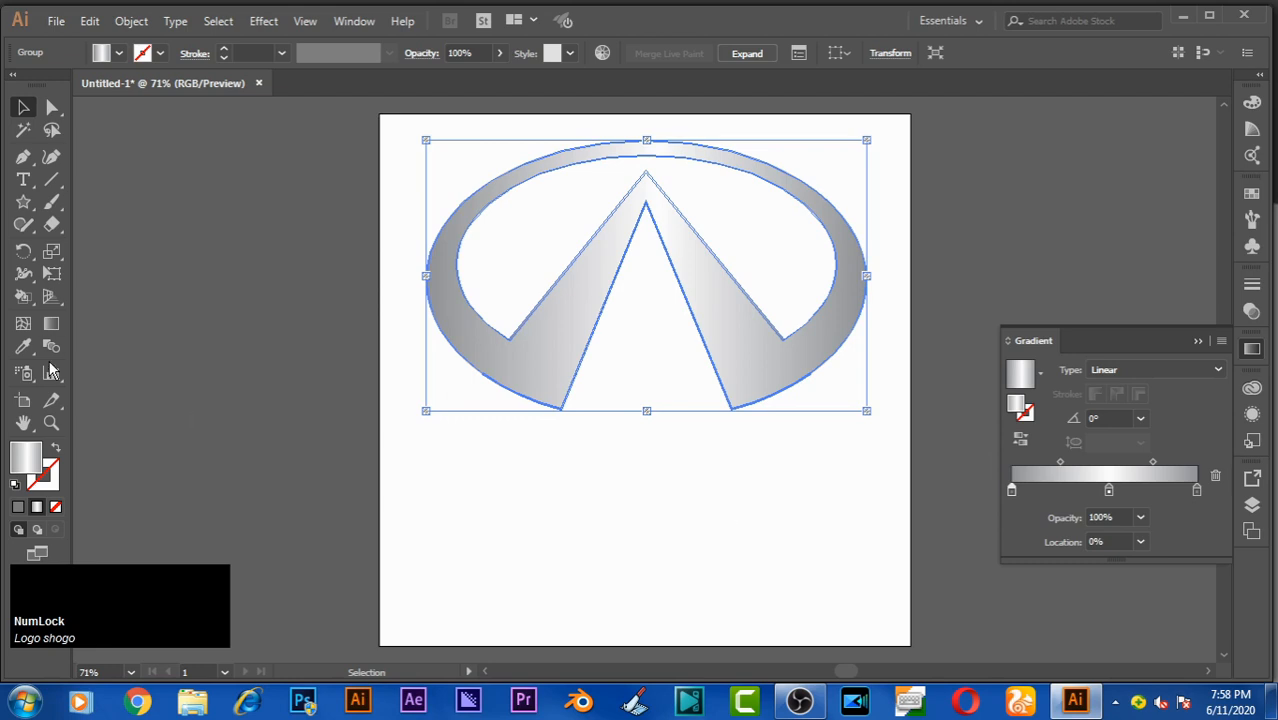
Step: Redirect the gradient vertically from the emblem's base to its top and remove the stroke
click(52, 323)
drag(657, 403, 648, 141)
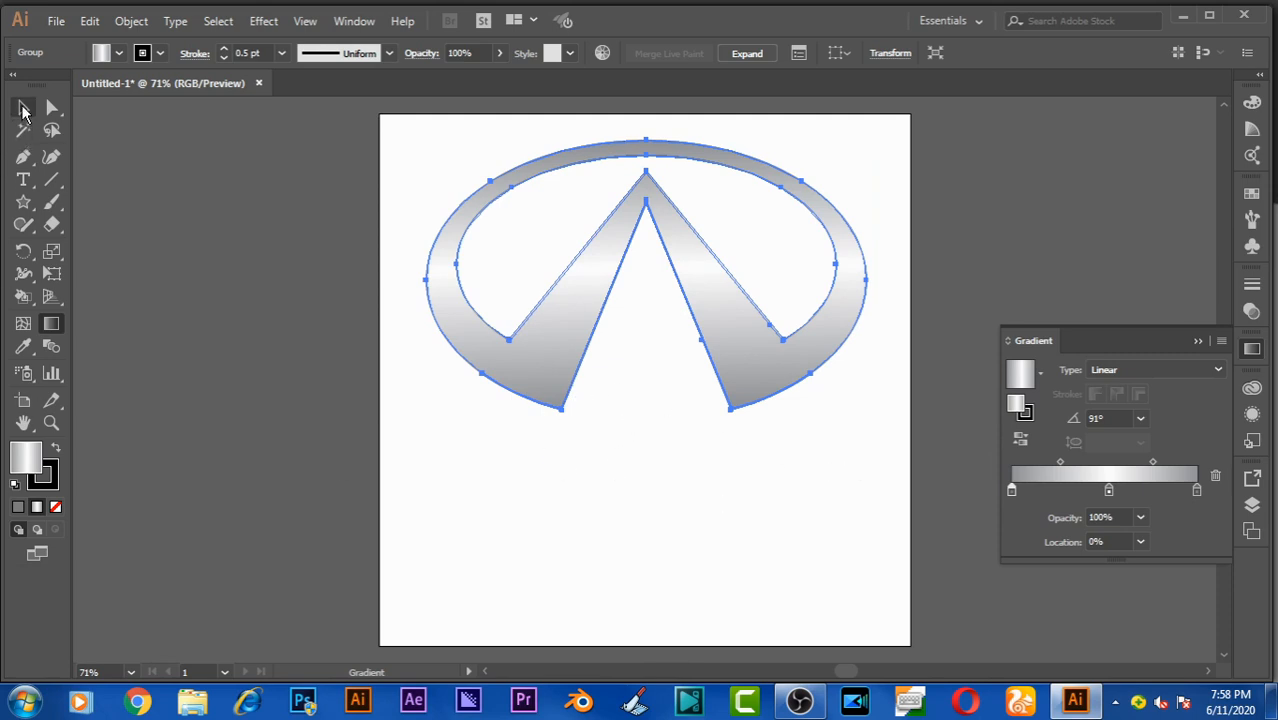
click(23, 107)
click(55, 478)
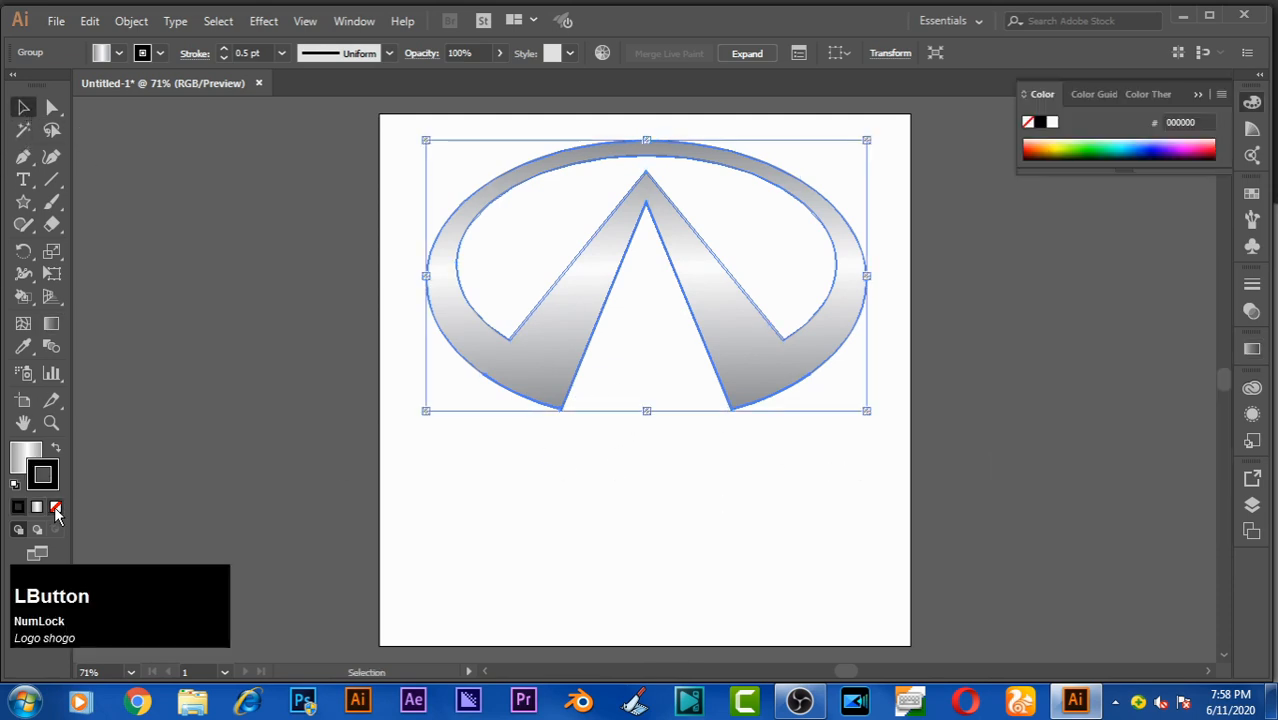
click(56, 507)
click(504, 516)
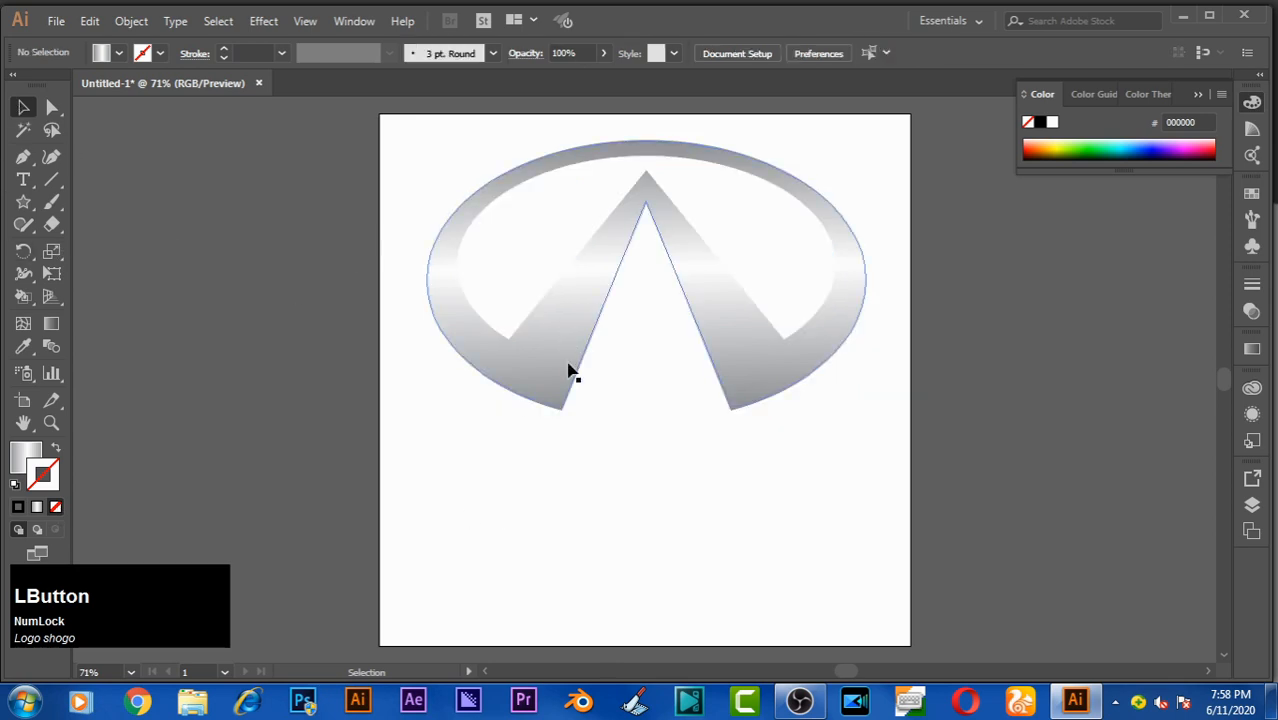
Step: Duplicate the emblem in front and enlarge the copy proportionally from its centre to about 693 by 424 pt
click(559, 334)
key(ctrl)
key(ctrl+c)
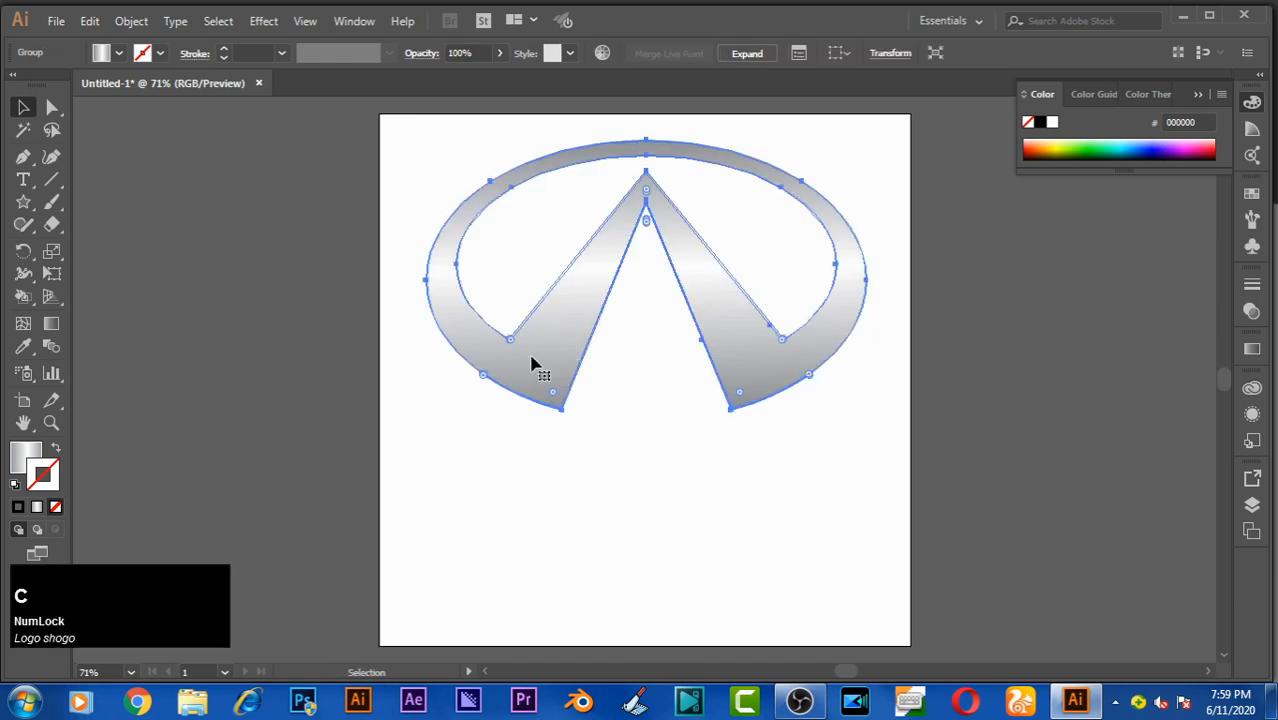
key(ctrl+f)
drag(866, 410, 889, 418)
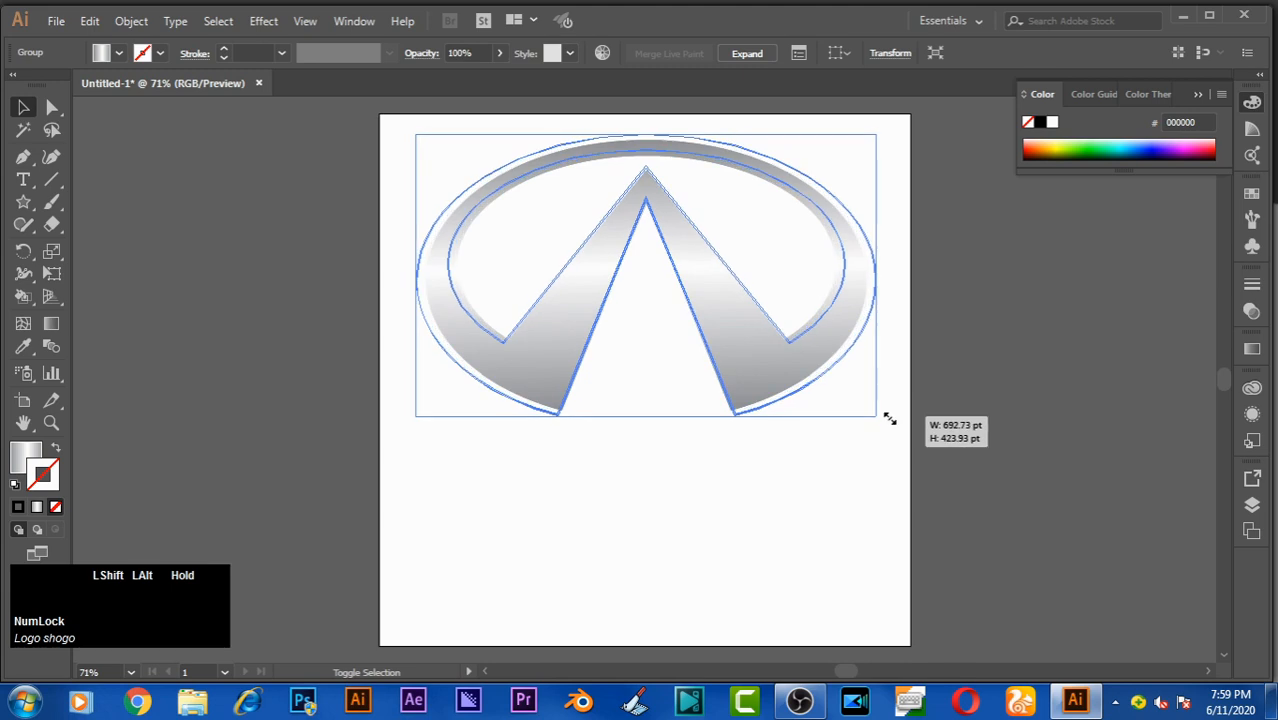
drag(889, 418, 887, 415)
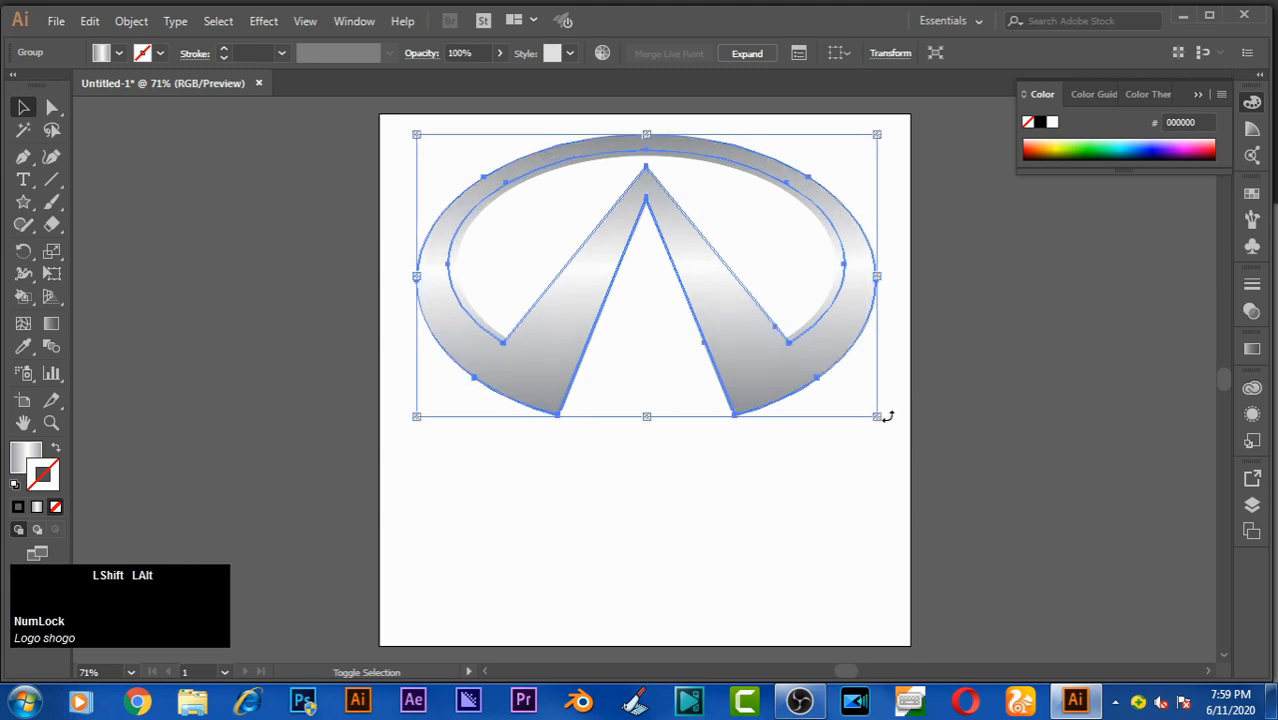
Step: Fill the enlarged emblem copy with dark grey 5b5b5b and no stroke, and send it behind the gradient emblem
click(15, 483)
click(57, 450)
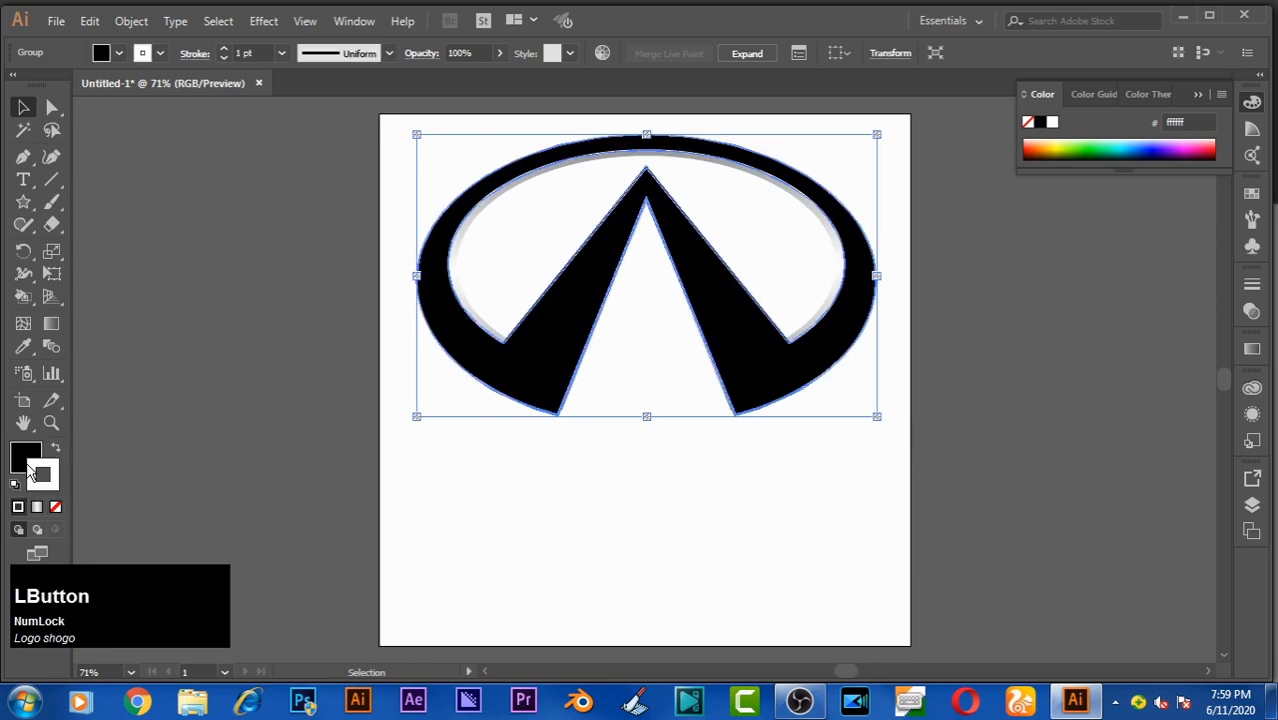
click(56, 508)
double_click(22, 455)
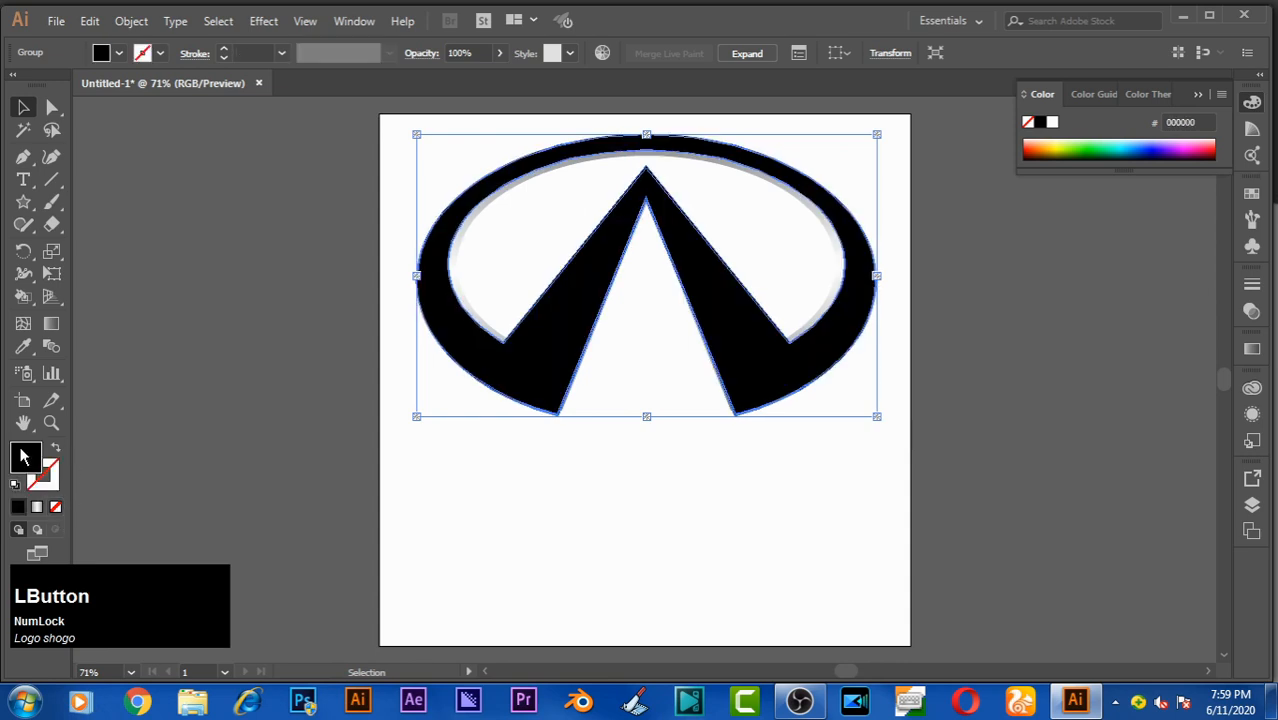
drag(850, 430, 797, 412)
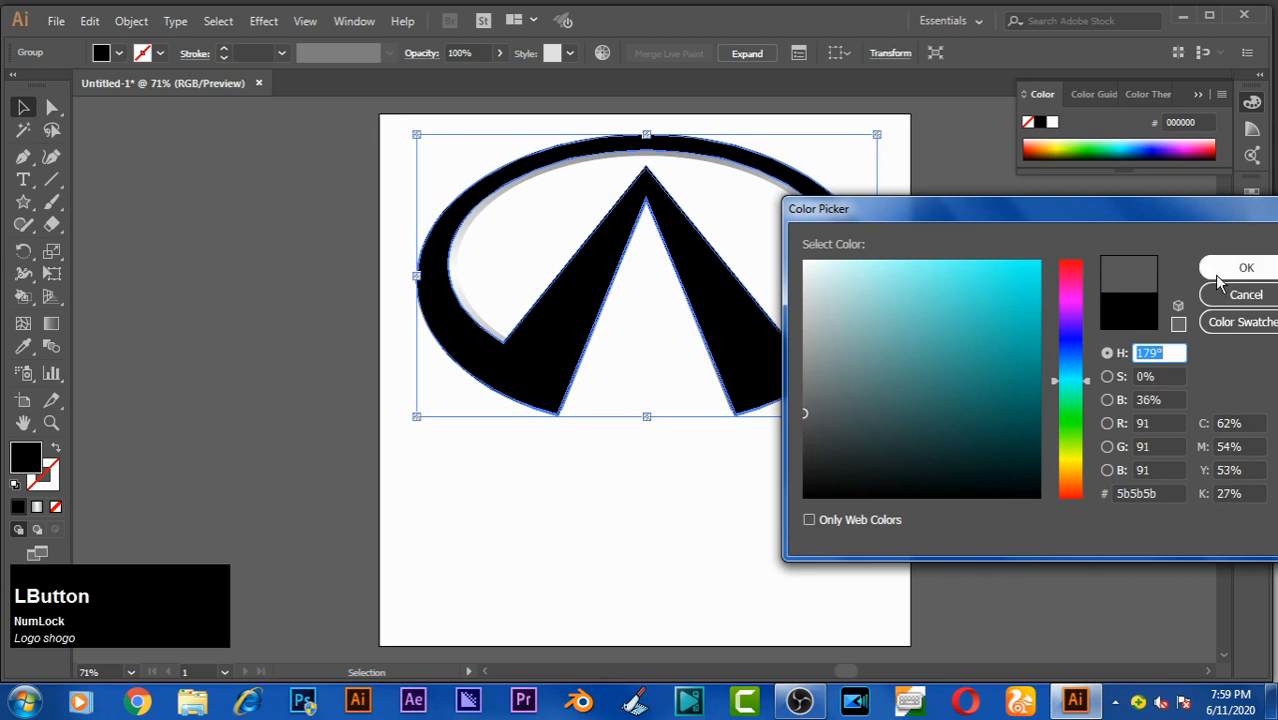
click(1246, 267)
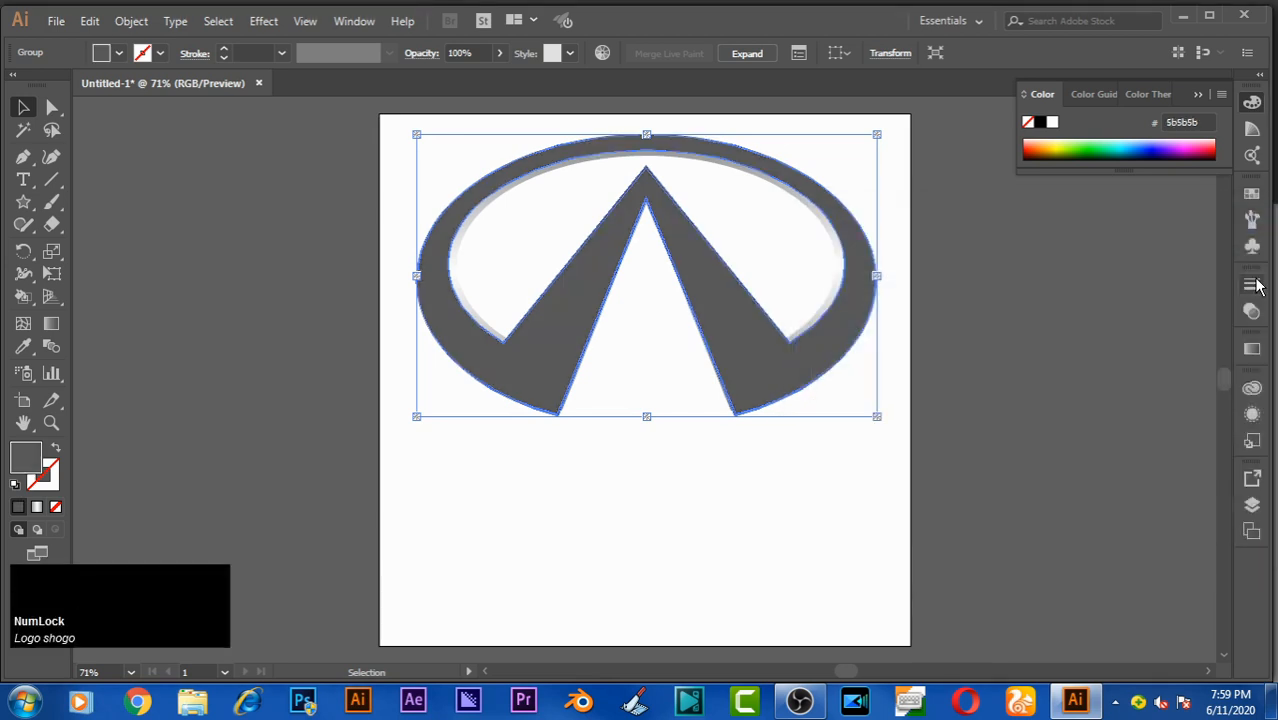
key(ctrl+bracketleft)
key(ctrl+bracketleft)
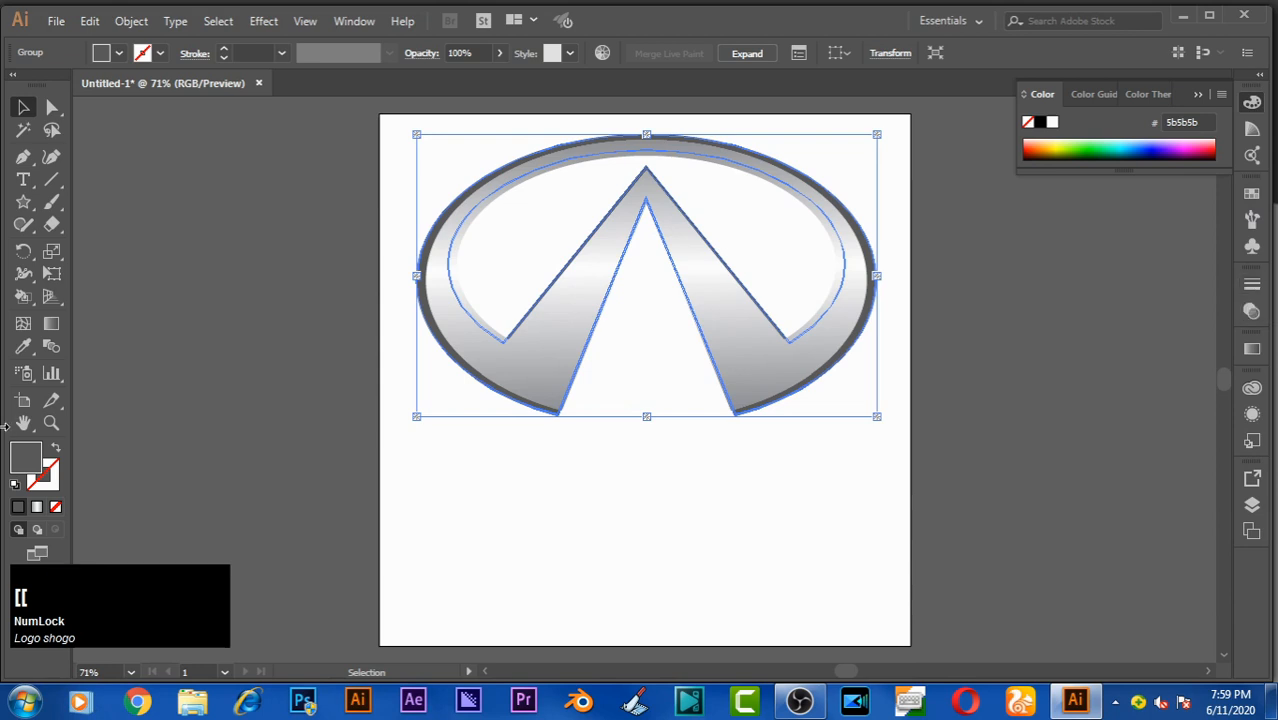
Step: Lighten the fill of the enlarged emblem behind the gradient one to 6b6b6b
double_click(40, 462)
click(801, 396)
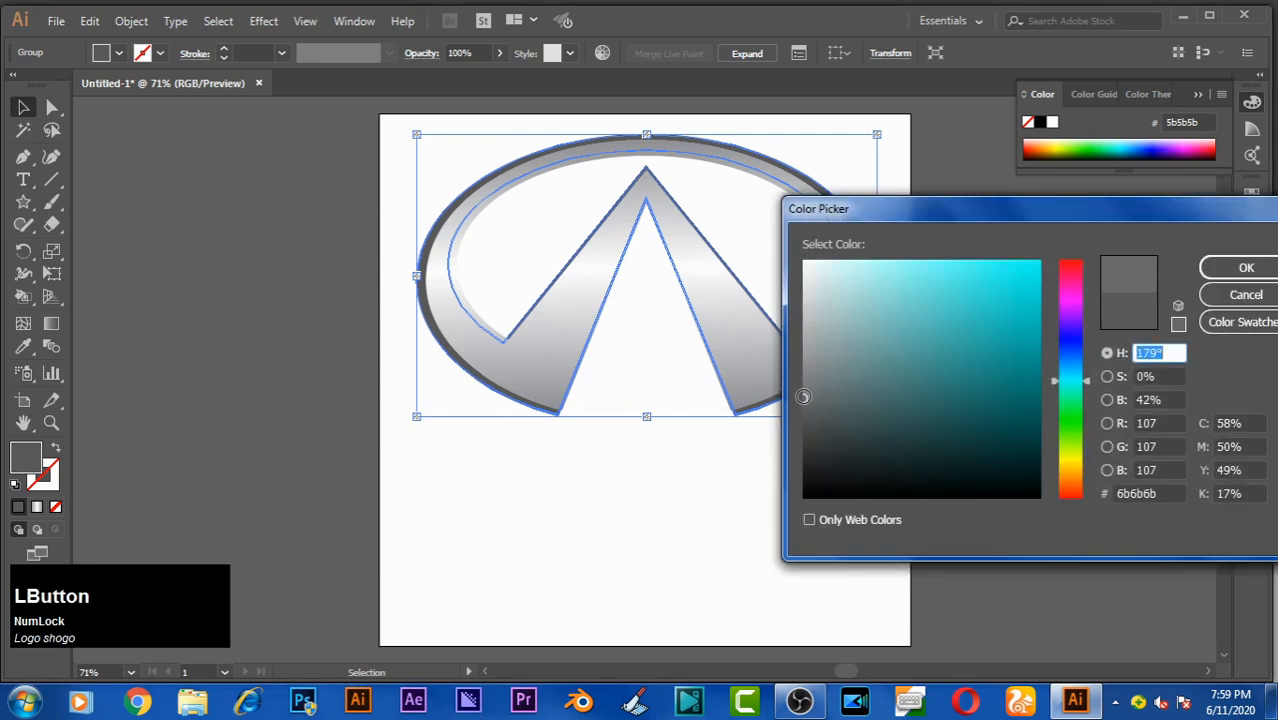
click(1246, 267)
click(720, 491)
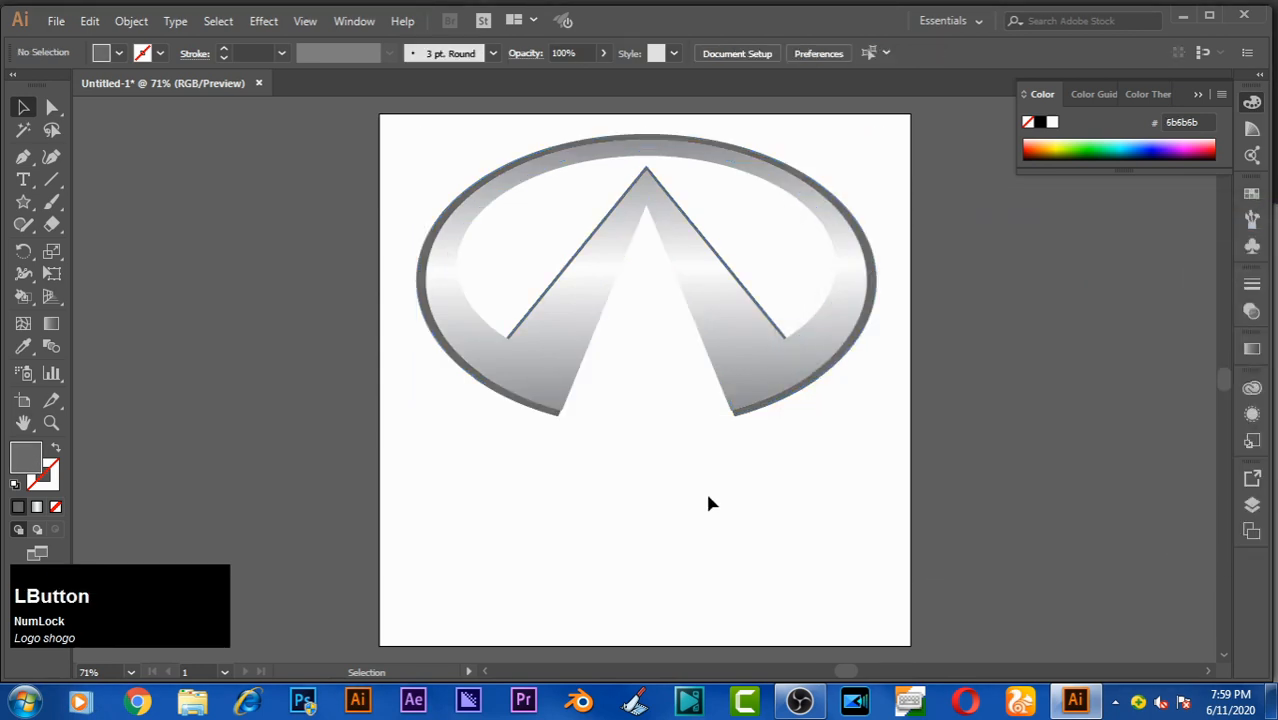
Step: Change the enlarged backing emblem's fill to grey 717272
click(876, 286)
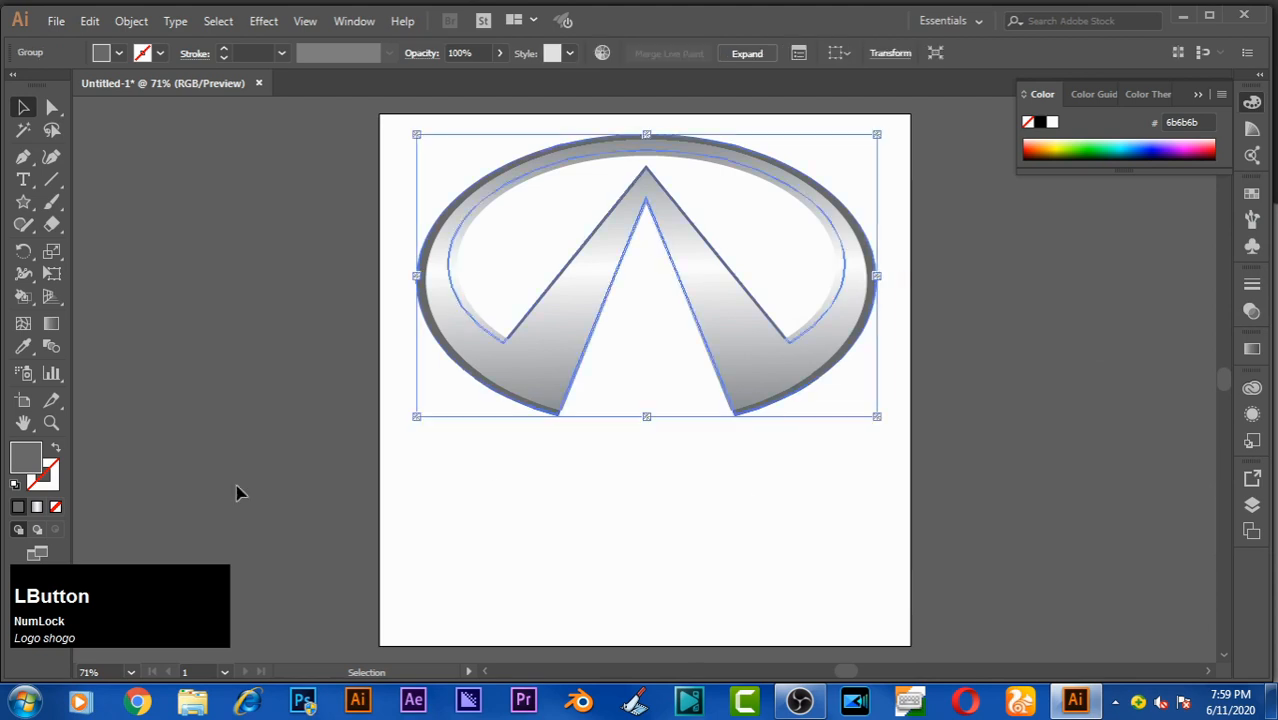
double_click(28, 474)
click(804, 390)
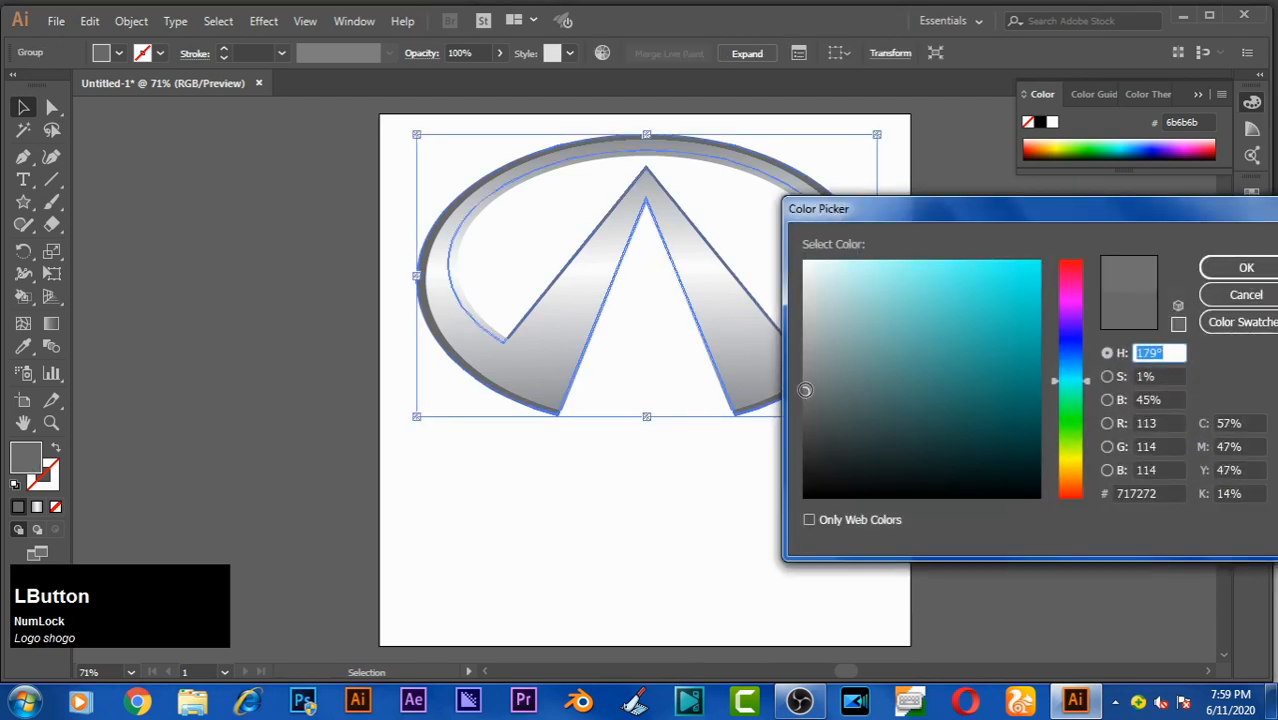
click(1245, 268)
click(758, 546)
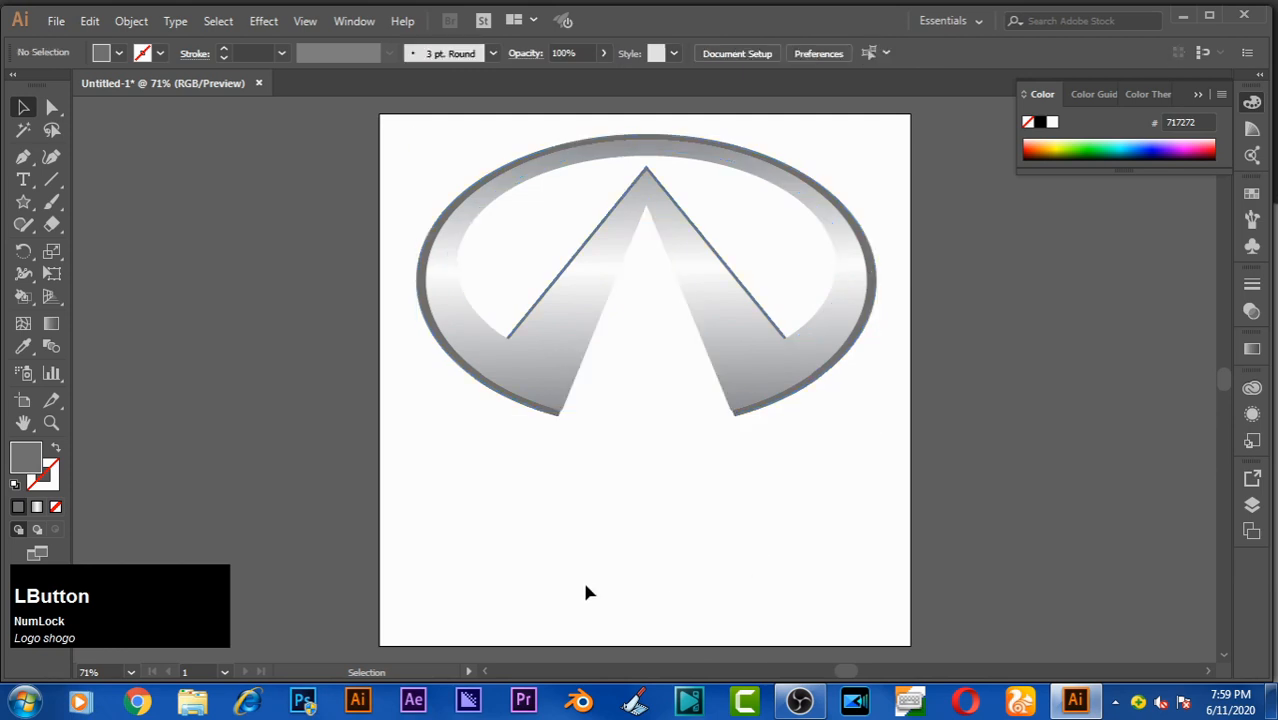
Step: Duplicate the grey backing emblem in place and shrink the copy proportionally from its centre to about 637 by 390 pt
click(870, 320)
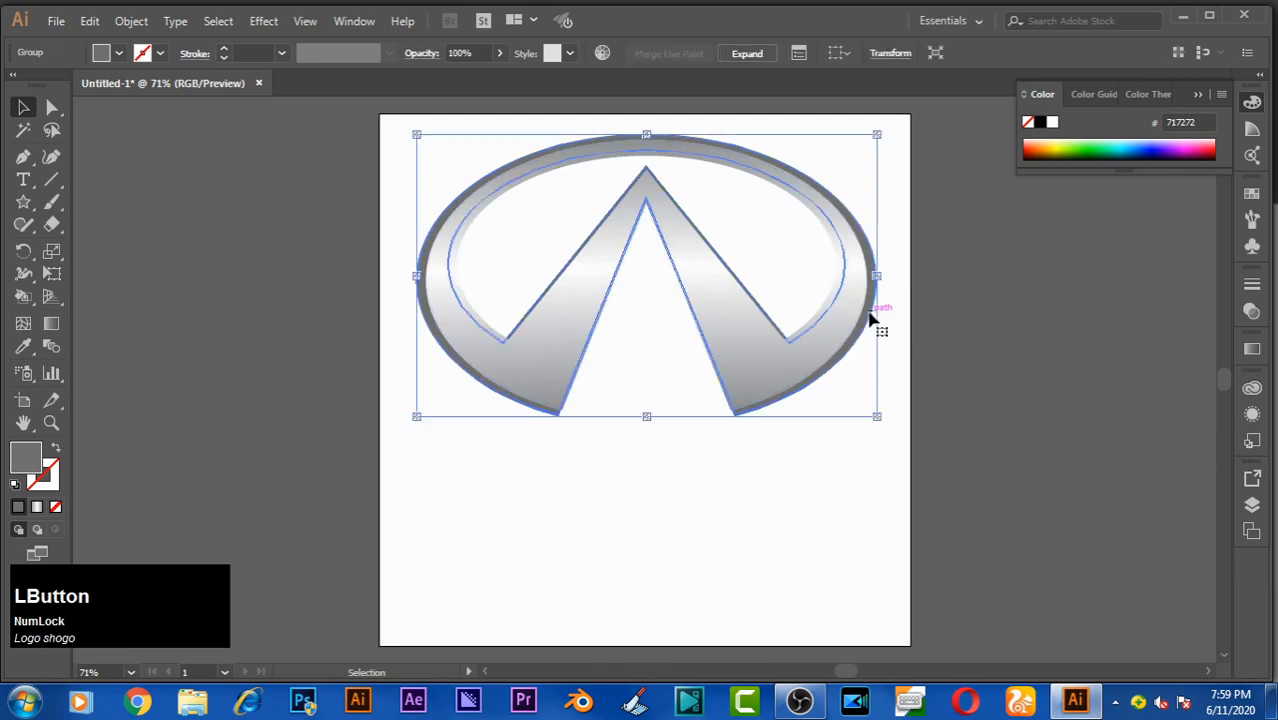
key(ctrl+c)
key(ctrl+f)
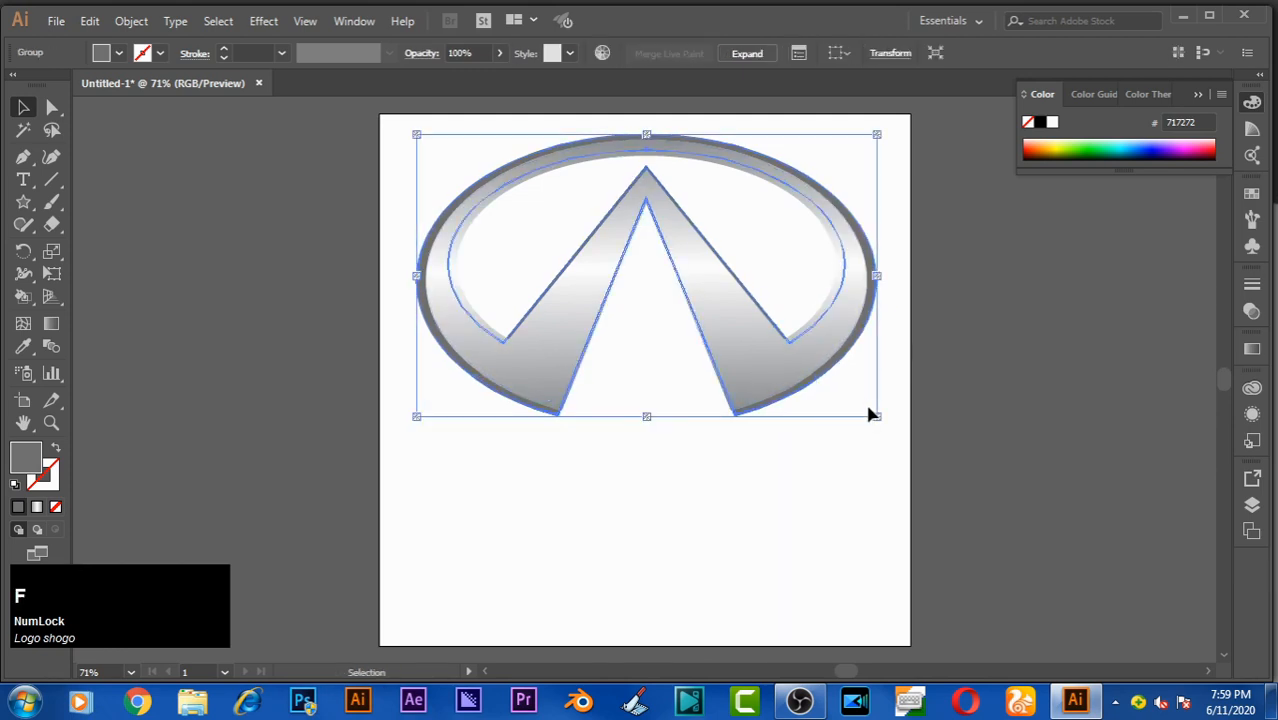
drag(878, 417, 859, 412)
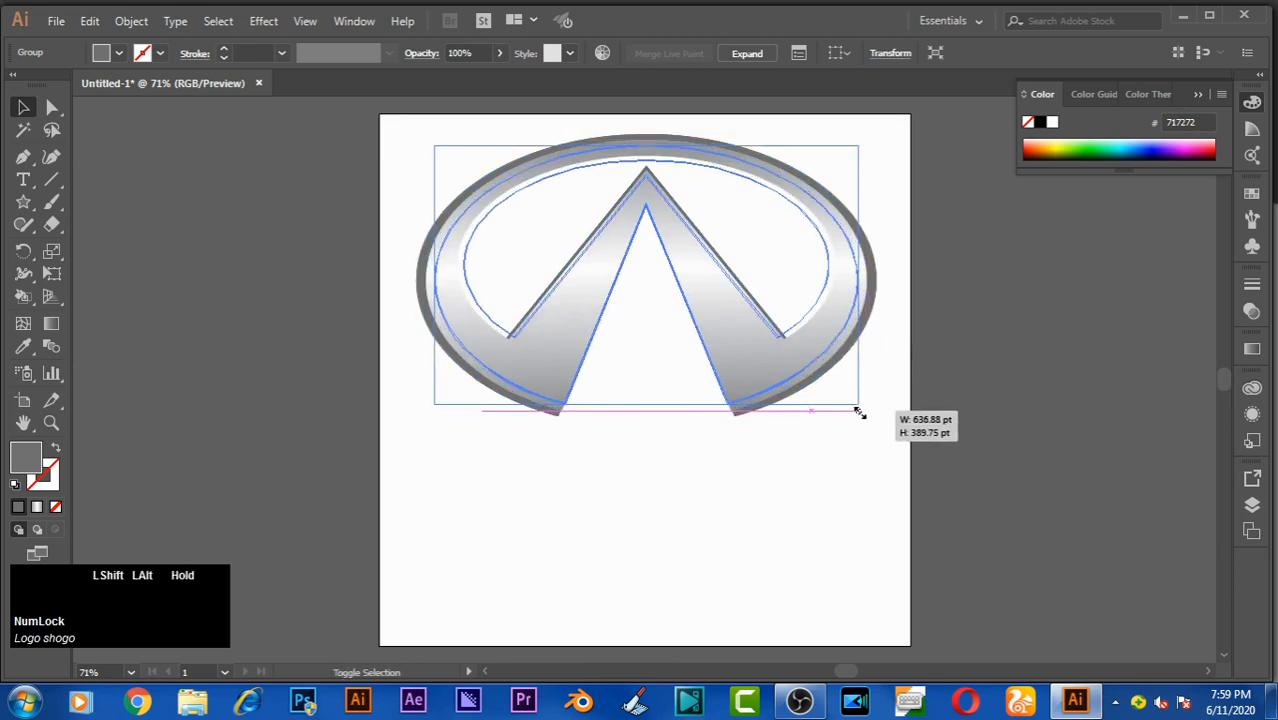
drag(859, 412, 853, 402)
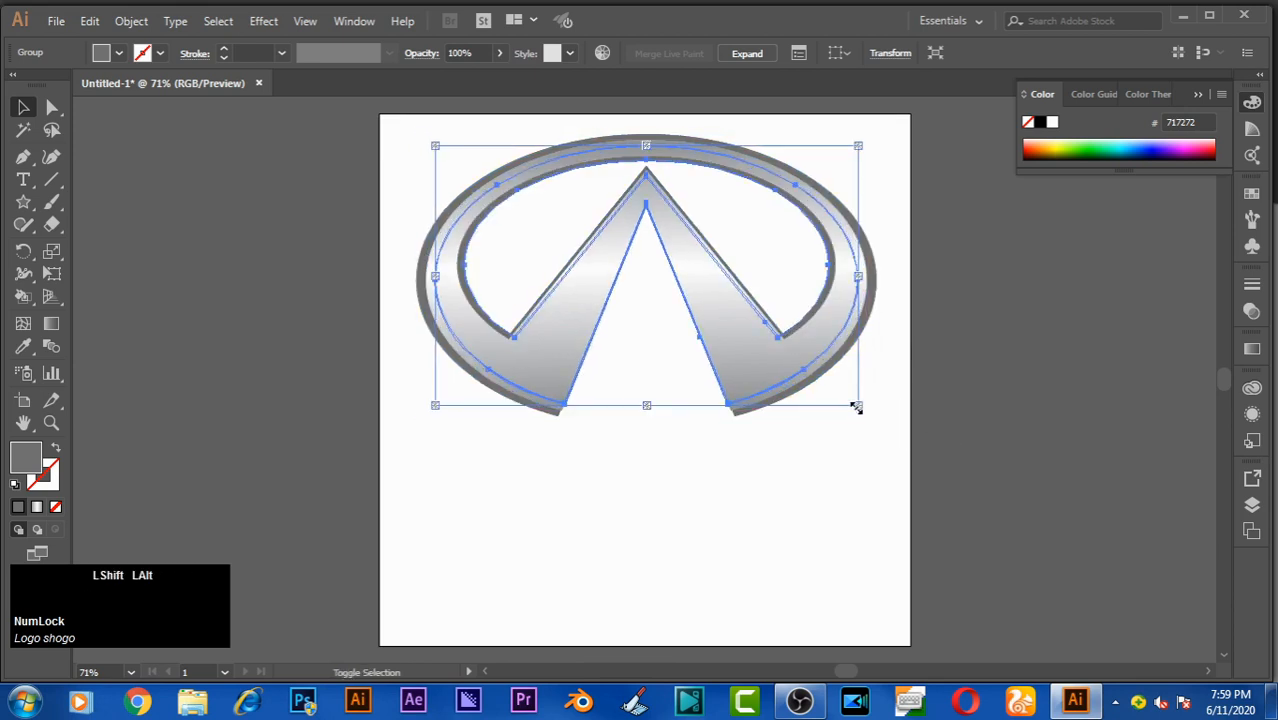
click(824, 494)
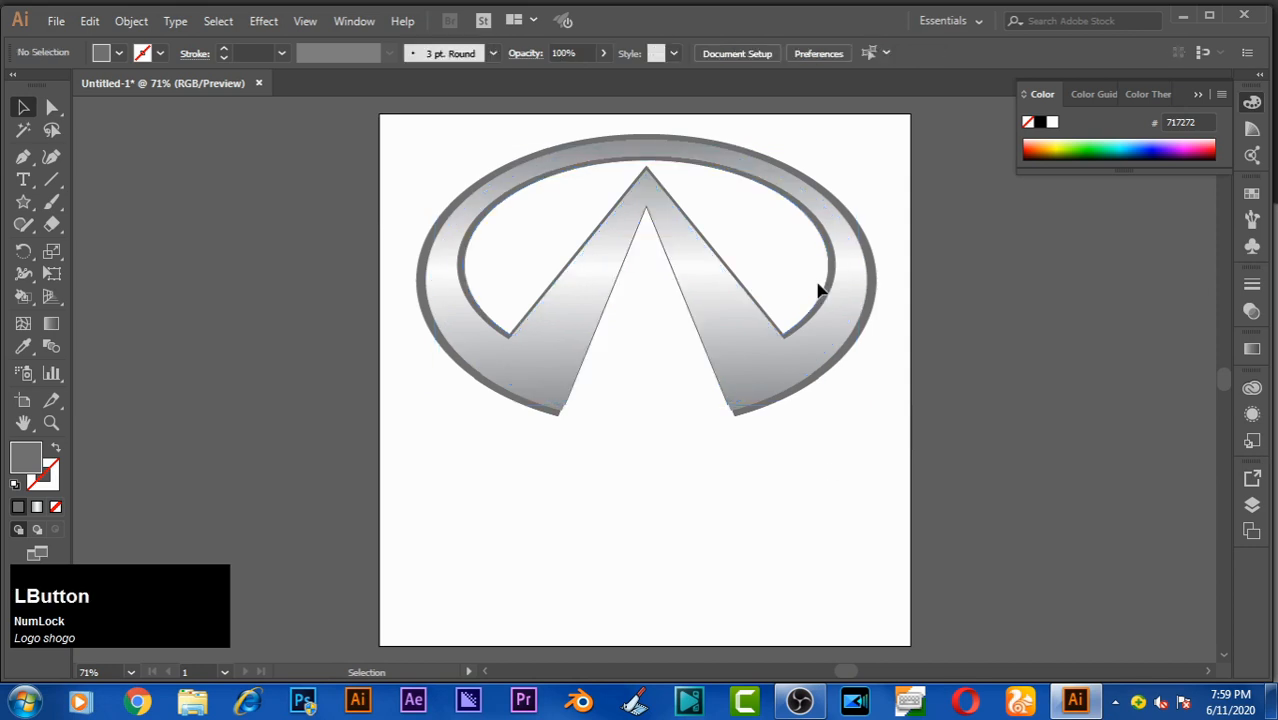
Step: Reduce the smaller grey copy slightly more from its centre to widen the grey rim inside the ring
click(827, 284)
drag(860, 406, 855, 405)
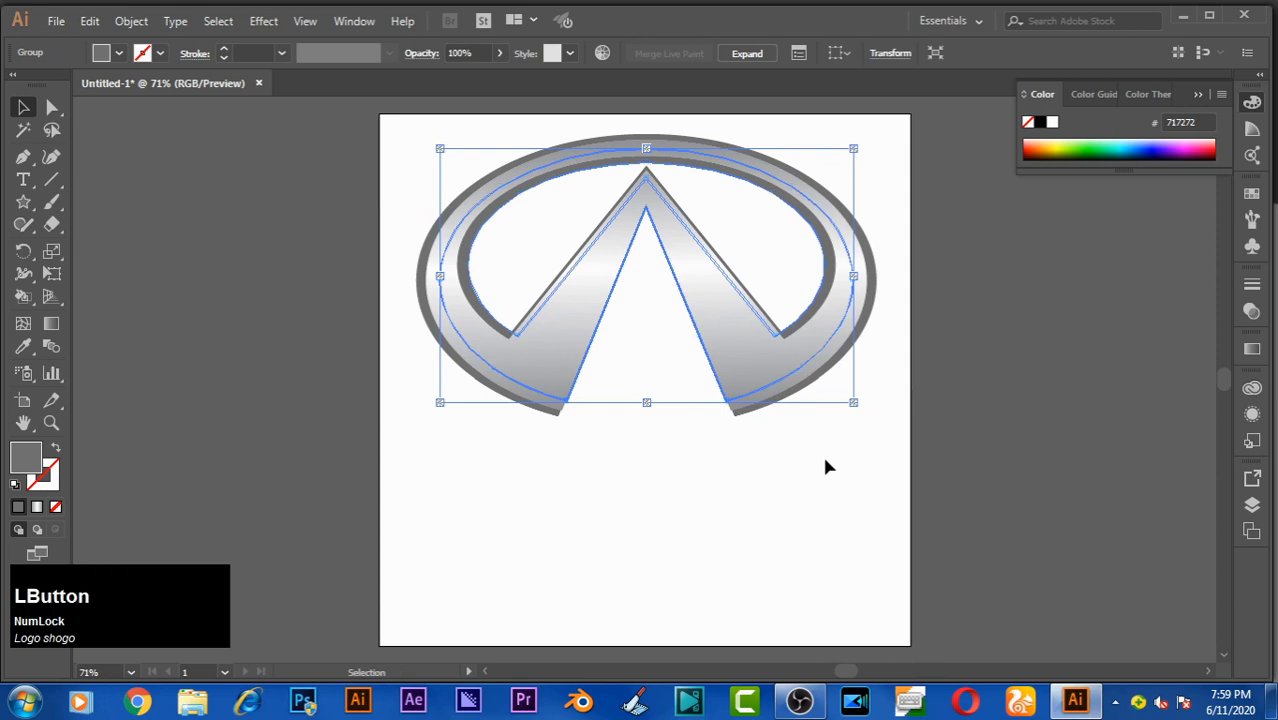
click(257, 501)
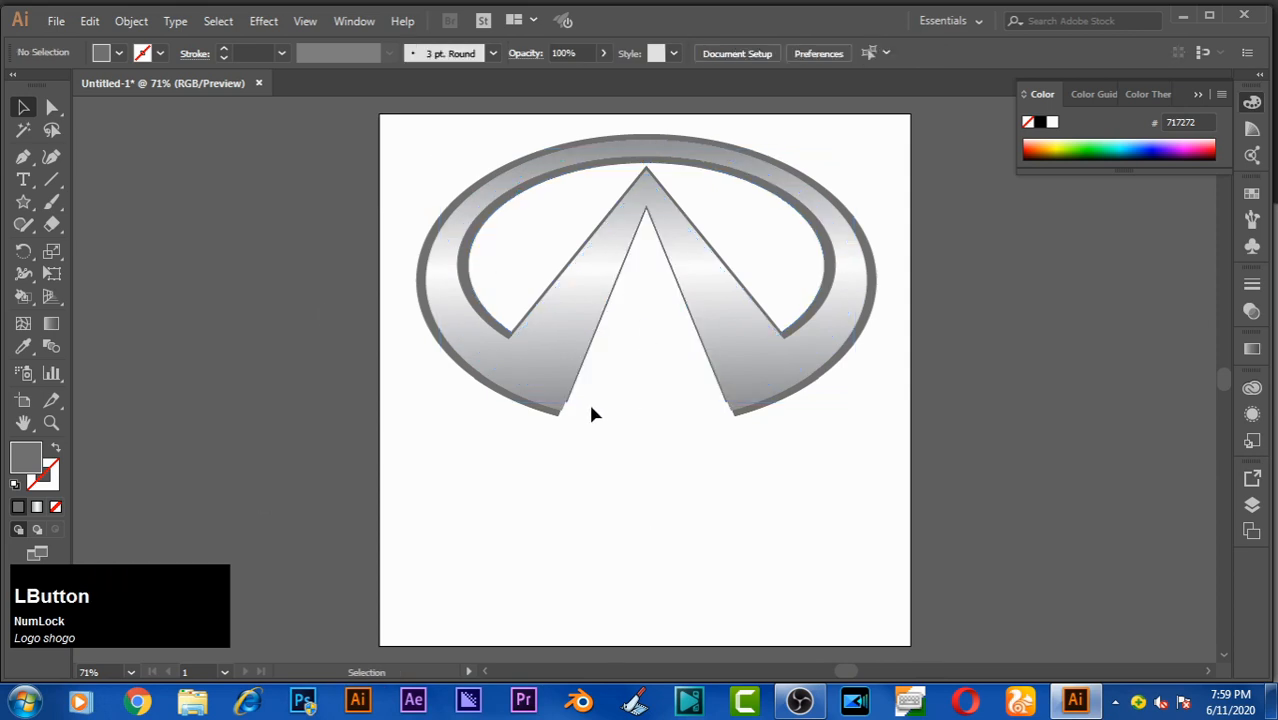
Step: Select all the emblem layers' outer and inner peak anchors and move them together slightly straight down, away from the ring
key(ctrl)
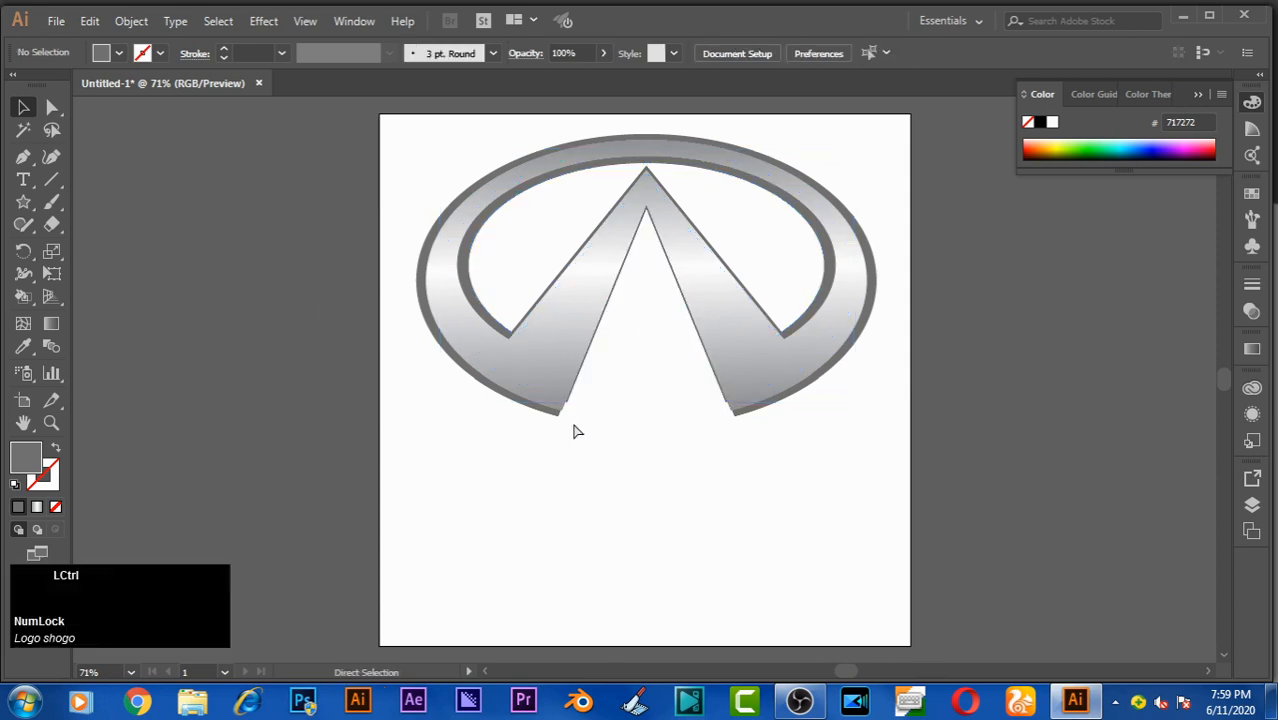
key(ctrl+equal)
key(ctrl+equal)
key(space)
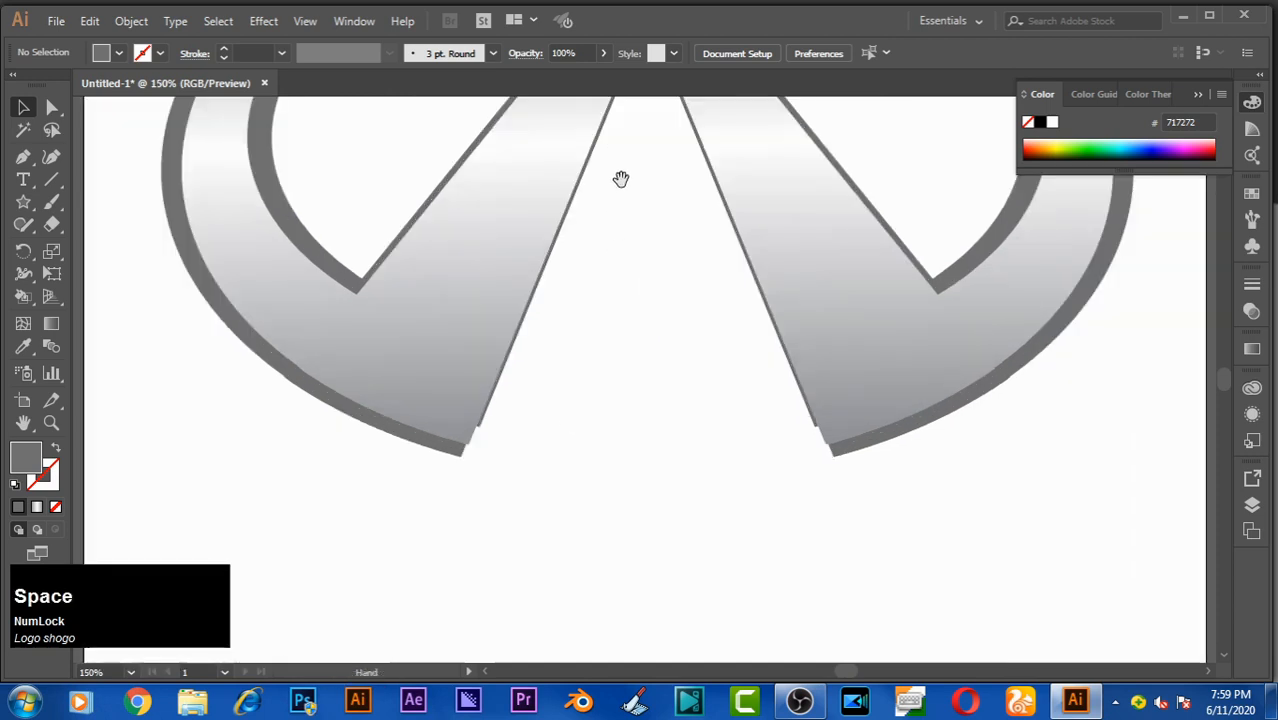
drag(619, 177, 589, 575)
key(a)
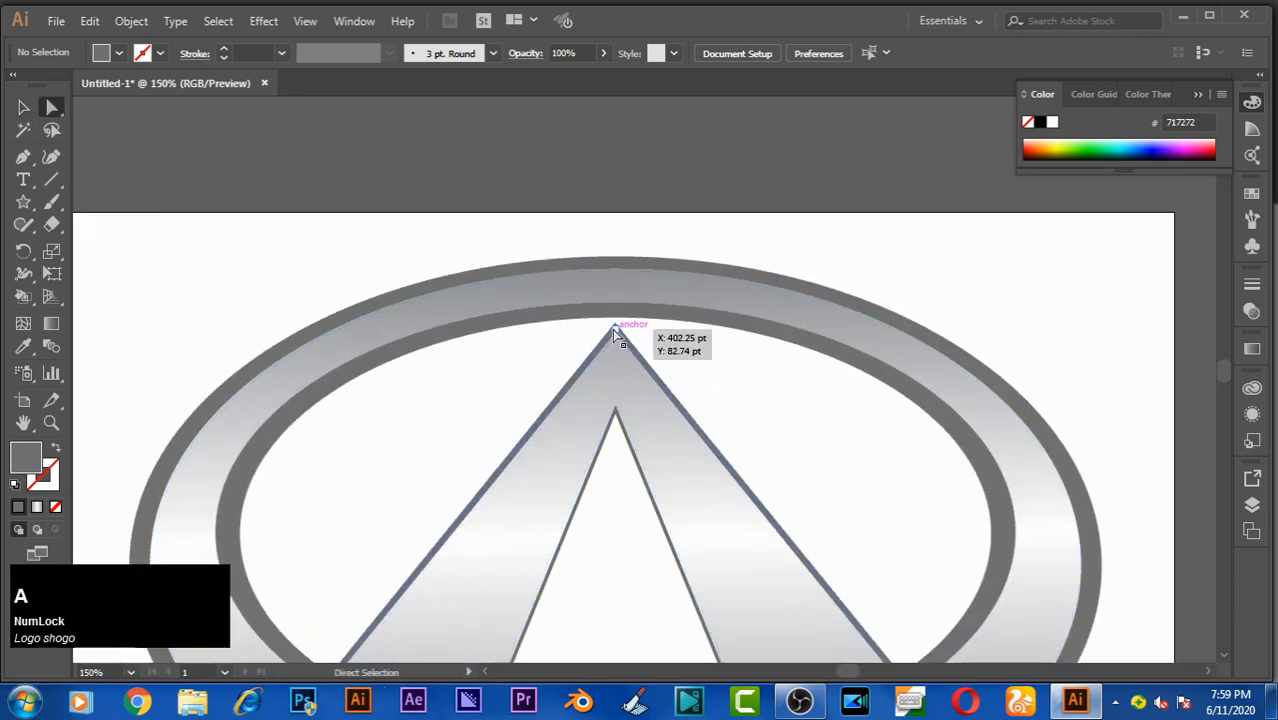
click(616, 325)
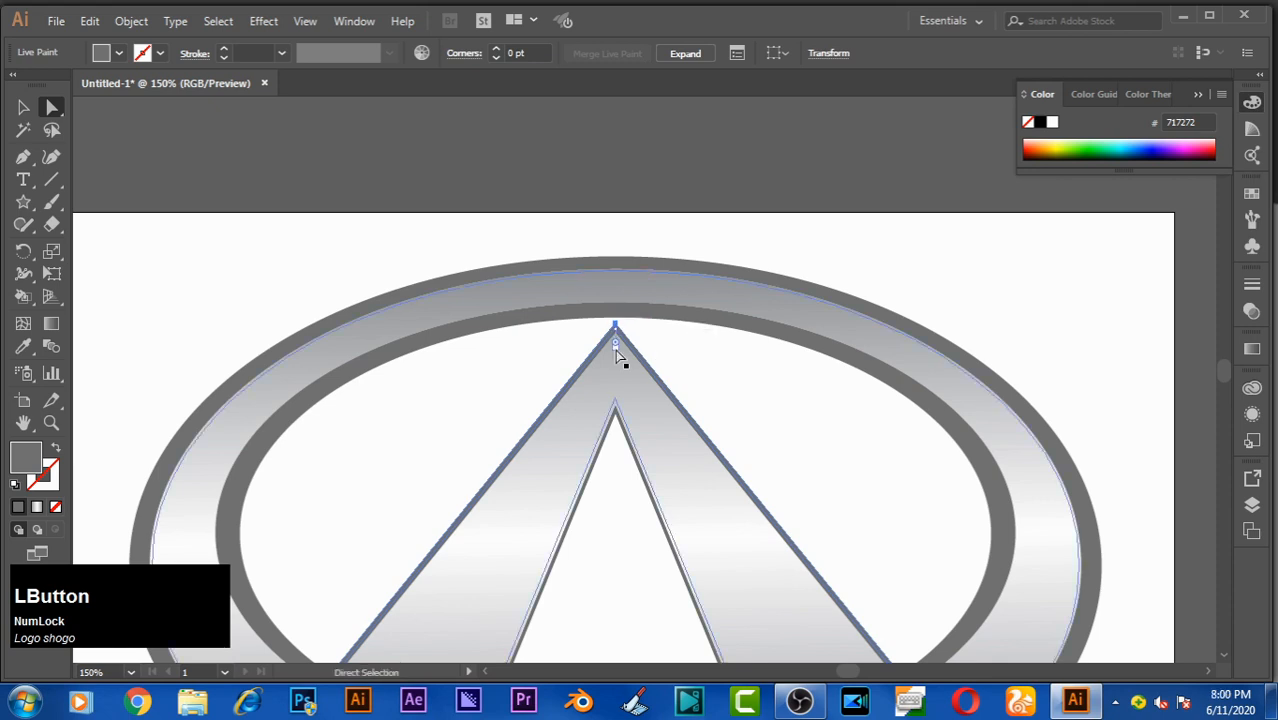
key(ctrl+equal)
key(ctrl+equal)
key(ctrl+equal)
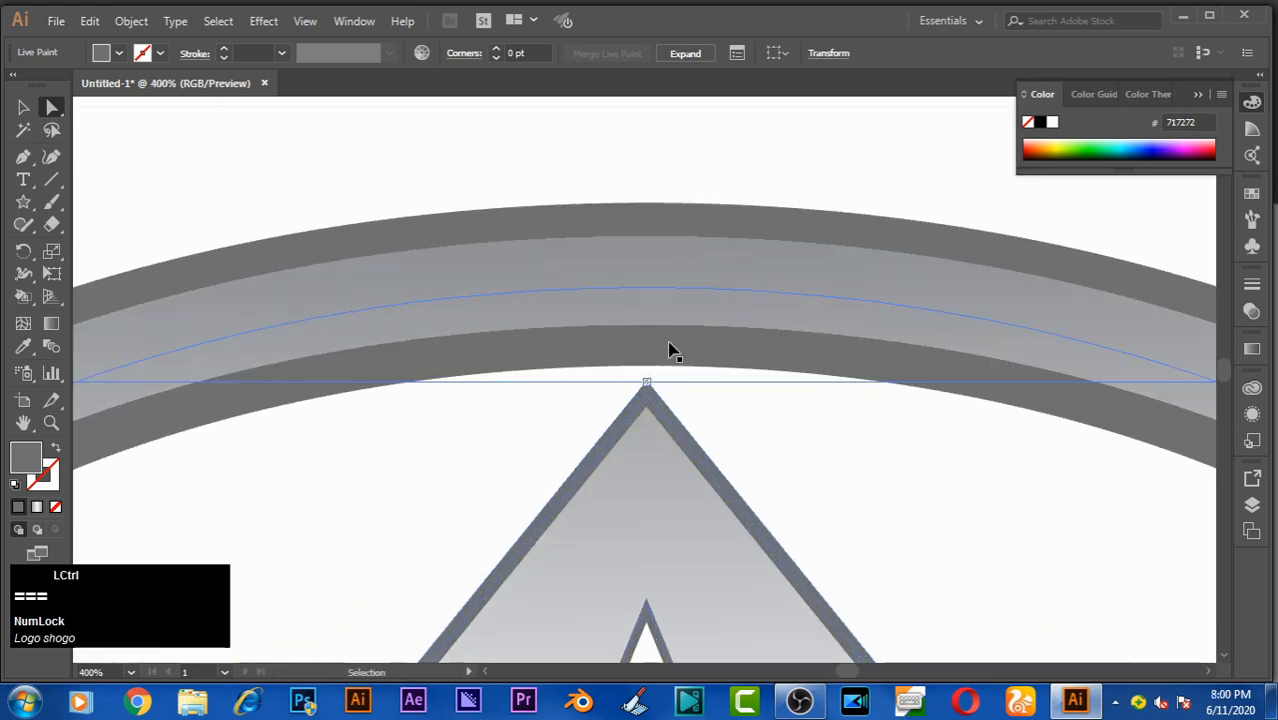
scroll(655, 301, down, 2)
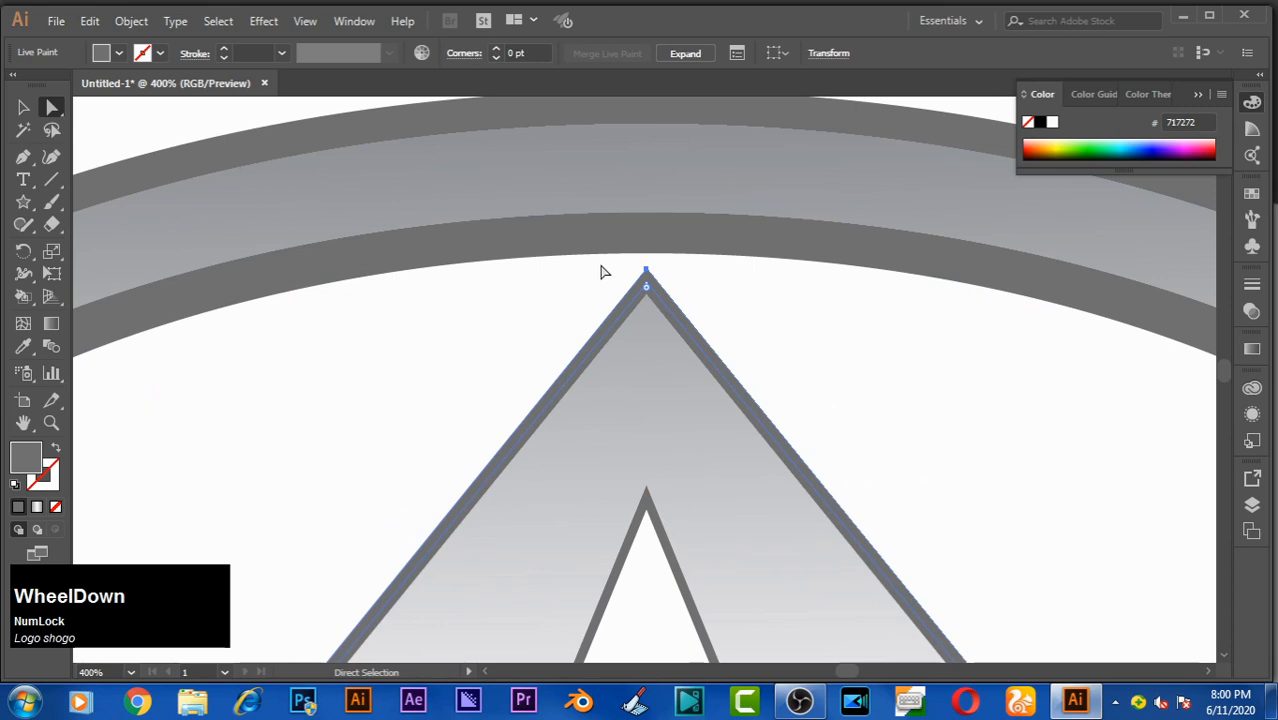
drag(601, 266, 692, 561)
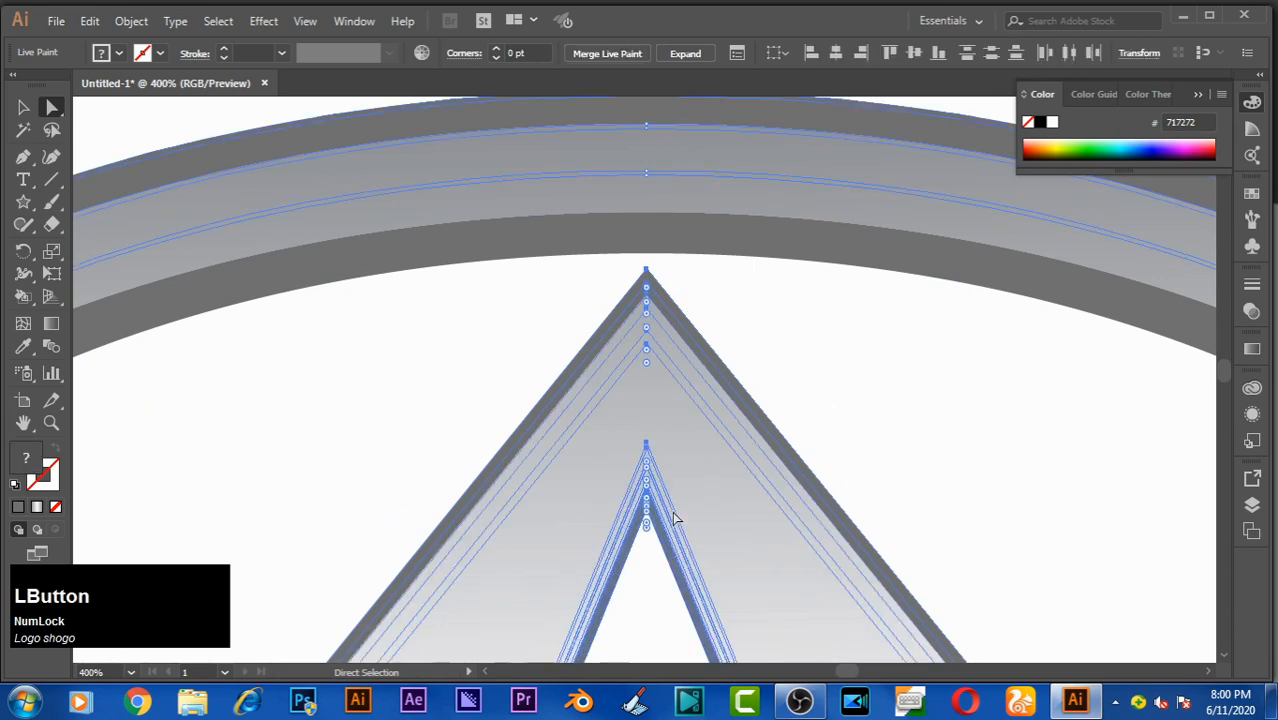
scroll(660, 488, down, 1)
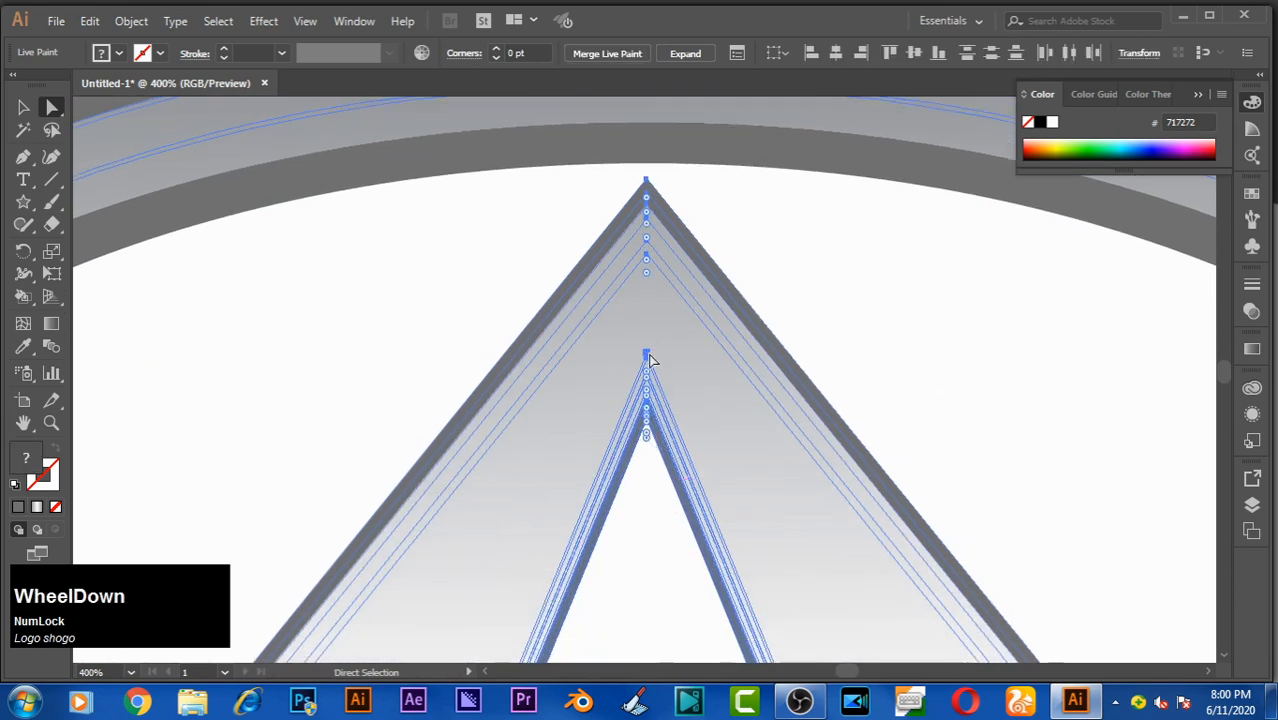
drag(648, 360, 650, 395)
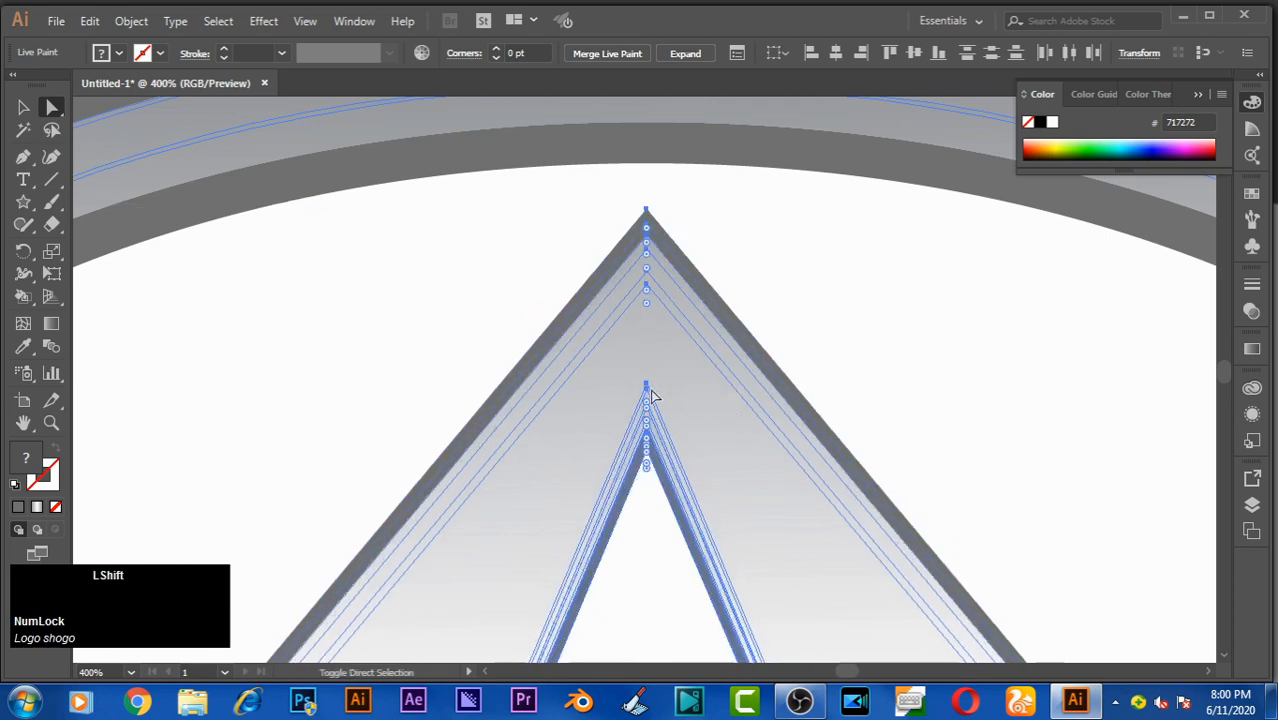
click(702, 211)
Step: Raise the outermost grey peak anchor a little and lower the inner grey peak anchor to thicken the grey edging around the legs
click(647, 213)
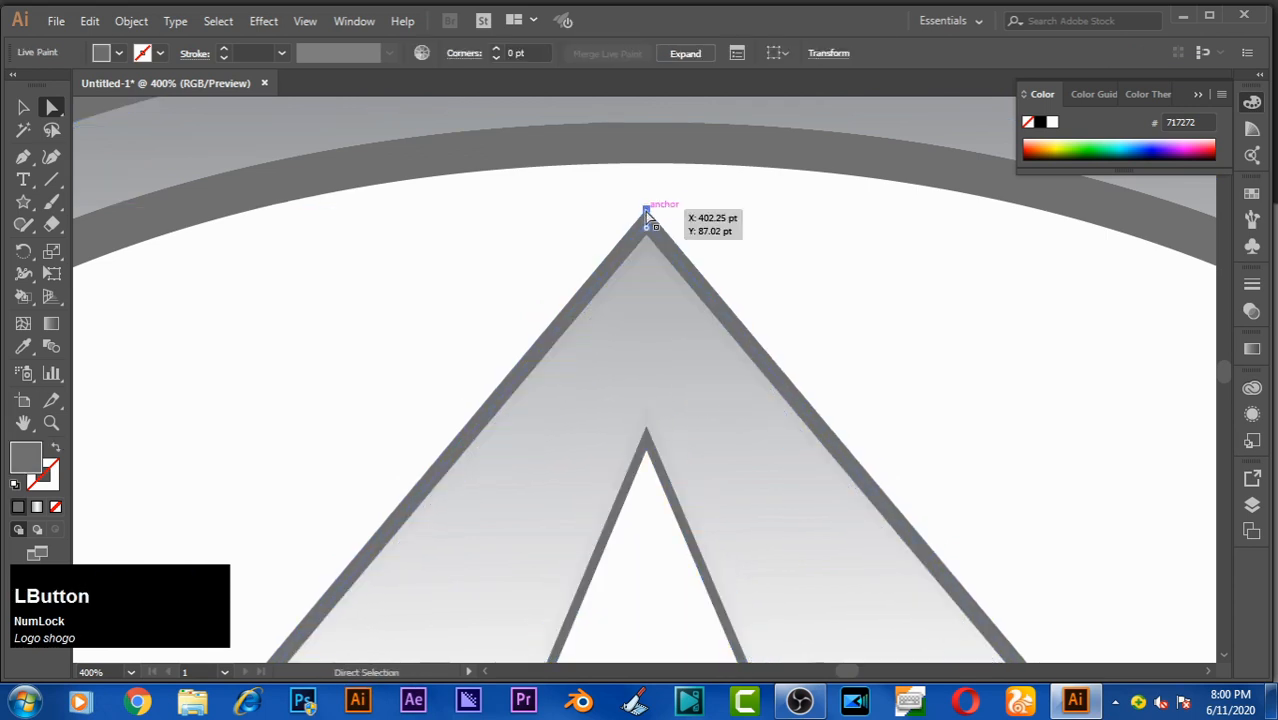
drag(647, 213, 648, 201)
drag(642, 507, 679, 257)
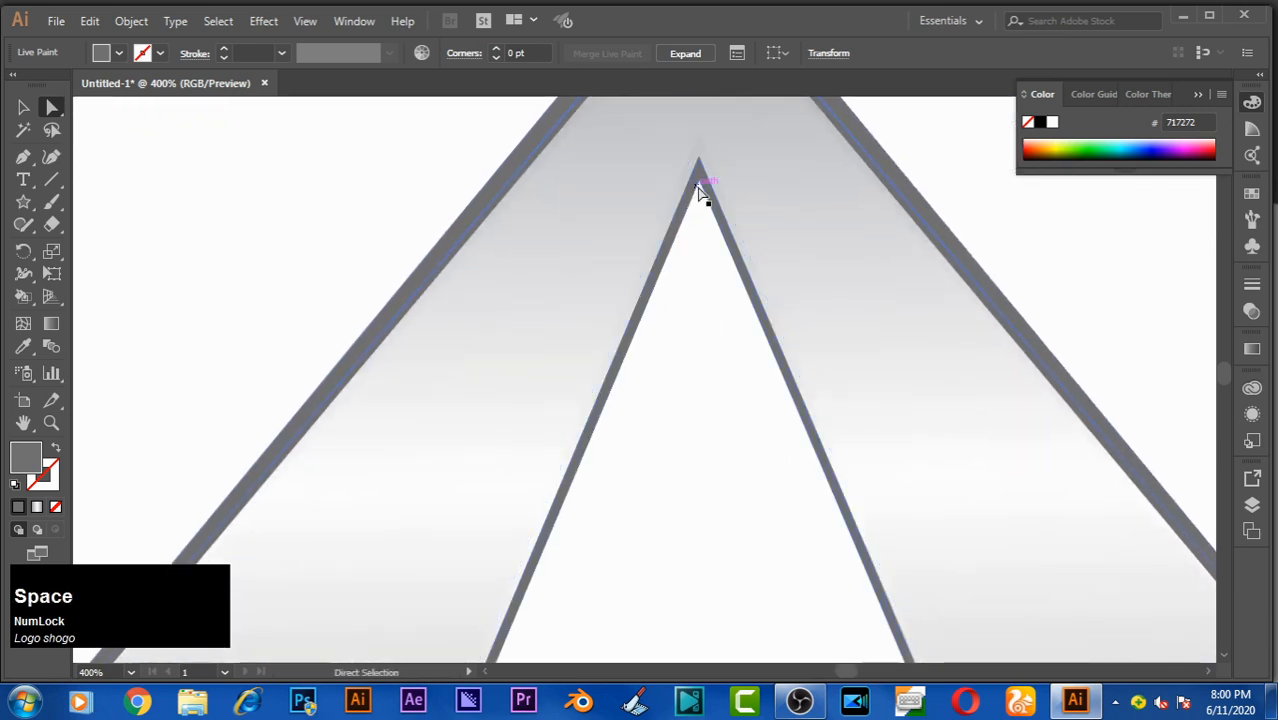
drag(699, 186, 700, 196)
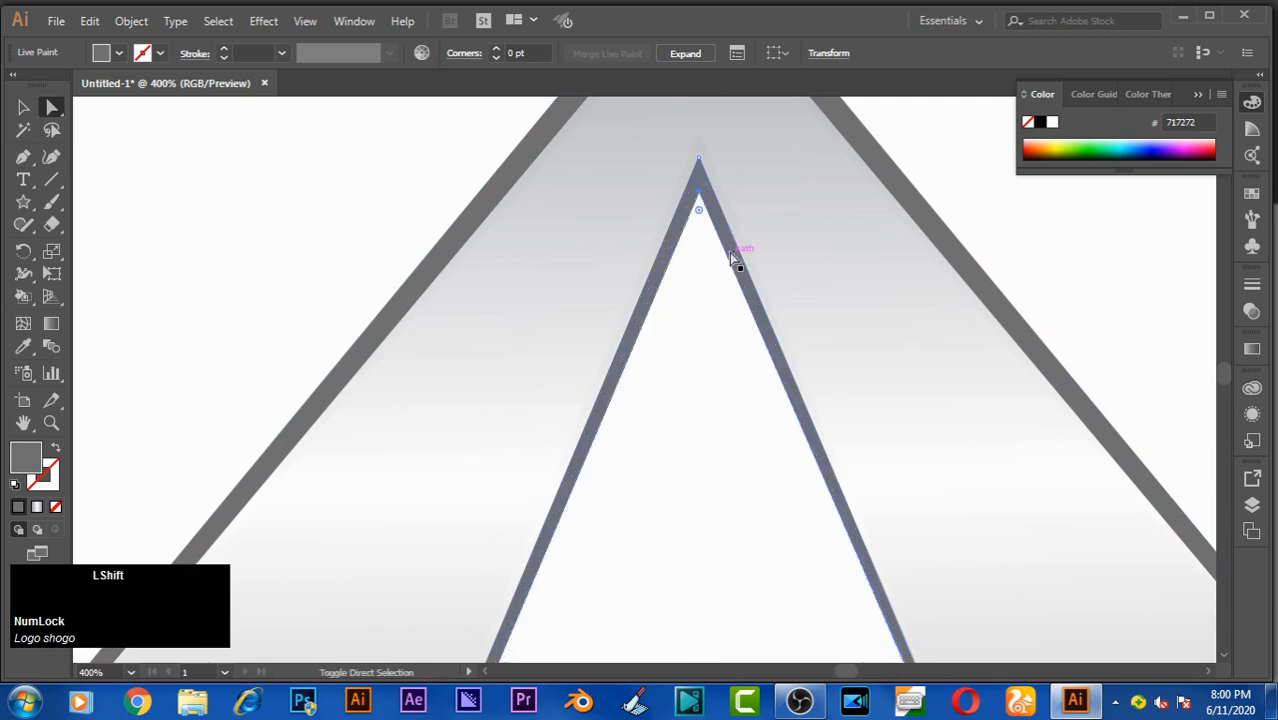
drag(705, 385, 529, 370)
scroll(525, 297, up, 10)
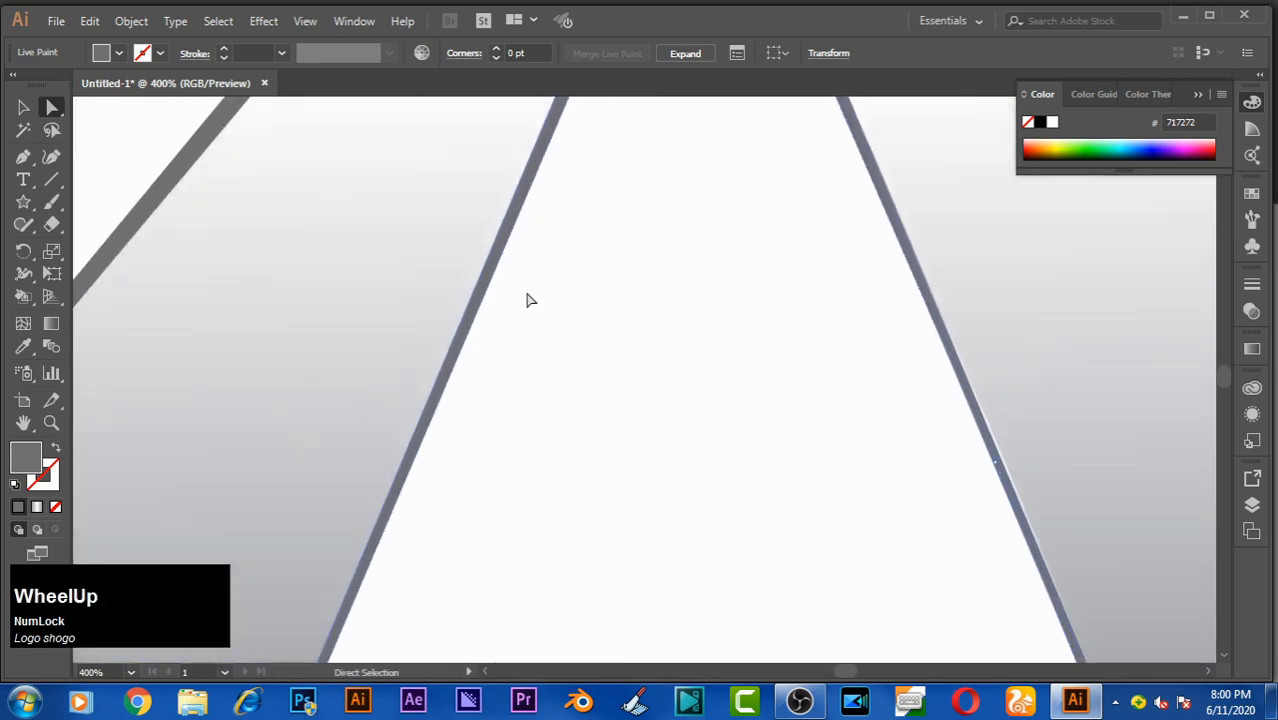
scroll(626, 290, up, 1)
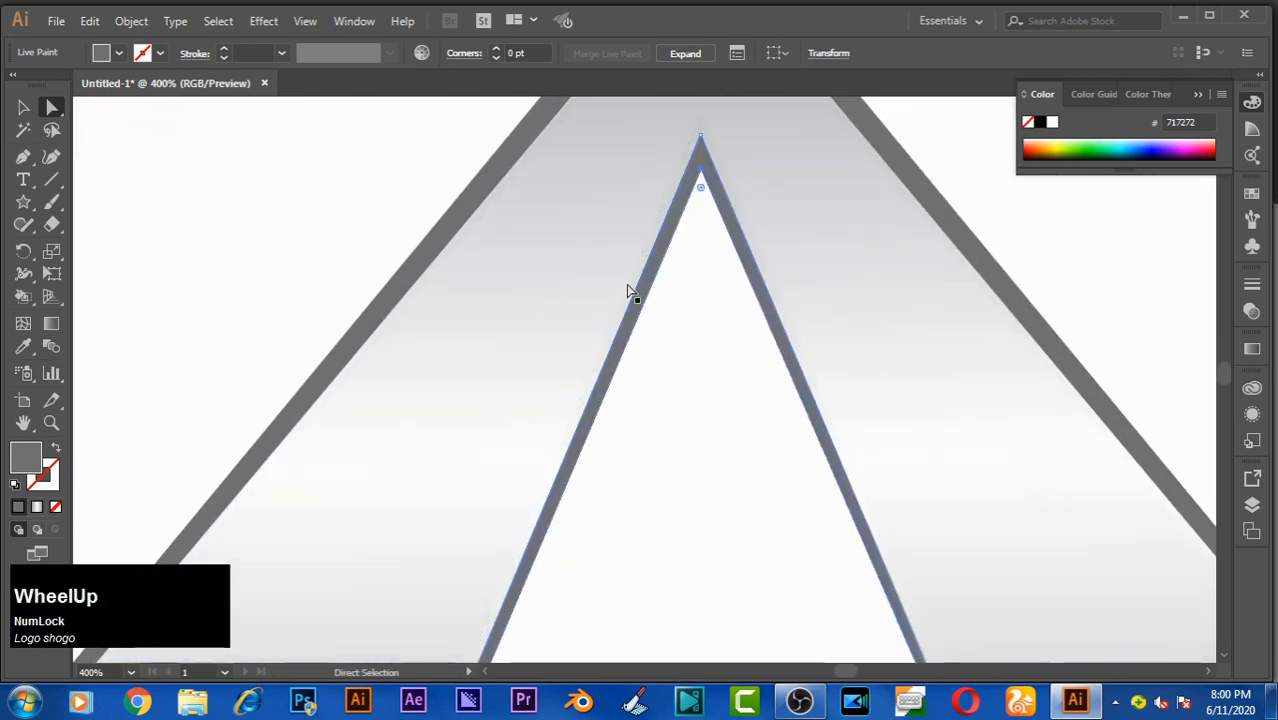
click(348, 191)
Step: Draw a closed grey Pen strip along the left leg's inner edge, from the inner peak to the leg's bottom corner and back
key(p)
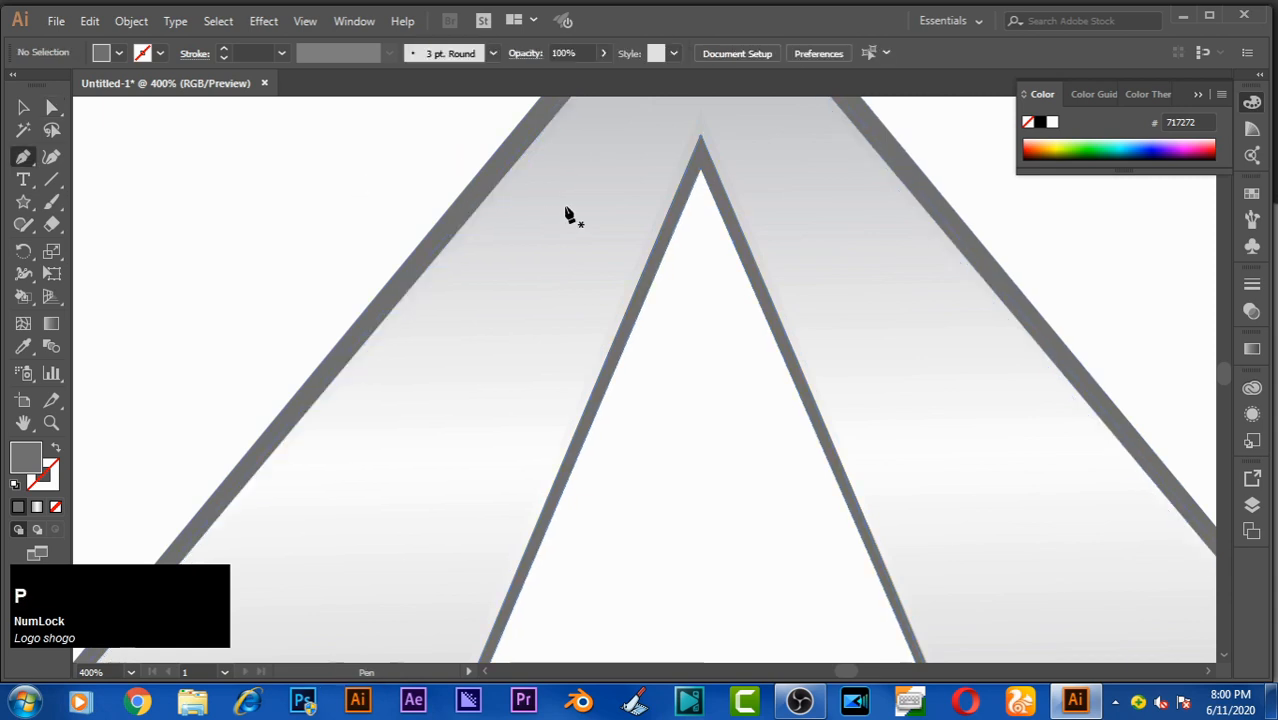
drag(701, 170, 673, 420)
scroll(656, 468, down, 10)
drag(757, 569, 810, 423)
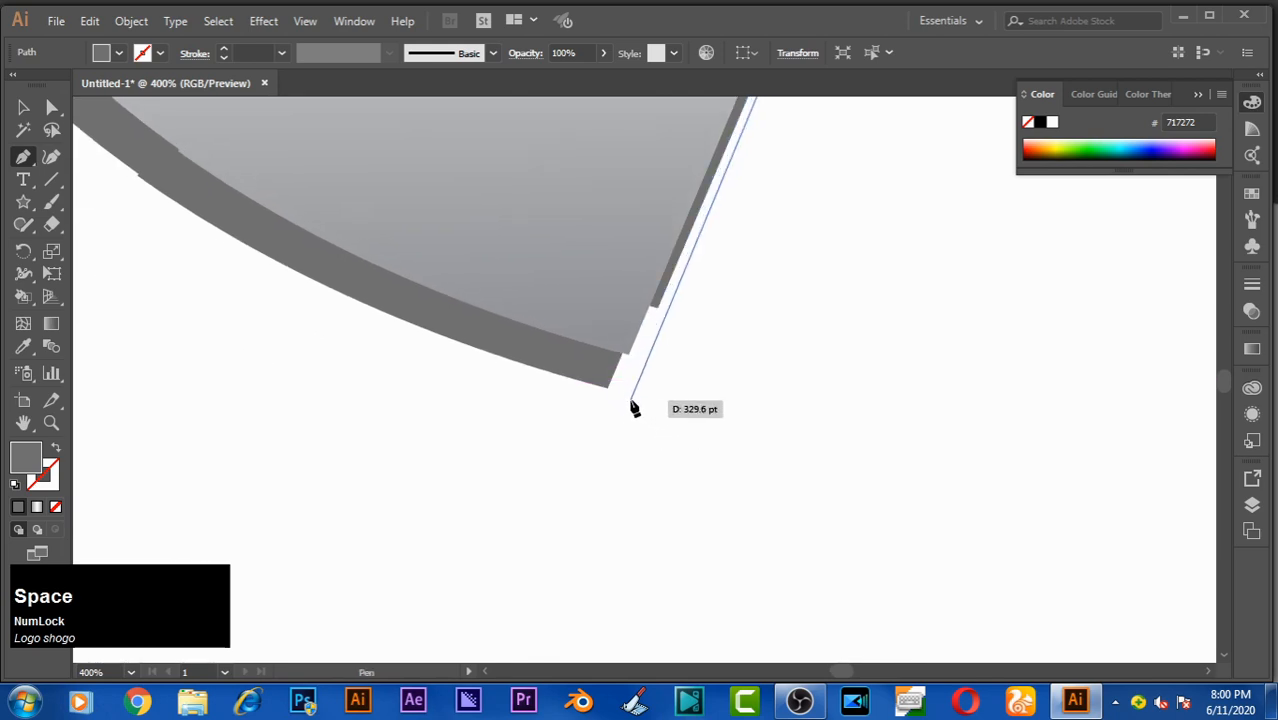
drag(630, 399, 596, 385)
drag(745, 180, 605, 456)
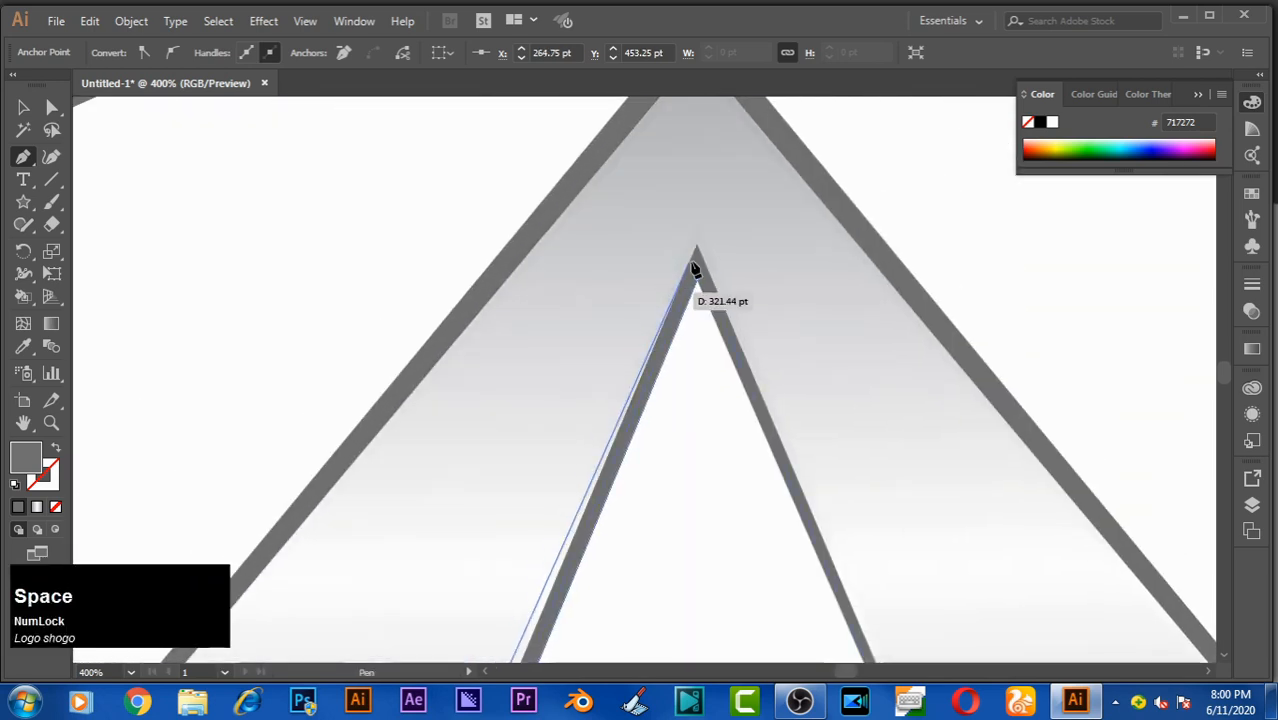
click(696, 248)
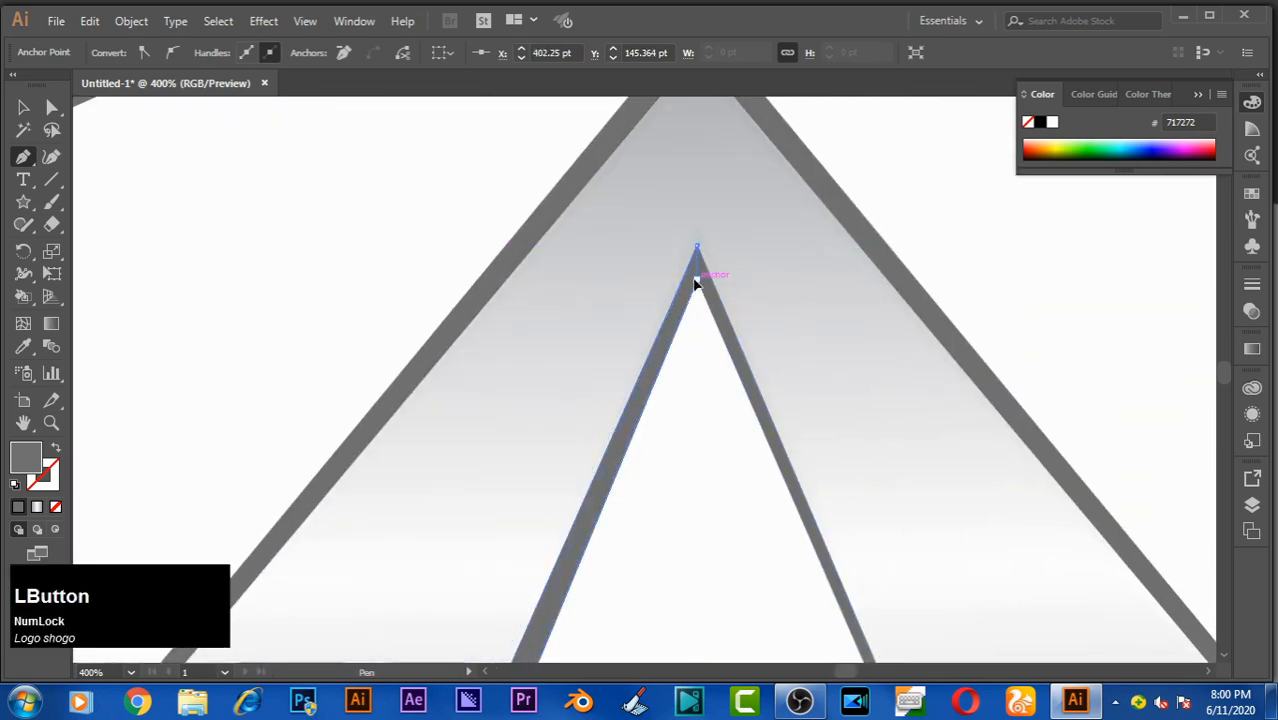
drag(750, 374, 897, 259)
Step: Nudge the left strip's bottom anchor slightly up and inward to line it up with the rim's lower curve
key(v)
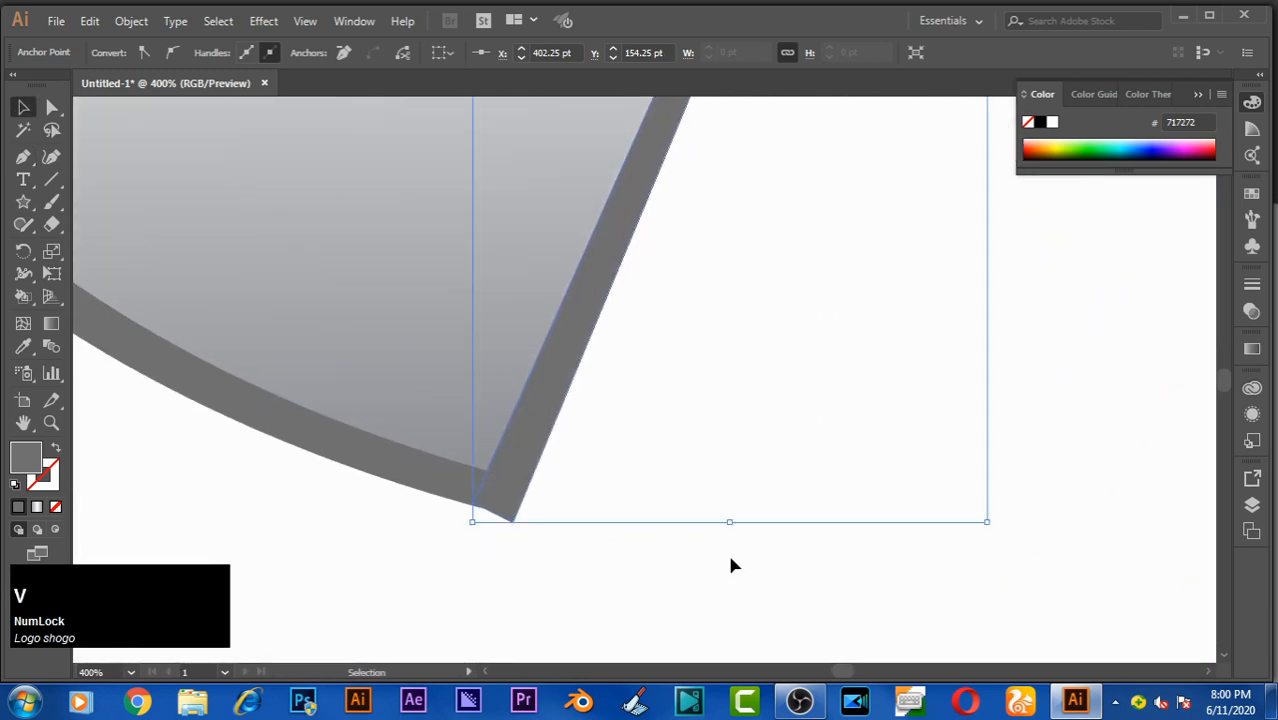
click(495, 607)
key(a)
mouse_move(517, 523)
mouse_down()
mouse_move(492, 509)
mouse_move(512, 517)
mouse_up()
Step: Start a matching grey Pen strip from the inner peak down the right leg's inner edge and across its bottom corner
key(space)
drag(718, 532, 566, 426)
key(p)
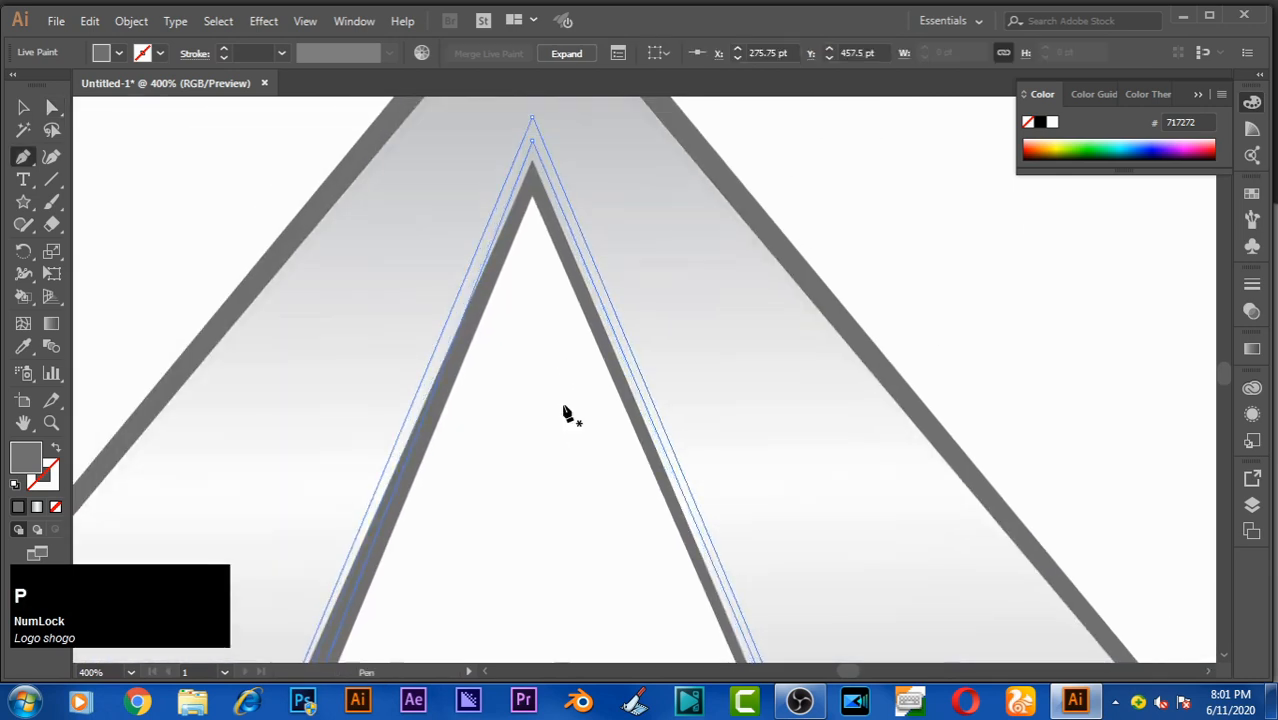
click(531, 198)
key(space)
drag(603, 468, 672, 366)
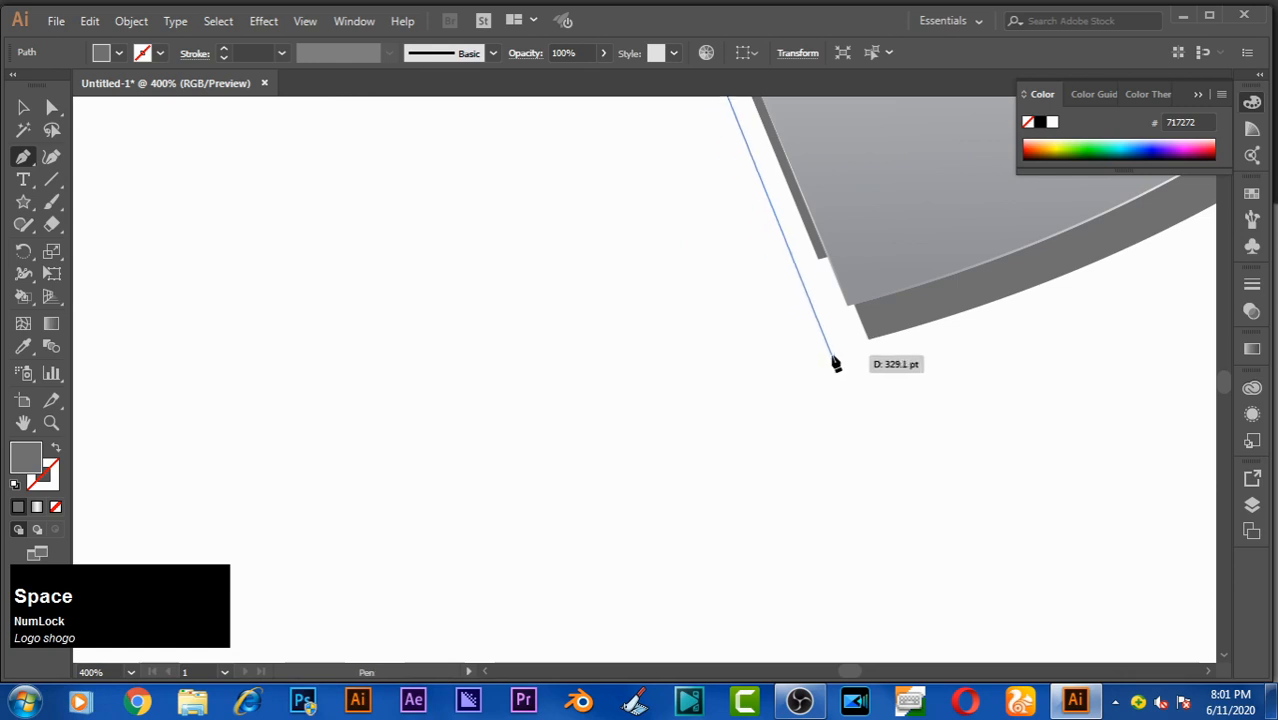
click(838, 351)
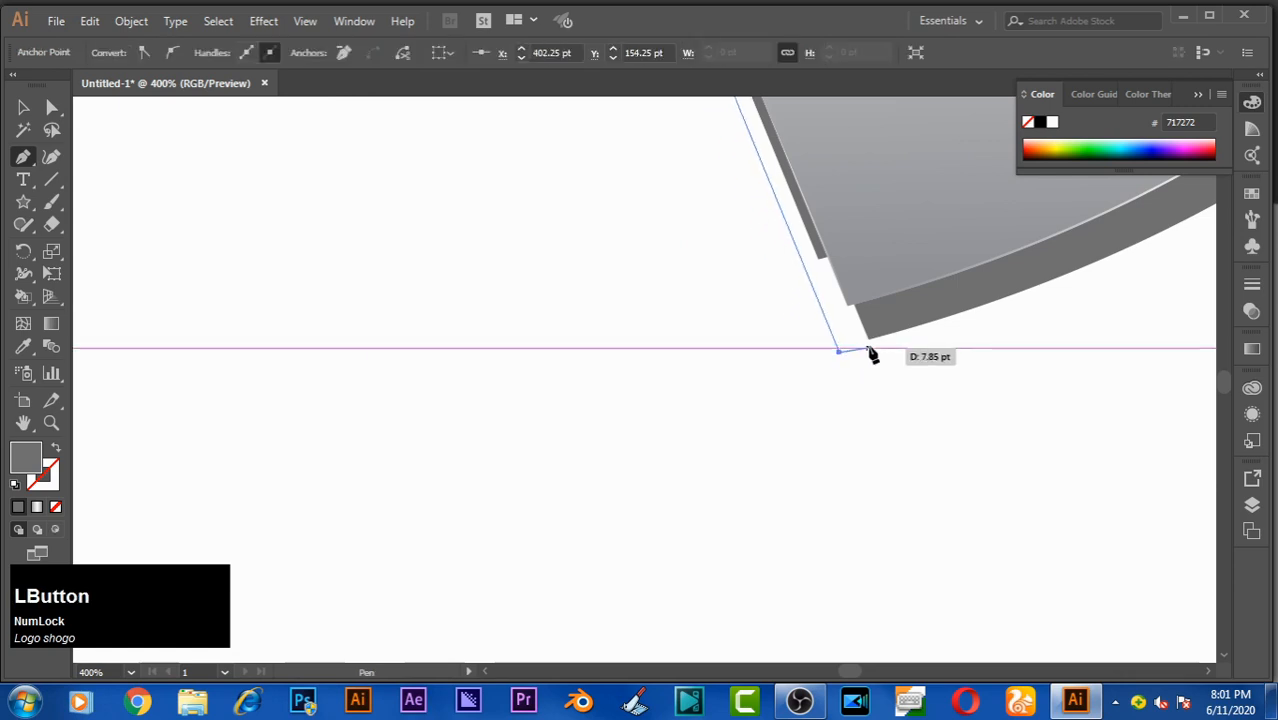
click(870, 341)
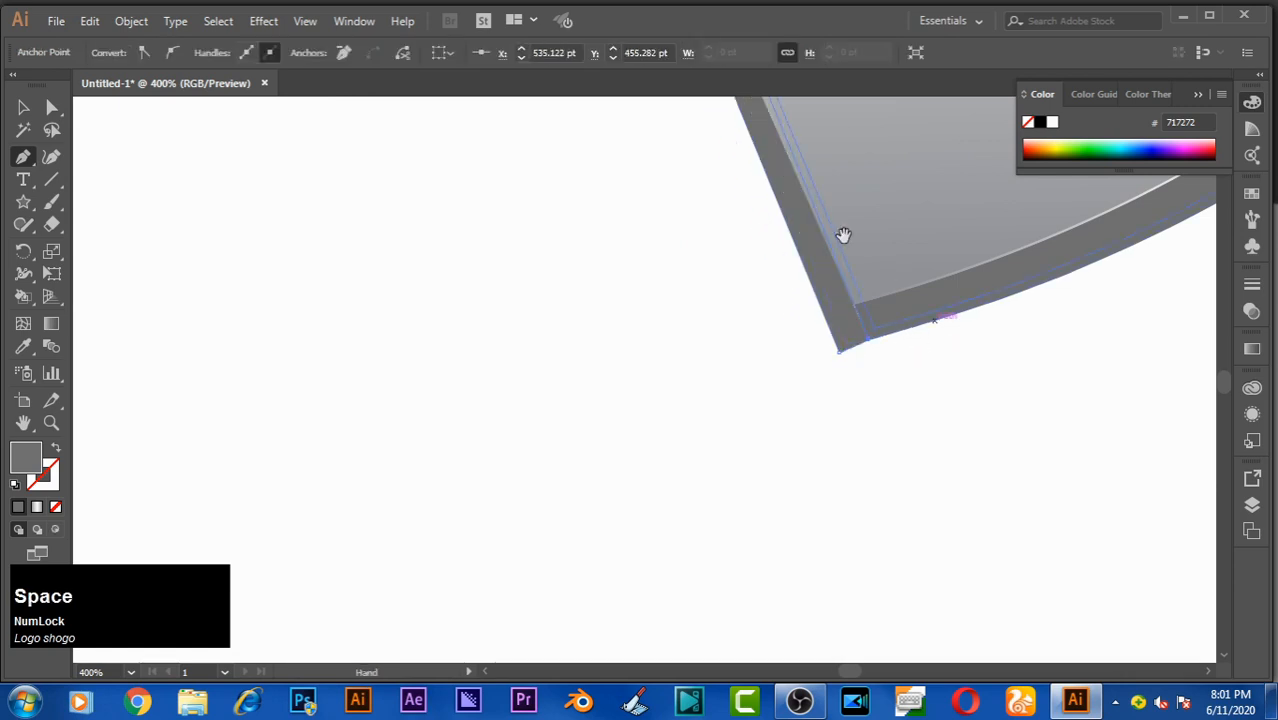
Step: Close the right leg's strip by running the path back up to the grey inner peak and its starting anchor
drag(842, 237, 835, 307)
drag(752, 84, 579, 74)
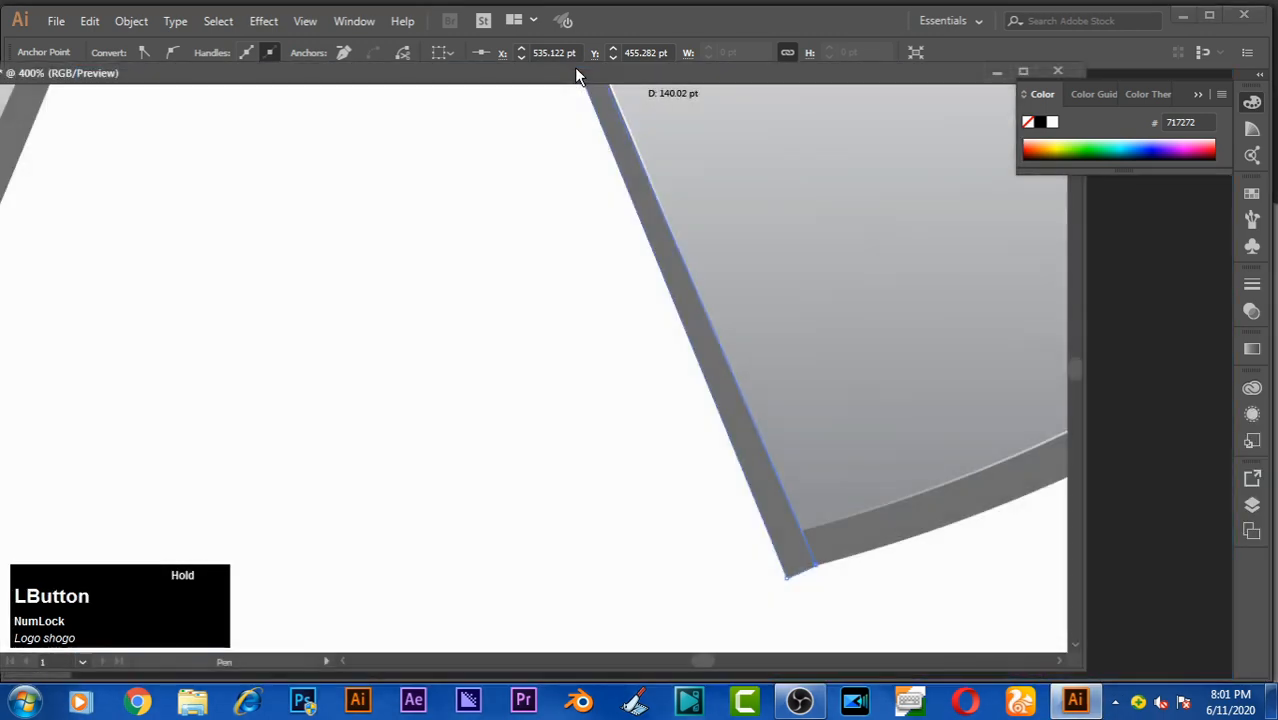
click(602, 205)
scroll(590, 276, up, 10)
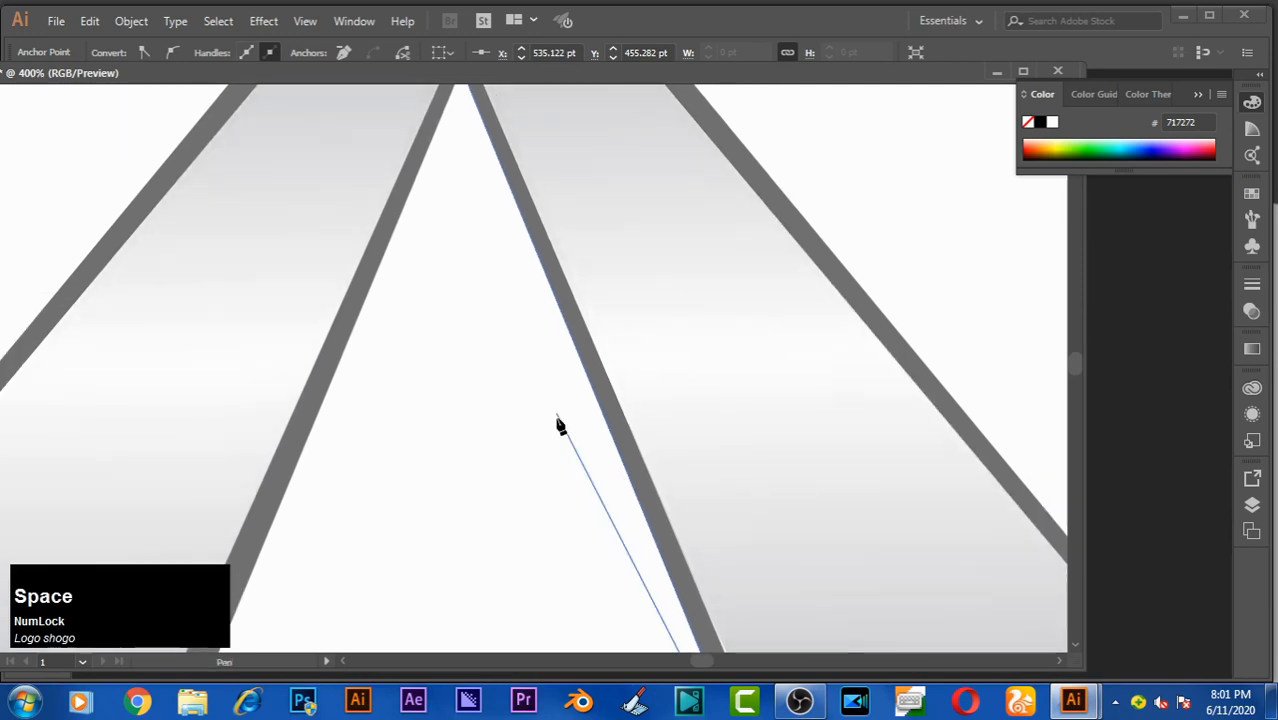
drag(528, 280, 551, 511)
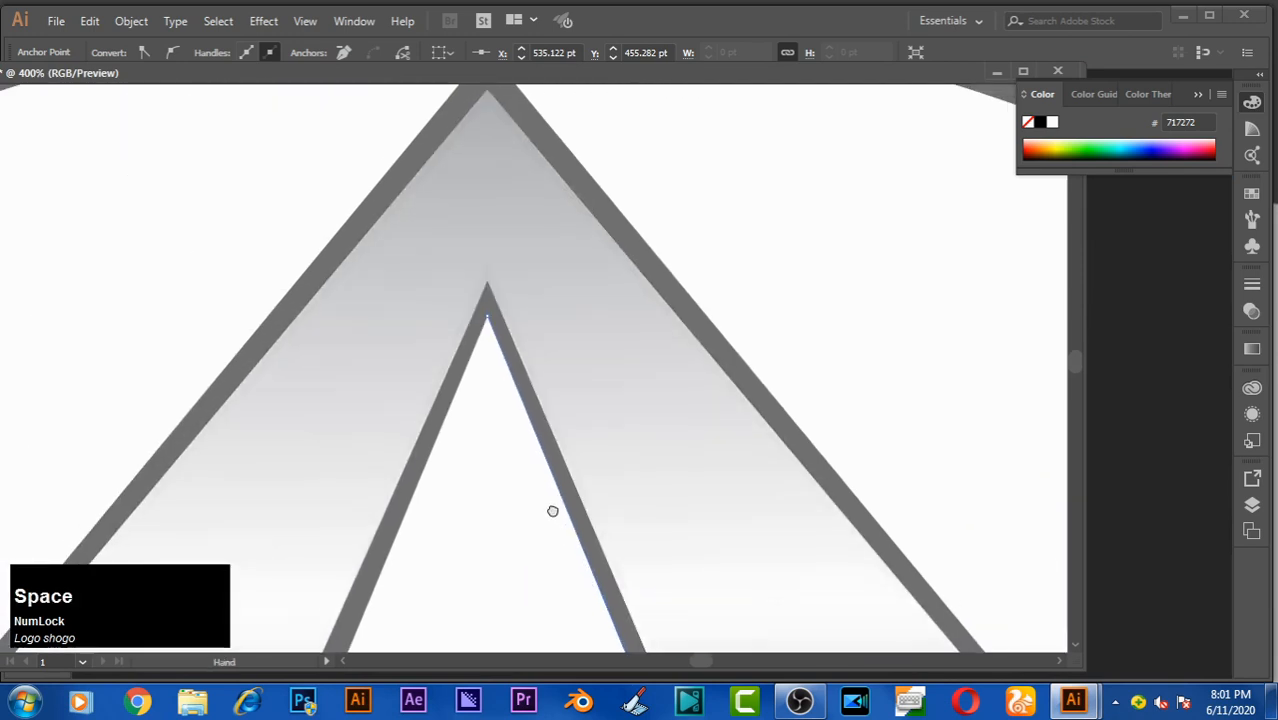
click(486, 280)
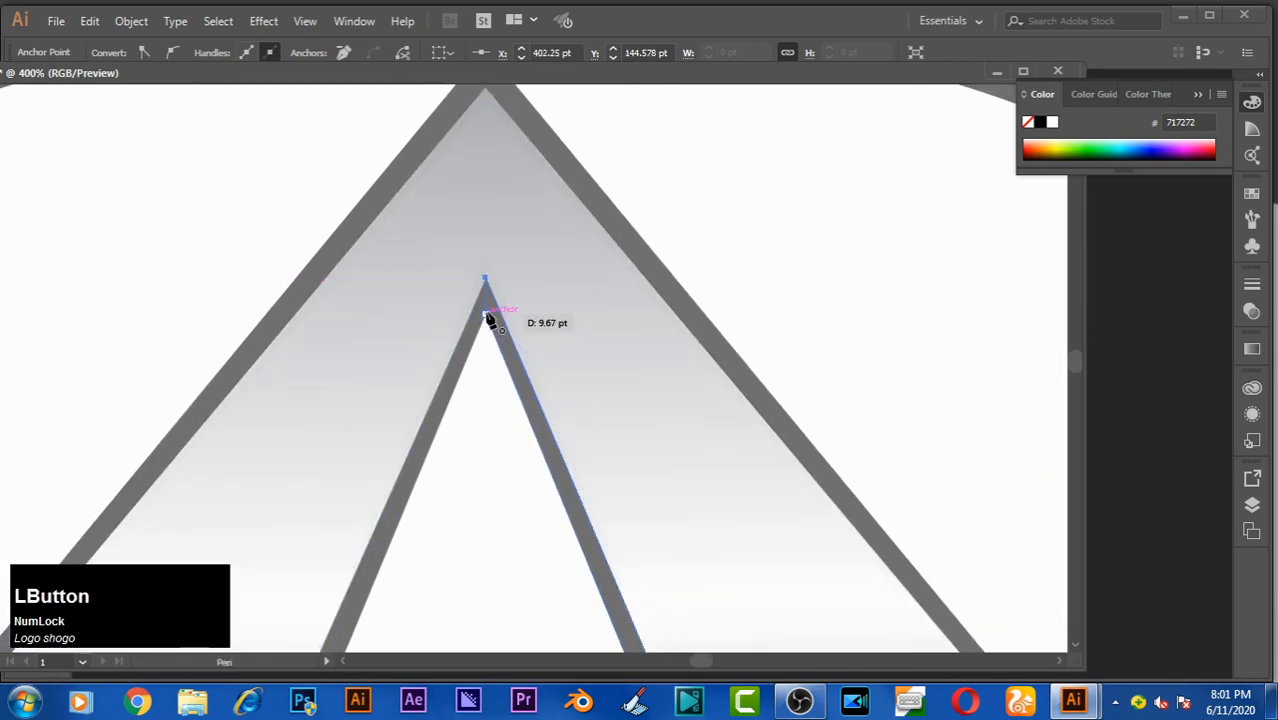
drag(533, 545, 623, 207)
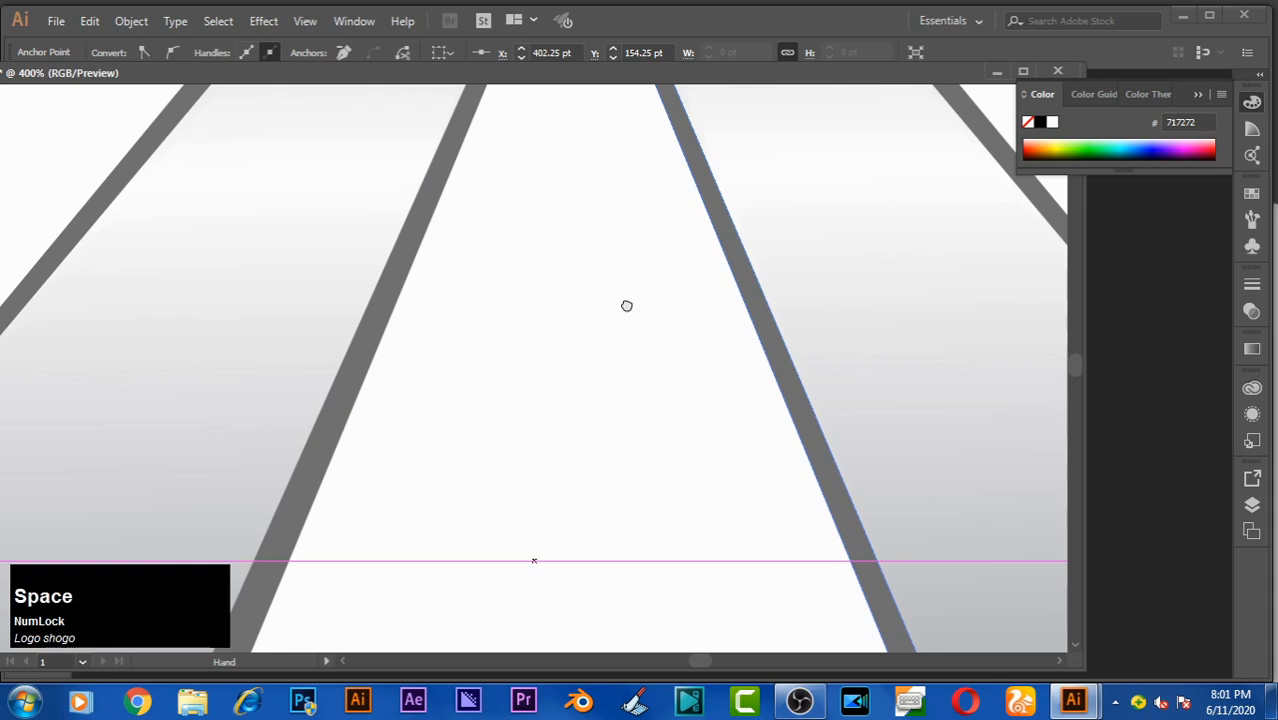
Step: Move the right strip's bottom anchor slightly upward so its corner continues the rim's lower curve
drag(626, 305, 611, 195)
drag(628, 496, 556, 205)
drag(602, 368, 627, 447)
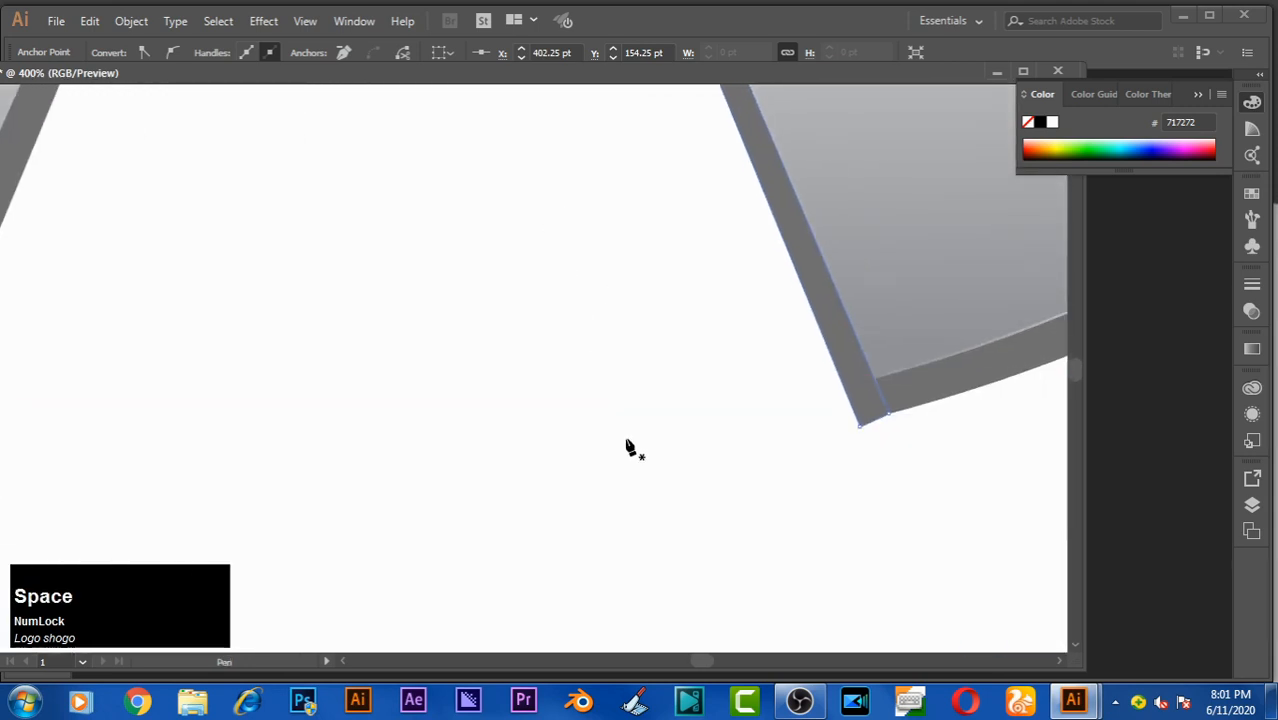
key(a)
click(836, 462)
click(858, 427)
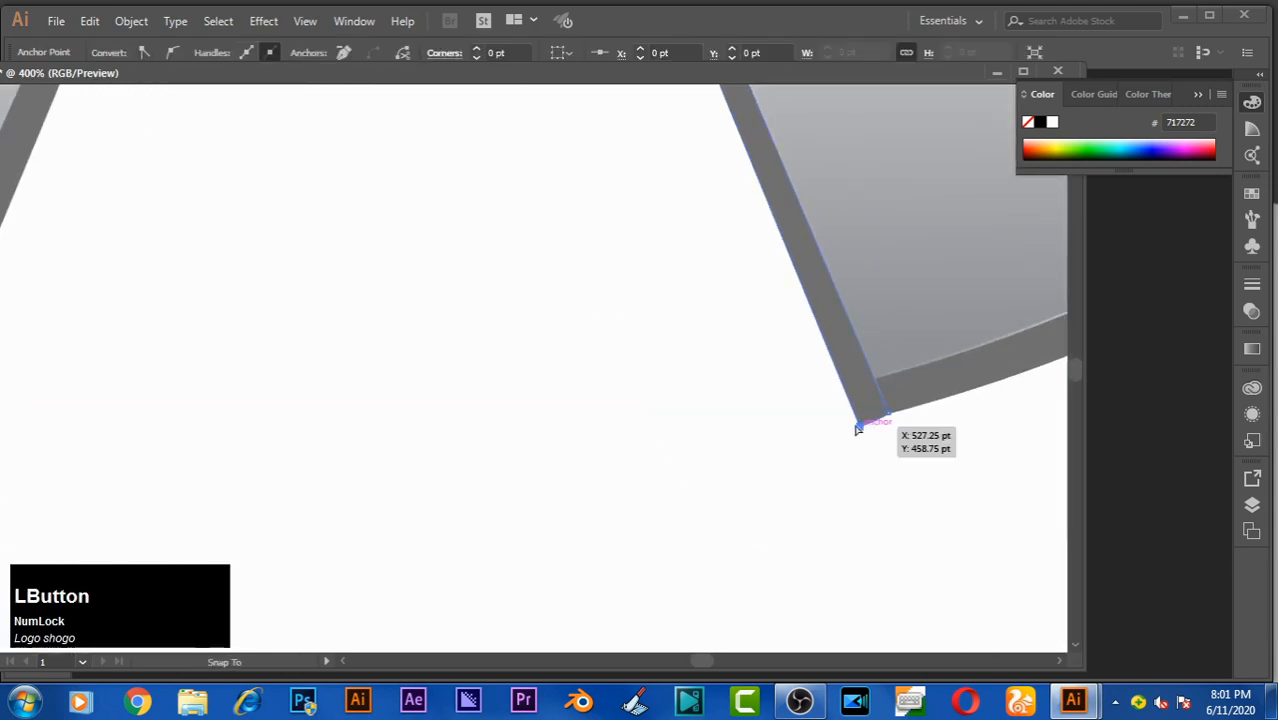
click(852, 420)
mouse_move(850, 419)
mouse_down()
mouse_move(893, 409)
mouse_move(856, 428)
mouse_up()
click(891, 457)
key(space)
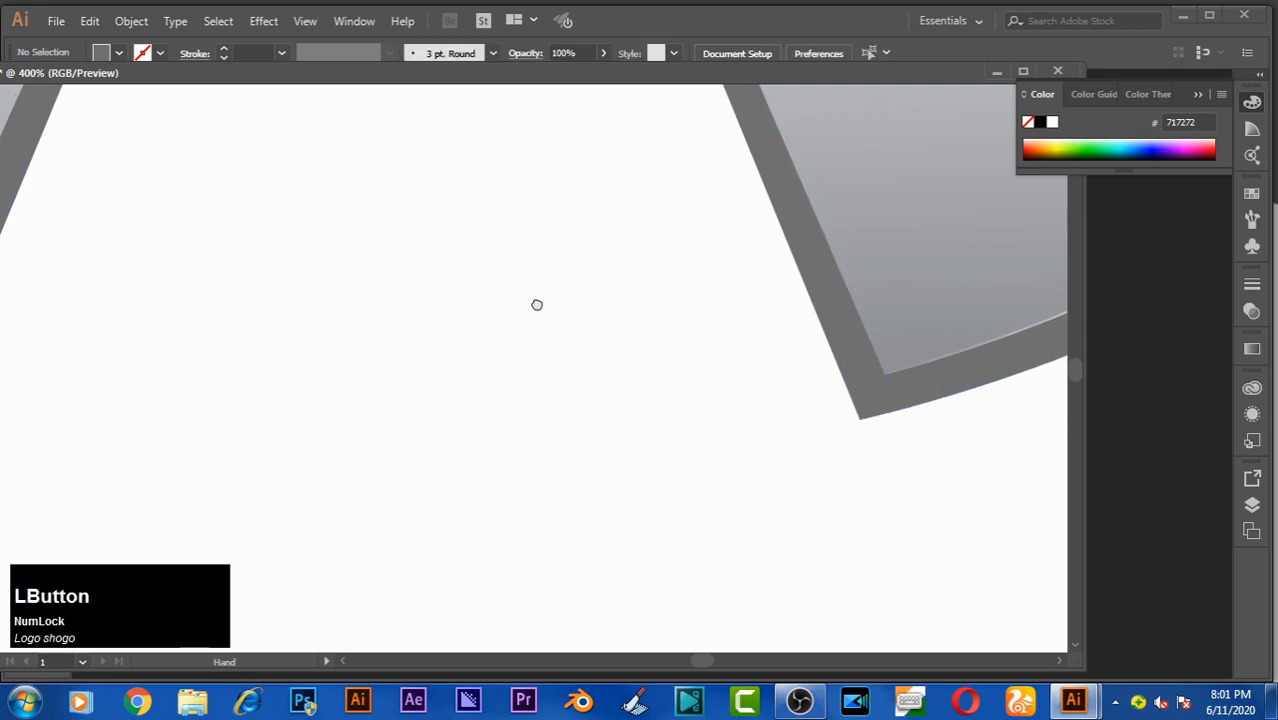
Step: Shift the grey backing's lower inner corner anchors beside both legs slightly outward and upward to thicken the legs' outer edging
drag(536, 303, 619, 562)
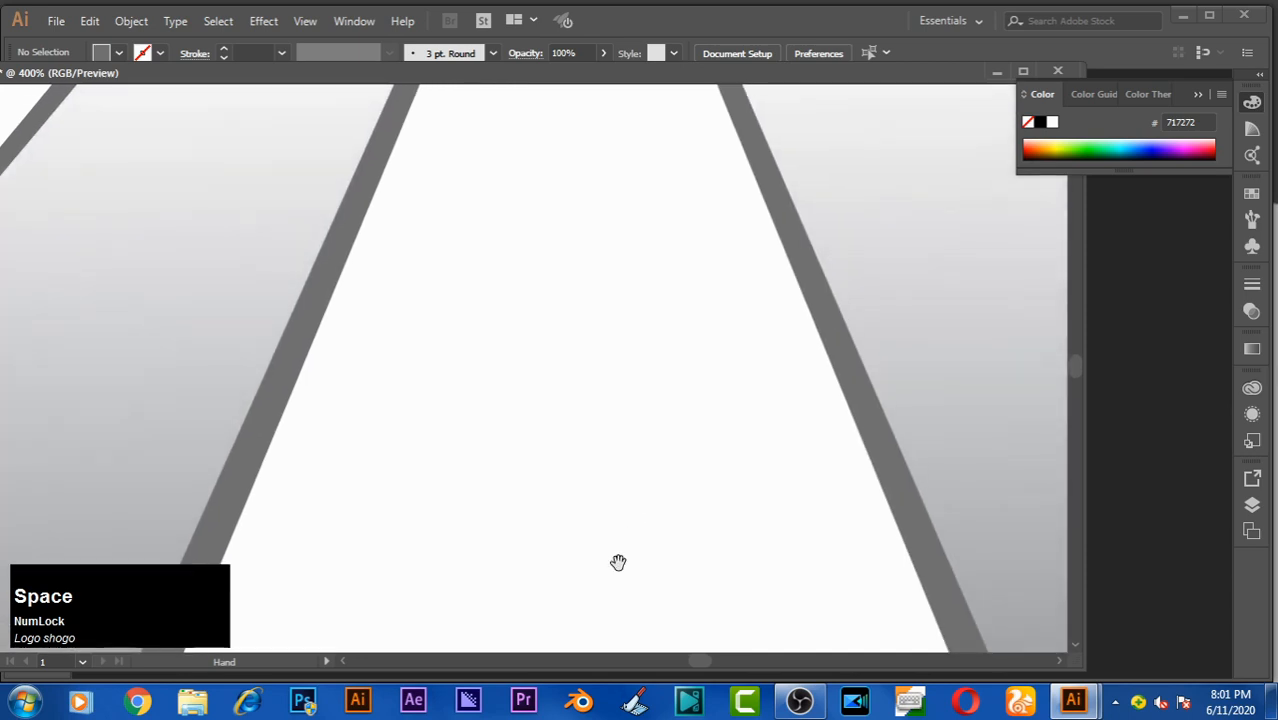
key(ctrl+0)
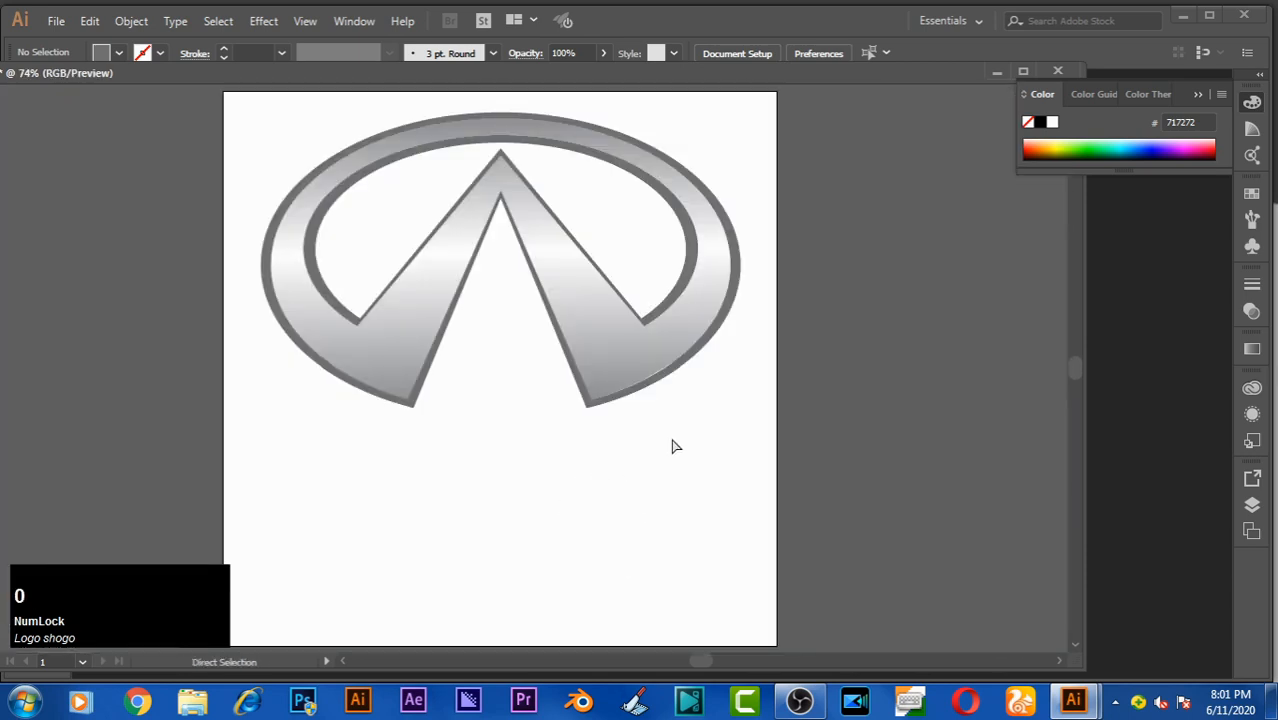
key(ctrl+equal)
key(ctrl+equal)
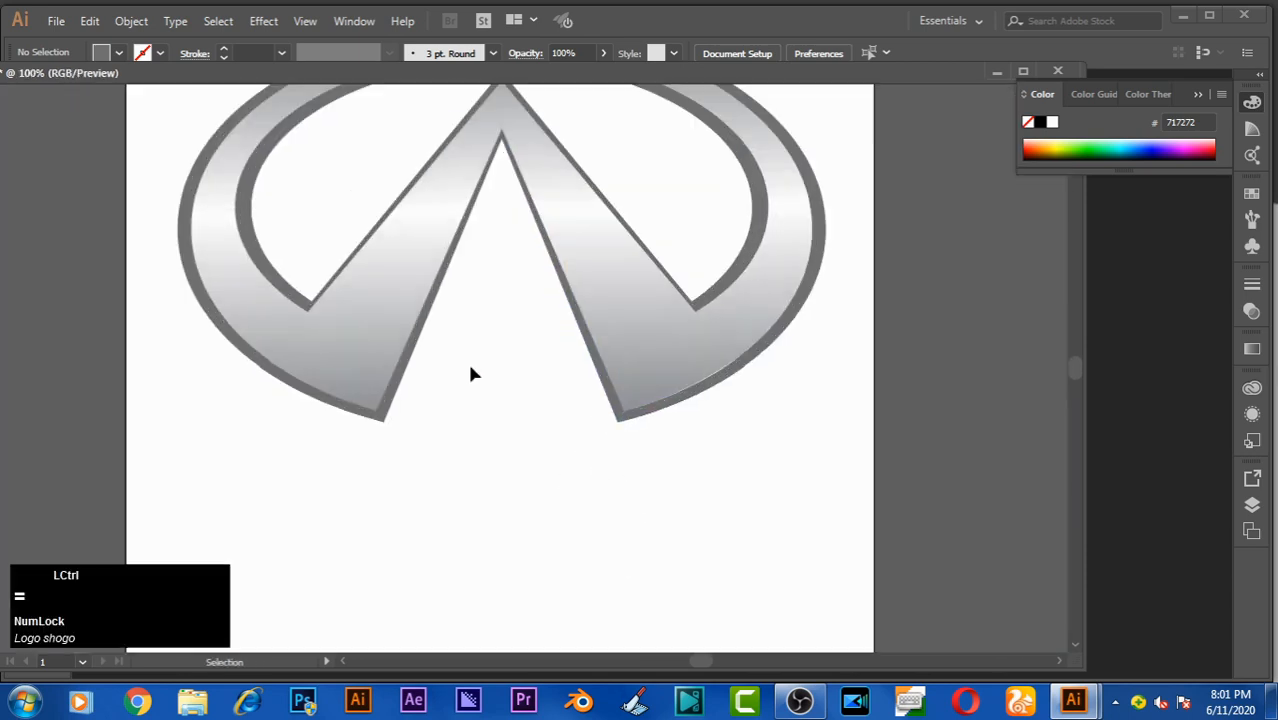
click(790, 272)
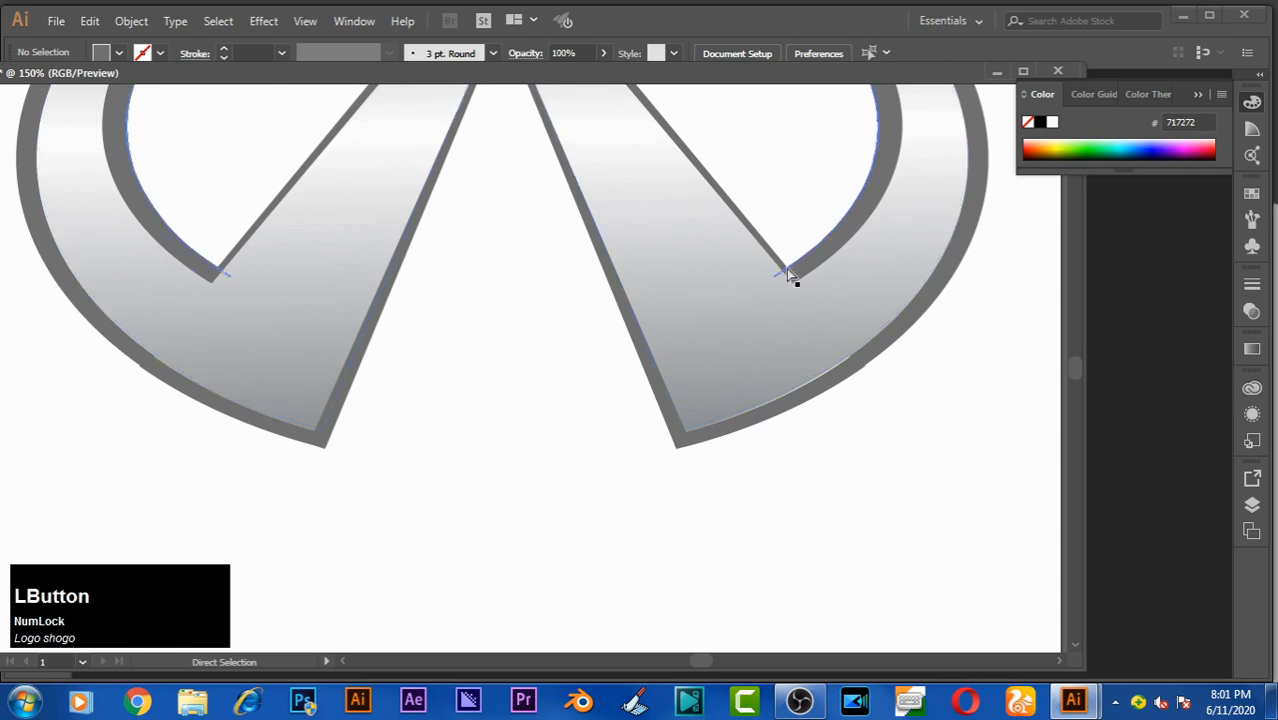
key(ctrl)
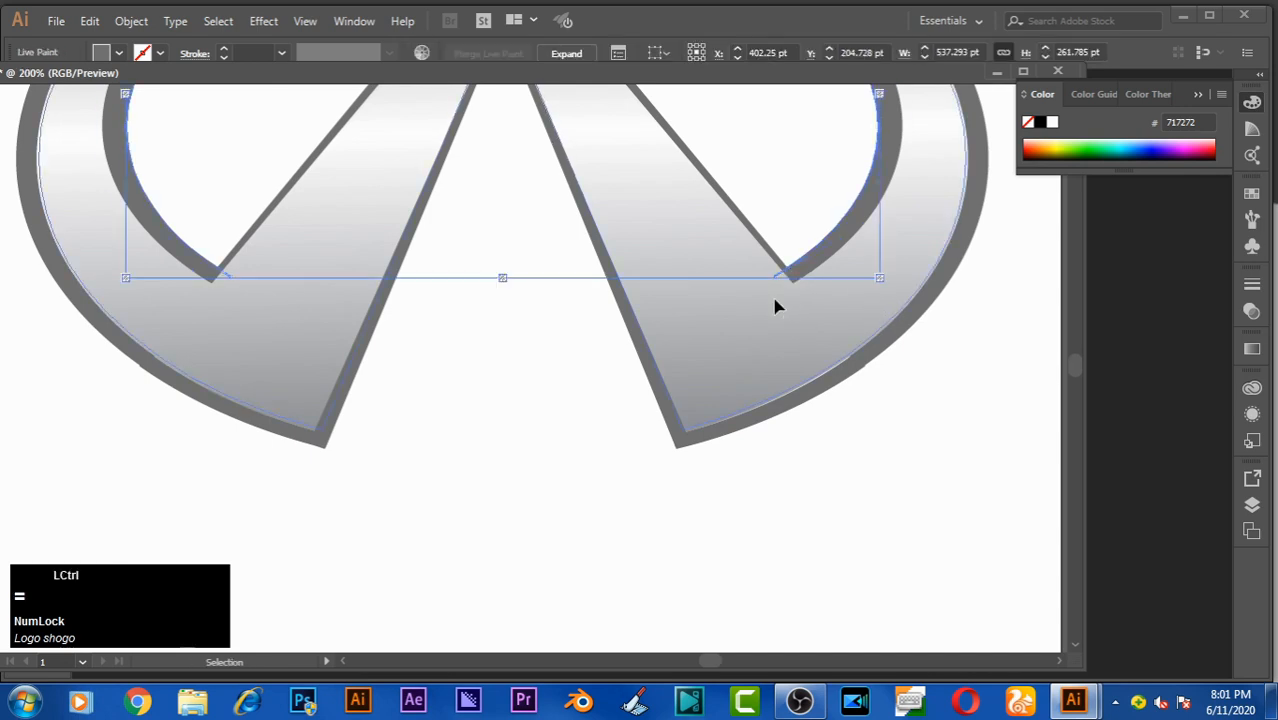
key(ctrl+equal)
key(a)
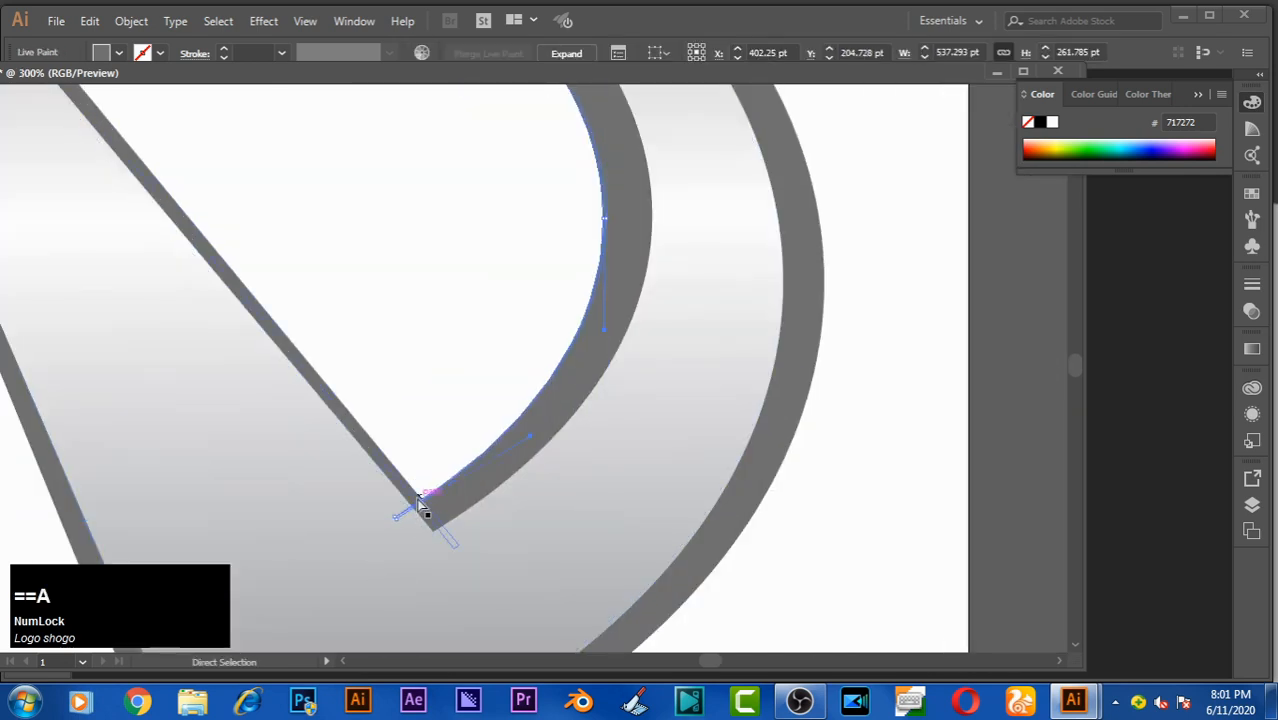
click(416, 508)
drag(460, 550, 466, 545)
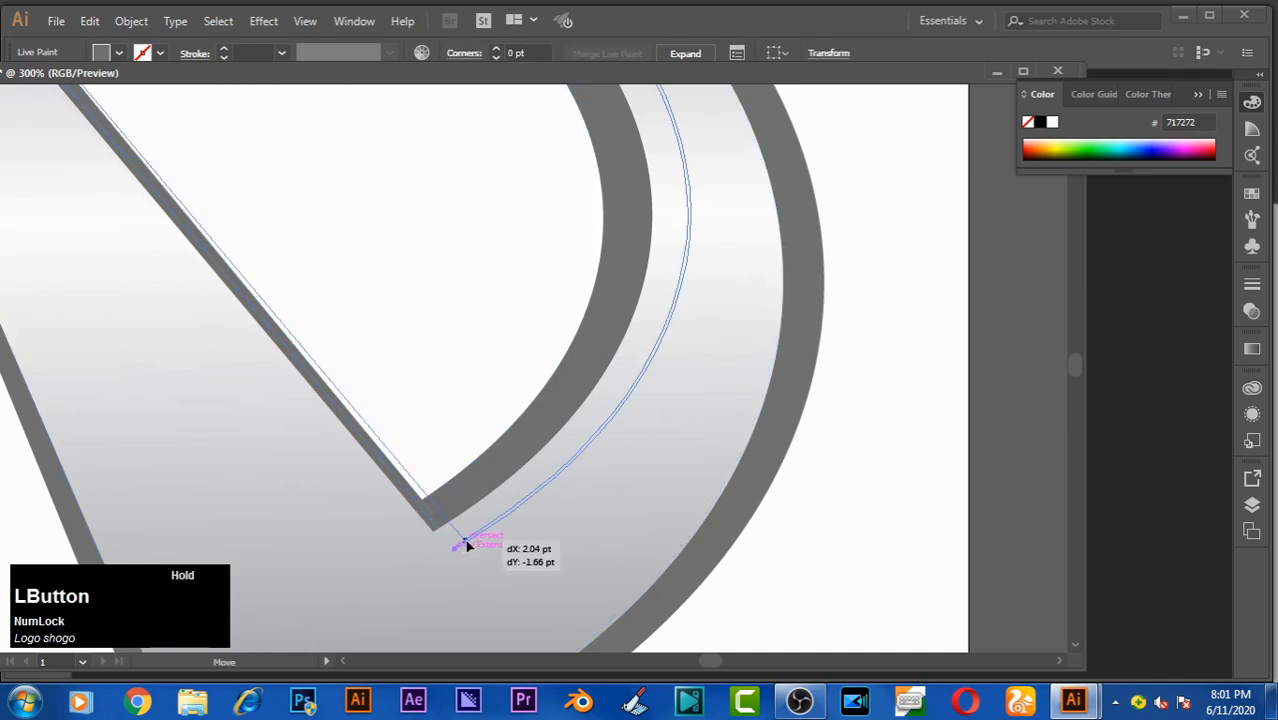
mouse_move(200, 555)
mouse_down()
mouse_move(645, 545)
mouse_move(645, 508)
mouse_move(528, 503)
mouse_move(851, 471)
mouse_up()
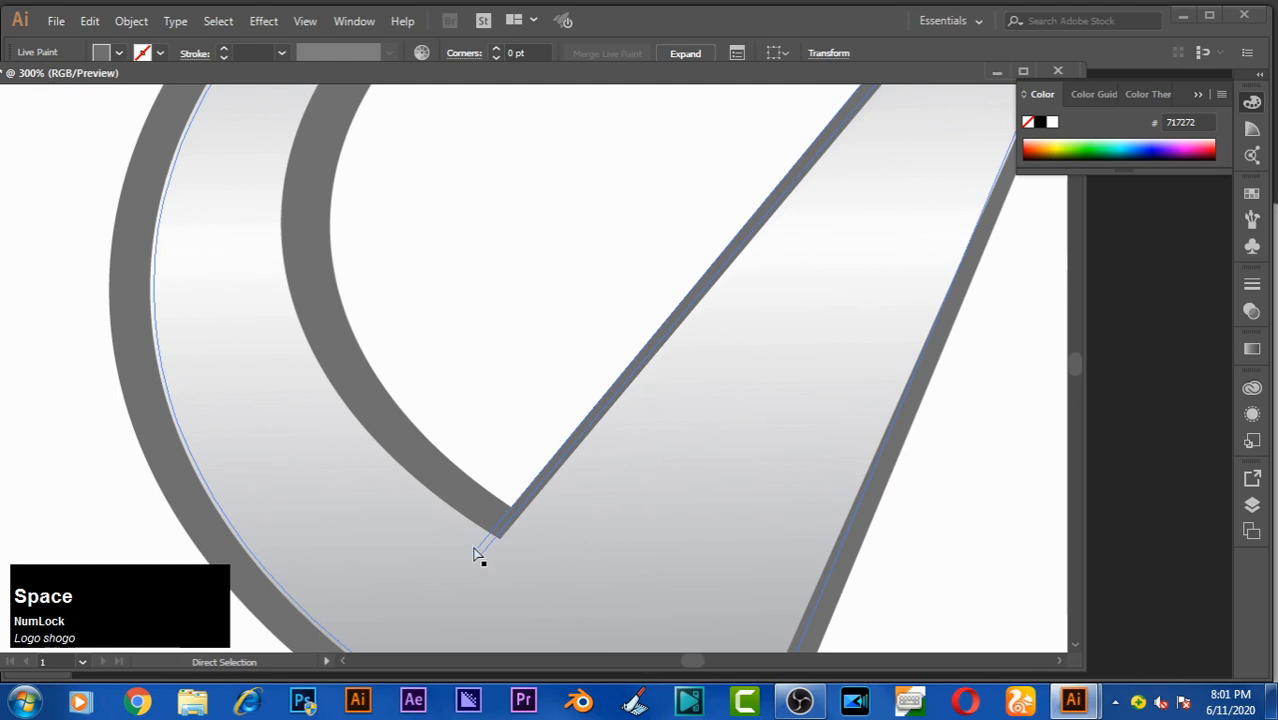
drag(476, 556, 464, 548)
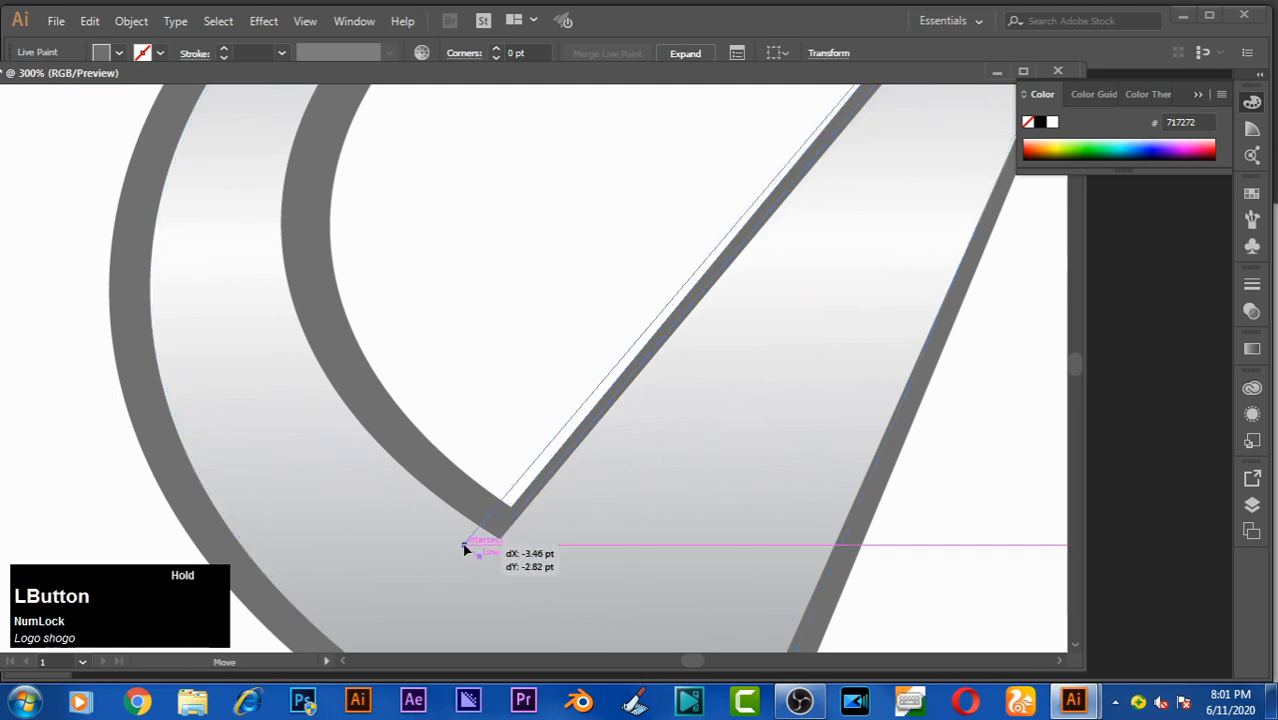
Step: Start a Pen path inside the emblem's right outer border, running about 41 pt down the border's inner edge with a curved segment ending in a corner
drag(628, 476, 432, 608)
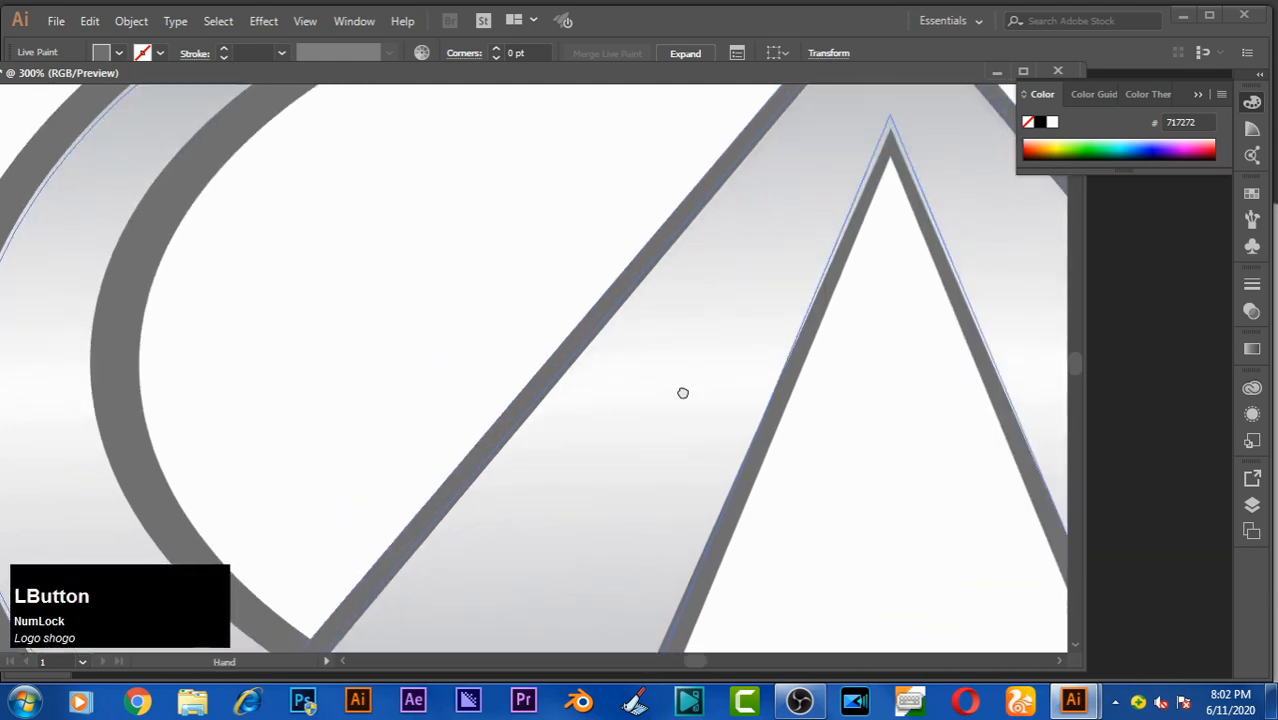
drag(683, 393, 544, 487)
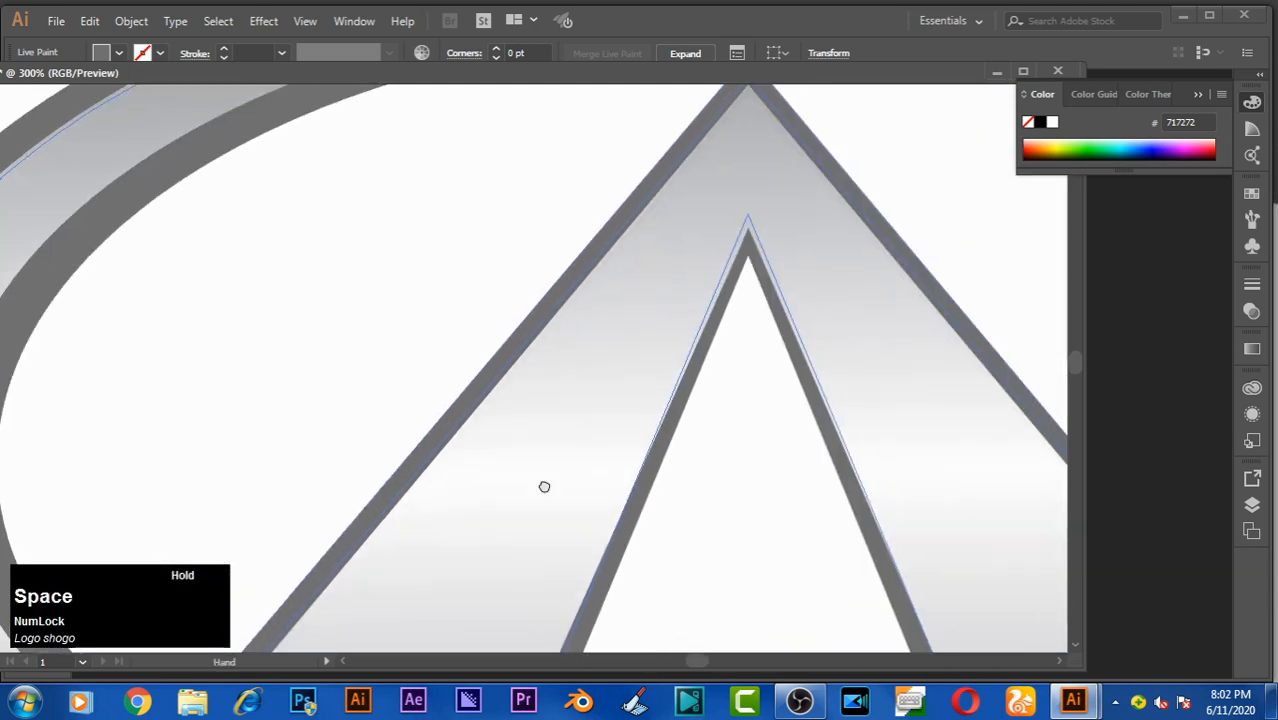
click(750, 265)
key(space)
drag(651, 258, 245, 337)
drag(582, 357, 397, 262)
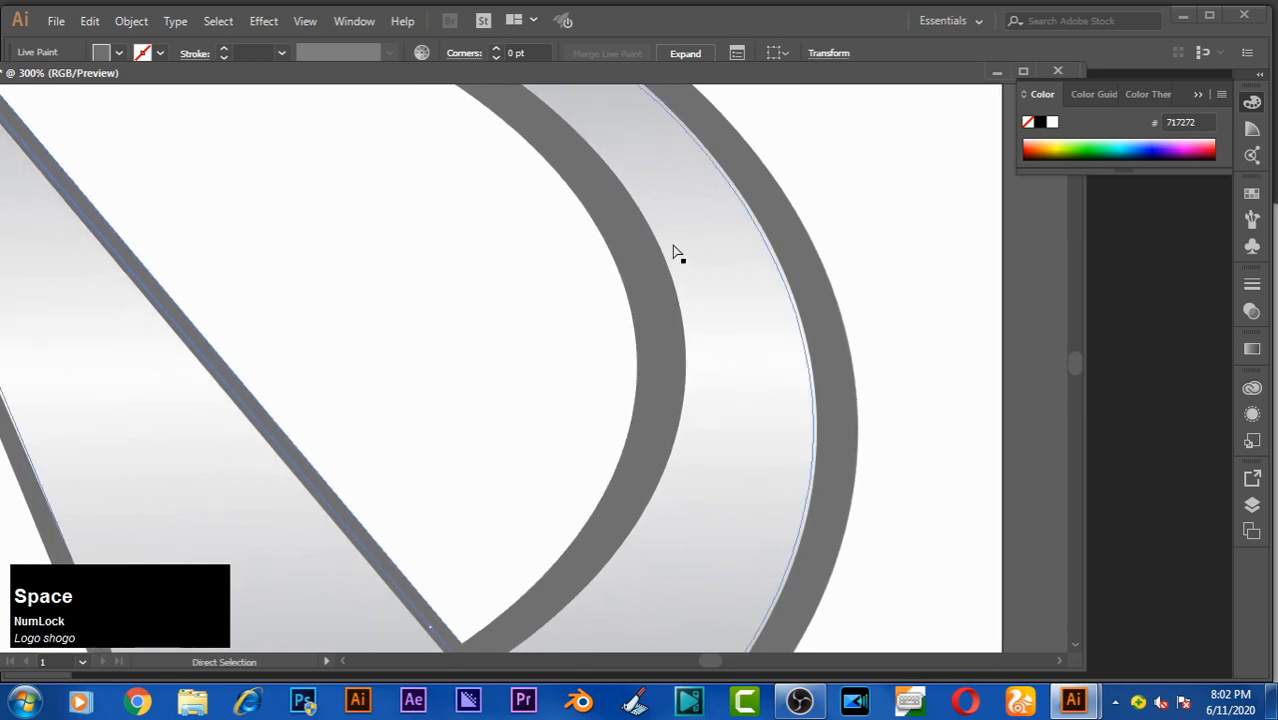
click(816, 360)
key(p)
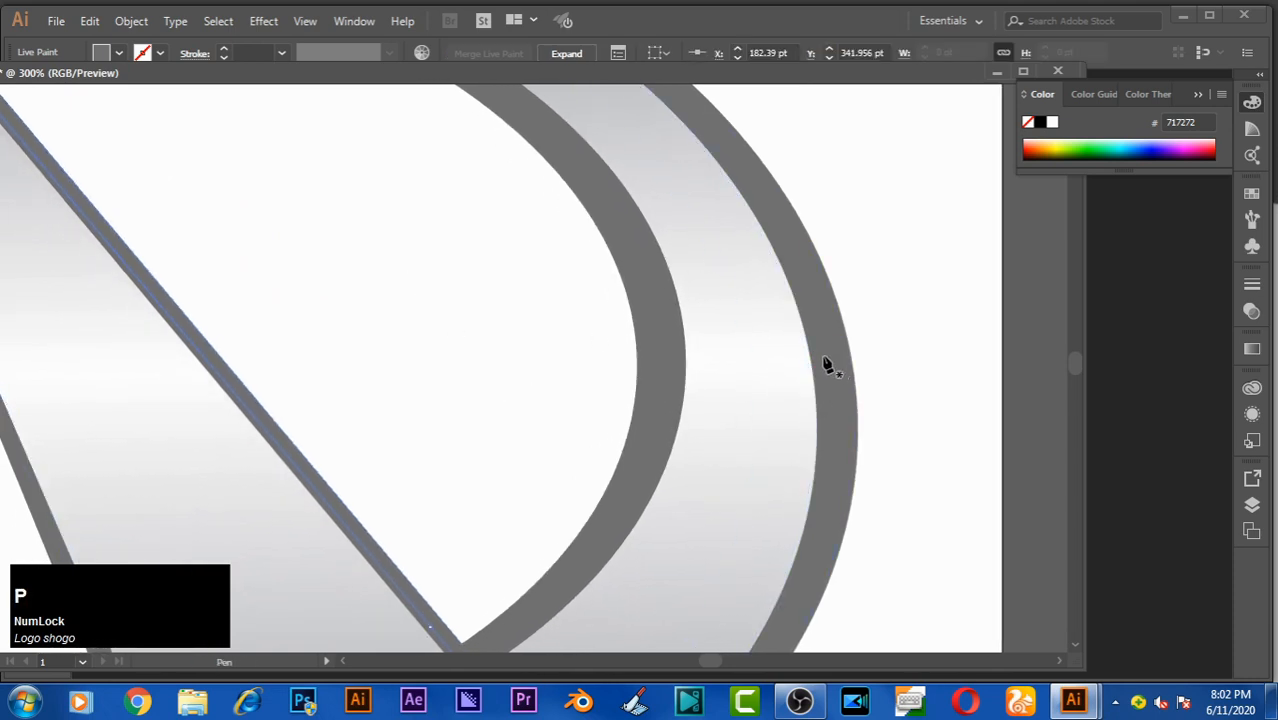
click(800, 293)
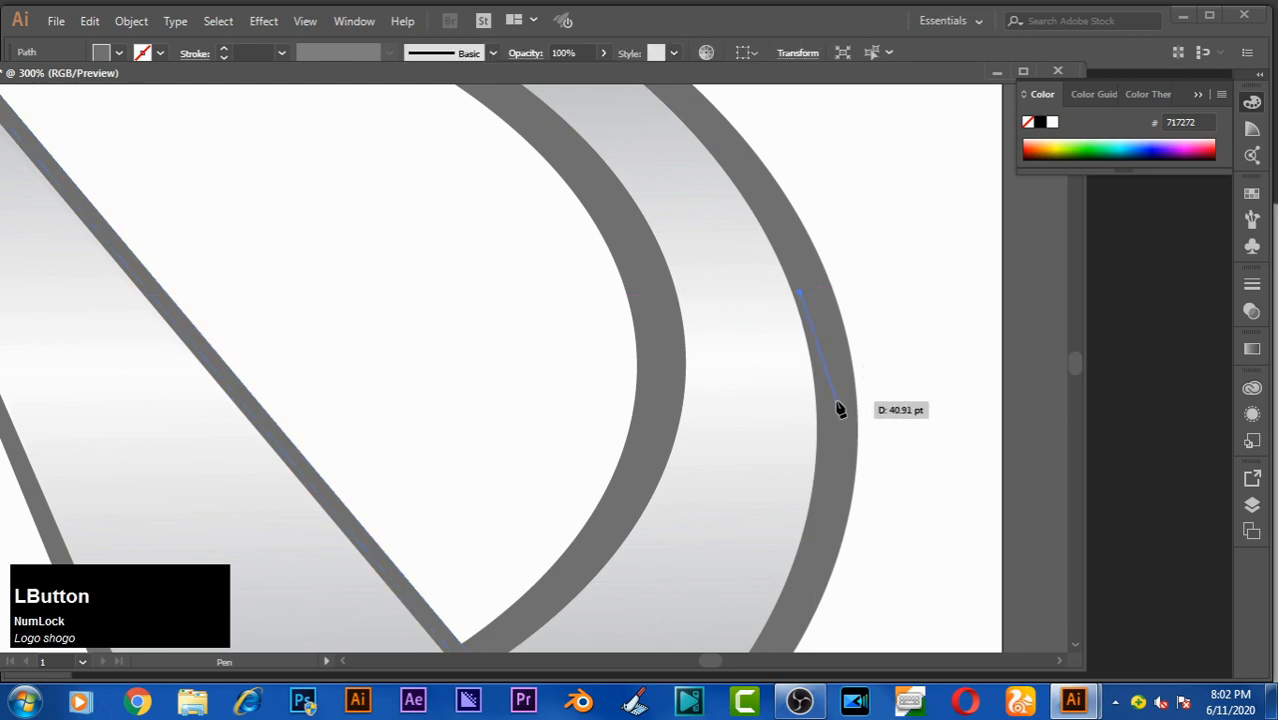
click(827, 405)
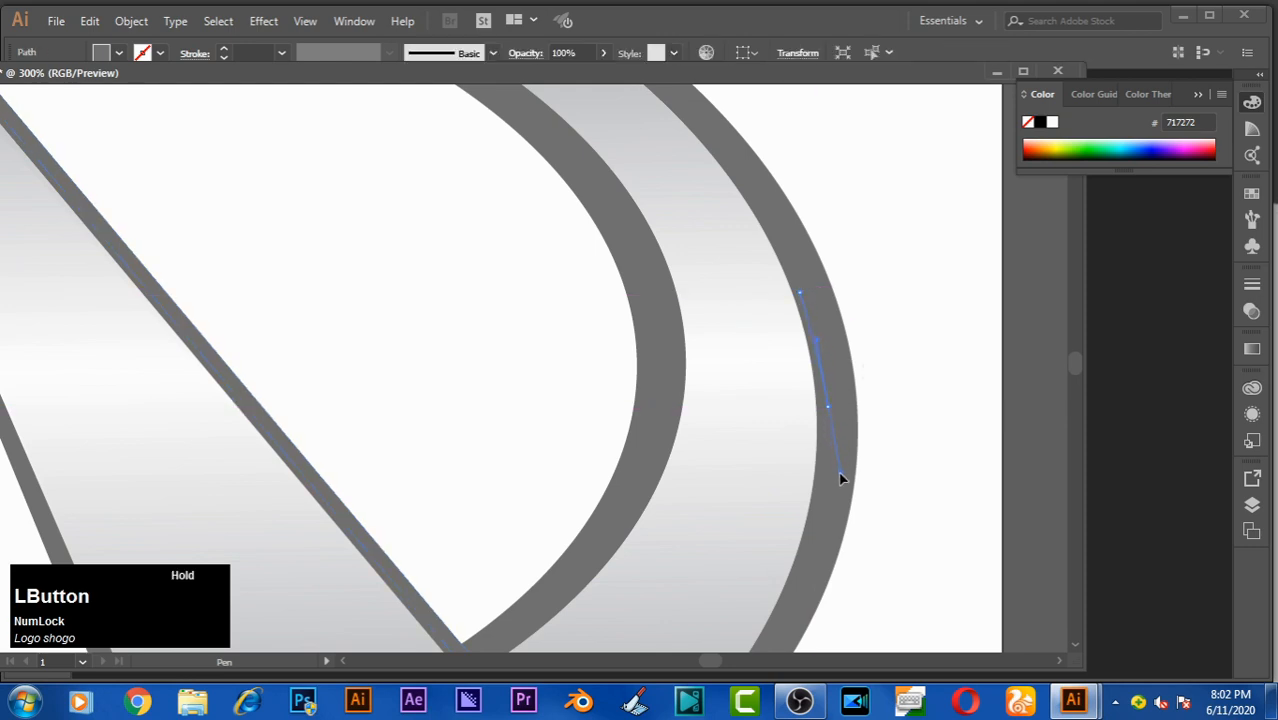
drag(828, 475, 828, 476)
click(828, 407)
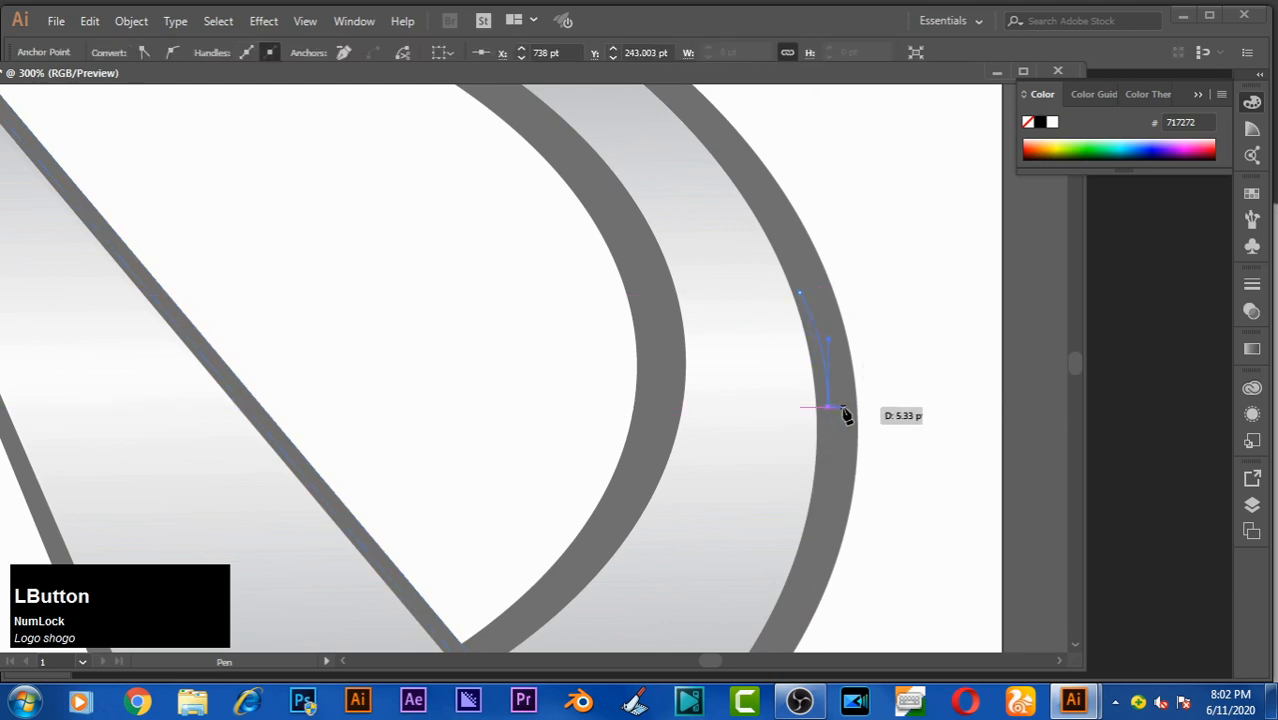
Step: Carry the path across the border, curve it back up along the outer edge and close the small shape at its starting anchor
click(850, 408)
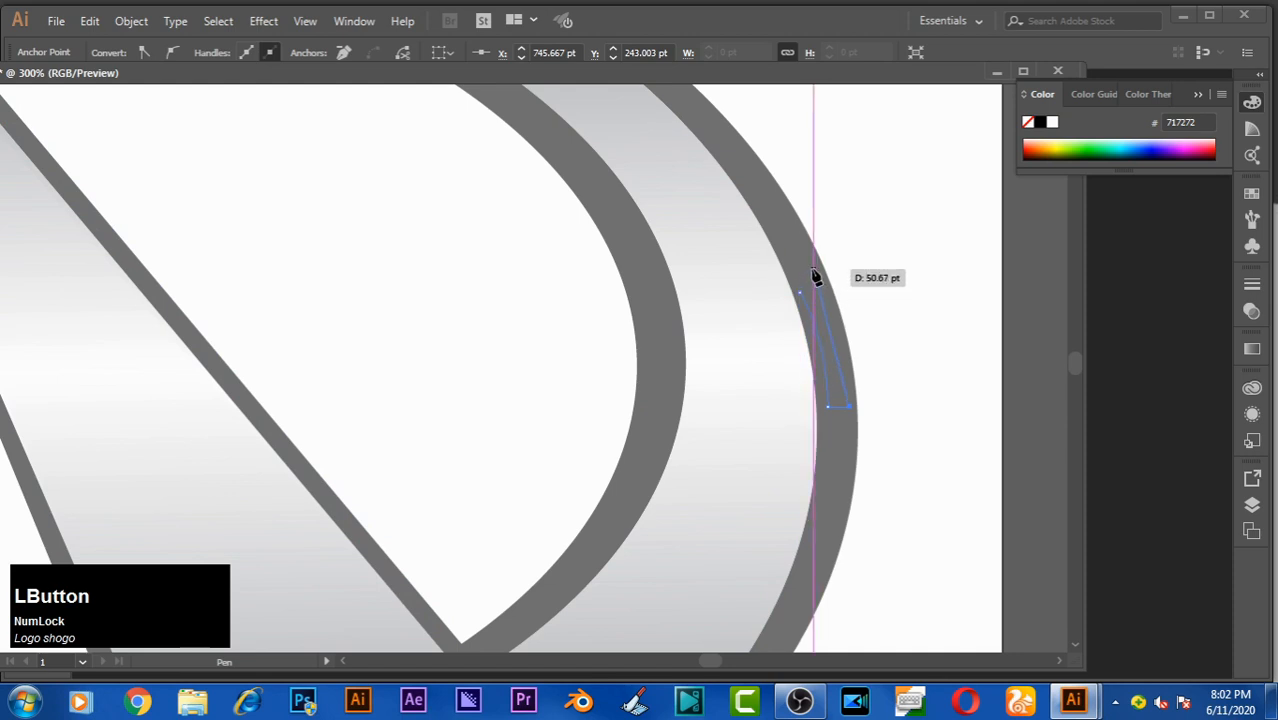
mouse_move(813, 268)
mouse_down()
mouse_move(791, 276)
mouse_move(792, 262)
mouse_up()
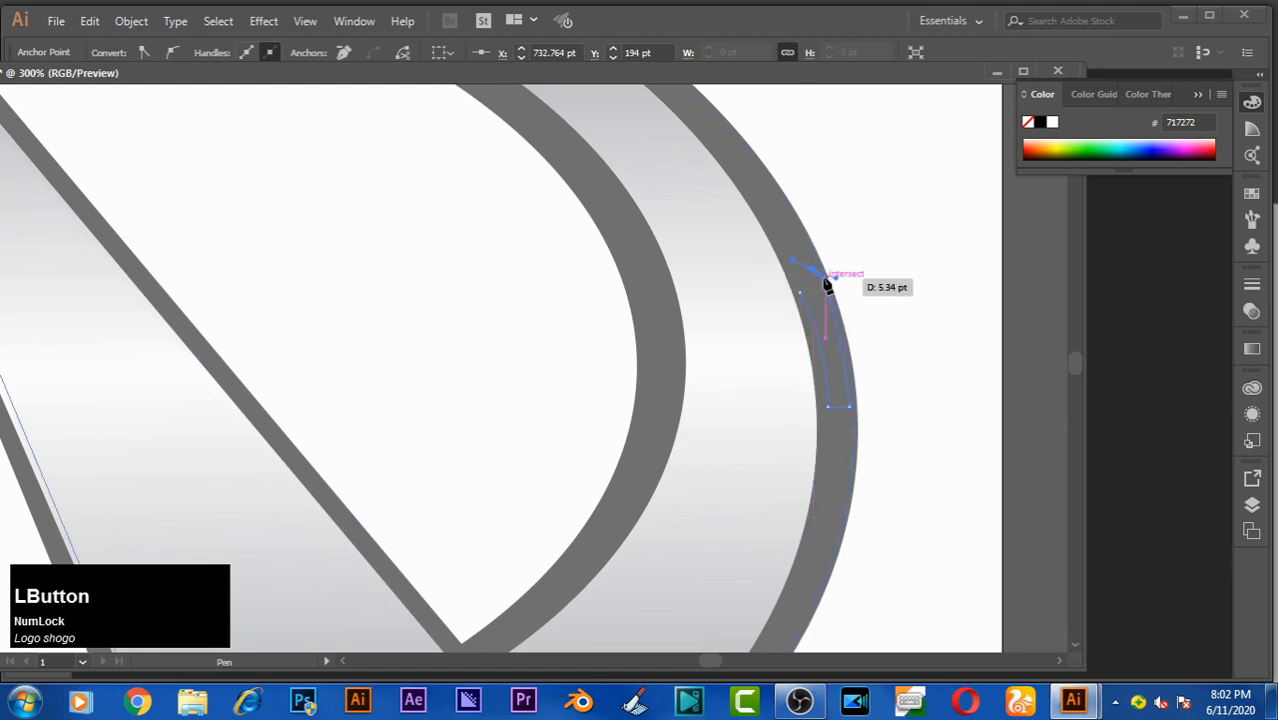
click(803, 291)
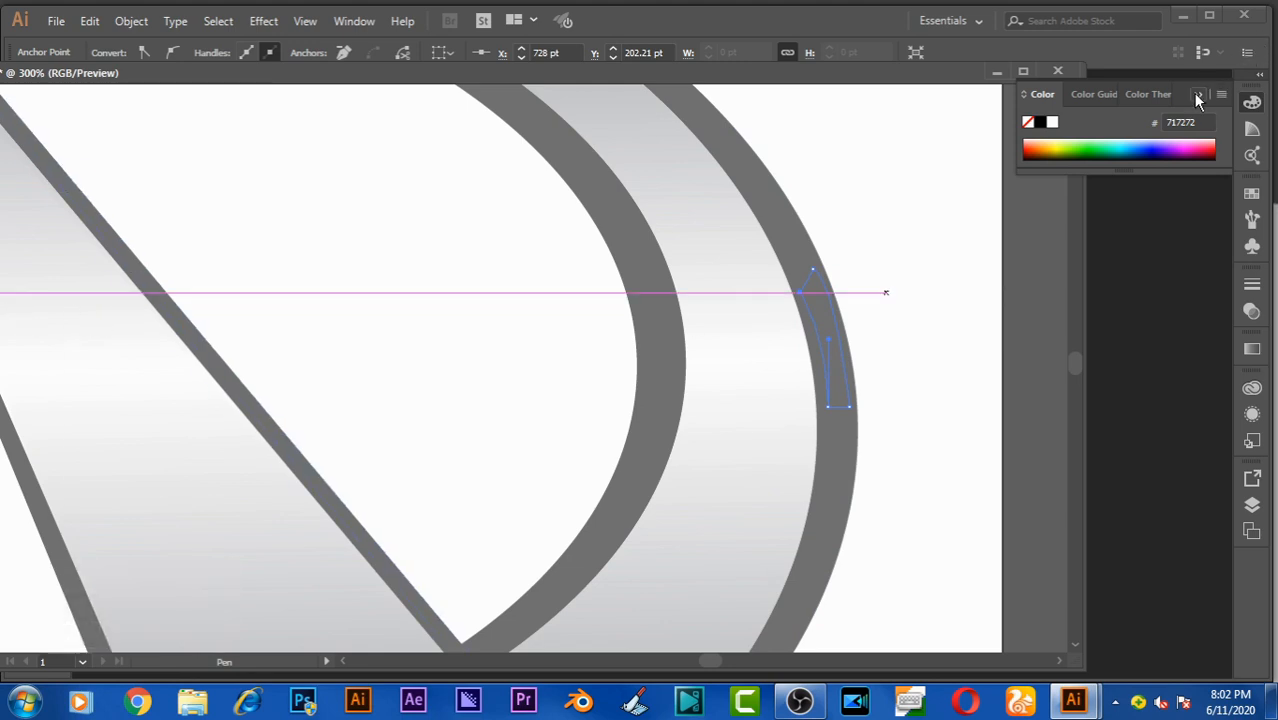
Step: Fit the whole artboard in view, widen the document window and dock it as a tab beside the tools
click(1250, 104)
key(ctrl+0)
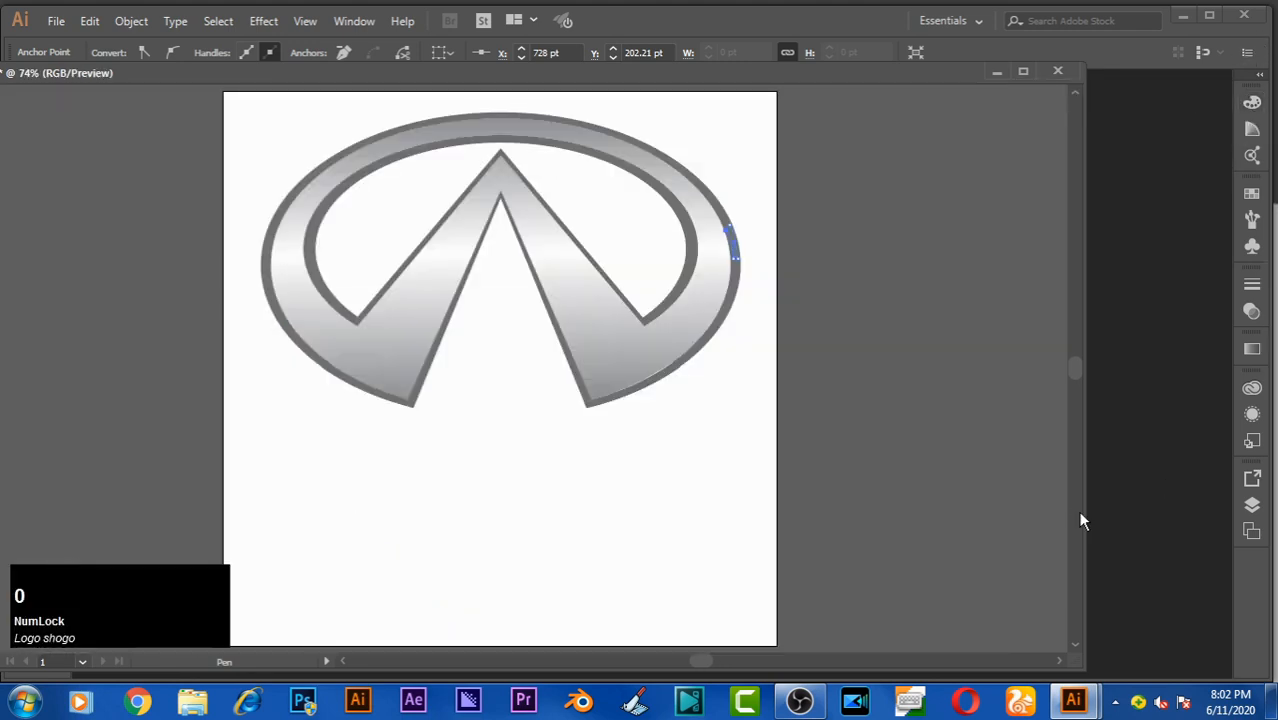
drag(1087, 149, 1273, 159)
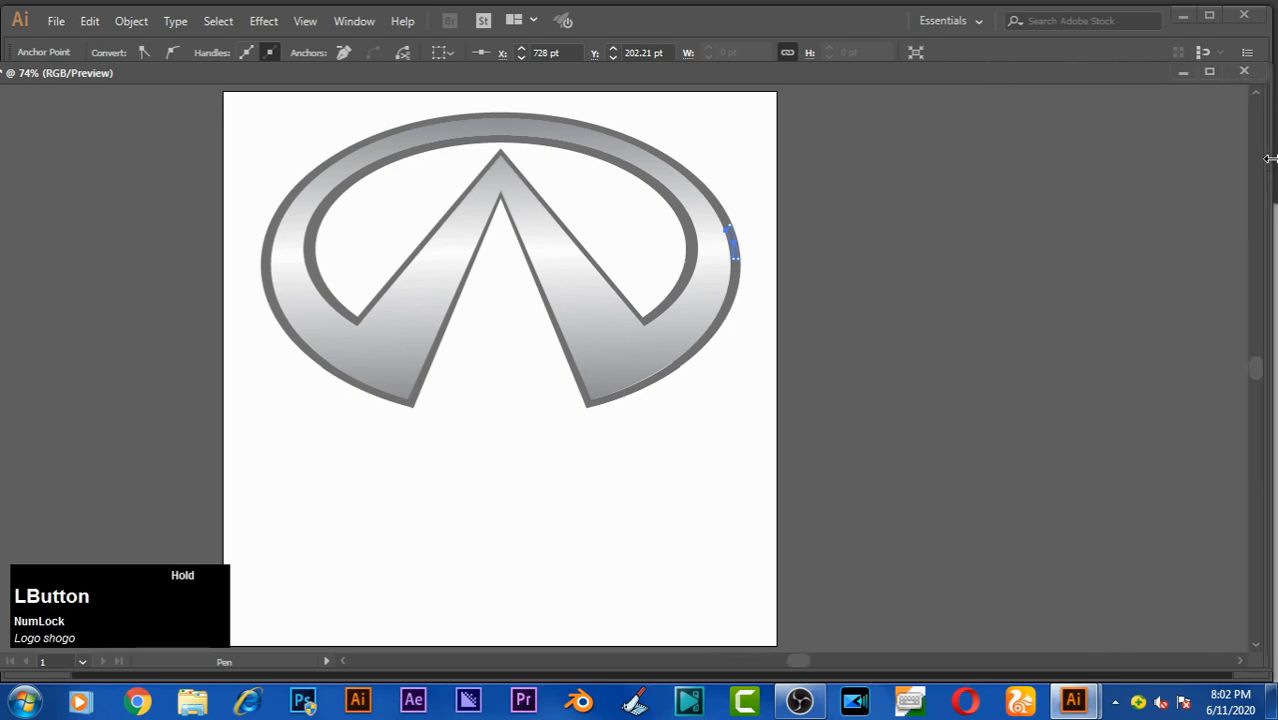
drag(809, 84, 895, 83)
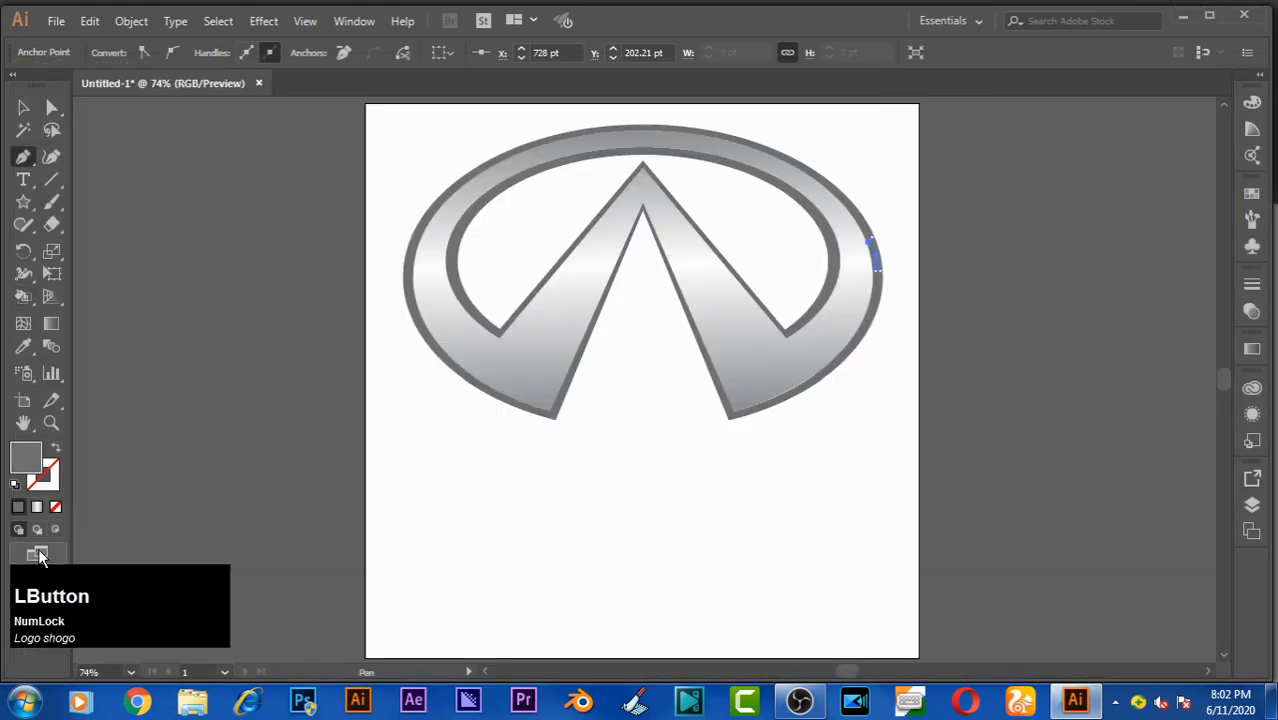
Step: Give the small border shape a white fill with no stroke and soften it with a 4-pixel Gaussian Blur
click(14, 484)
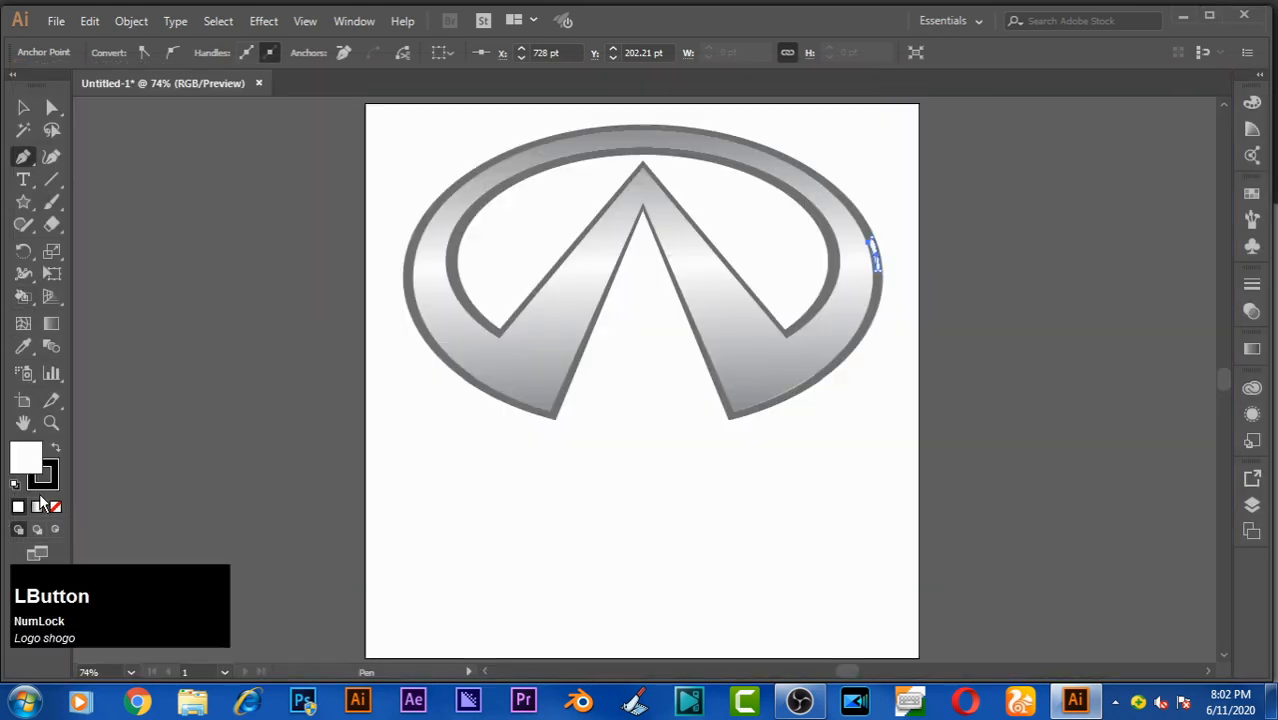
click(55, 506)
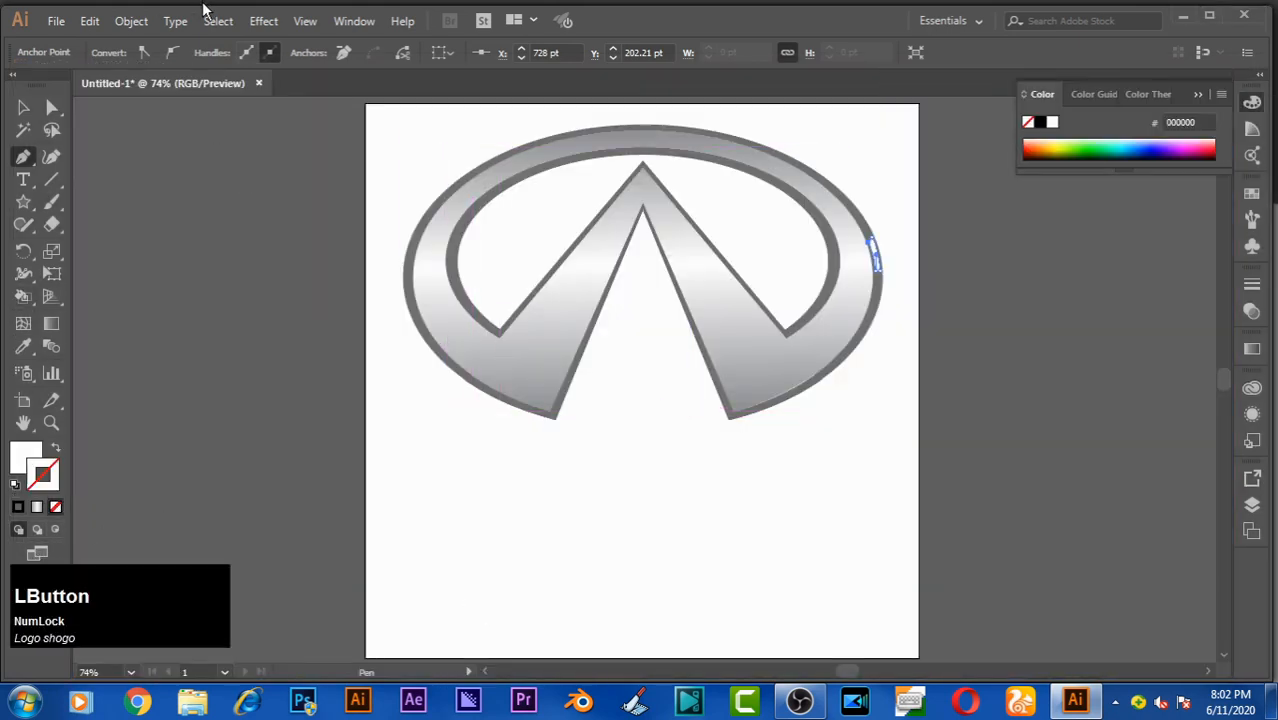
click(266, 21)
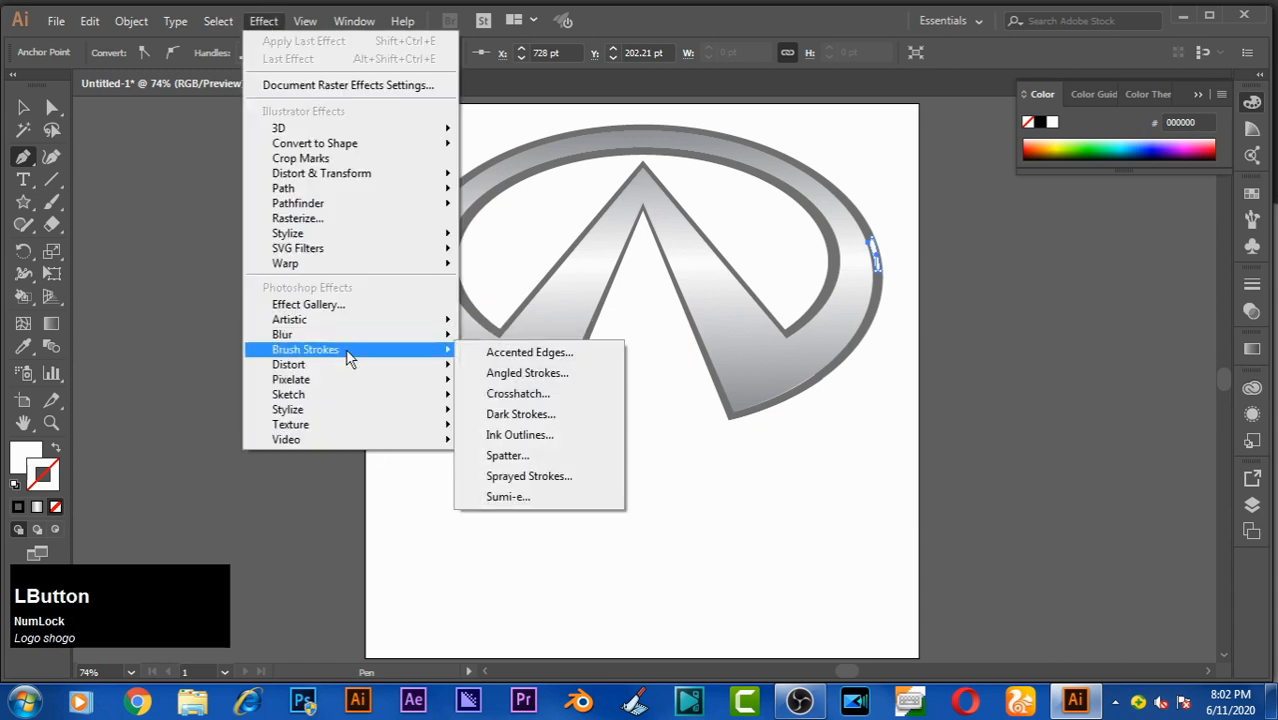
mouse_move(352, 338)
click(520, 337)
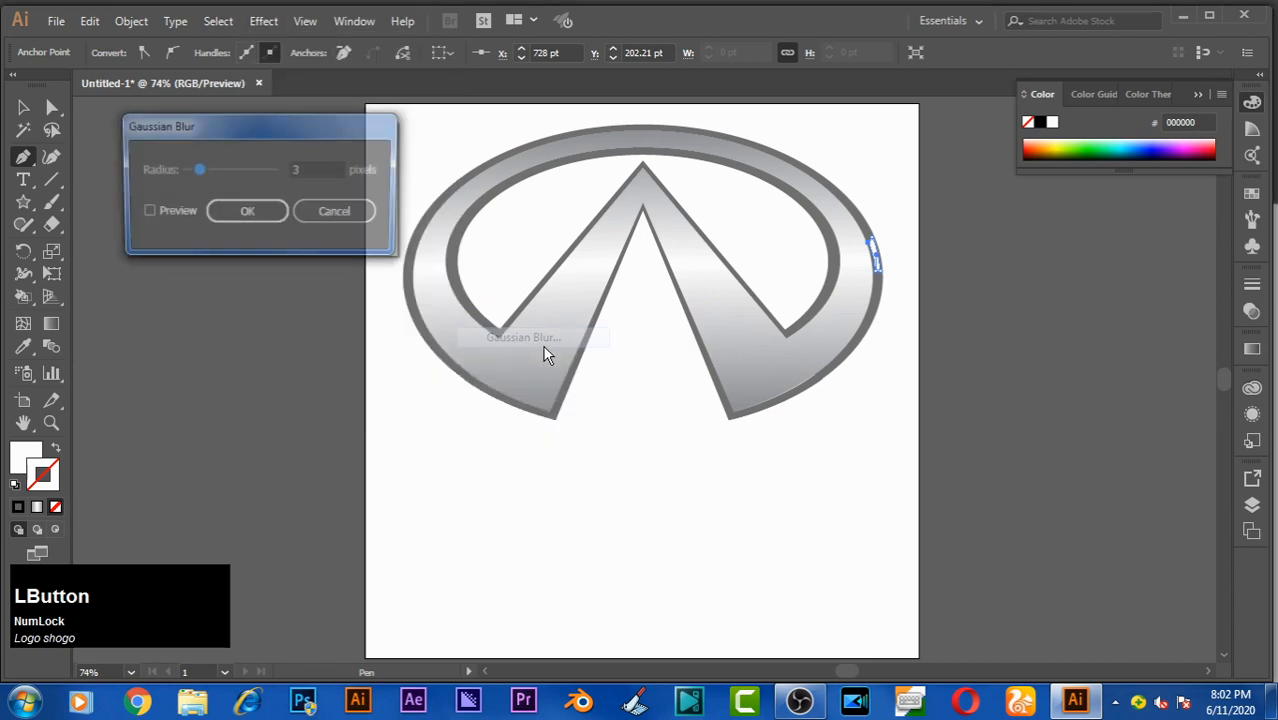
click(146, 212)
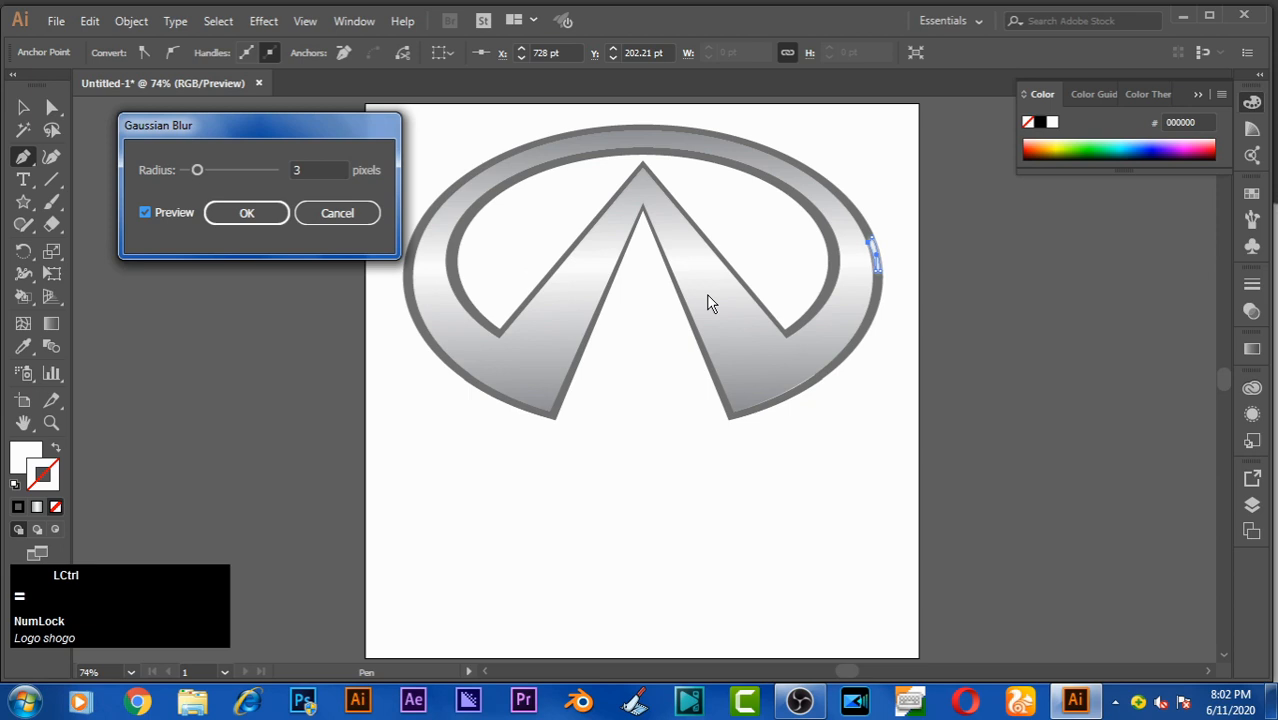
click(317, 169)
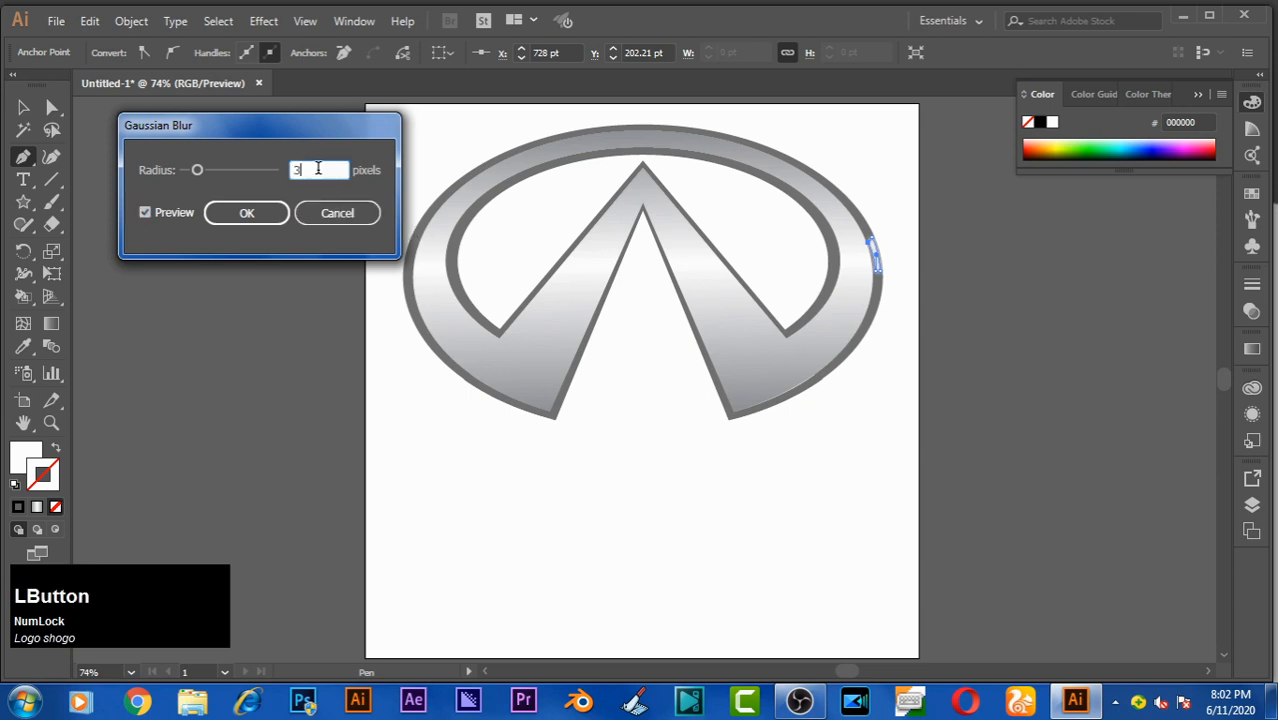
scroll(317, 167, up, 1)
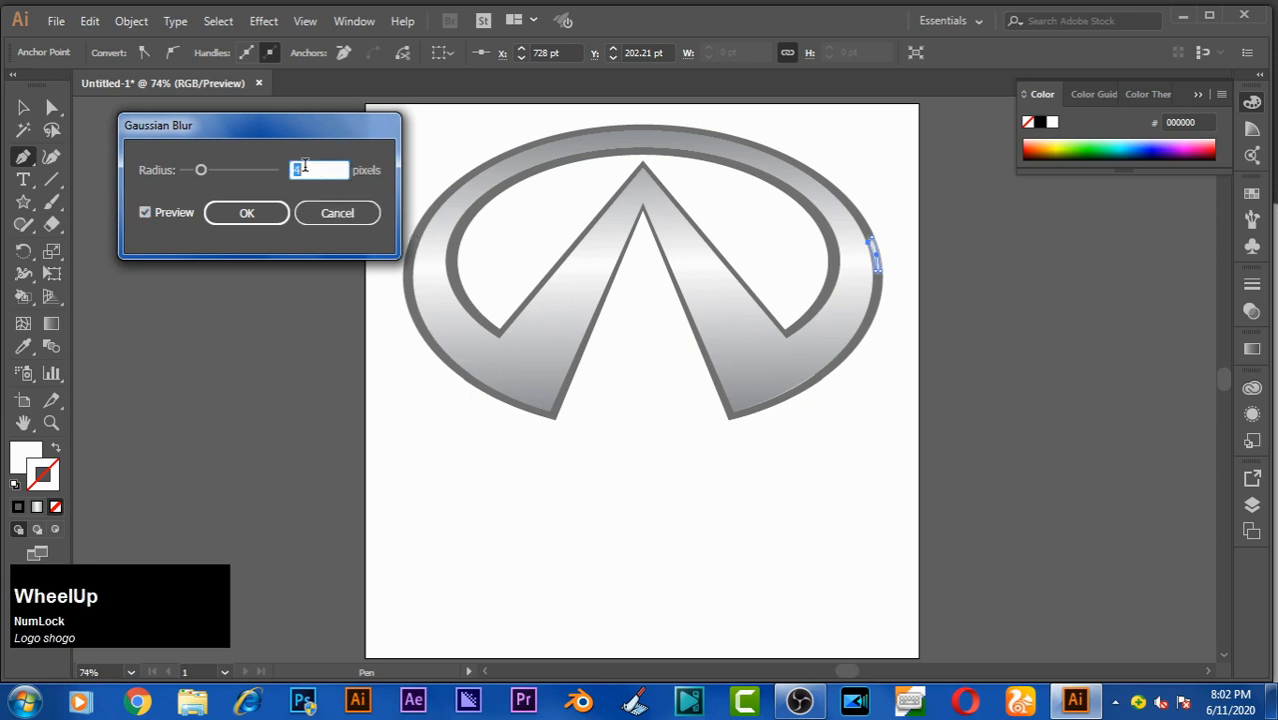
click(250, 213)
Step: Nudge the blurred white highlight slightly down and right so it sits within the right outer border, and deselect it
click(601, 451)
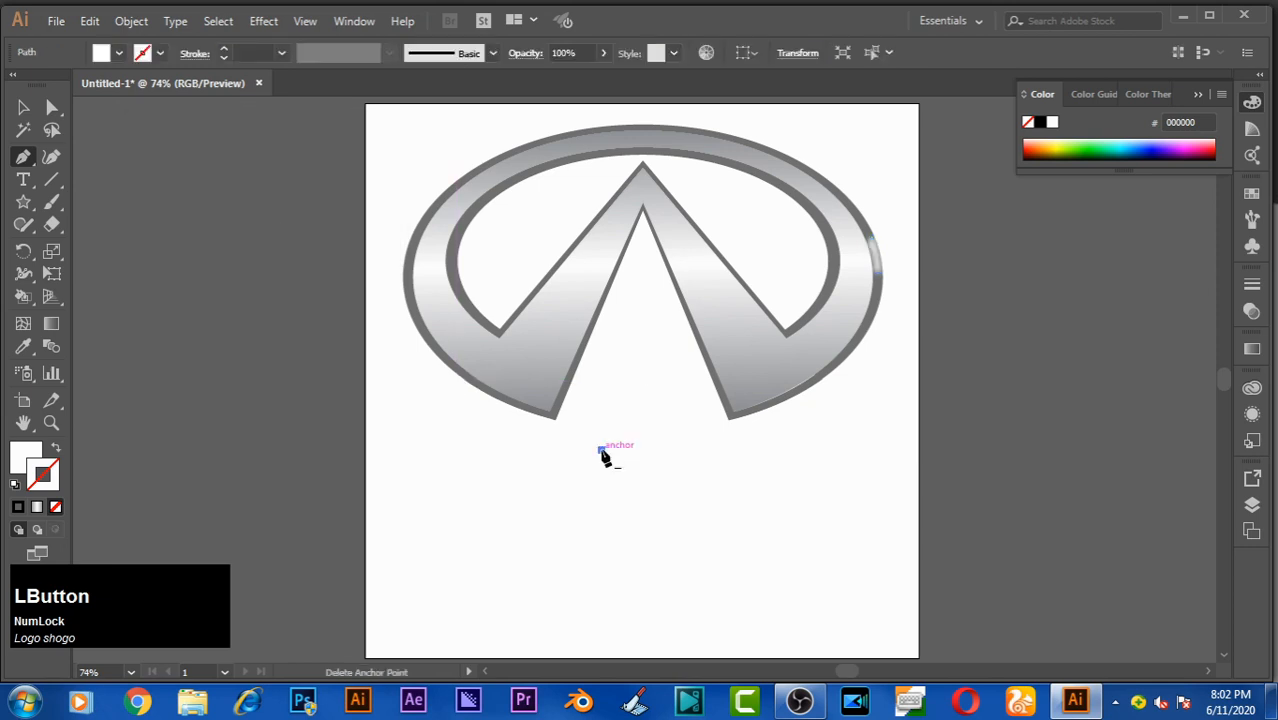
click(23, 107)
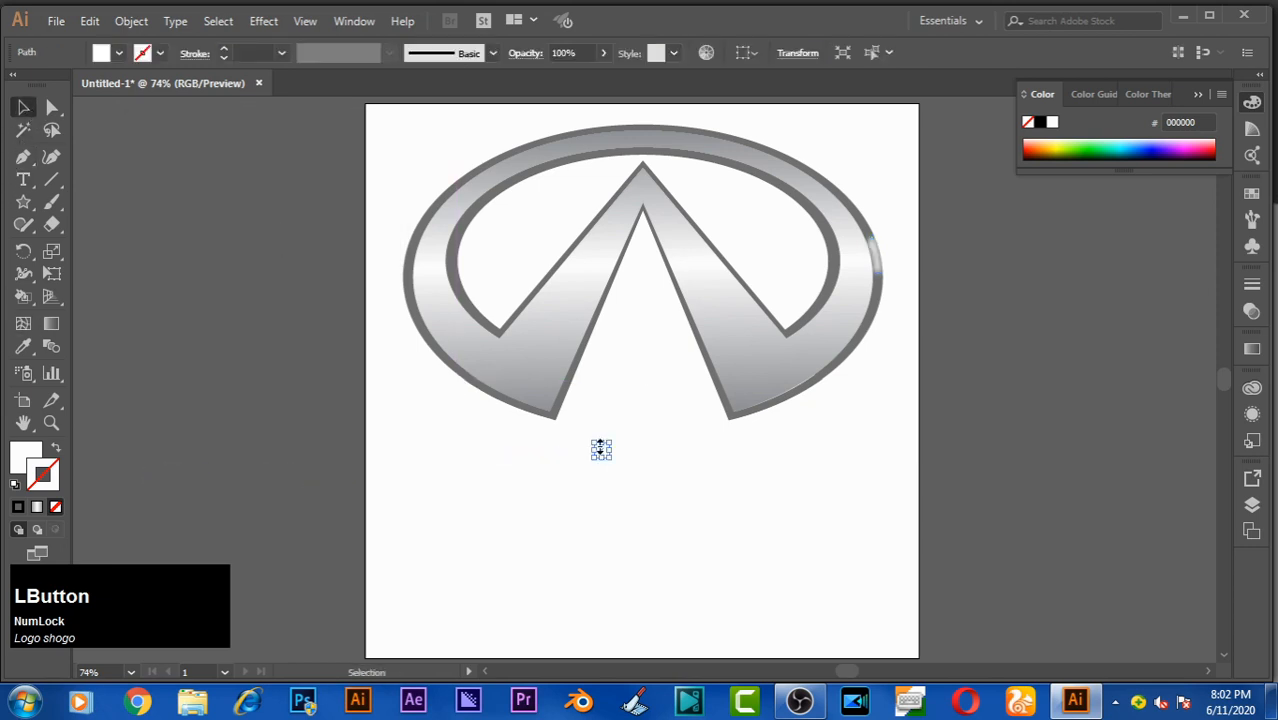
click(760, 528)
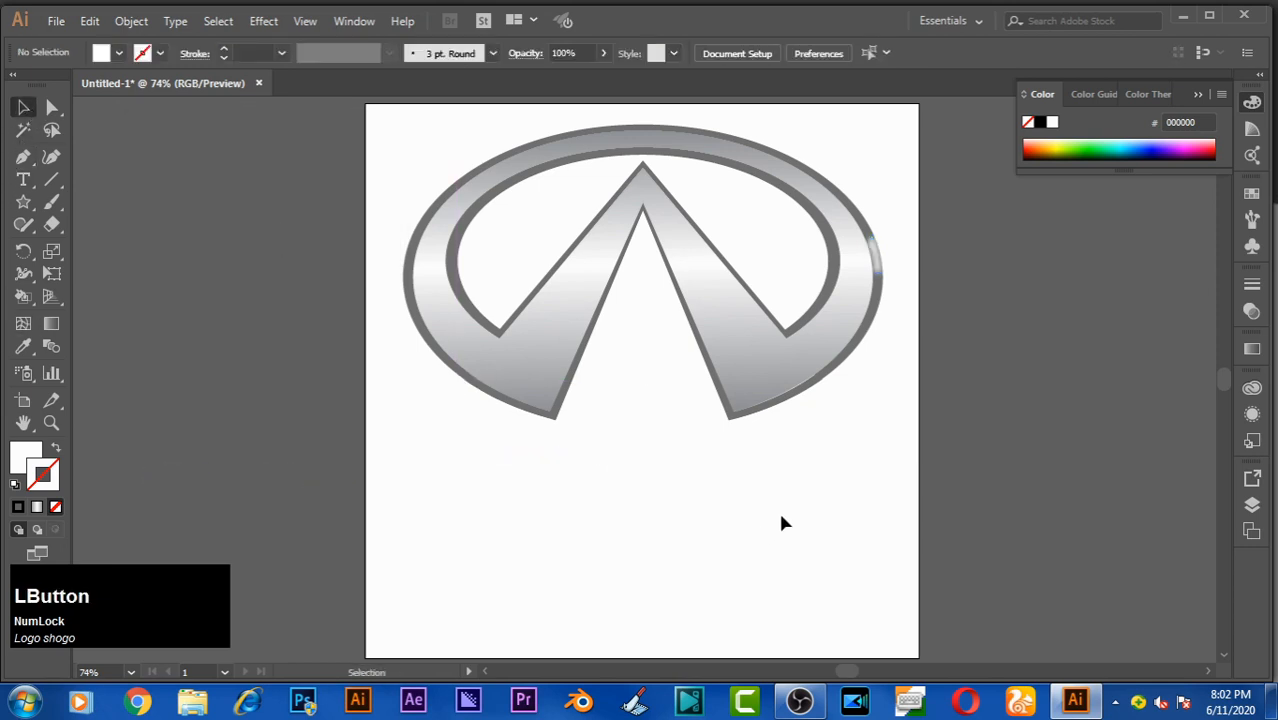
click(877, 260)
key(Down)
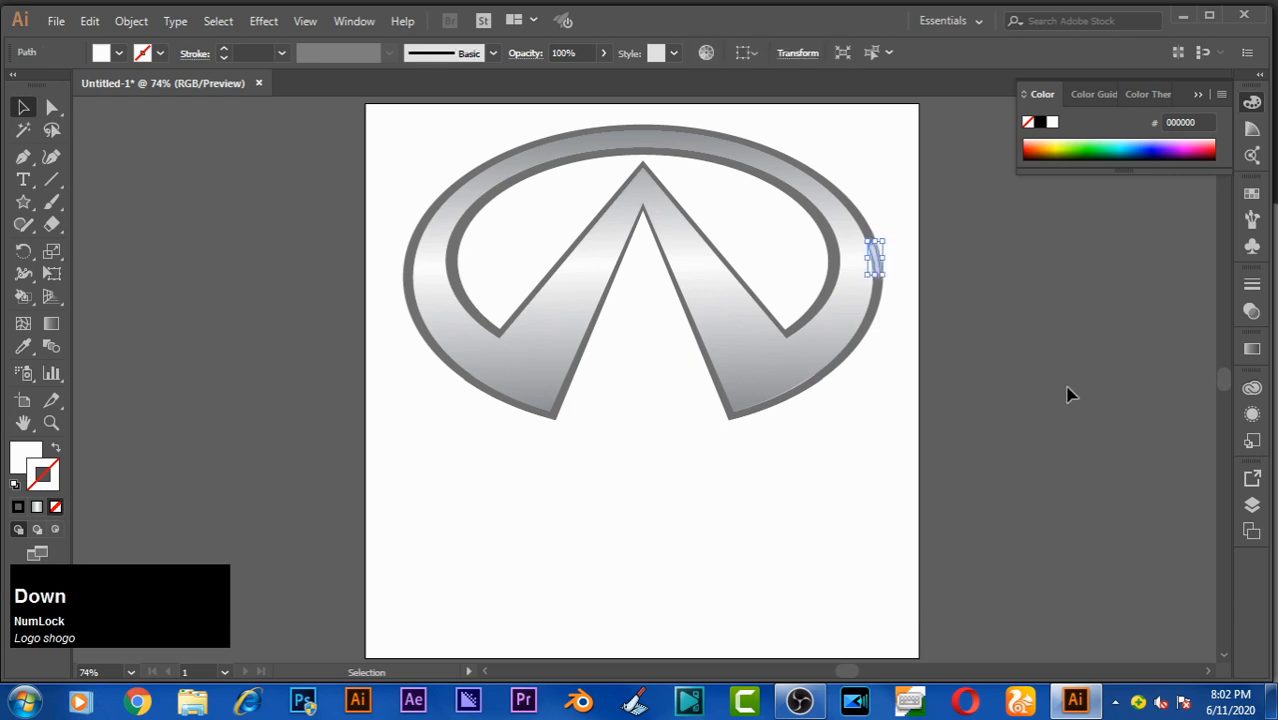
key(Right)
key(Down)
click(813, 438)
Step: Draw a closed four-cornered white Pen shape within the right inner border near the outer highlight, its slanted top edge about 12 pt long
key(ctrl)
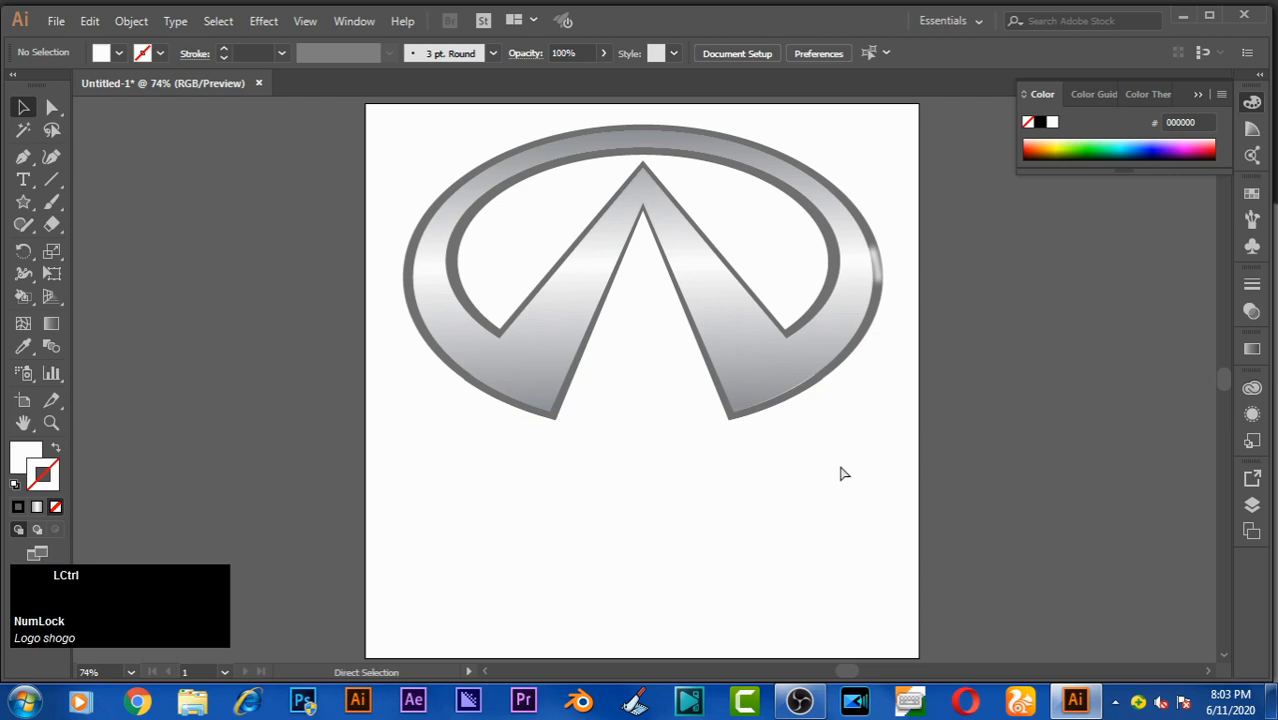
key(ctrl+equal)
key(ctrl+equal)
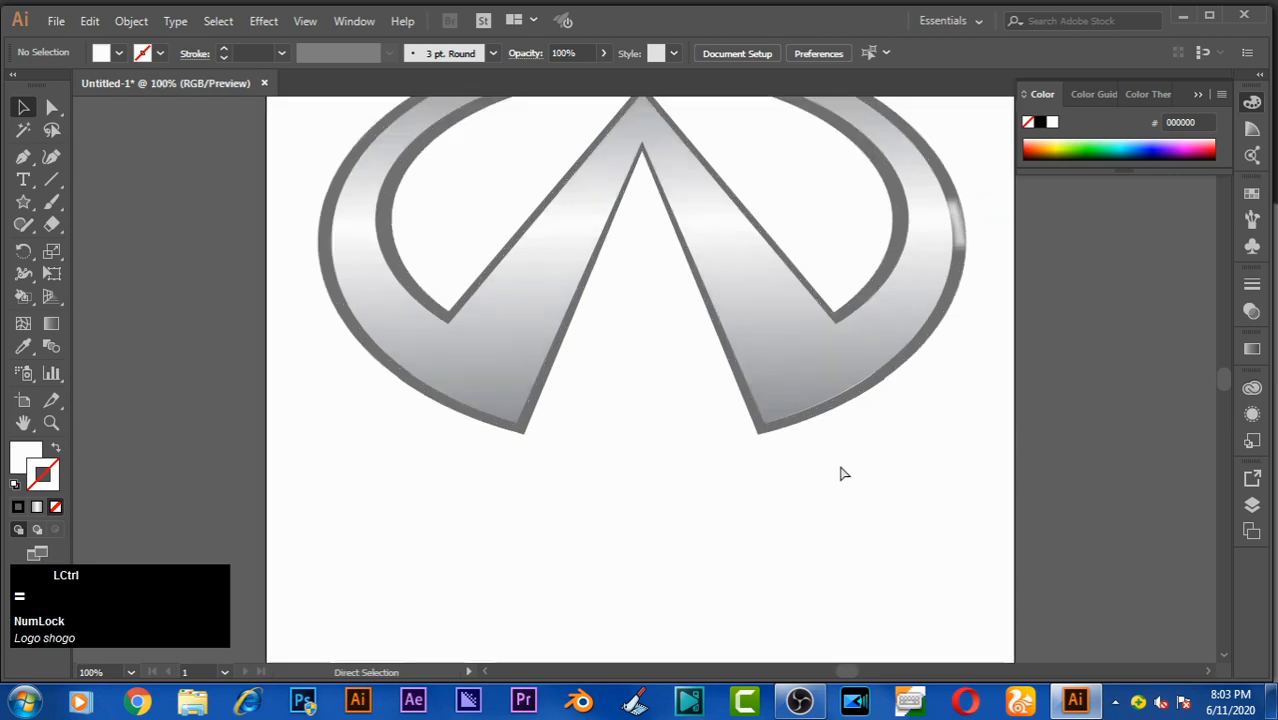
key(space)
click(858, 177)
drag(858, 177, 620, 344)
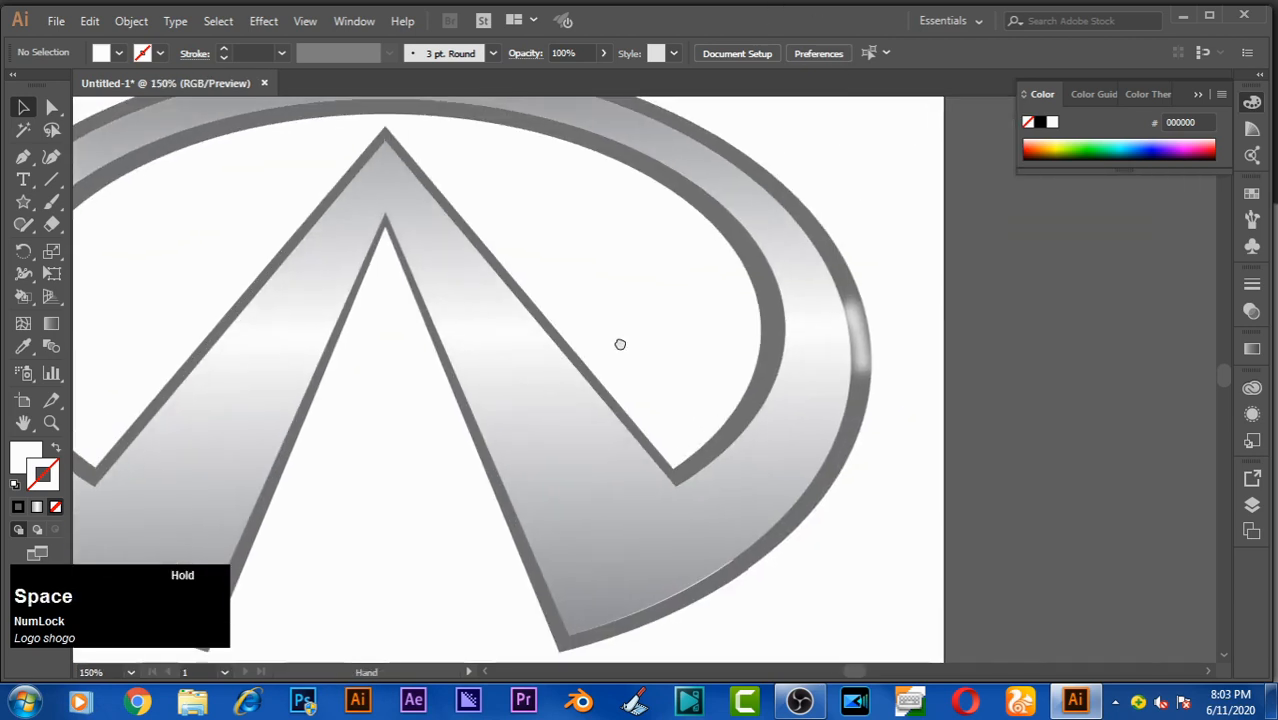
key(ctrl+equal)
key(ctrl+equal)
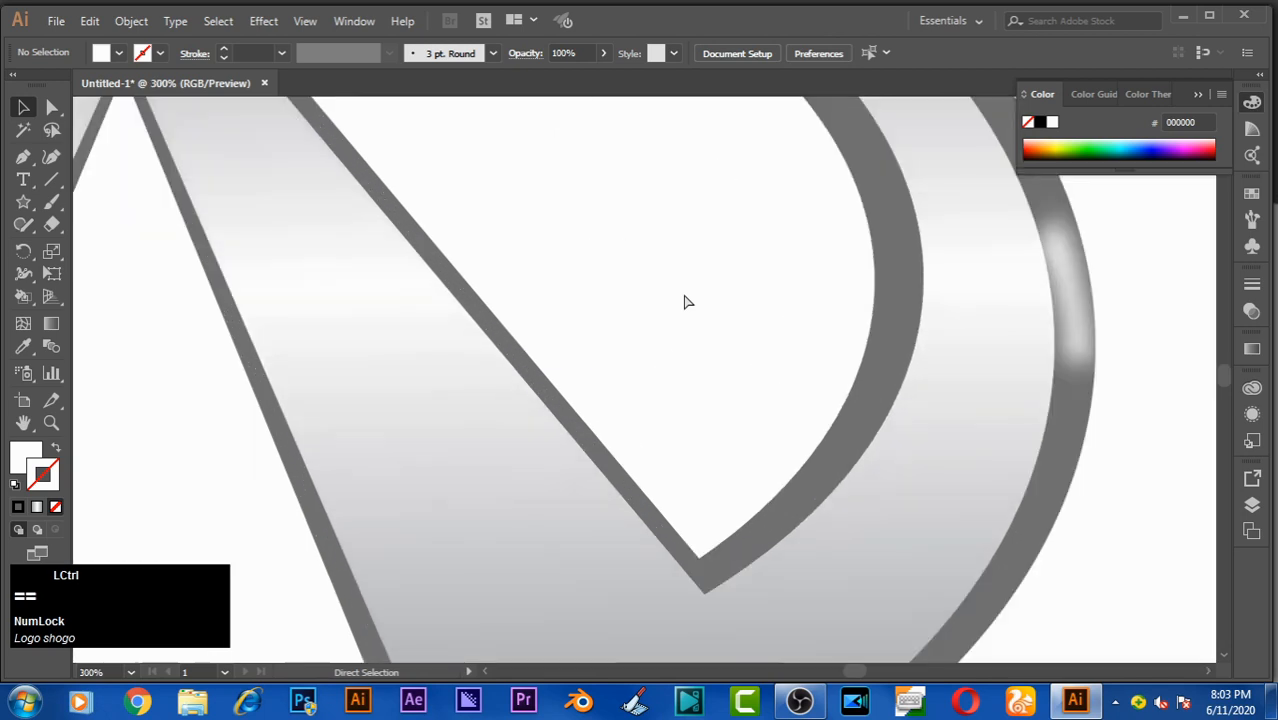
key(space)
drag(627, 286, 616, 379)
key(p)
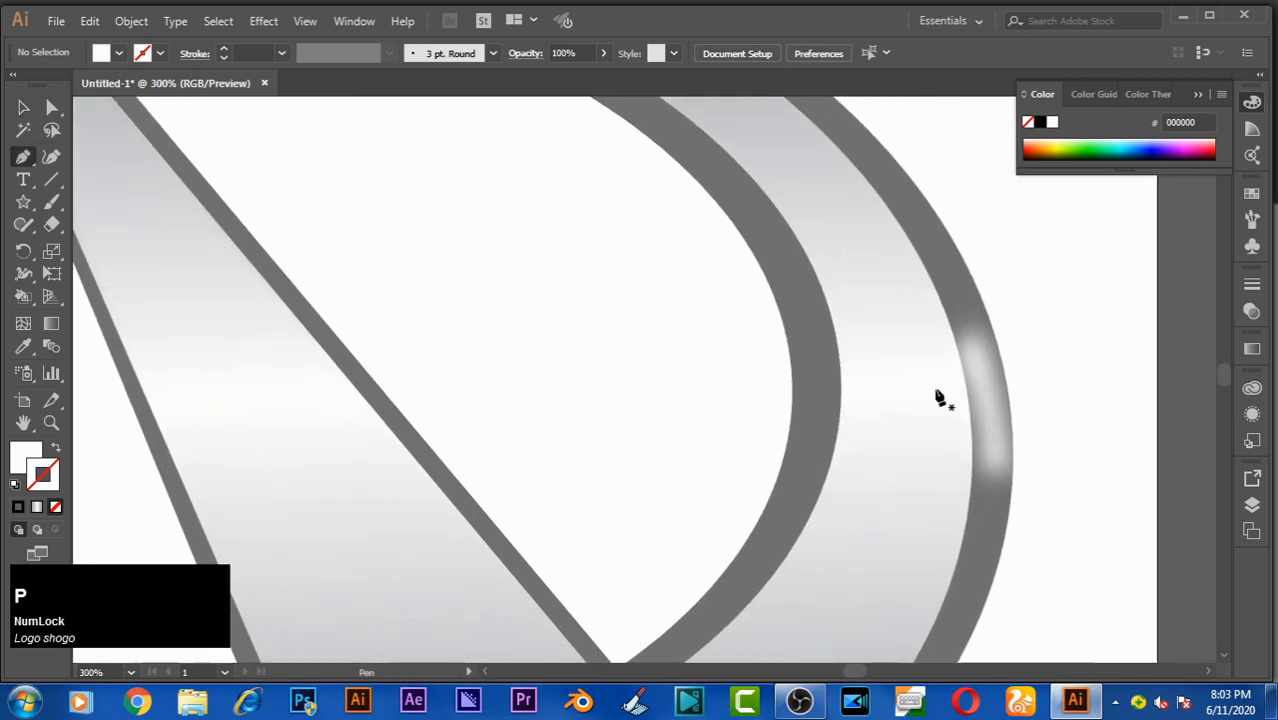
drag(828, 344, 807, 428)
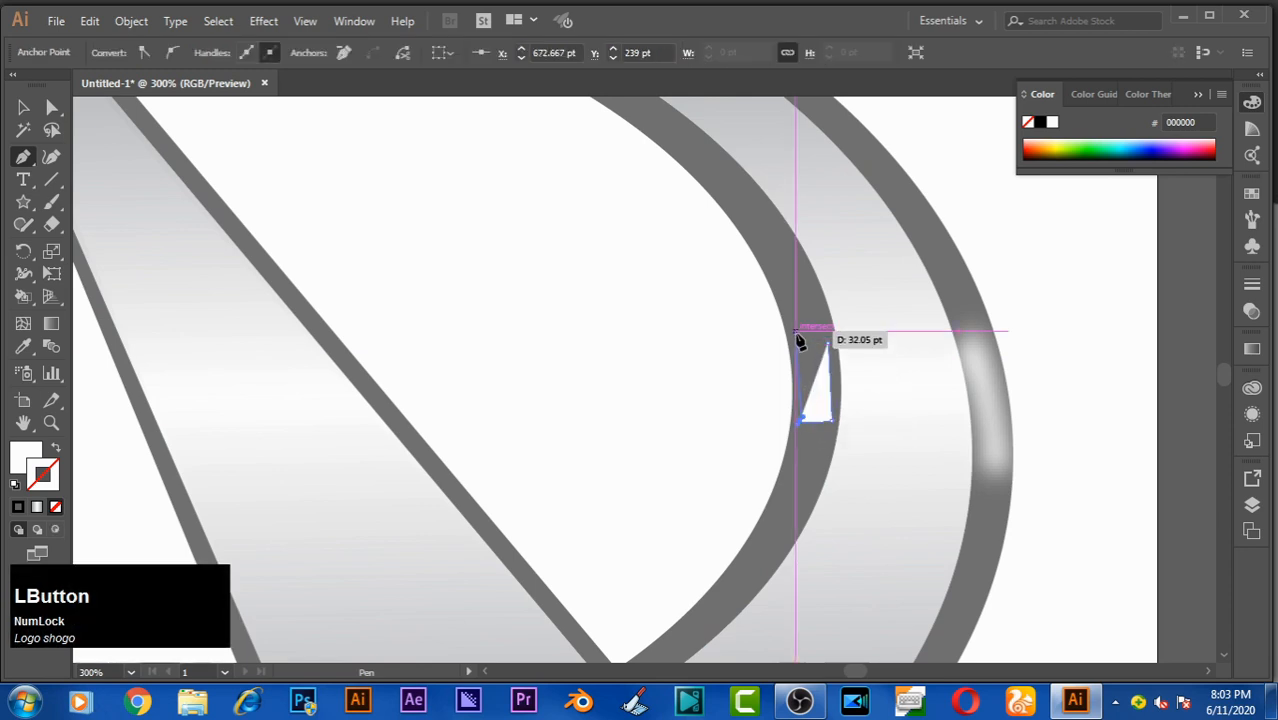
click(801, 325)
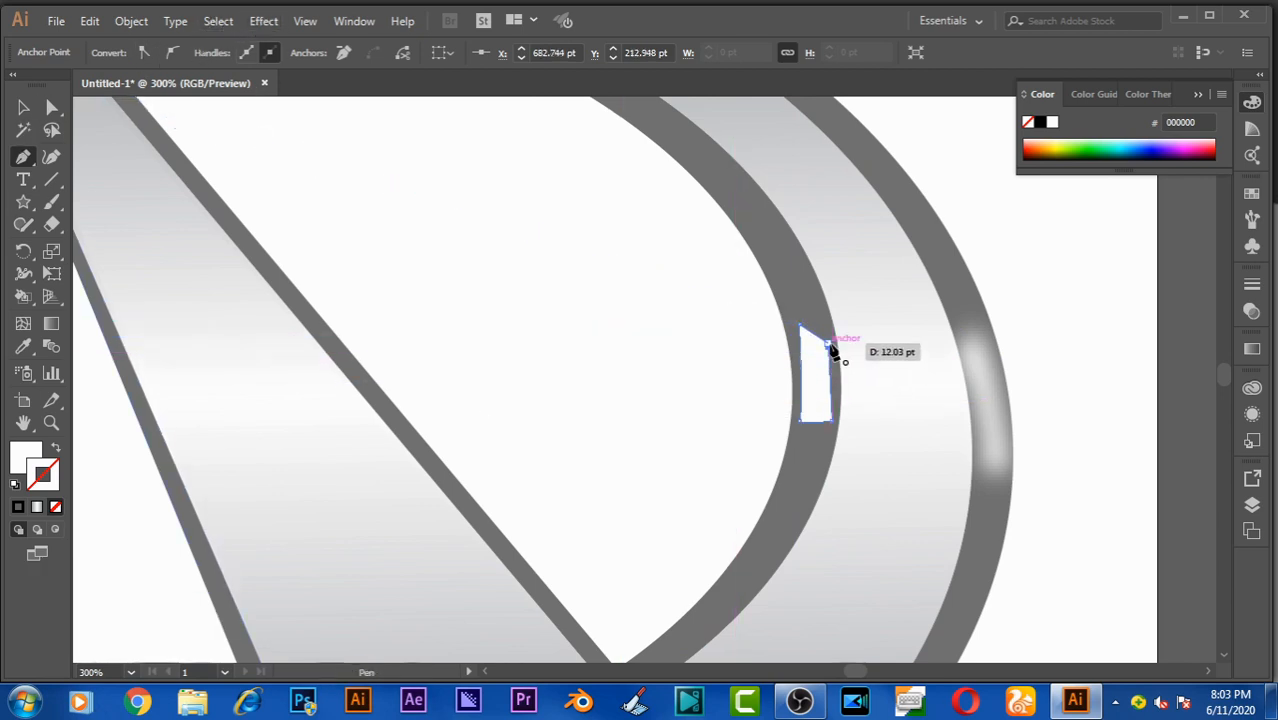
click(835, 369)
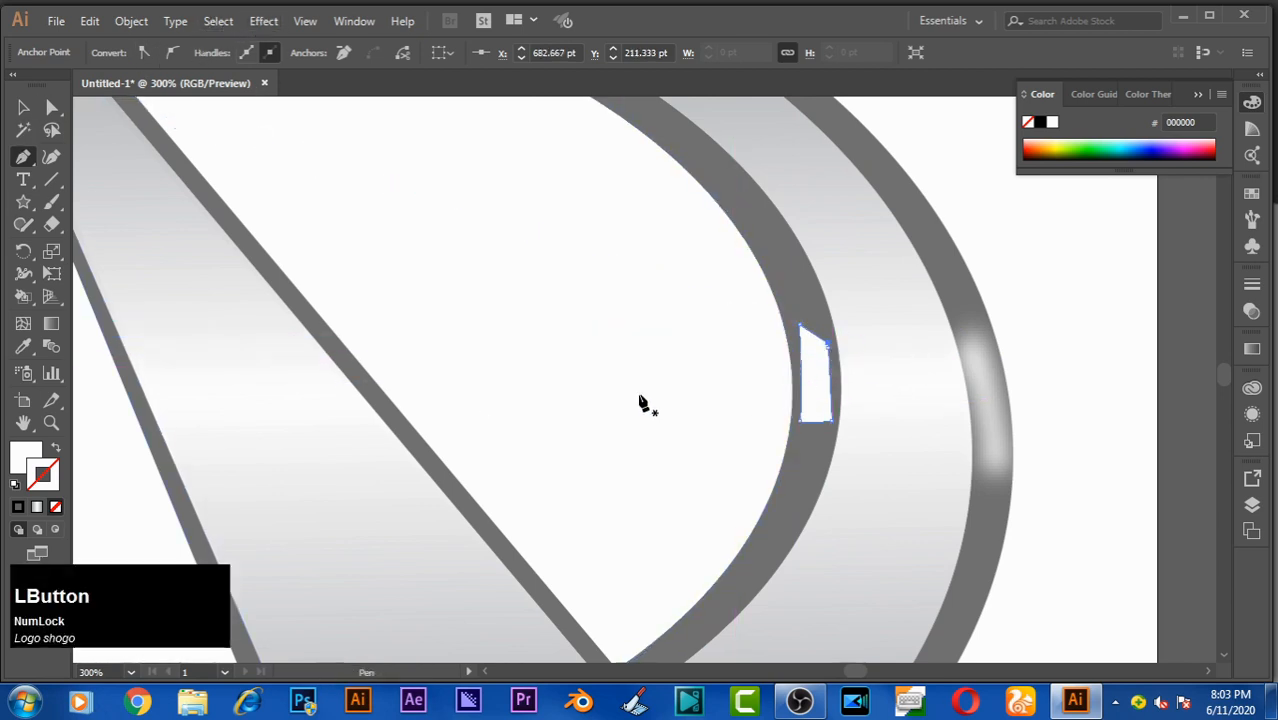
Step: Soften the white shape within the right inner border with a 4-pixel Gaussian Blur, previewing the effect
click(265, 22)
mouse_move(310, 336)
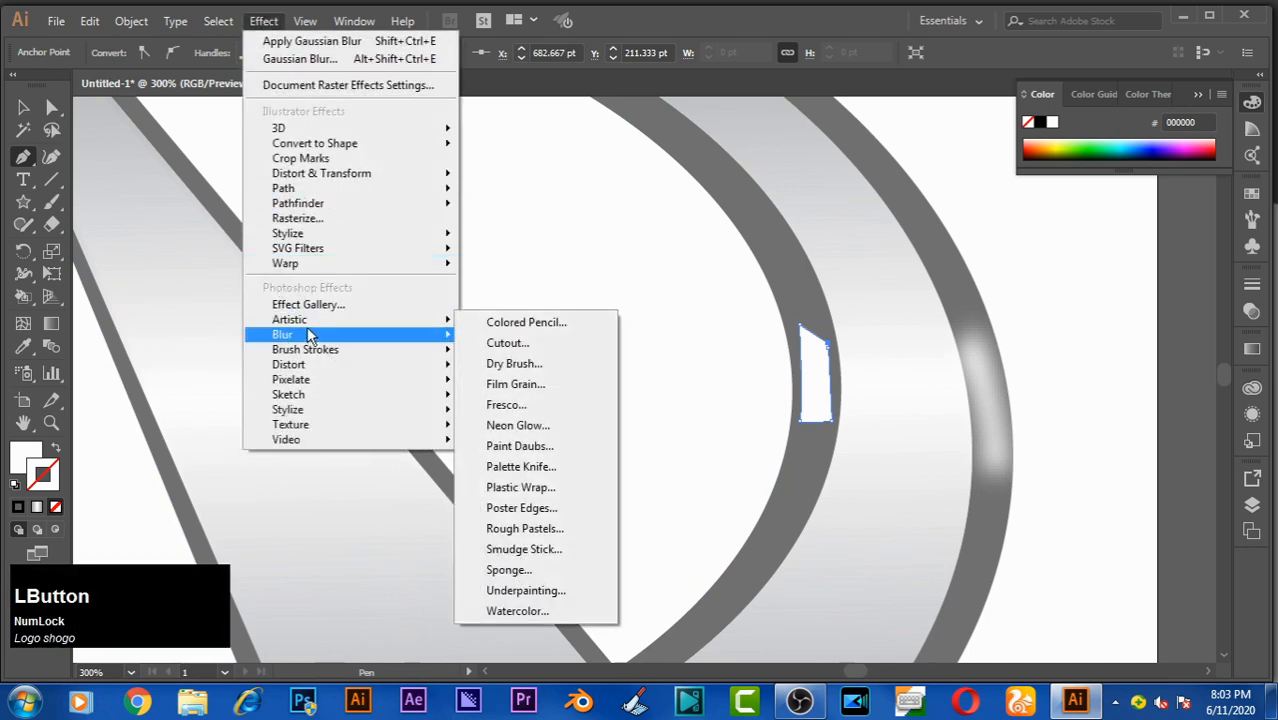
click(530, 335)
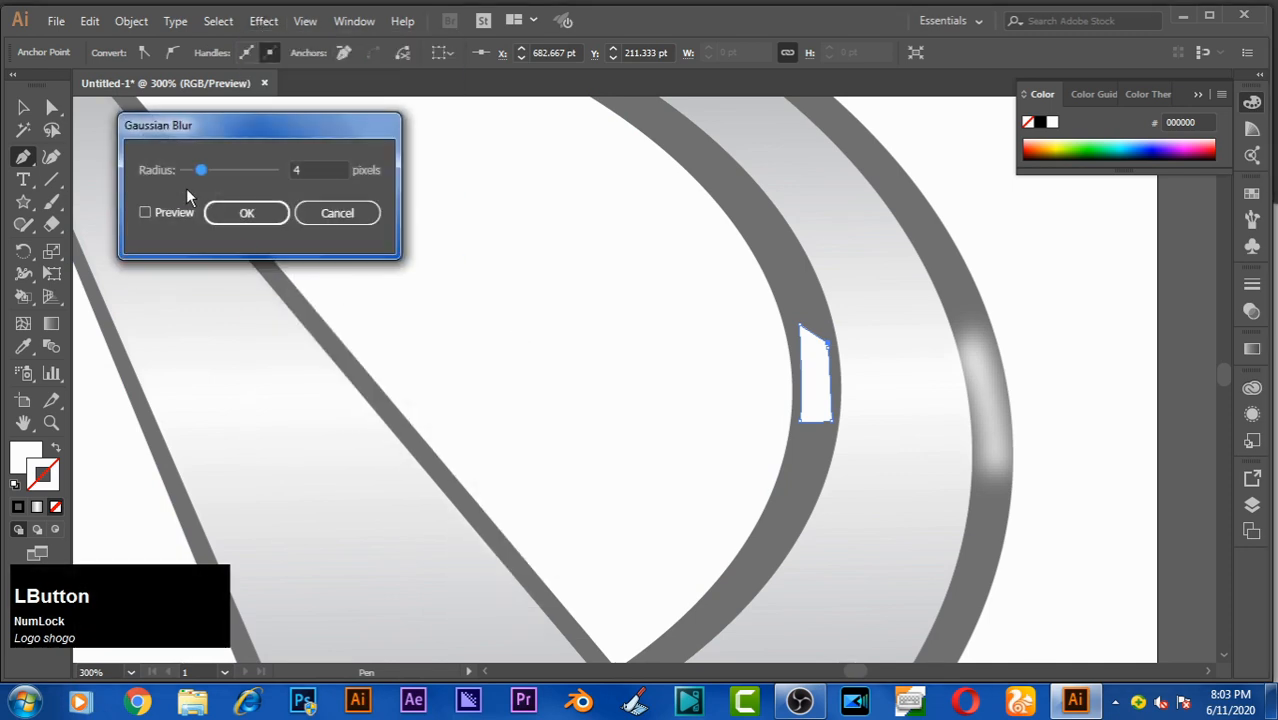
click(147, 212)
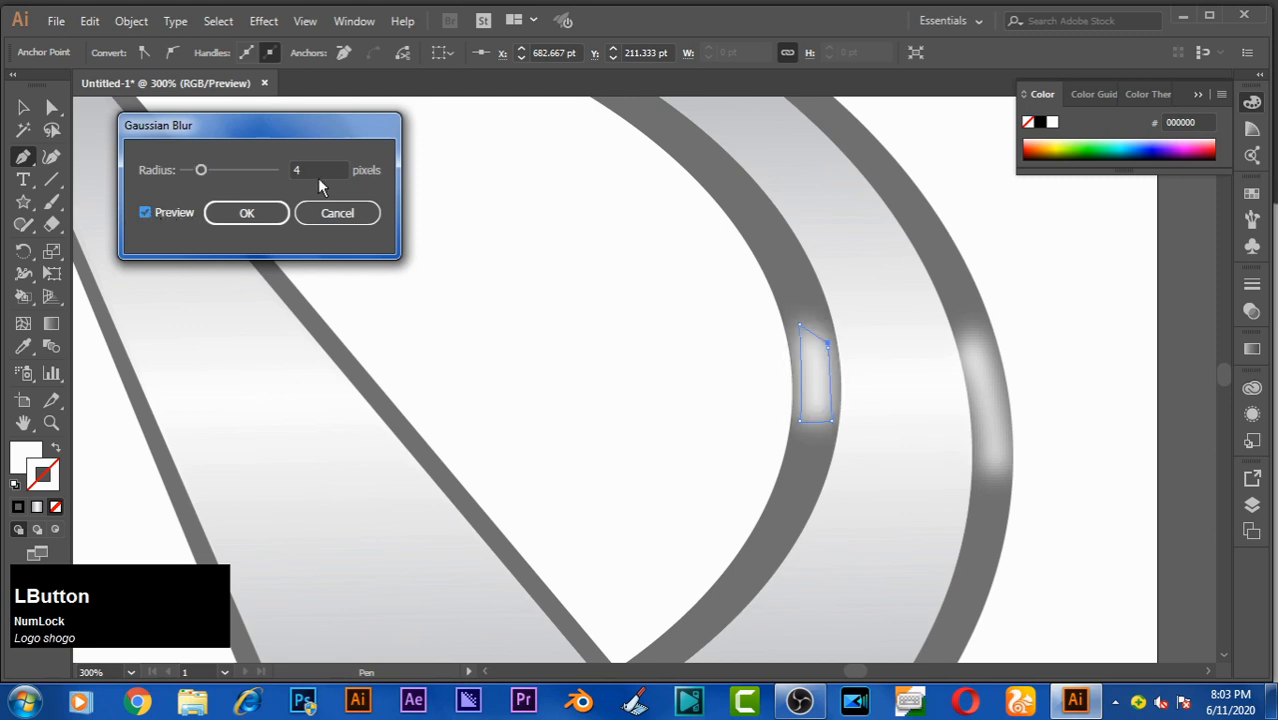
click(305, 170)
scroll(318, 170, up, 1)
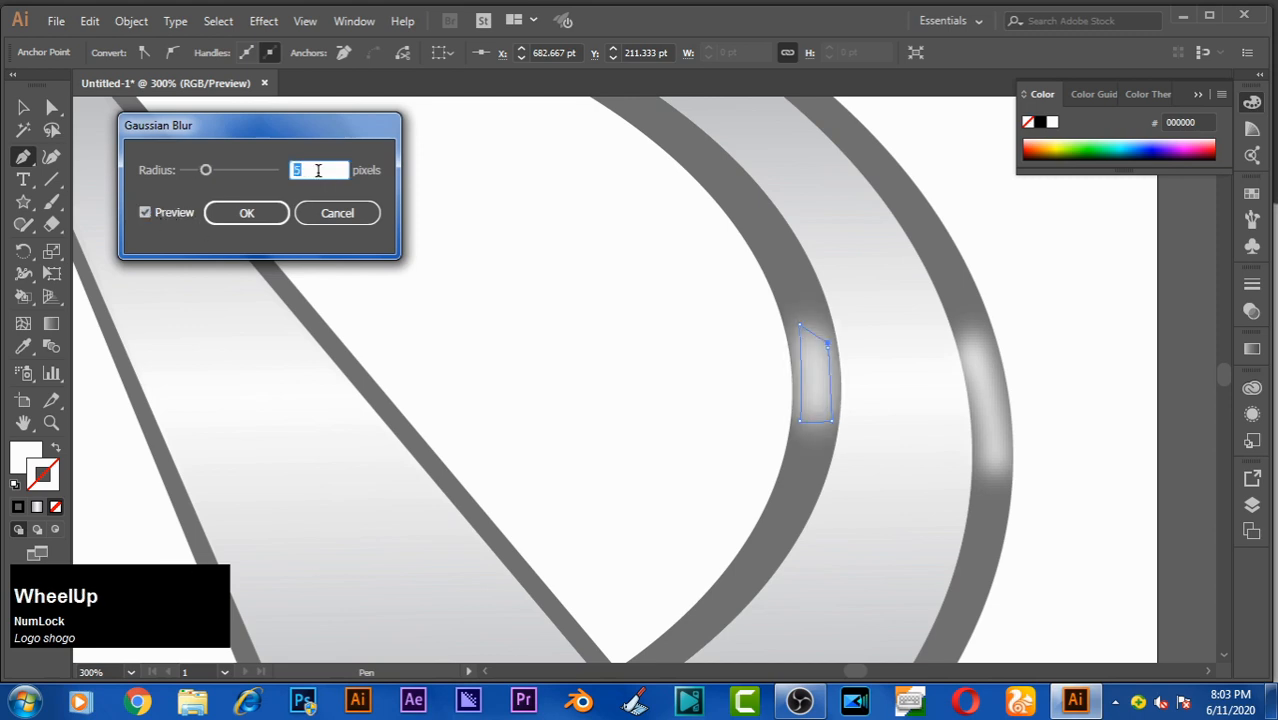
scroll(318, 170, down, 1)
click(266, 220)
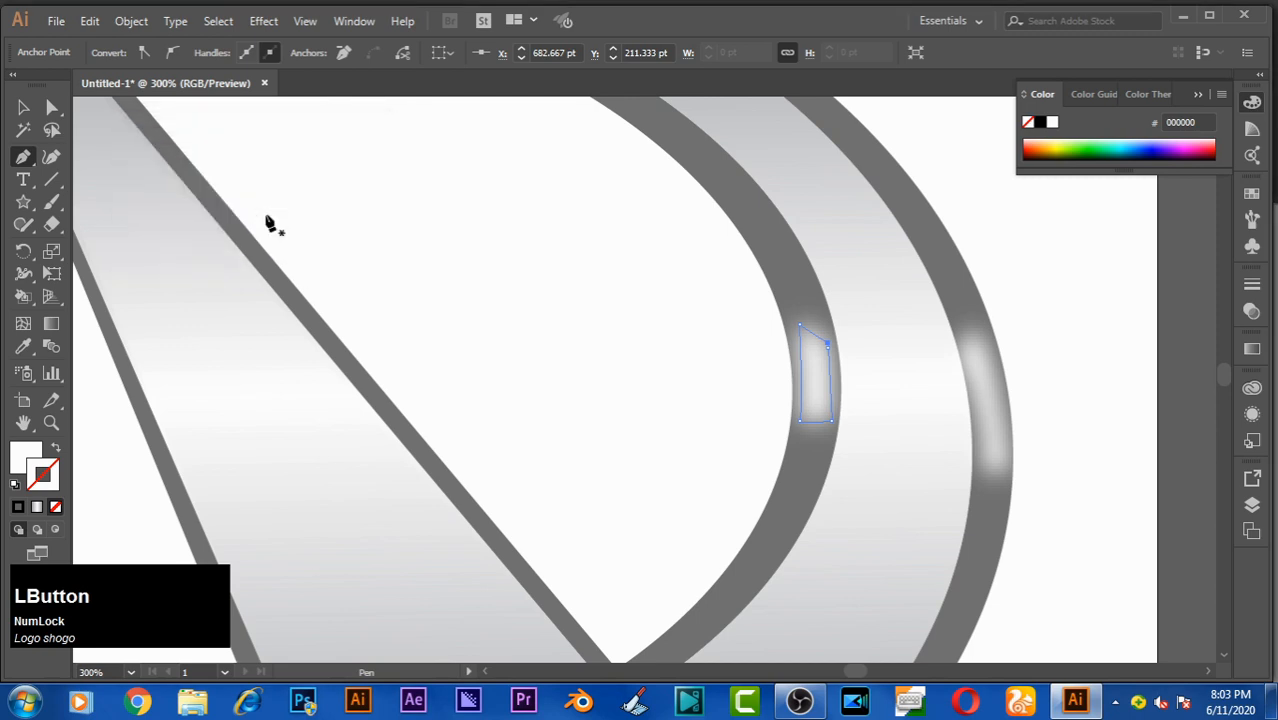
Step: Set the Gaussian Blur radius of the right outer border highlight to 5 pixels
key(v)
click(990, 414)
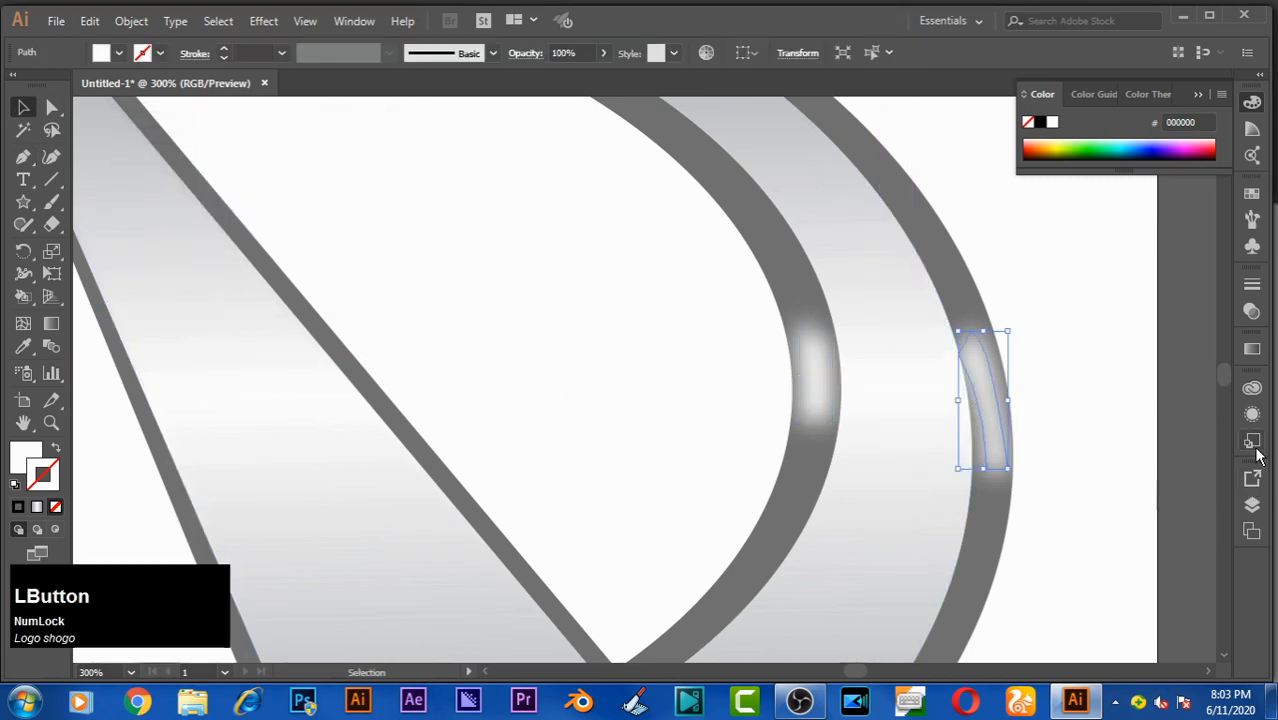
click(1252, 414)
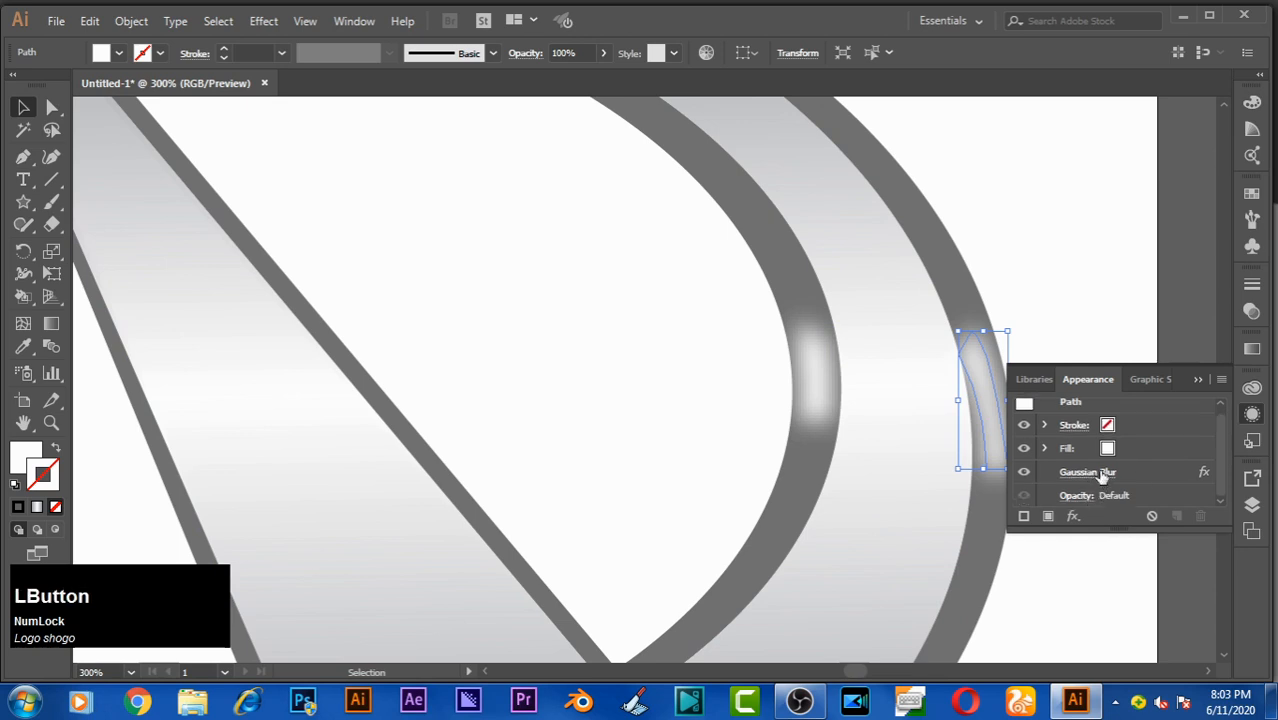
click(1087, 472)
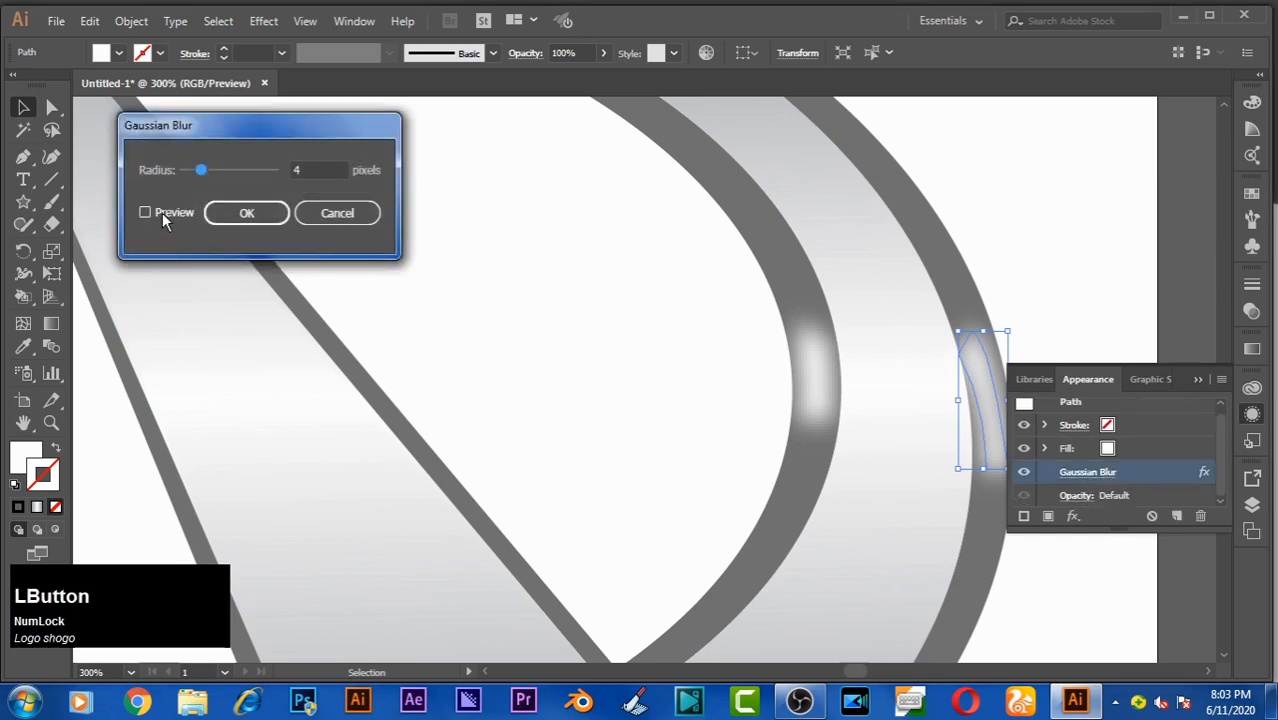
double_click(300, 170)
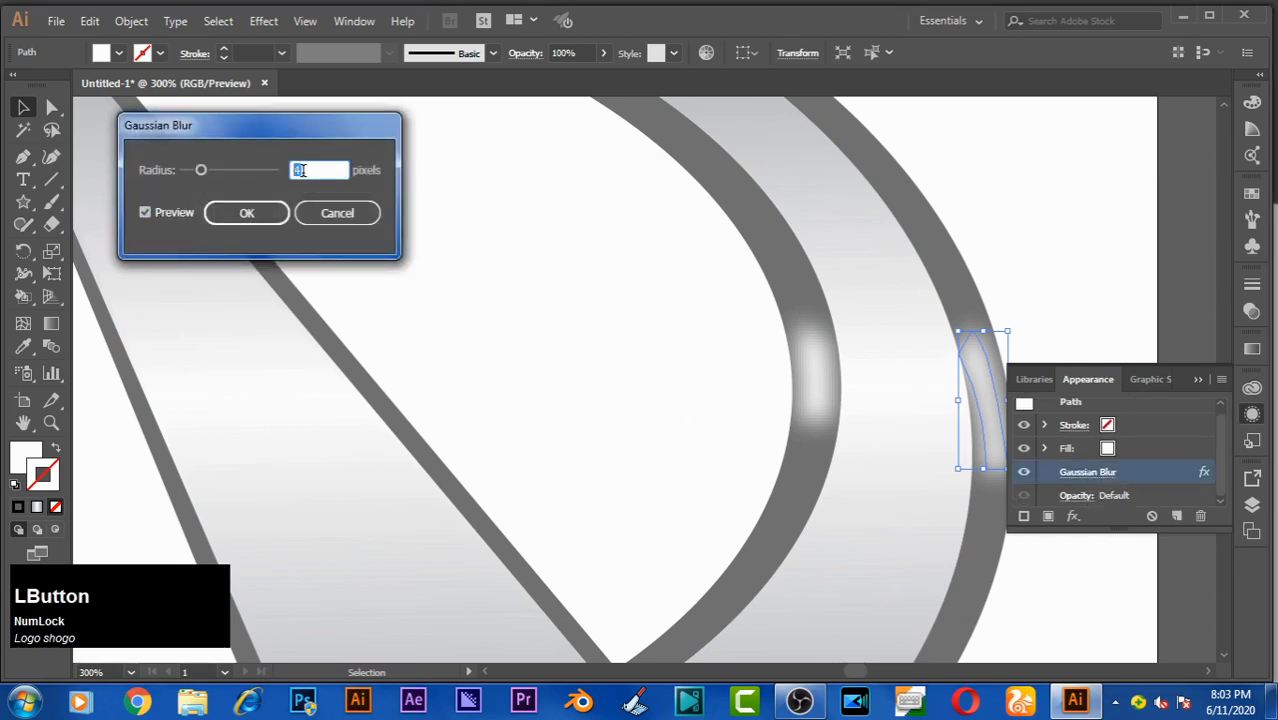
scroll(300, 170, up, 2)
scroll(300, 170, down, 2)
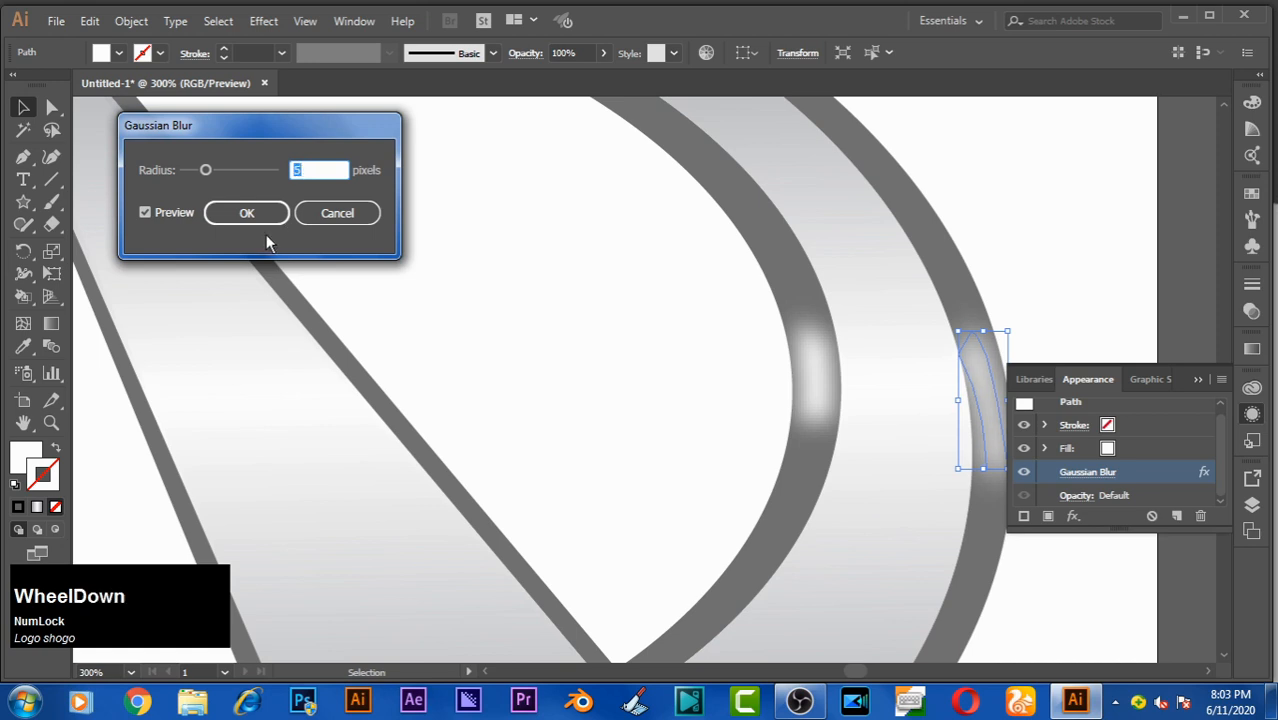
click(245, 211)
Step: Draw a closed four-cornered white Pen shape within the left inner border, its outer side about 35 pt long
drag(742, 368, 522, 361)
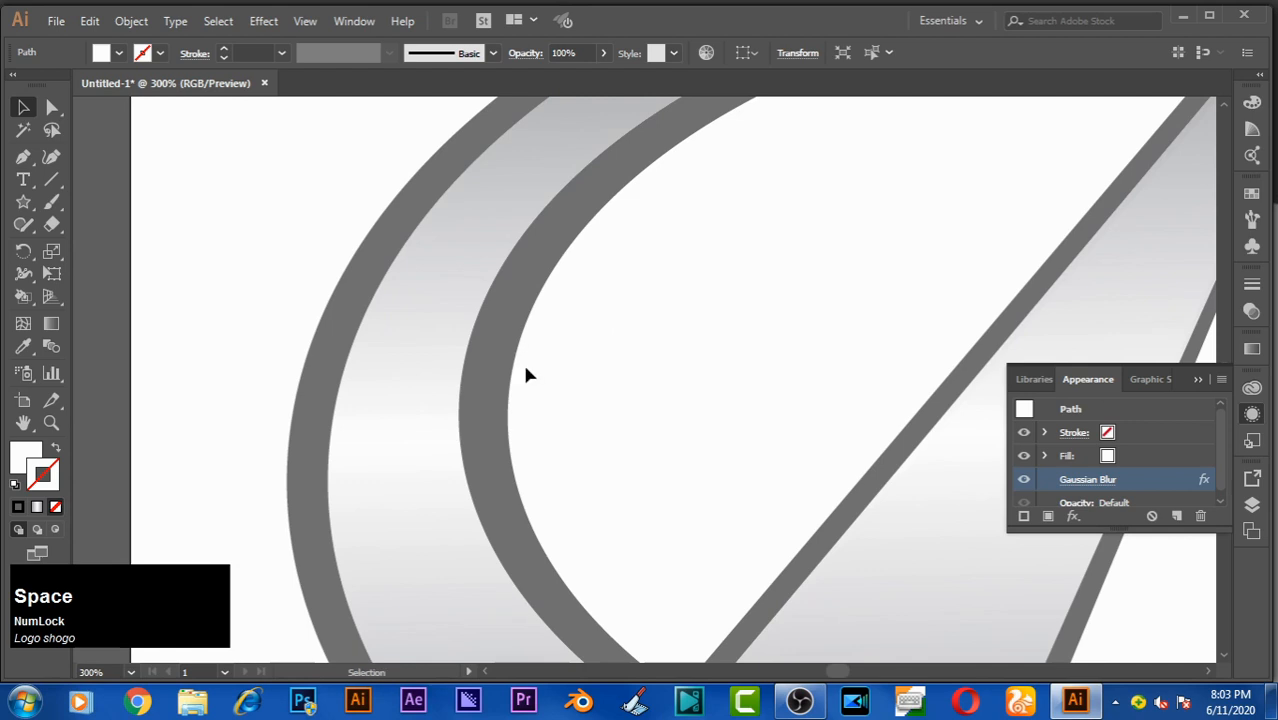
key(p)
click(505, 371)
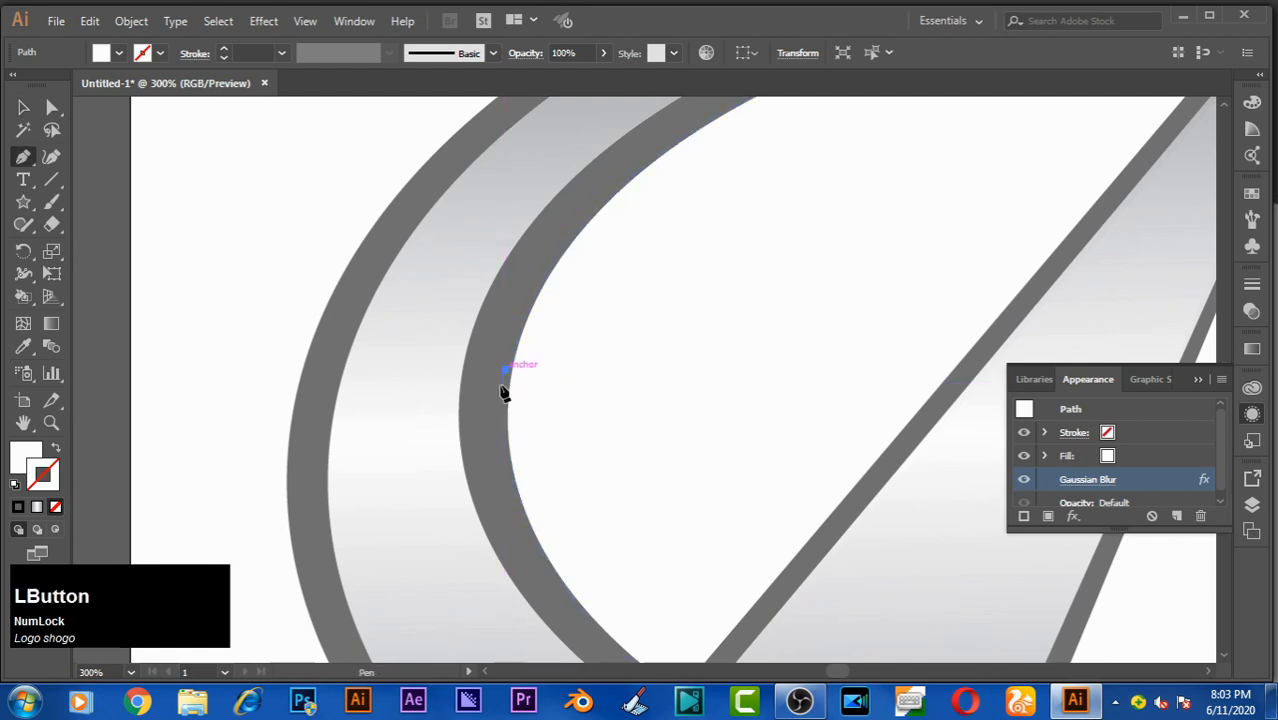
click(505, 472)
click(474, 462)
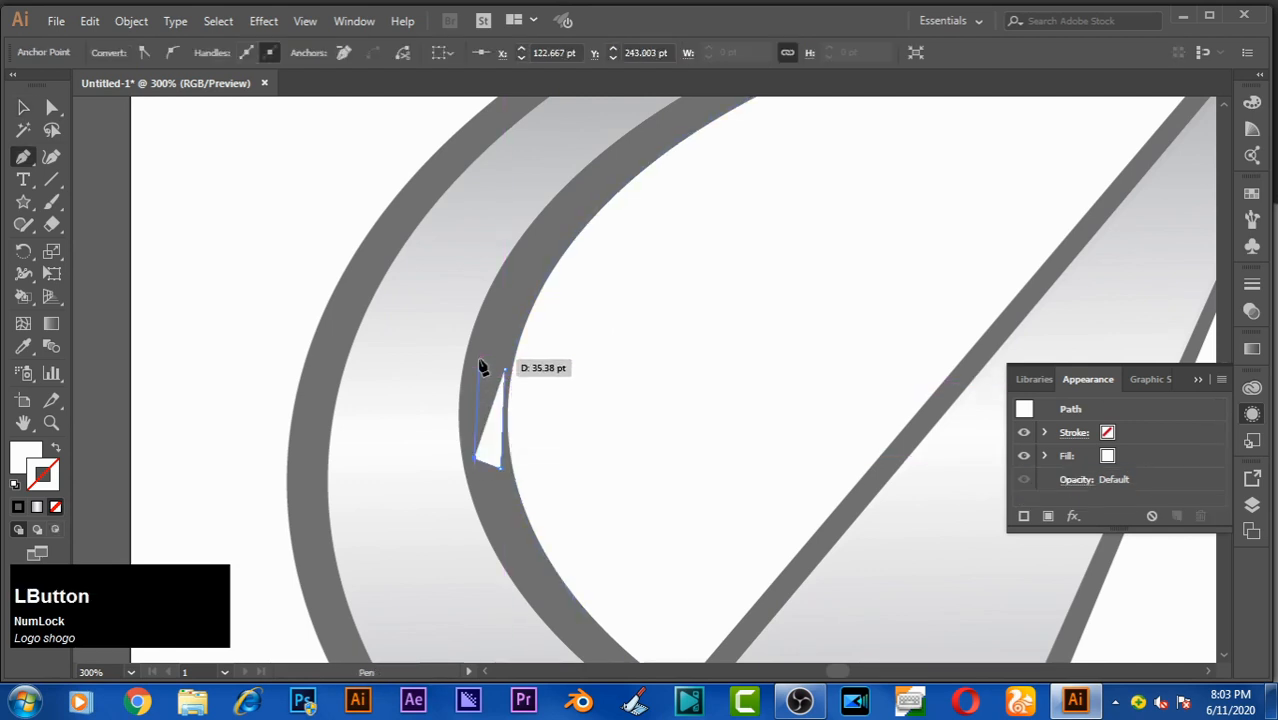
click(480, 362)
click(505, 369)
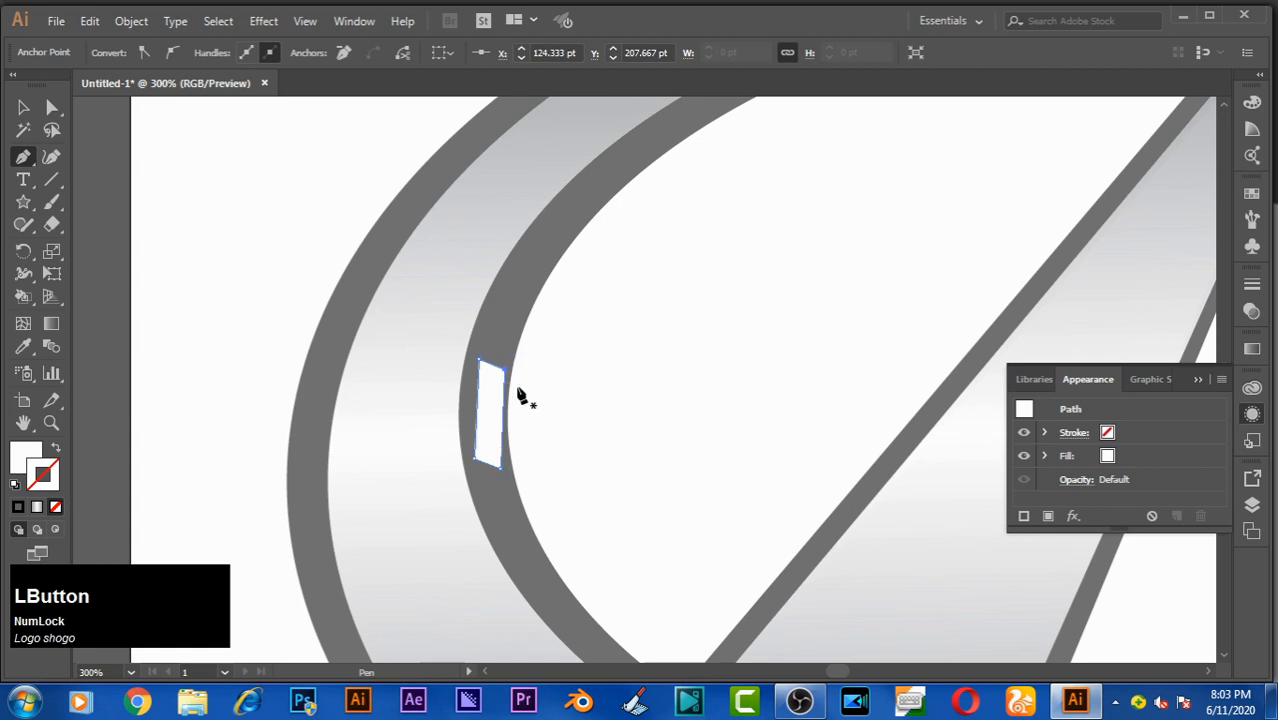
Step: Apply a 4-pixel Gaussian Blur to the white shape within the left inner border
click(260, 21)
mouse_move(330, 338)
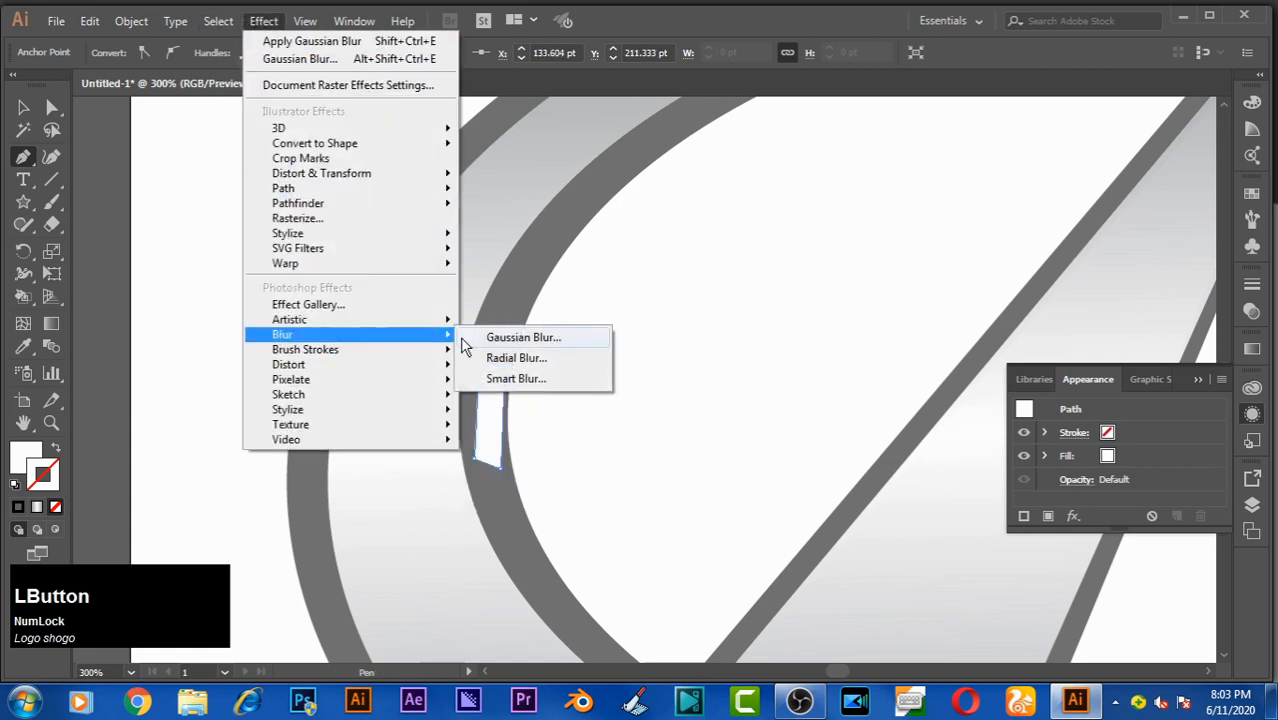
click(518, 338)
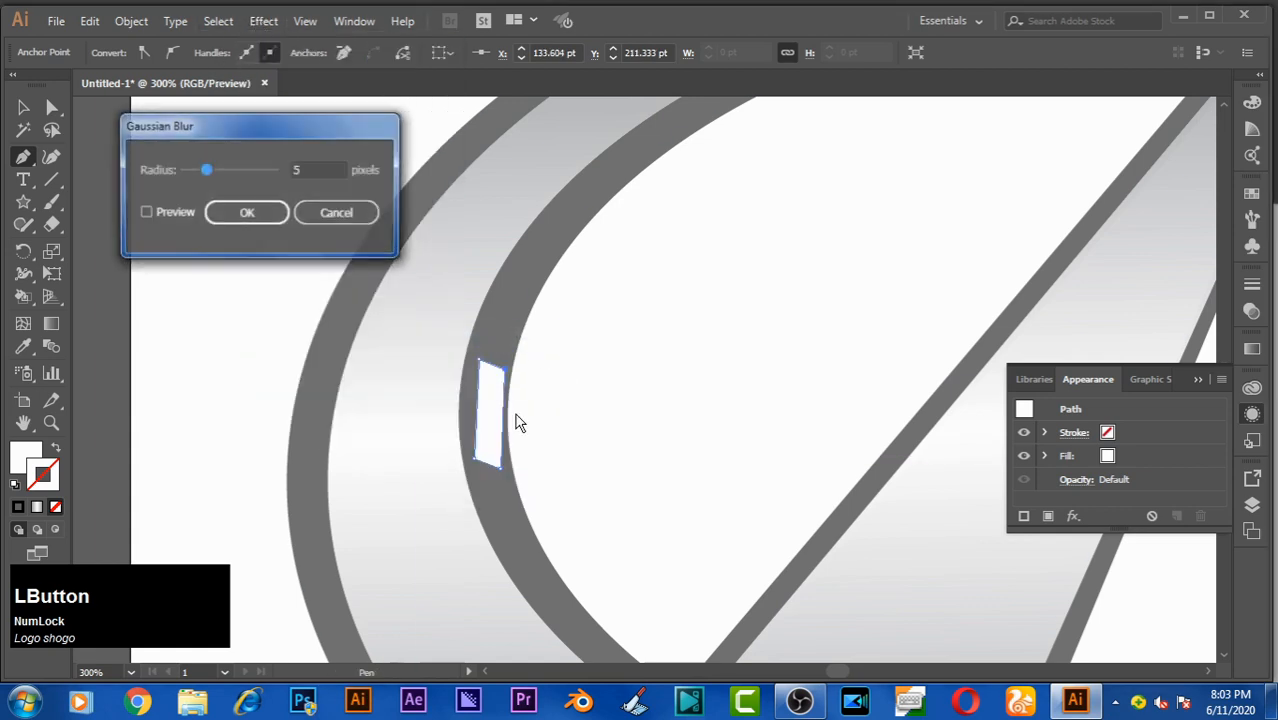
click(146, 212)
drag(318, 170, 276, 169)
scroll(300, 168, down, 1)
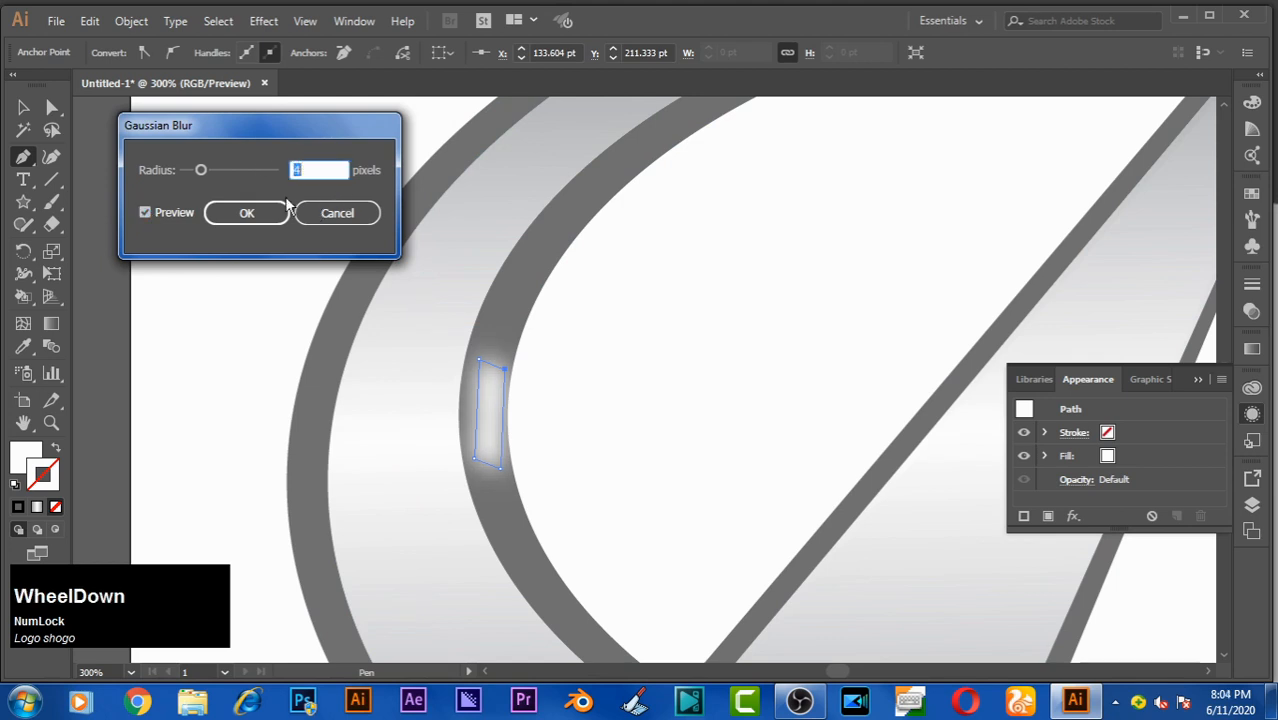
click(257, 214)
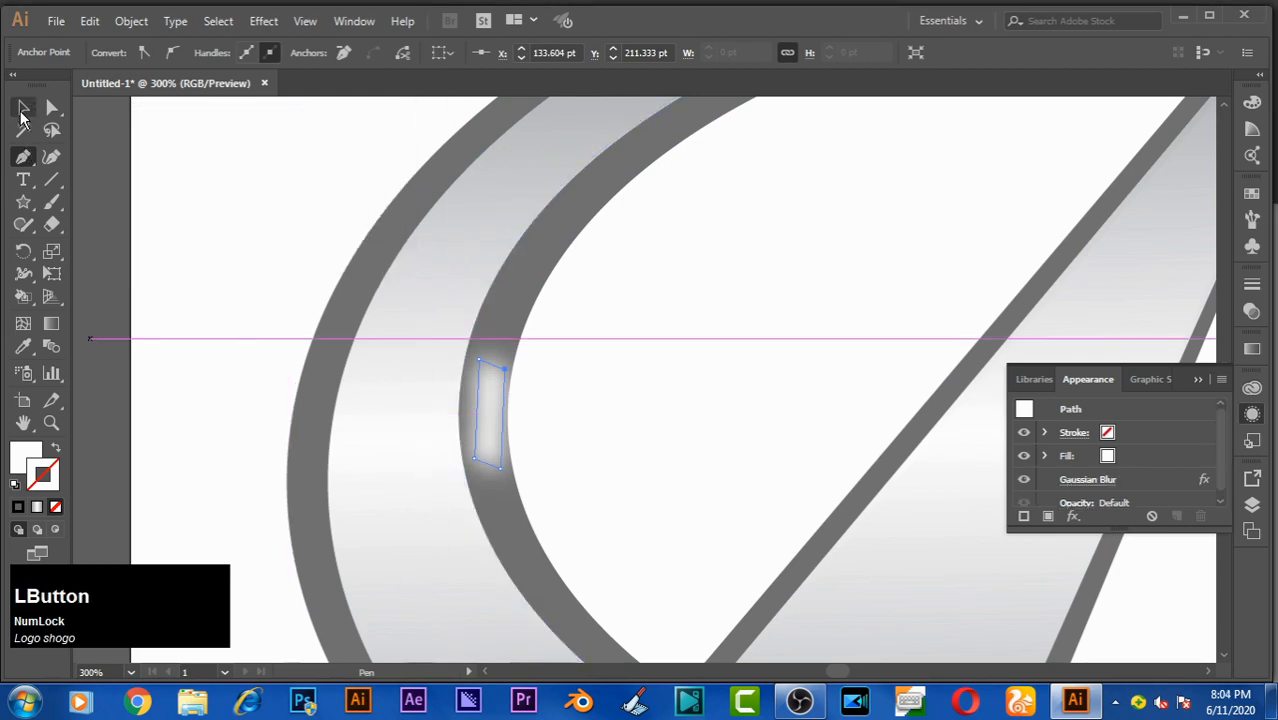
Step: Duplicate the blurred left inner highlight and place the copy on the left outer border
click(23, 109)
click(489, 432)
drag(490, 430, 312, 458)
Step: Reshape the left outer highlight to the border's slant by moving its upper corners up and its lower inner corner slightly inward
key(a)
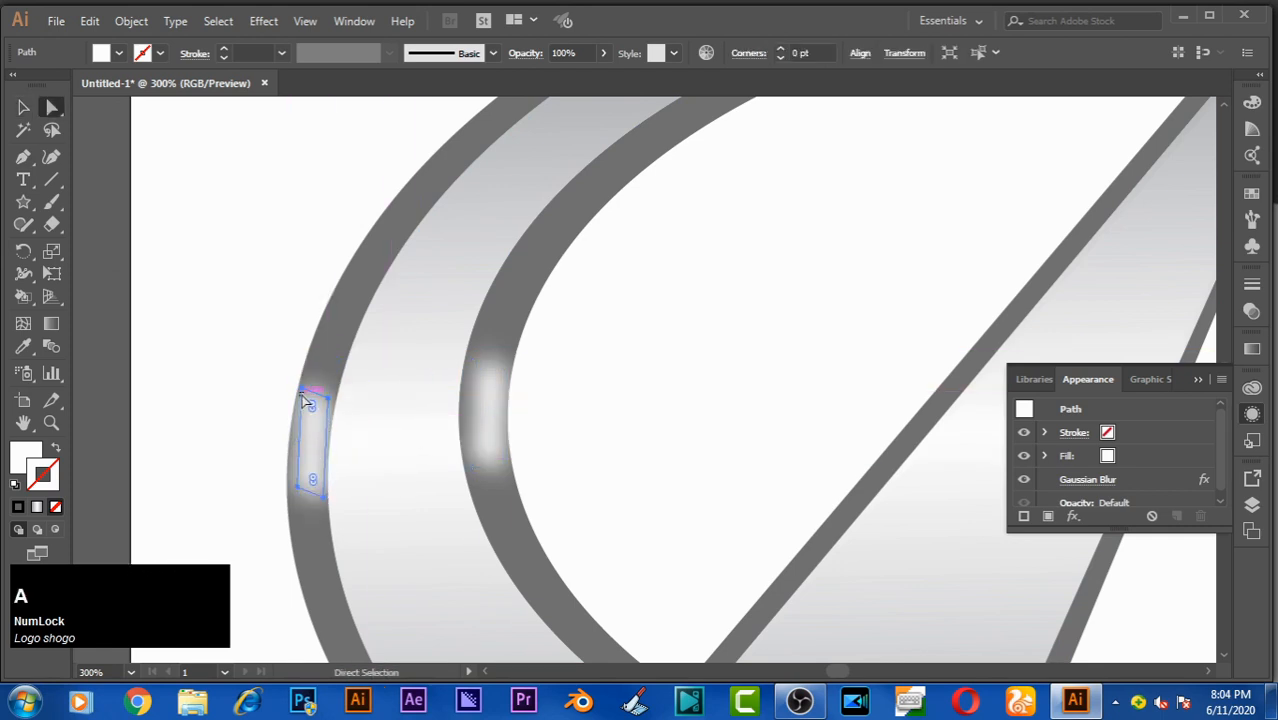
drag(305, 400, 312, 384)
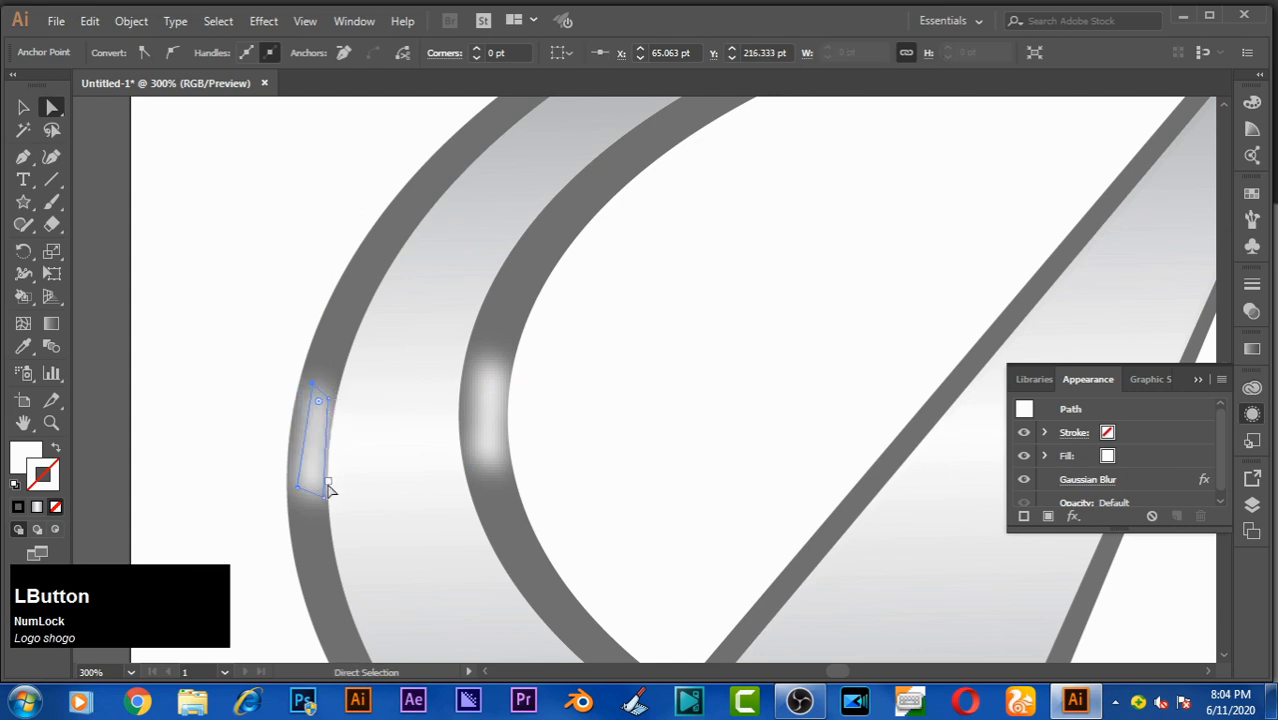
drag(322, 500, 315, 495)
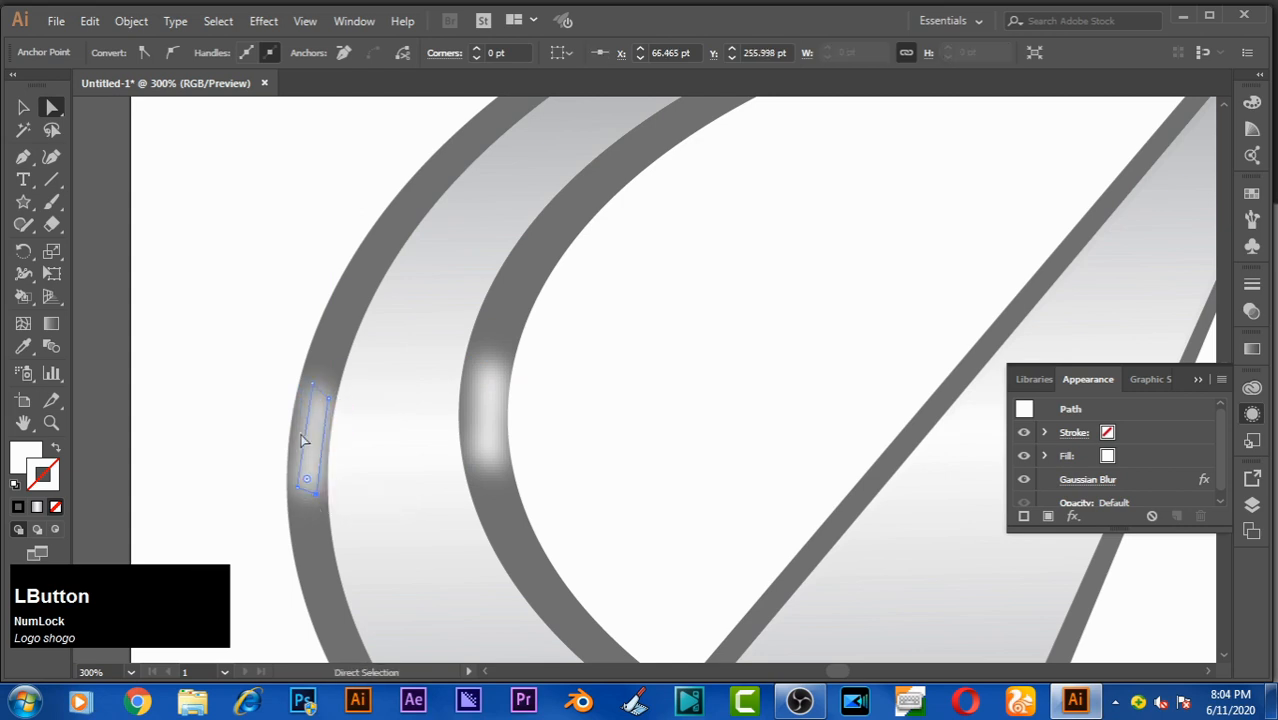
drag(329, 395, 333, 360)
key(ctrl)
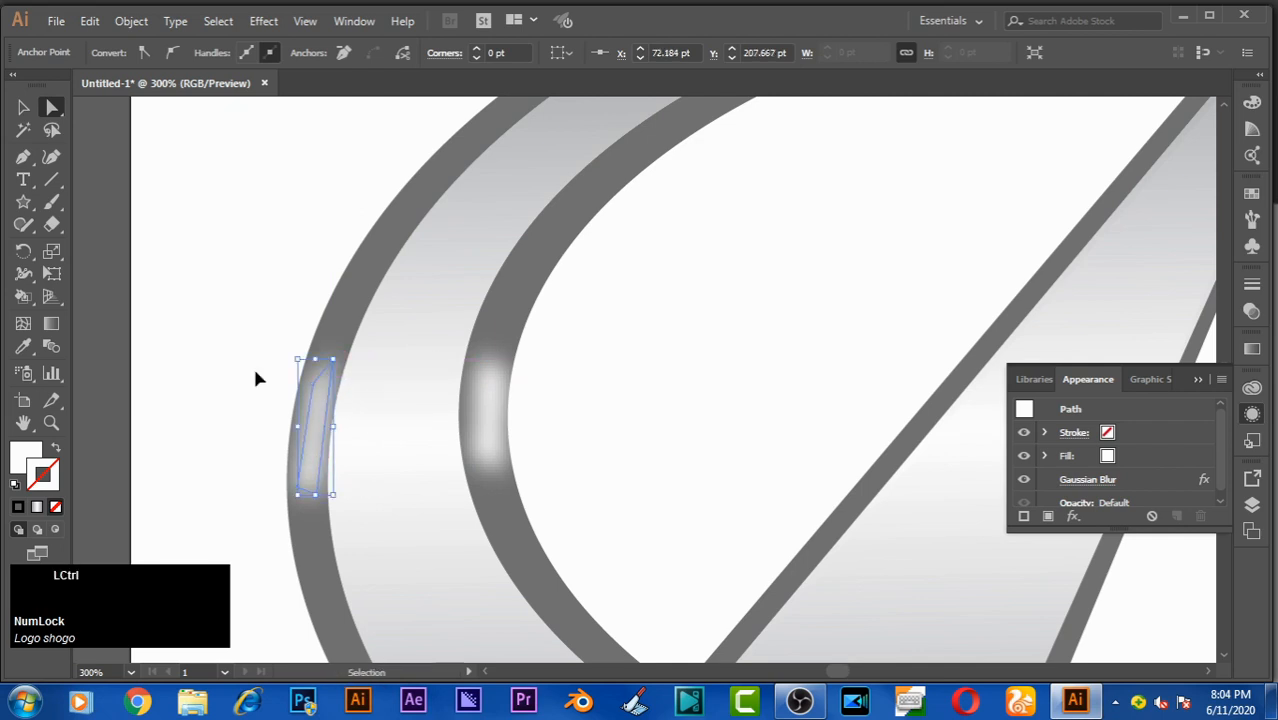
Step: Extend the left outer highlight further up the border by raising its upper corners, and adjust its lower outer corner upward
key(ctrl+0)
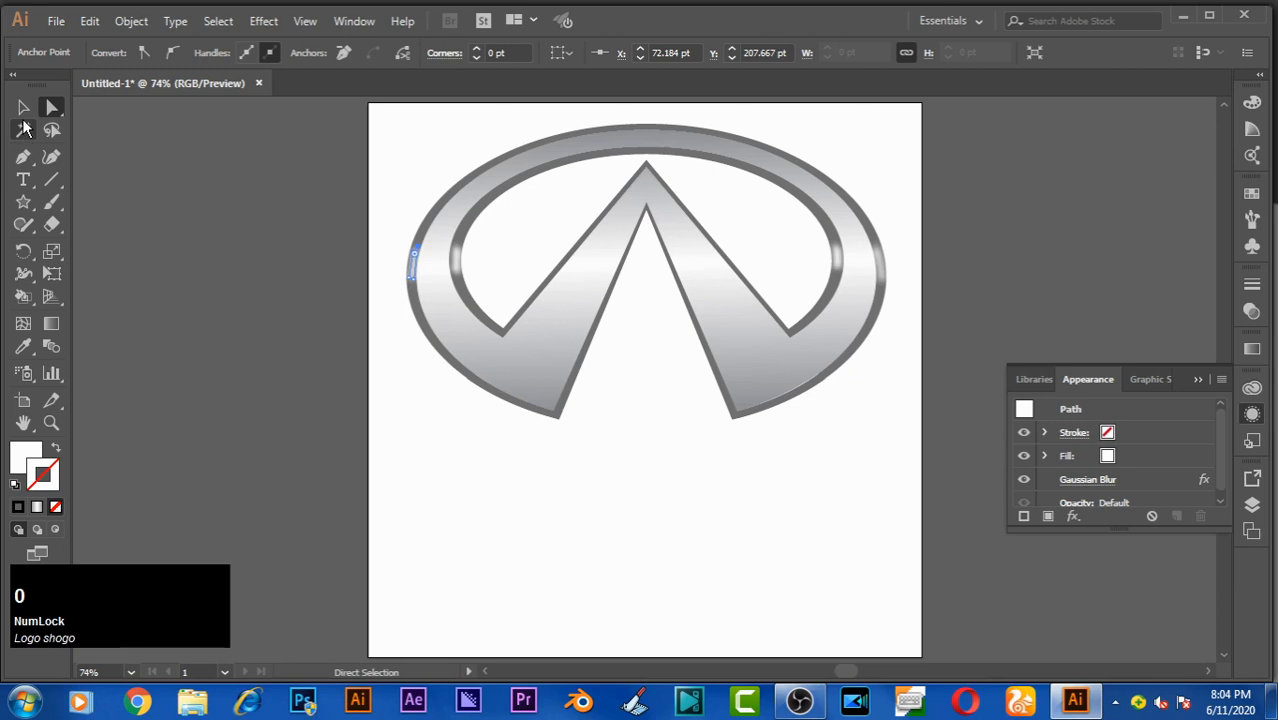
key(a)
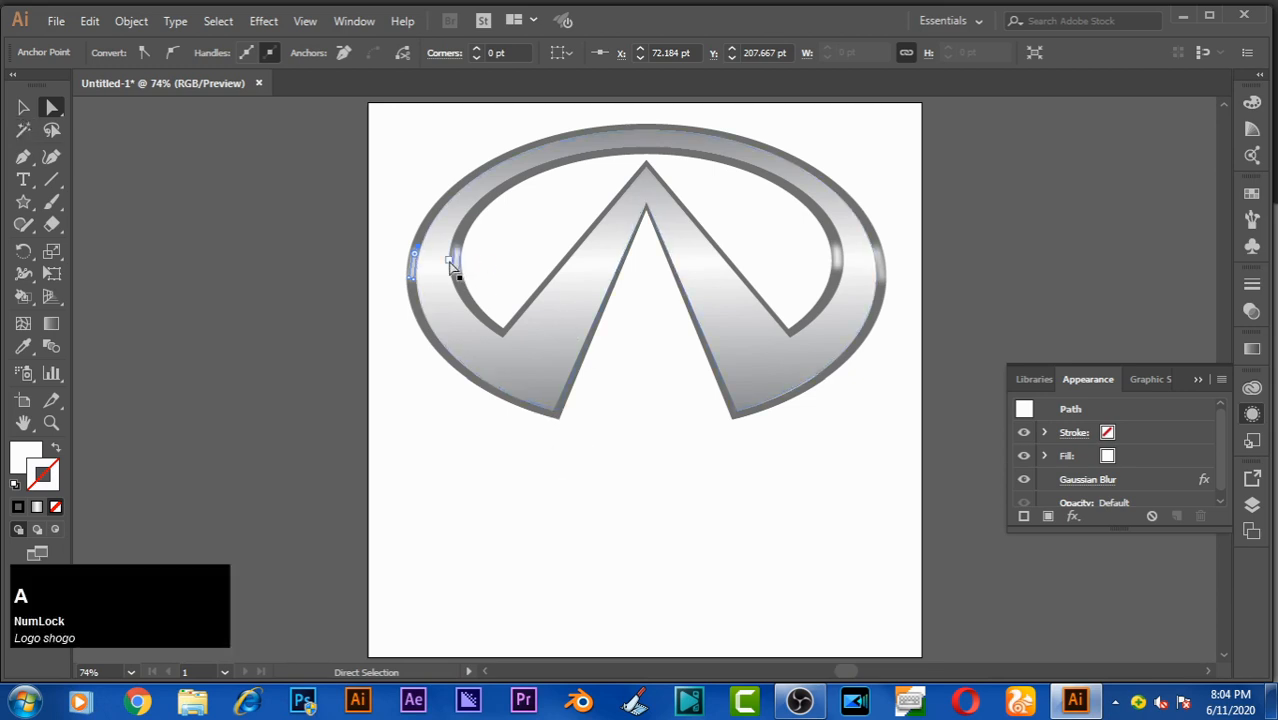
key(ctrl)
key(ctrl+equal)
key(ctrl+equal)
key(ctrl+equal)
key(ctrl+equal)
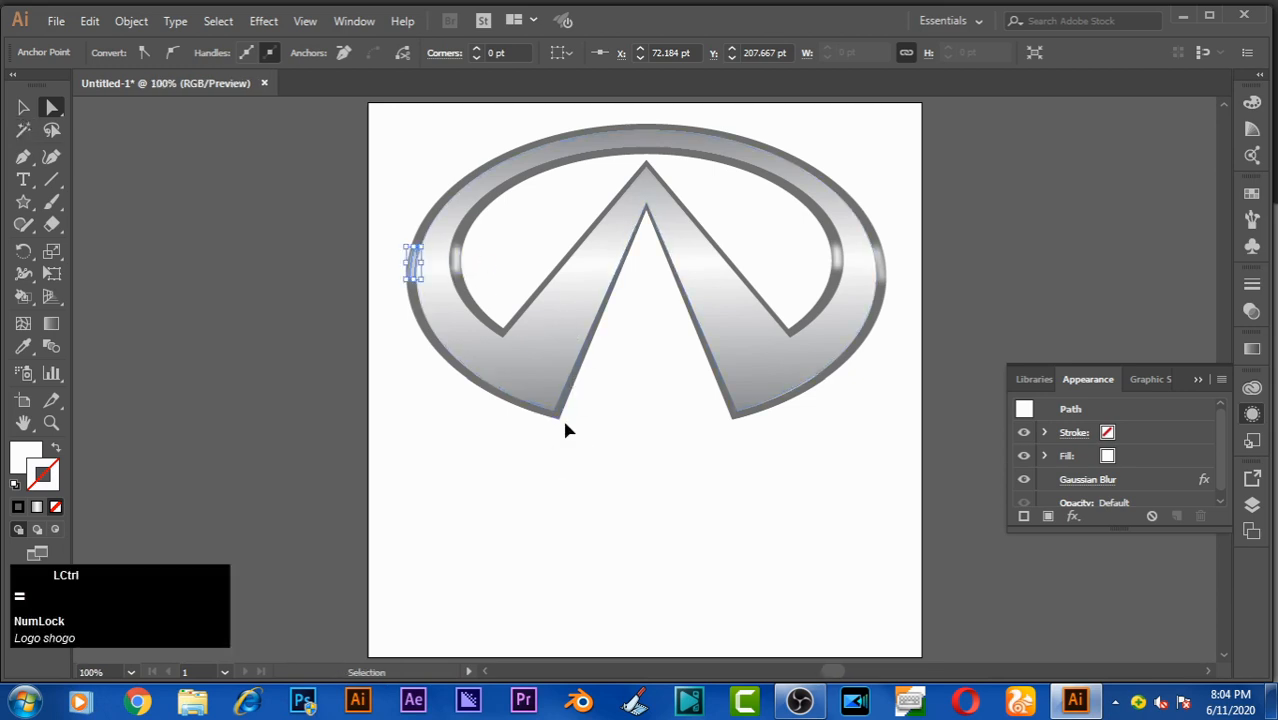
key(a)
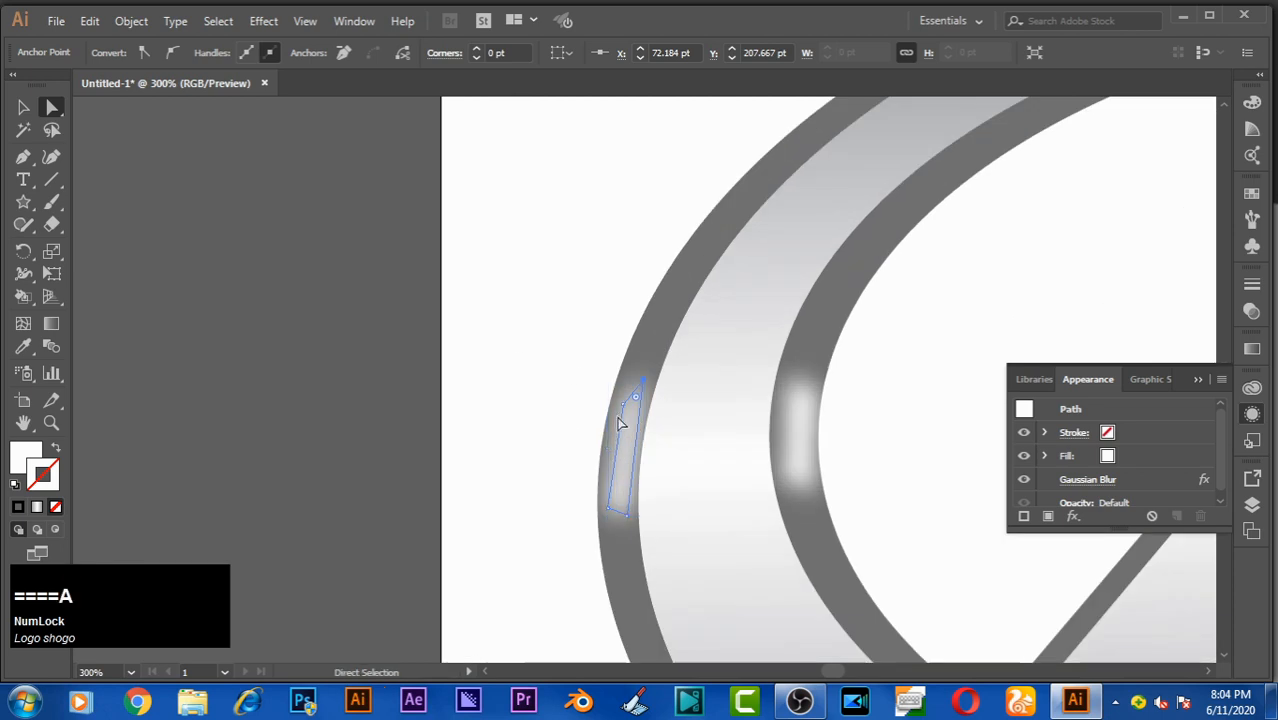
drag(622, 407, 650, 364)
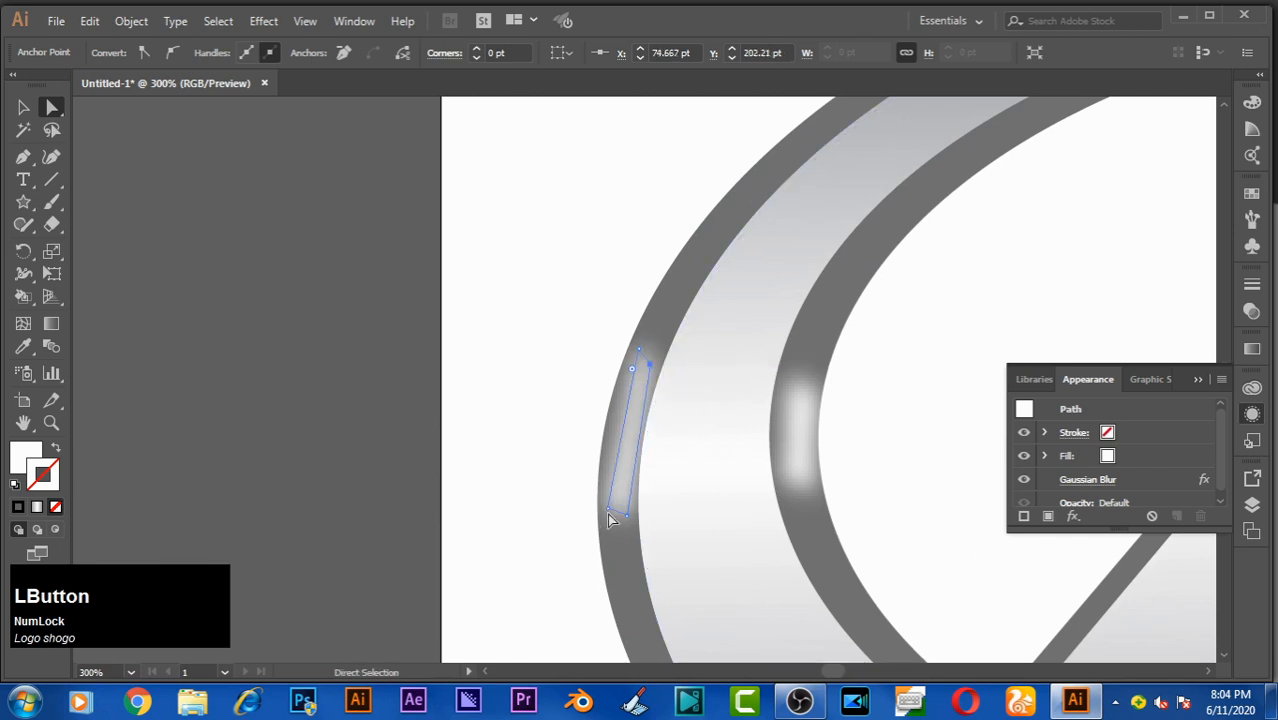
drag(609, 513, 621, 448)
key(space)
Step: Shorten the left inner highlight by moving its lower corners up, and deselect it with the whole artboard in view
click(790, 495)
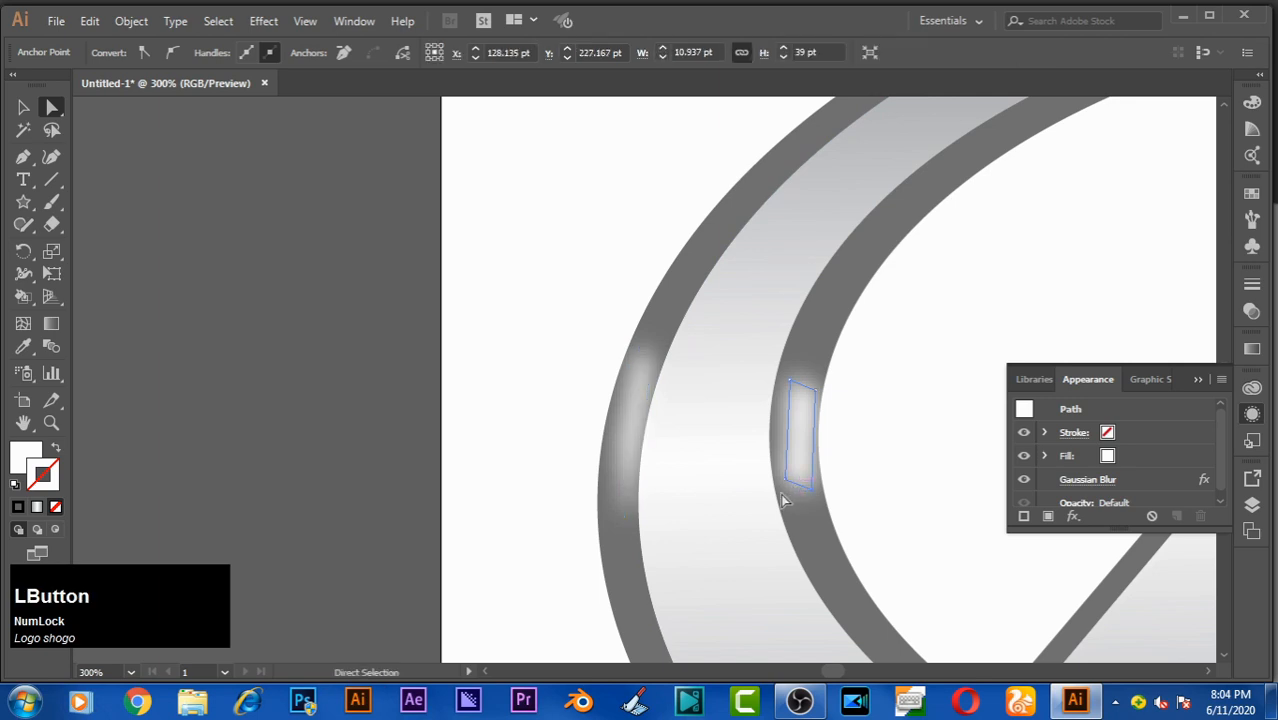
drag(785, 490, 800, 428)
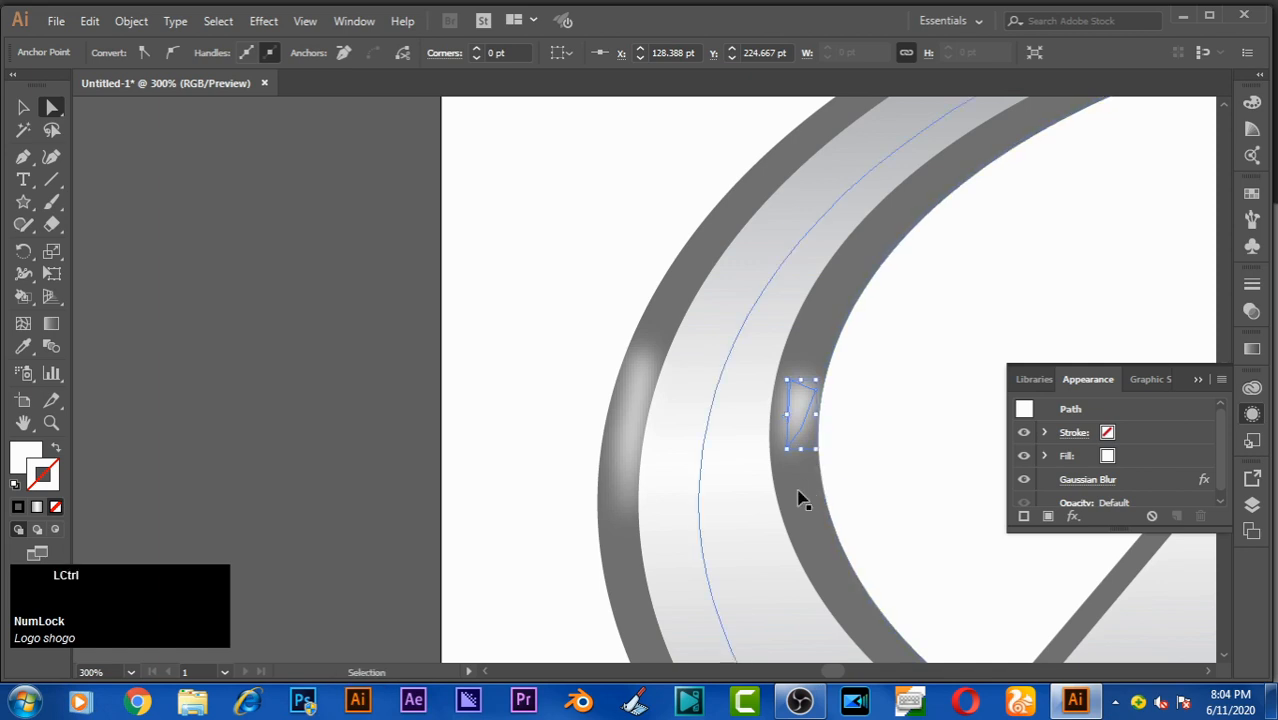
key(ctrl+0)
click(698, 497)
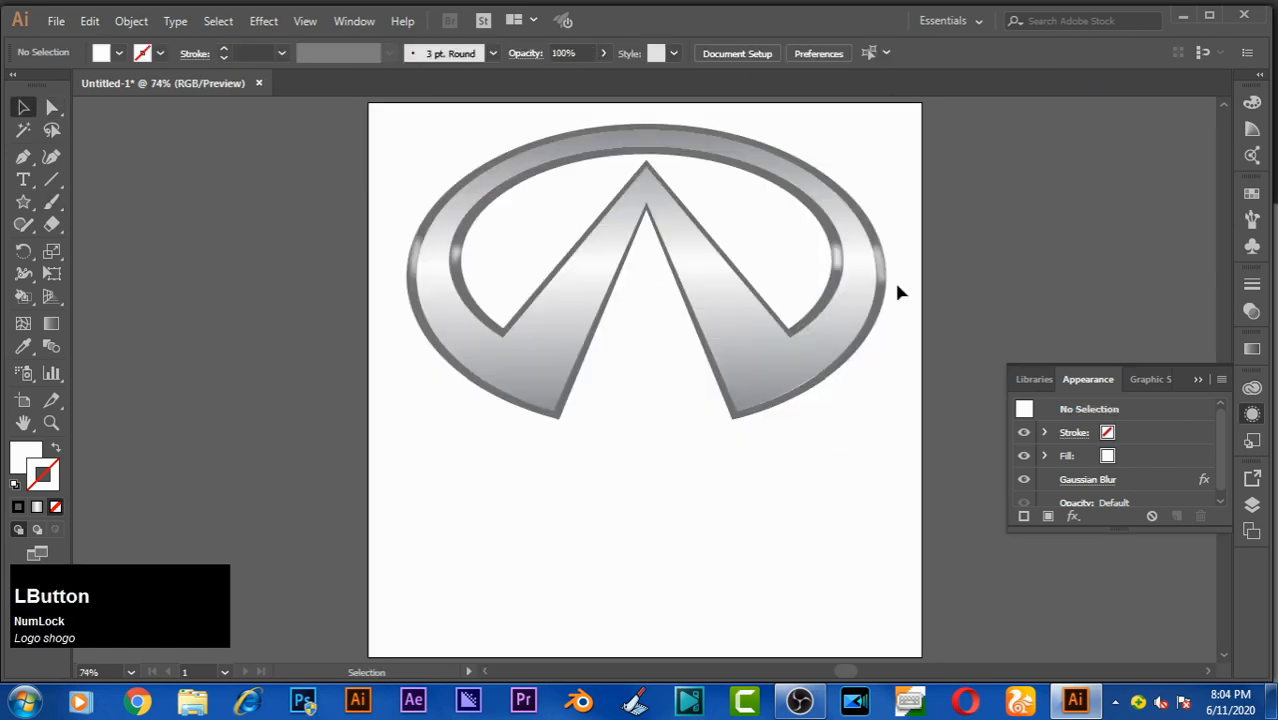
click(1197, 380)
Step: Create an 800 by 800 pt white rectangle from a point in the empty area below the emblem
scroll(551, 442, up, 1)
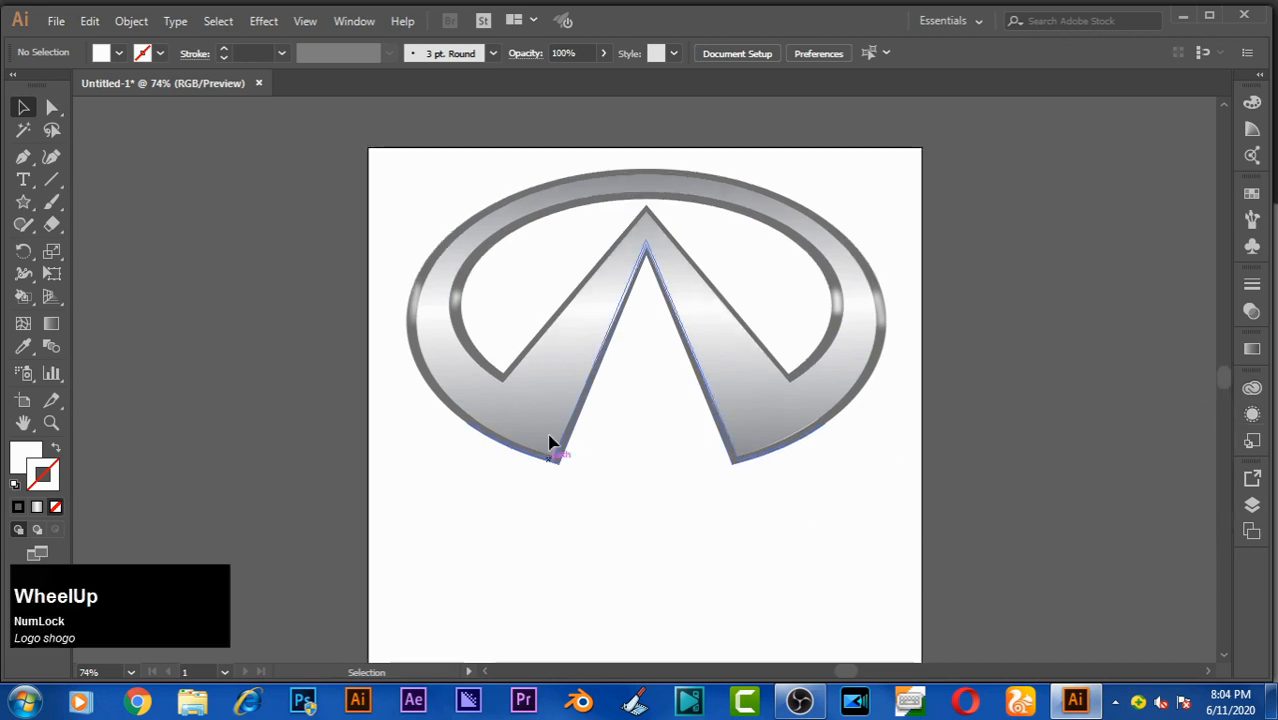
scroll(551, 442, down, 1)
scroll(549, 442, up, 1)
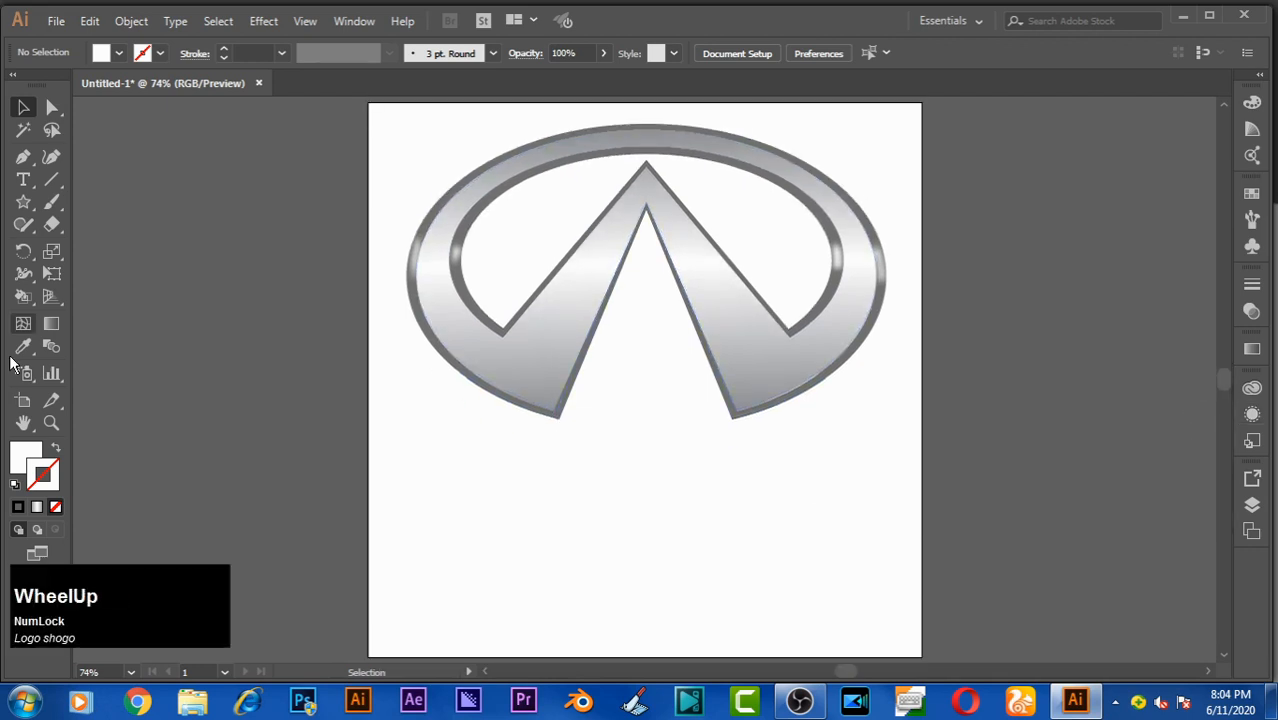
key(m)
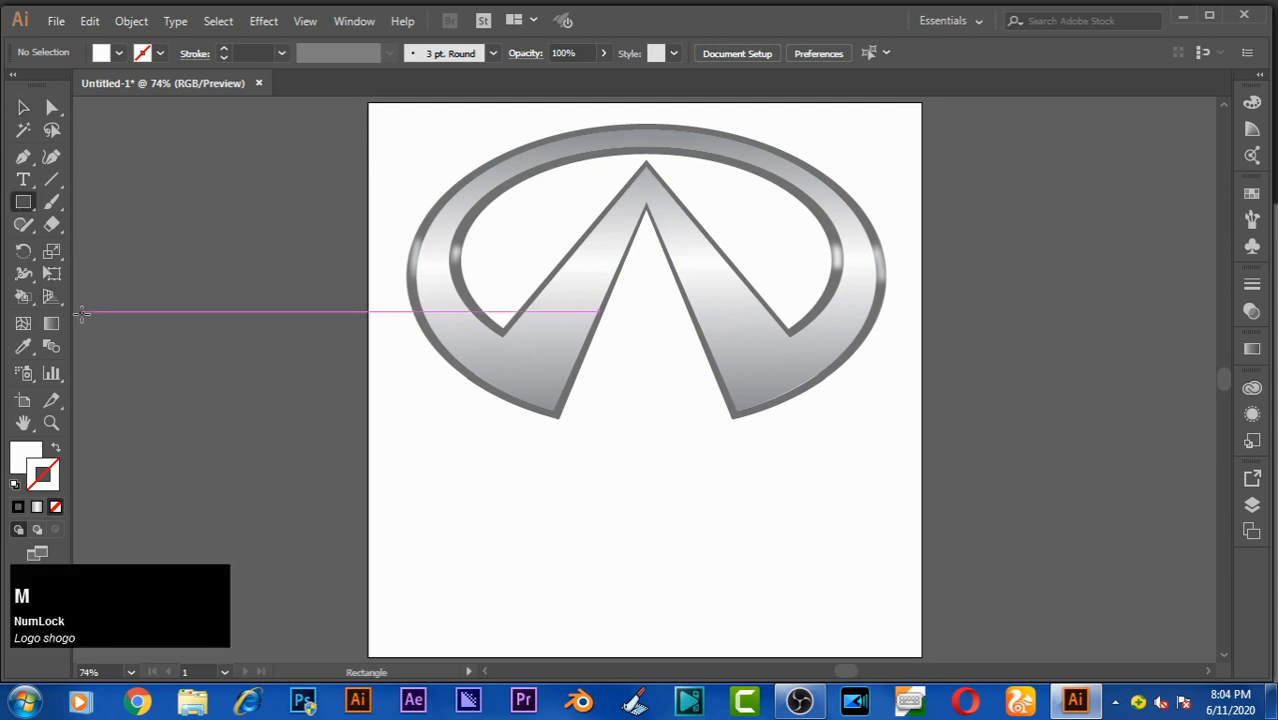
click(687, 523)
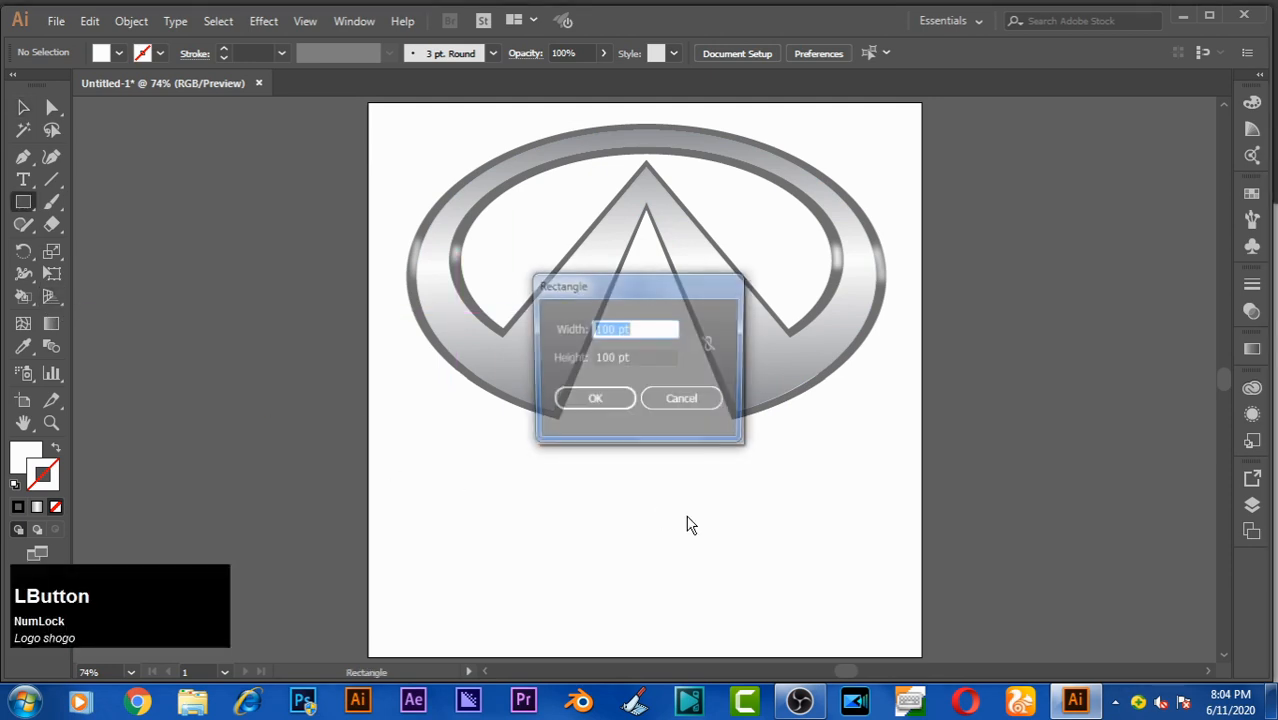
click(630, 358)
text(800)
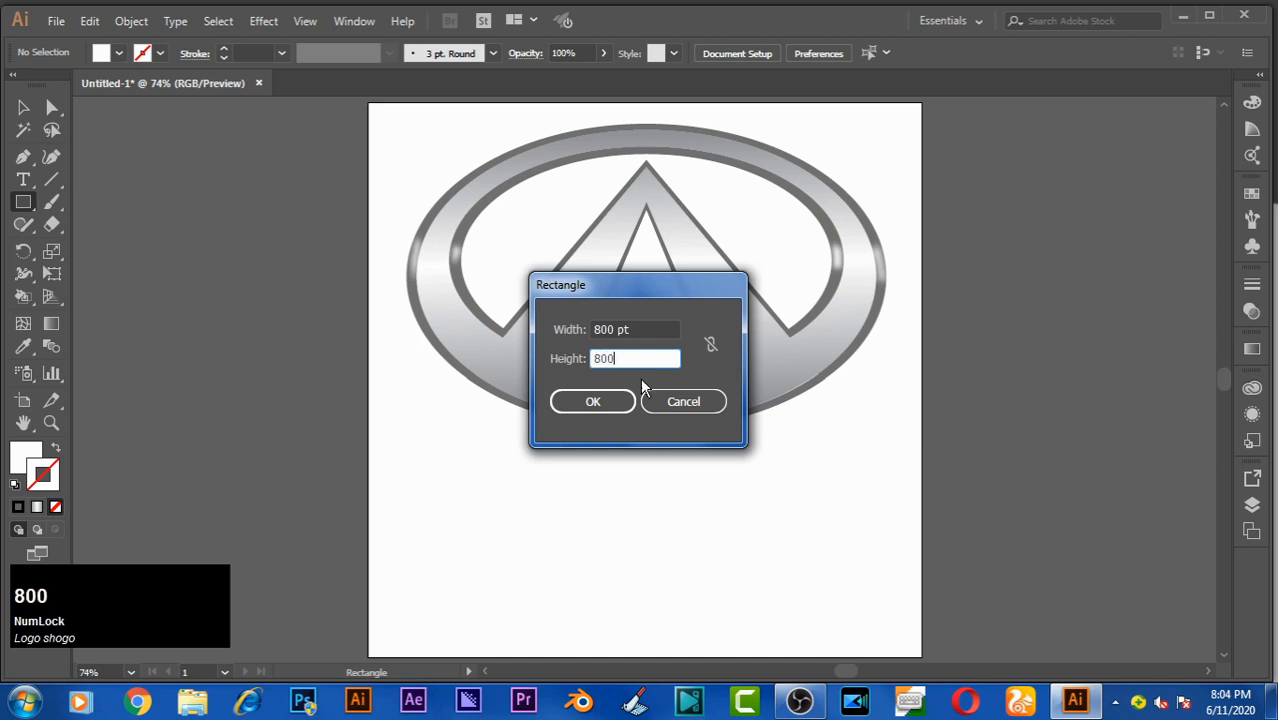
click(596, 401)
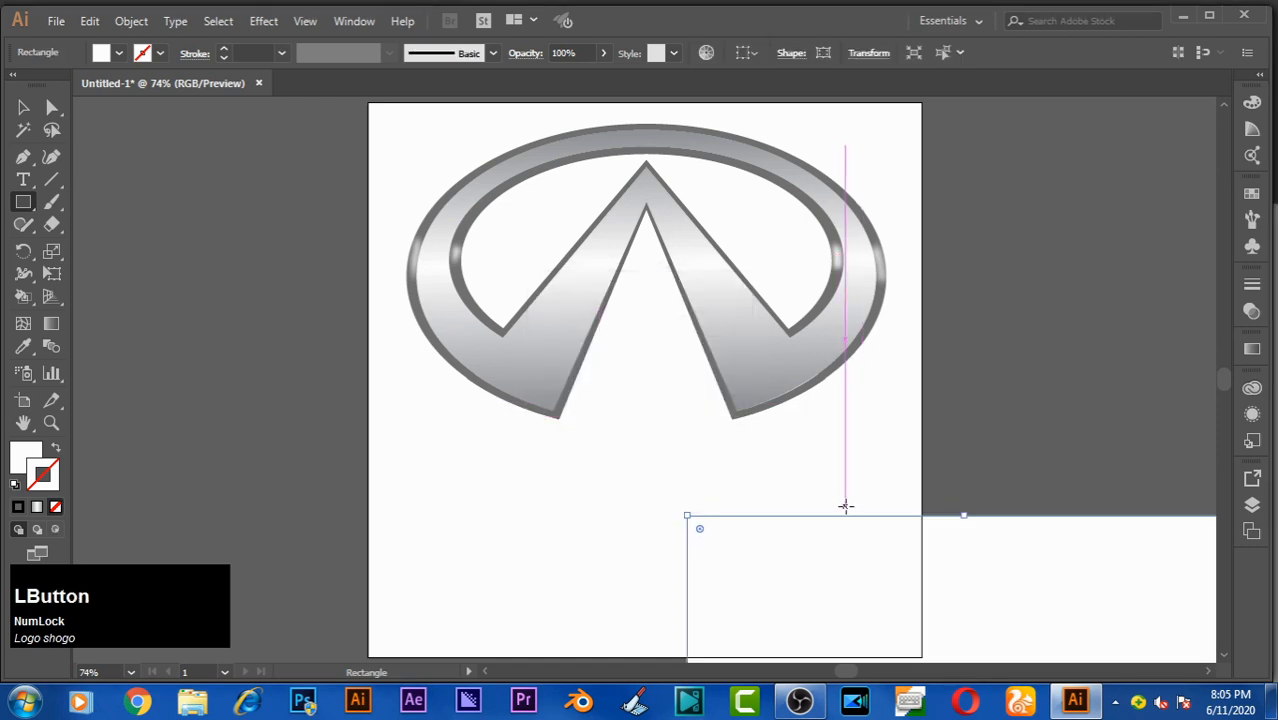
Step: Move the white rectangle over the artboard and send it backward until it lies behind the emblem
key(v)
drag(968, 540, 649, 169)
key(ctrl)
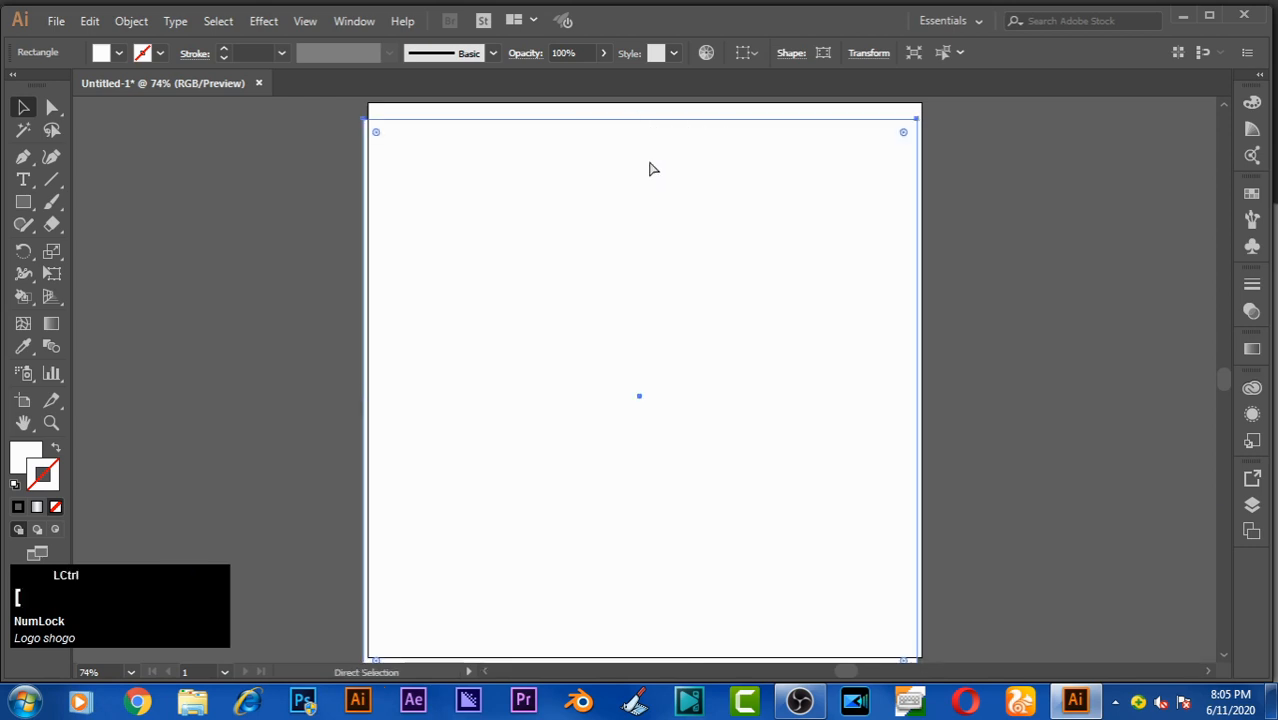
ctrl+click(649, 169)
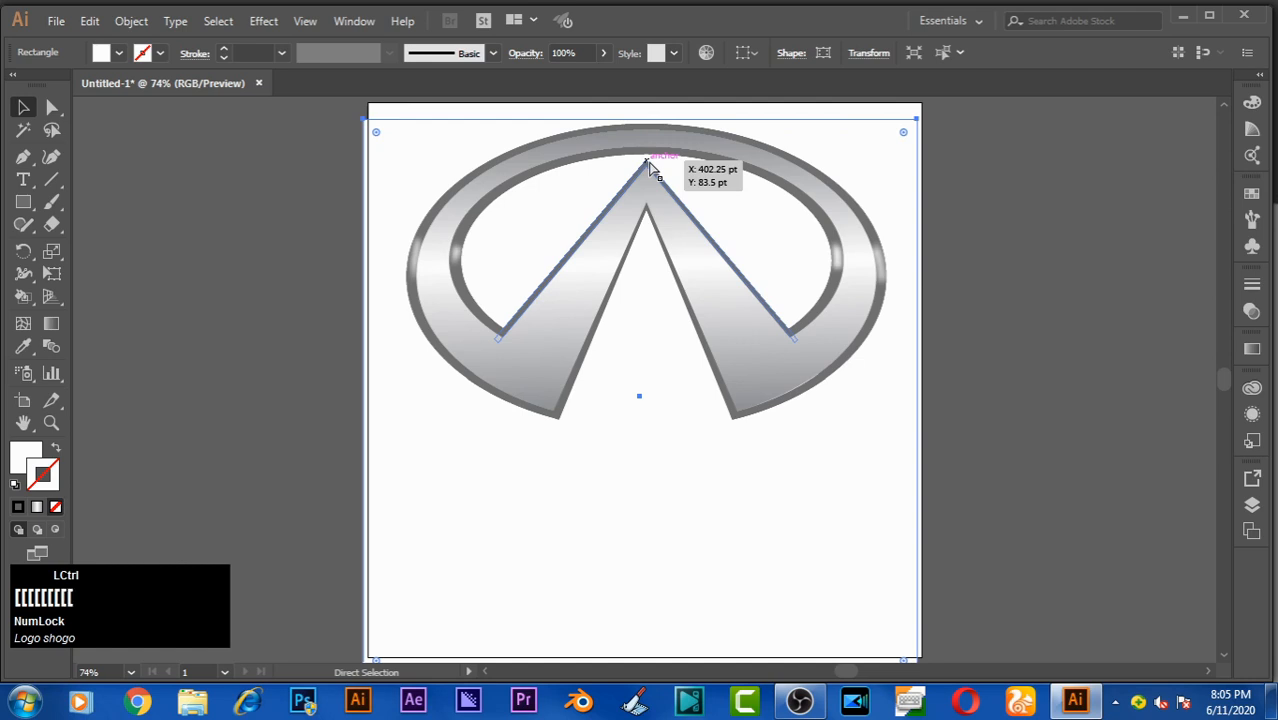
Step: Shift the background rectangle off to the left of the artboard and group all the emblem parts
drag(753, 491, 200, 494)
drag(401, 120, 911, 481)
key(ctrl)
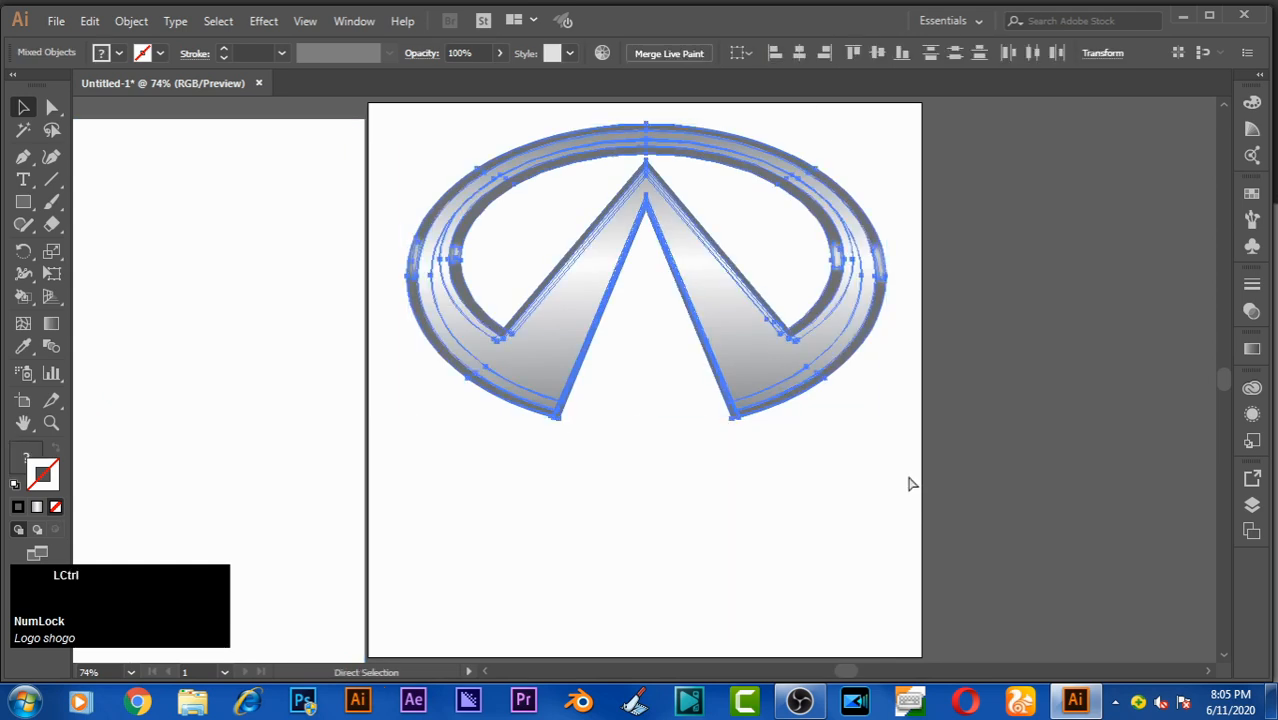
key(ctrl+g)
Step: Move the rectangle back over the artboard behind the emblem, give it the default white fill and 1 pt black stroke, and deselect it
drag(433, 418, 896, 402)
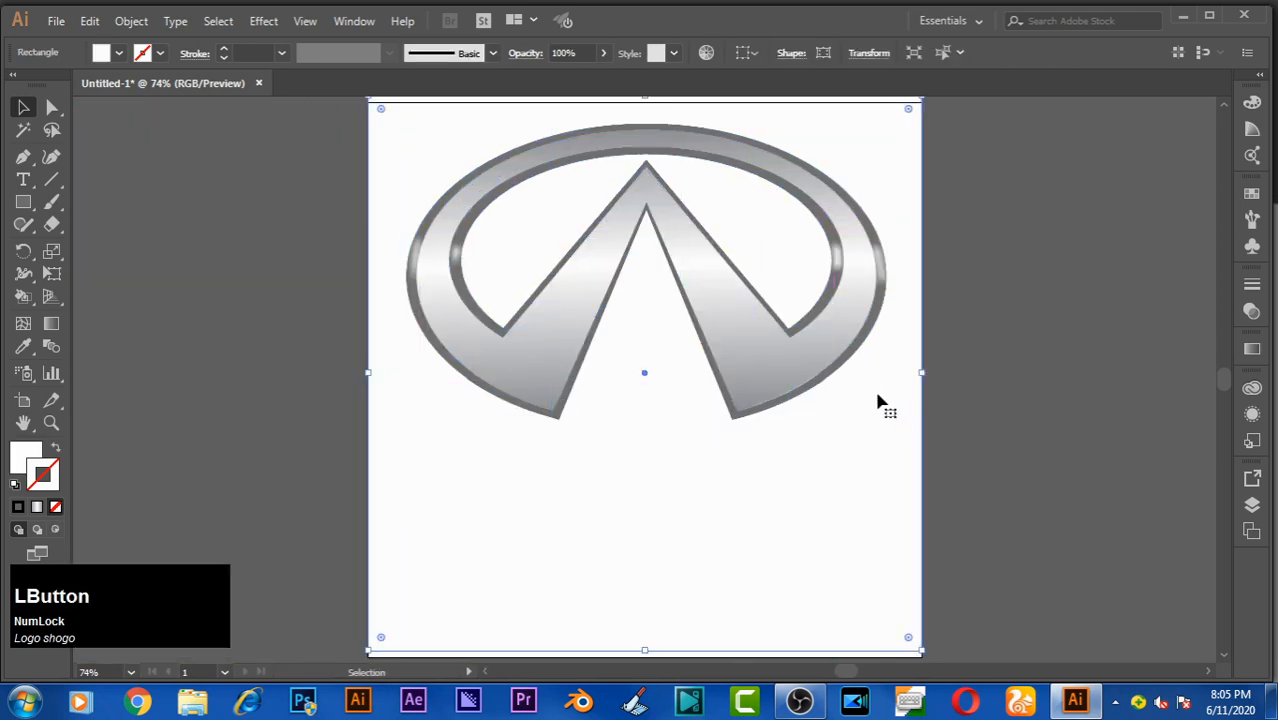
click(14, 485)
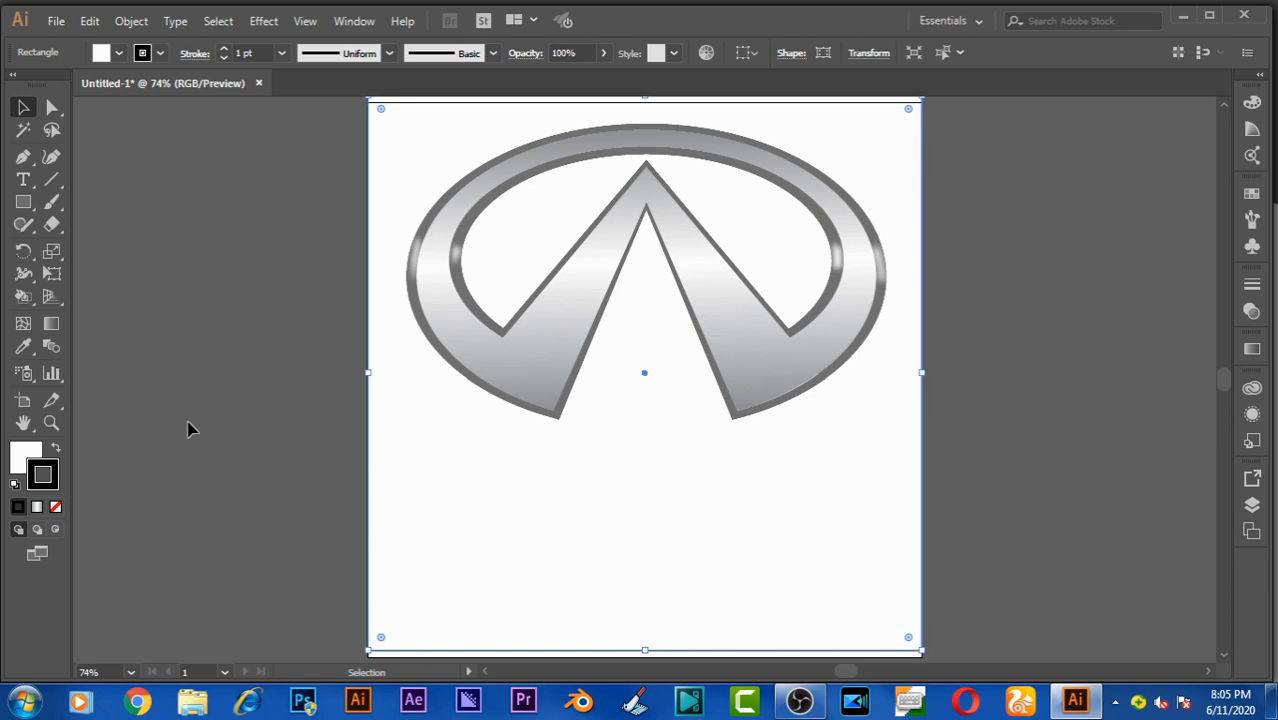
click(231, 405)
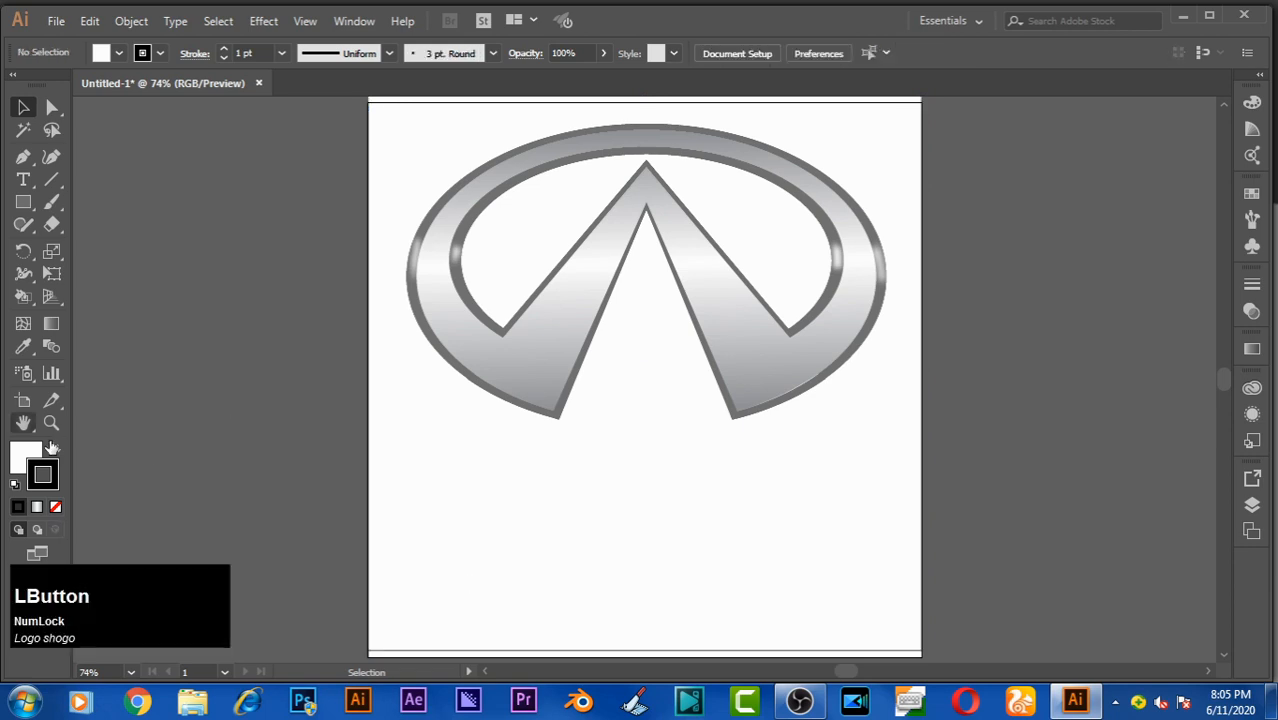
Step: Add the point text "INFINITI" in capitals below the emblem and select it as an object
click(430, 528)
key(Caps_Lock)
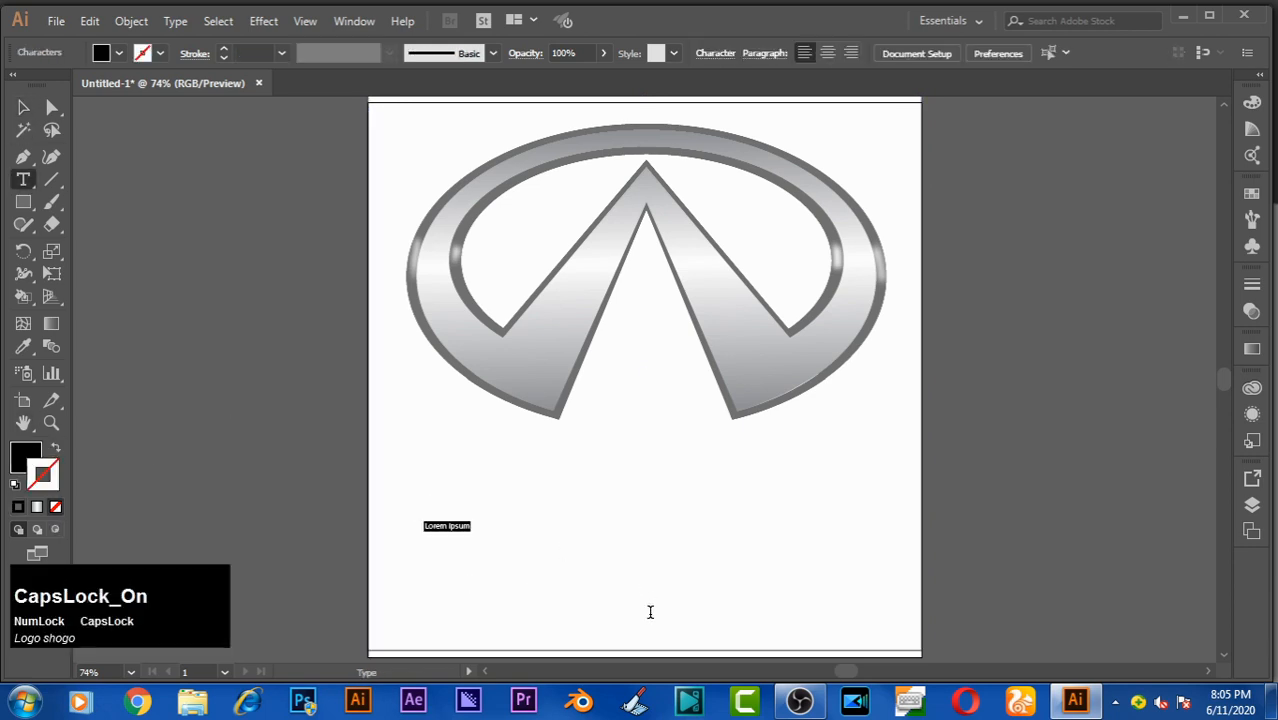
text(INFINITI)
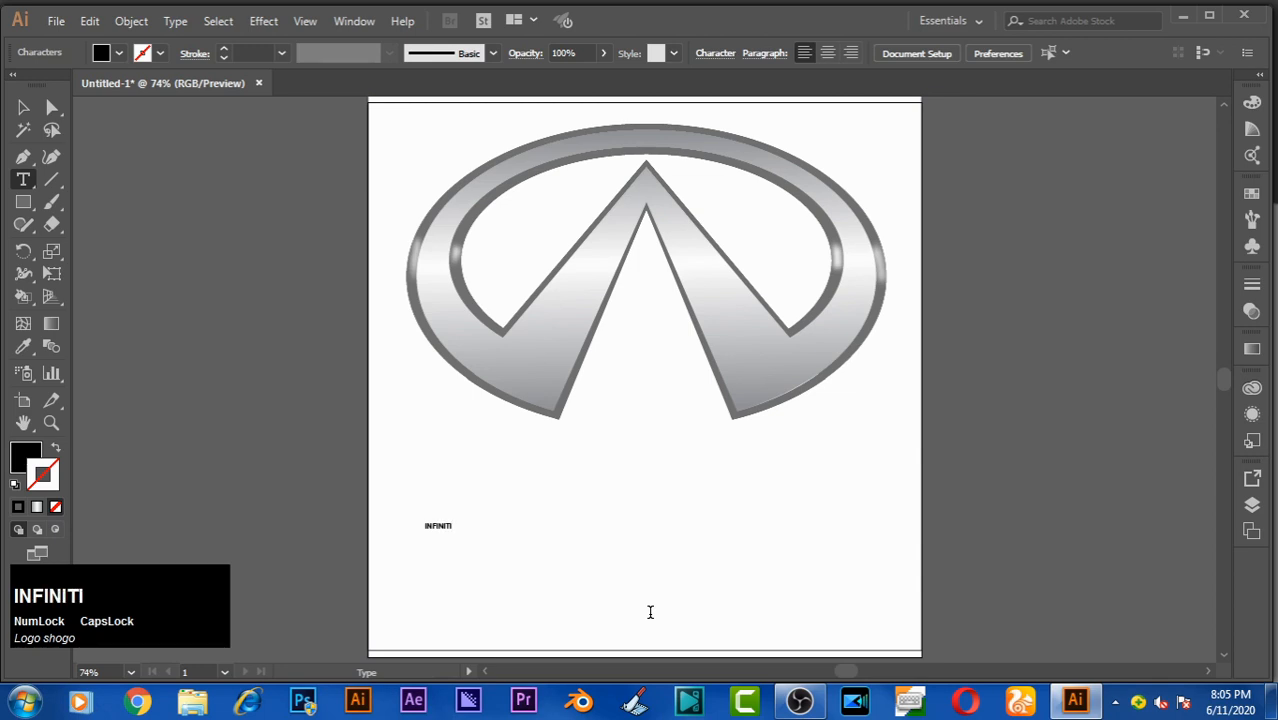
click(24, 110)
Step: Set the INFINITI text's font size to 200 pt
key(ctrl+t)
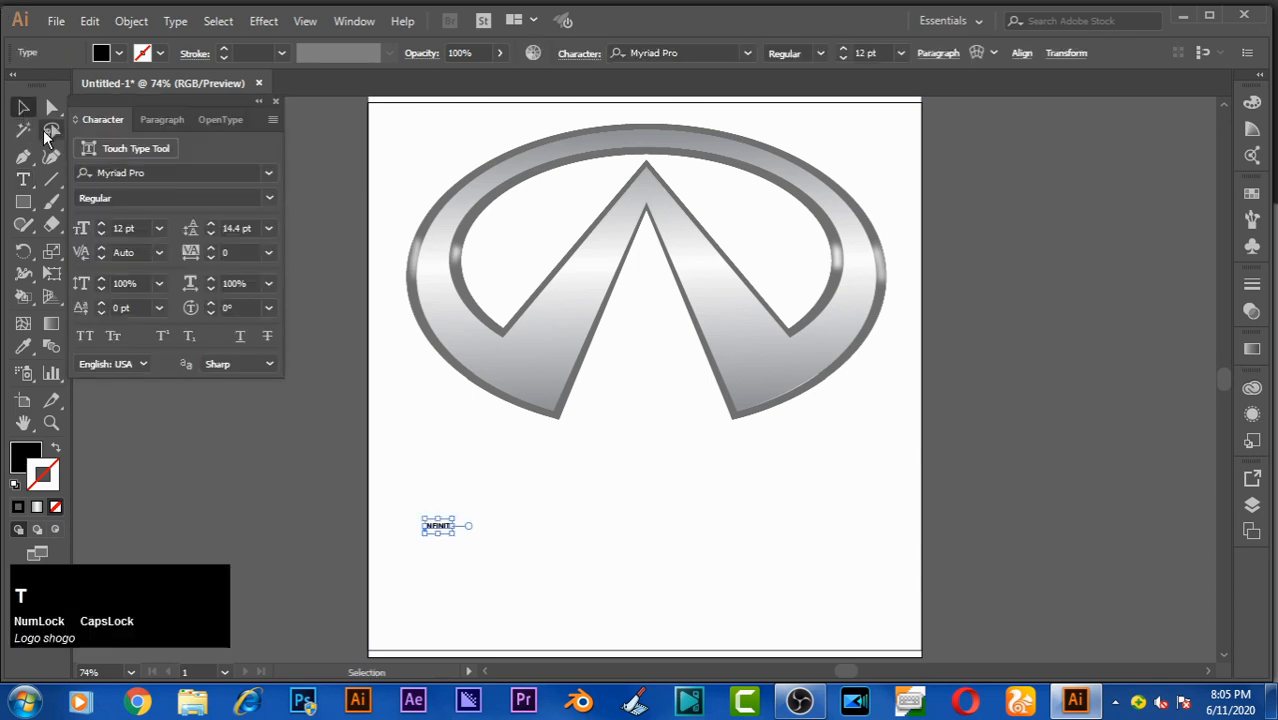
click(135, 226)
text(2)
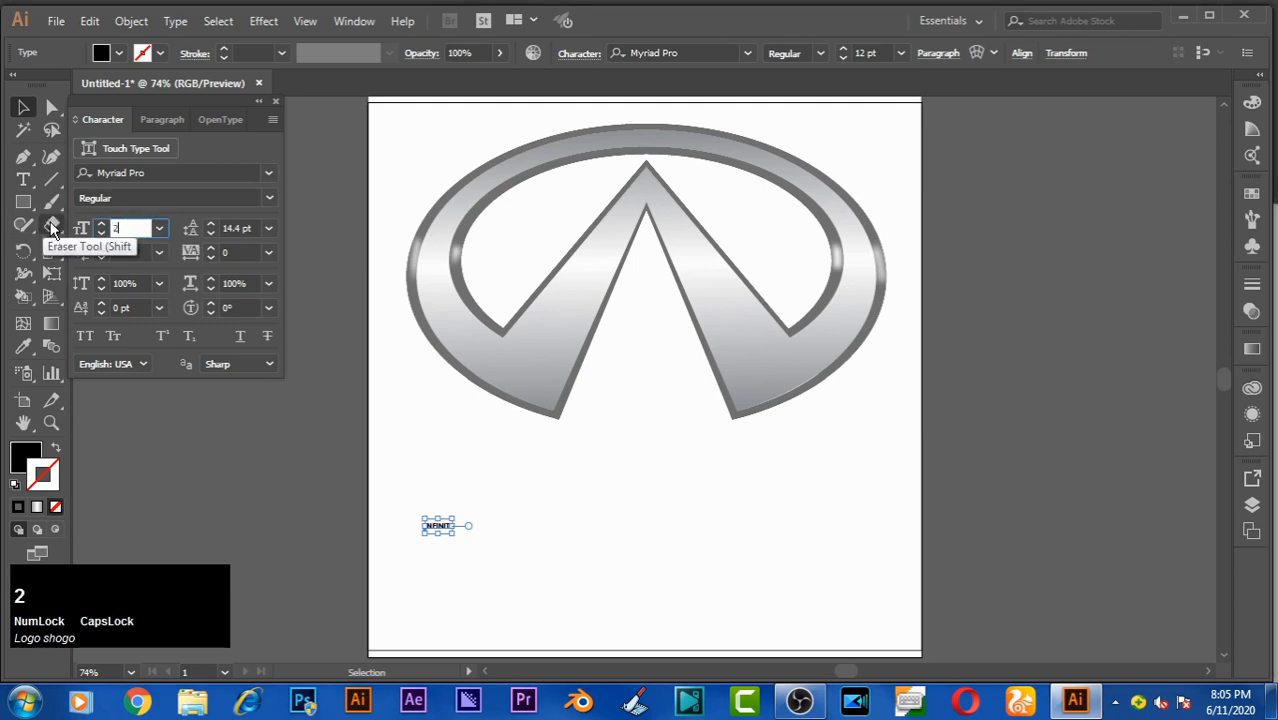
text(00)
key(Return)
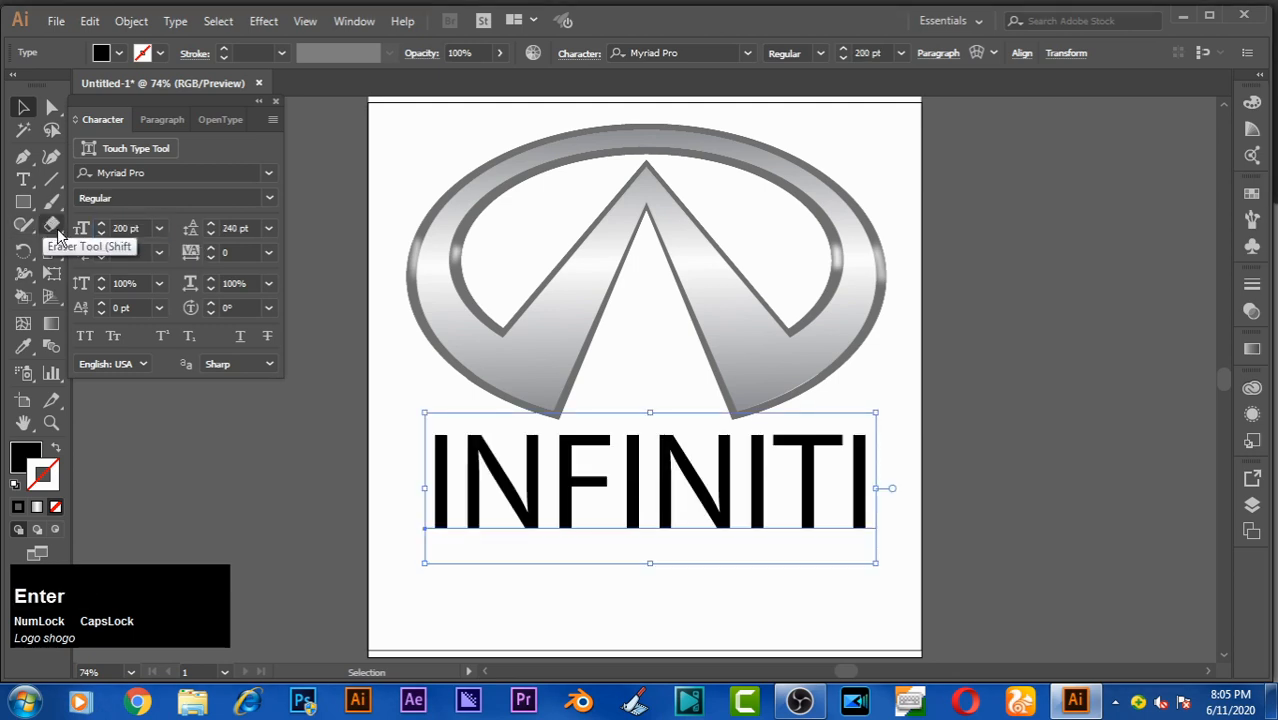
Step: Reduce the INFINITI text's font size to 150 pt and fine-tune it down to 137 pt
click(127, 230)
text(15)
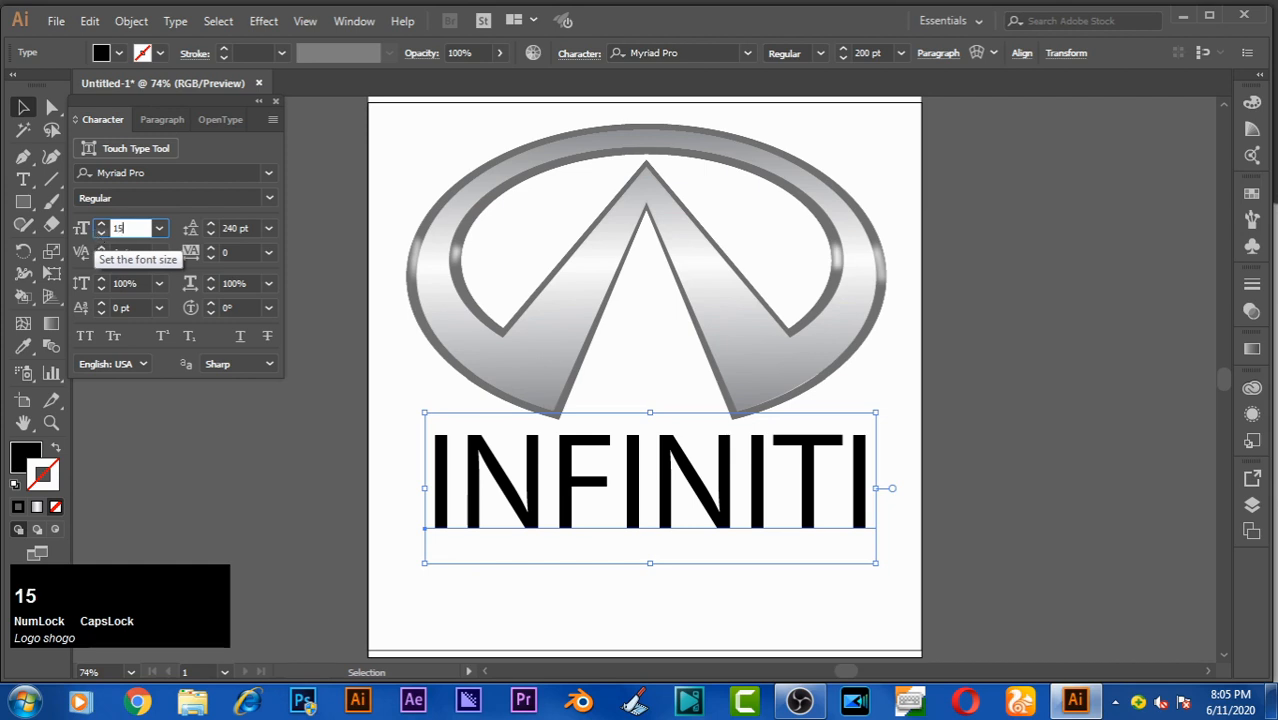
text(0)
key(Return)
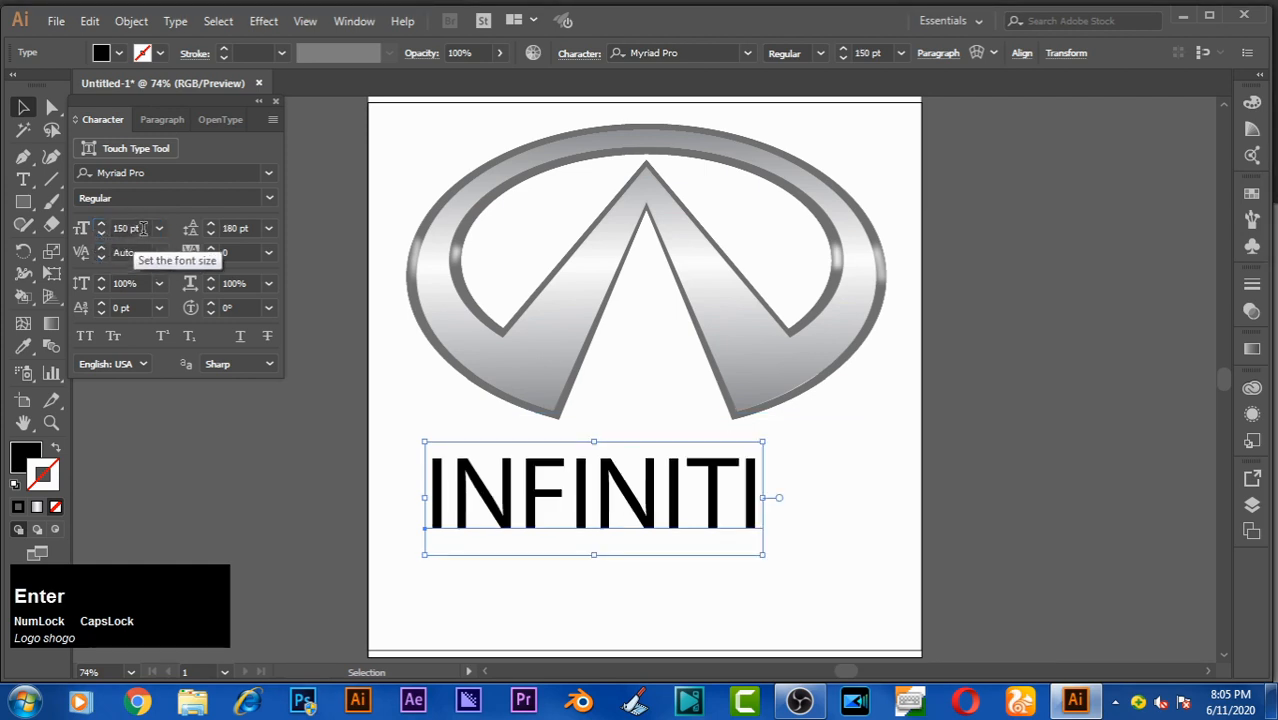
click(125, 228)
scroll(126, 226, down, 6)
scroll(126, 226, down, 5)
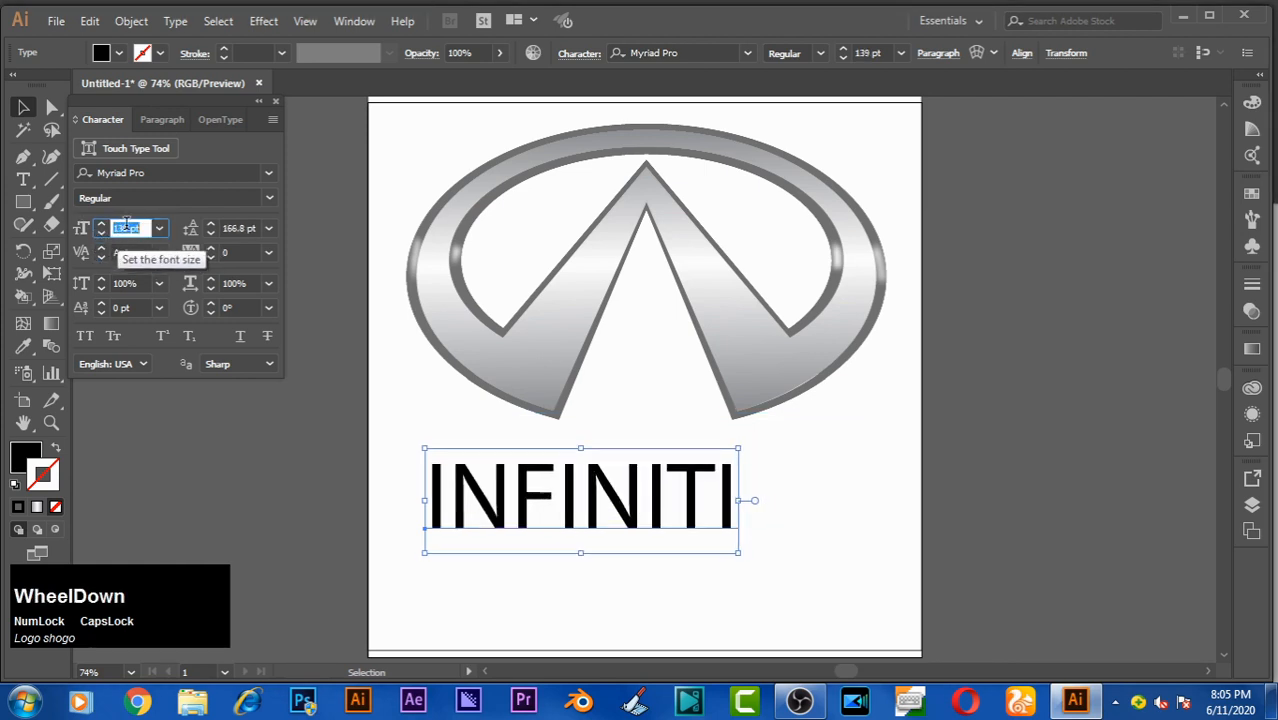
scroll(126, 226, down, 1)
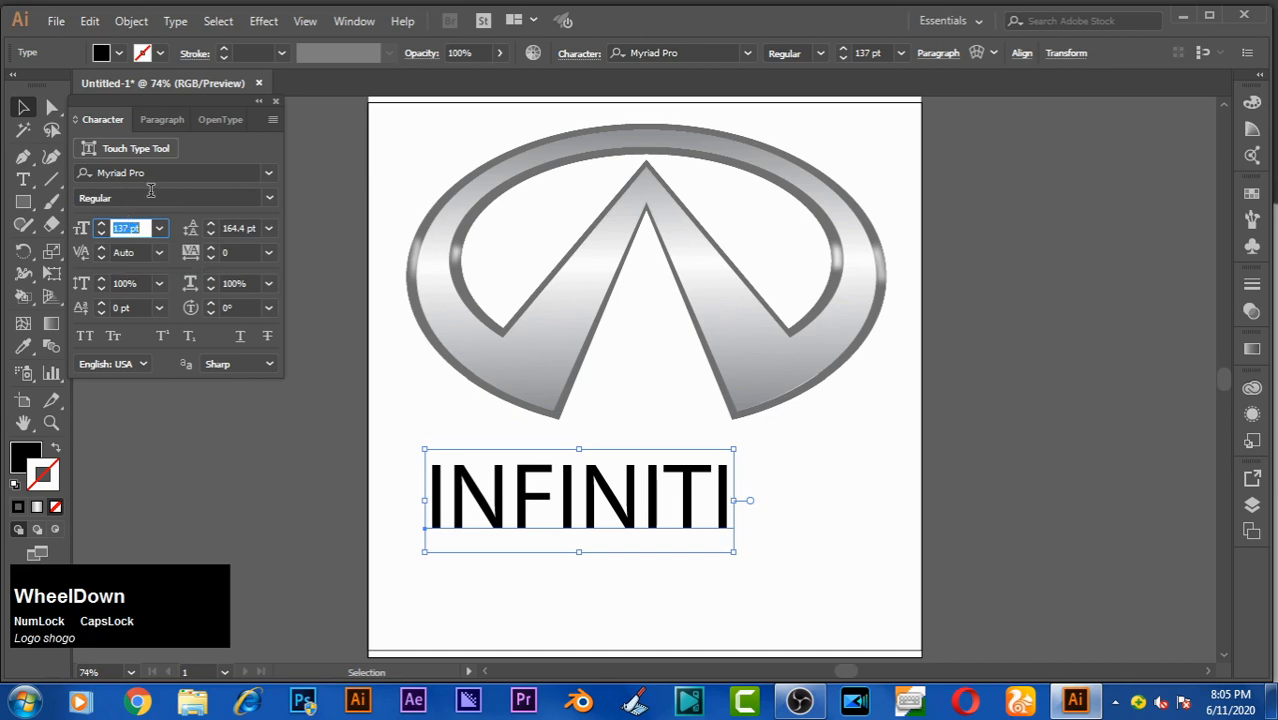
Step: Browse the installed fonts and change the INFINITI text to the upright Josef reduced font
click(270, 177)
scroll(251, 436, down, 15)
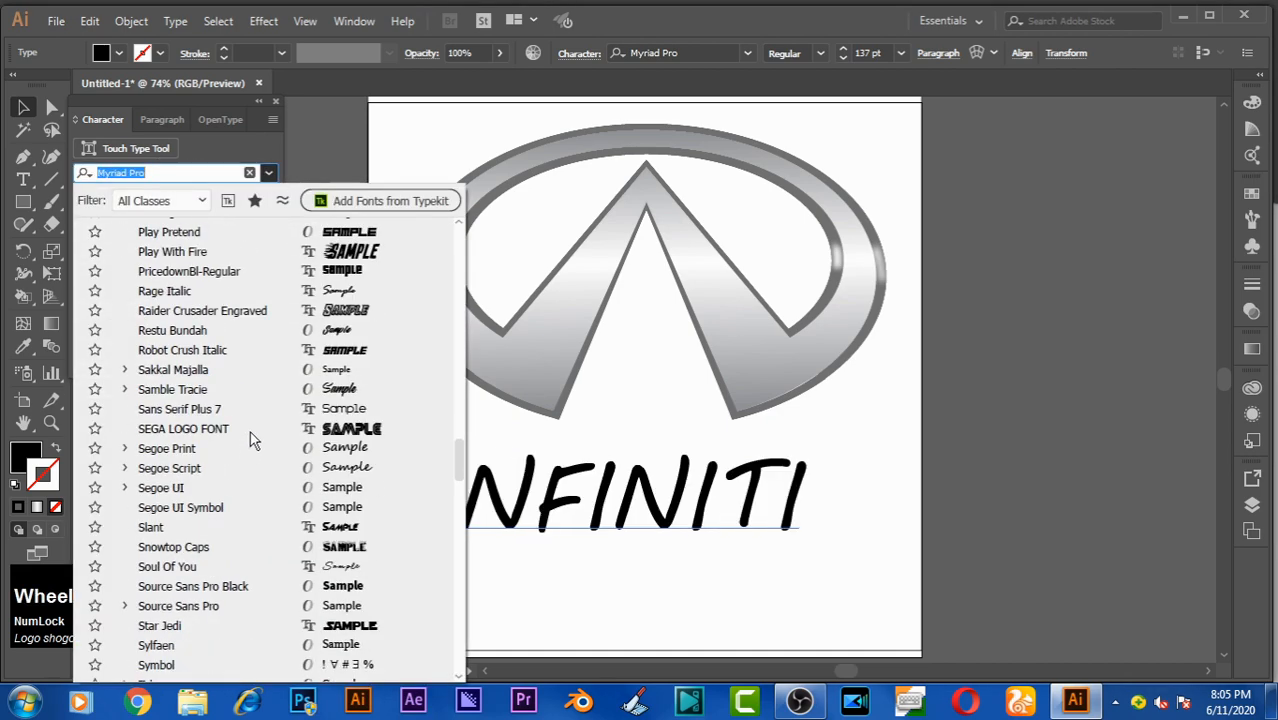
scroll(255, 436, down, 2)
scroll(255, 430, up, 20)
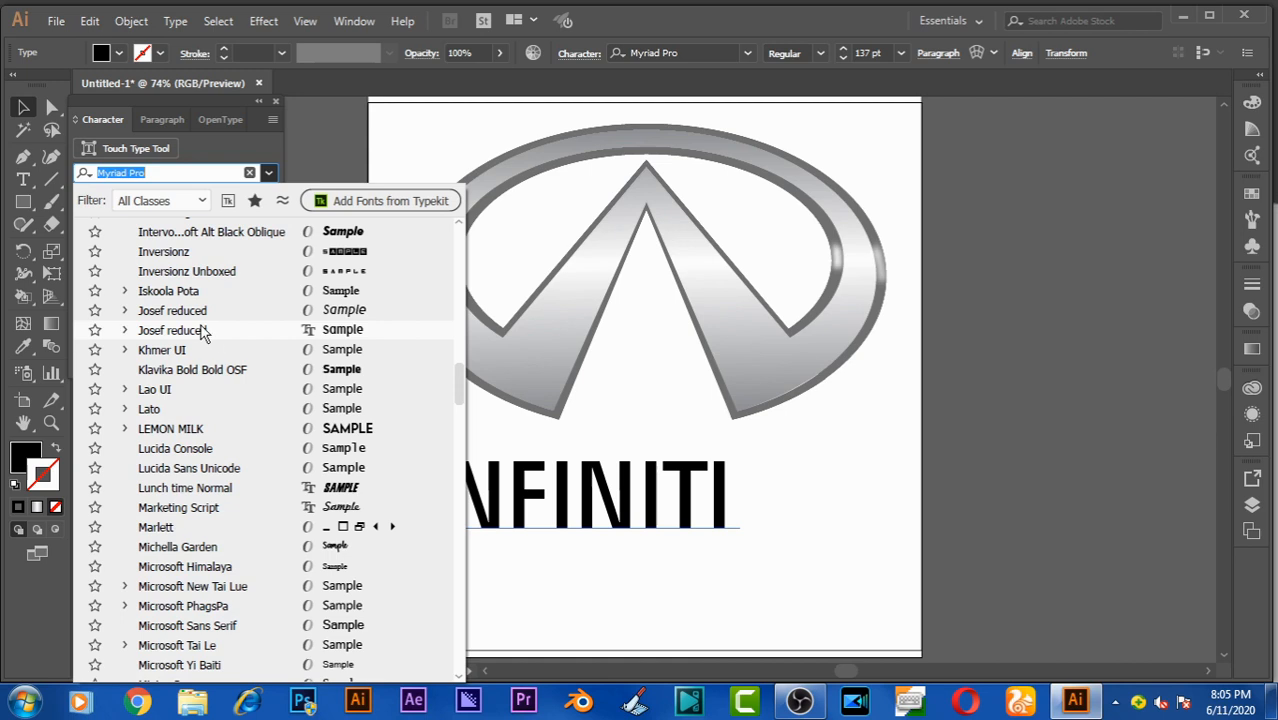
click(214, 330)
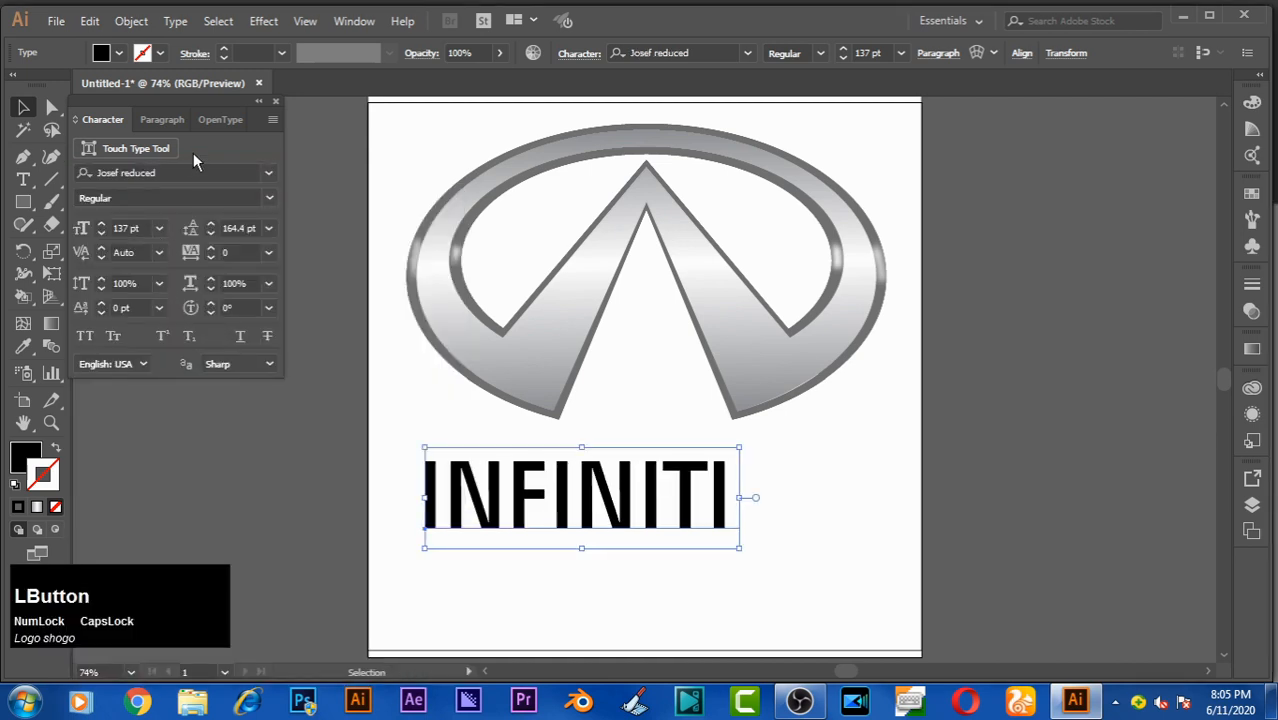
Step: Widen the INFINITI text's letter spacing to a tracking of 100
click(241, 252)
scroll(241, 252, up, 3)
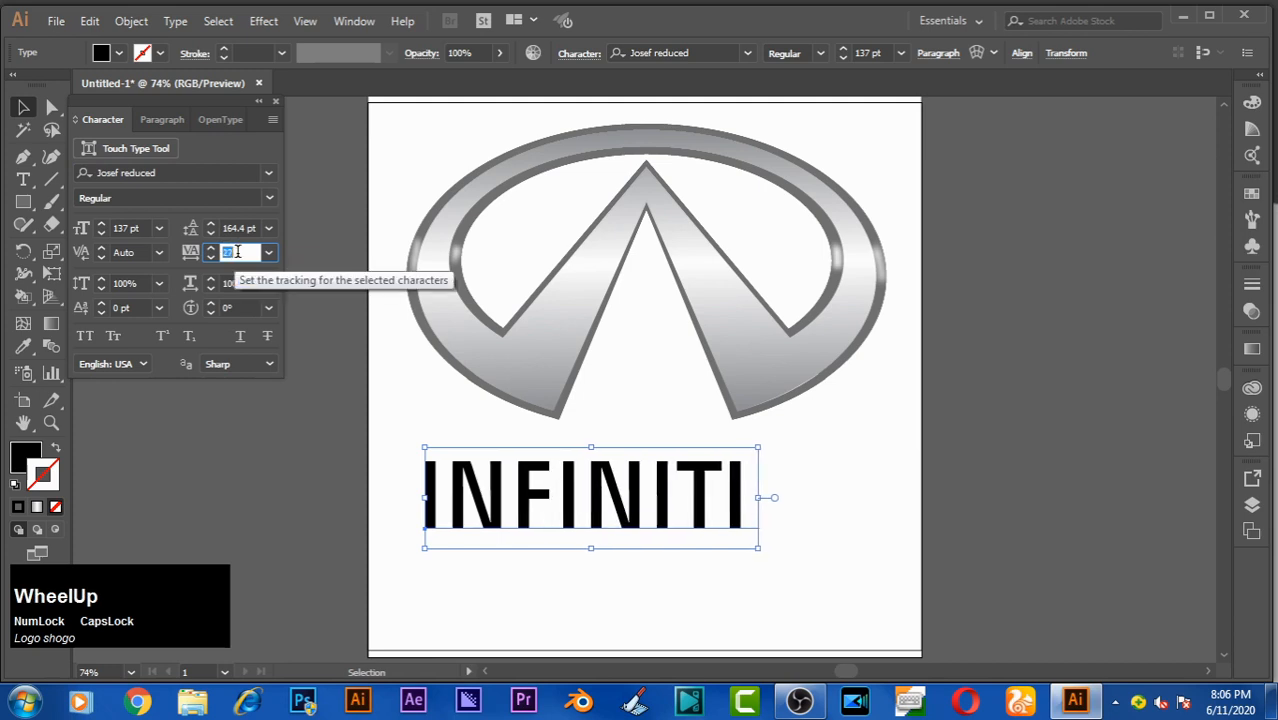
scroll(237, 252, up, 2)
text(100)
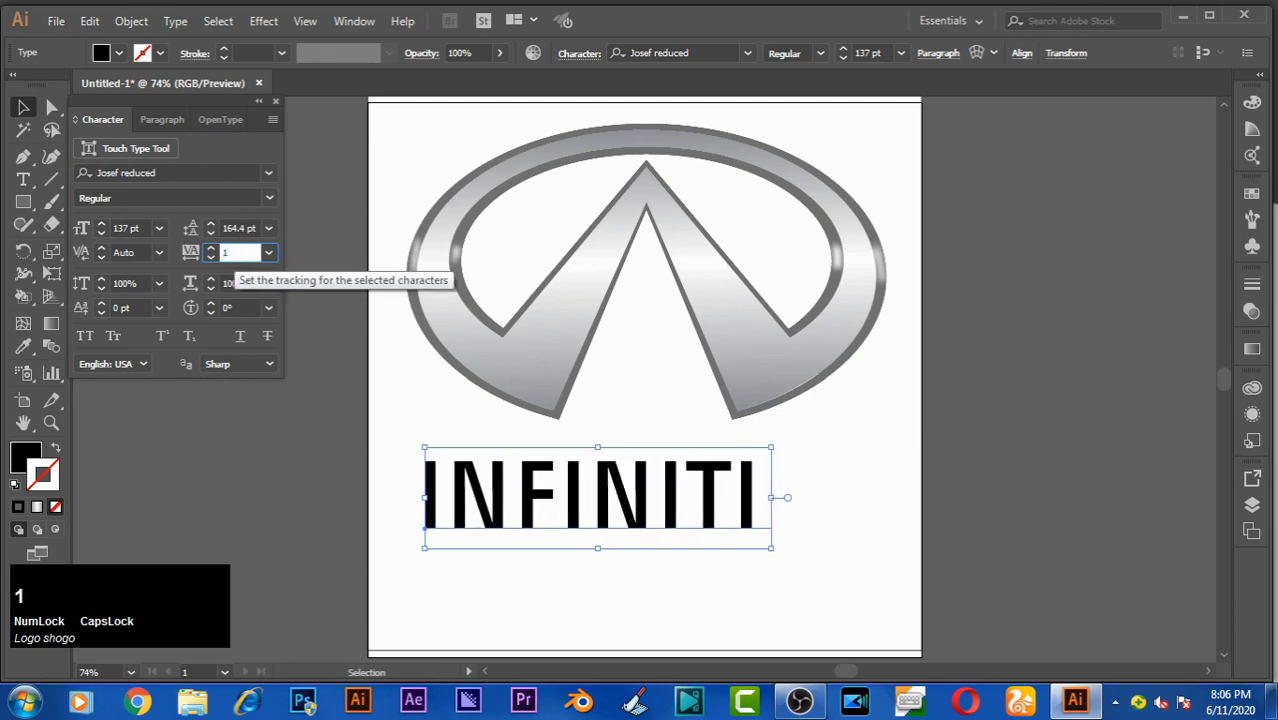
key(Return)
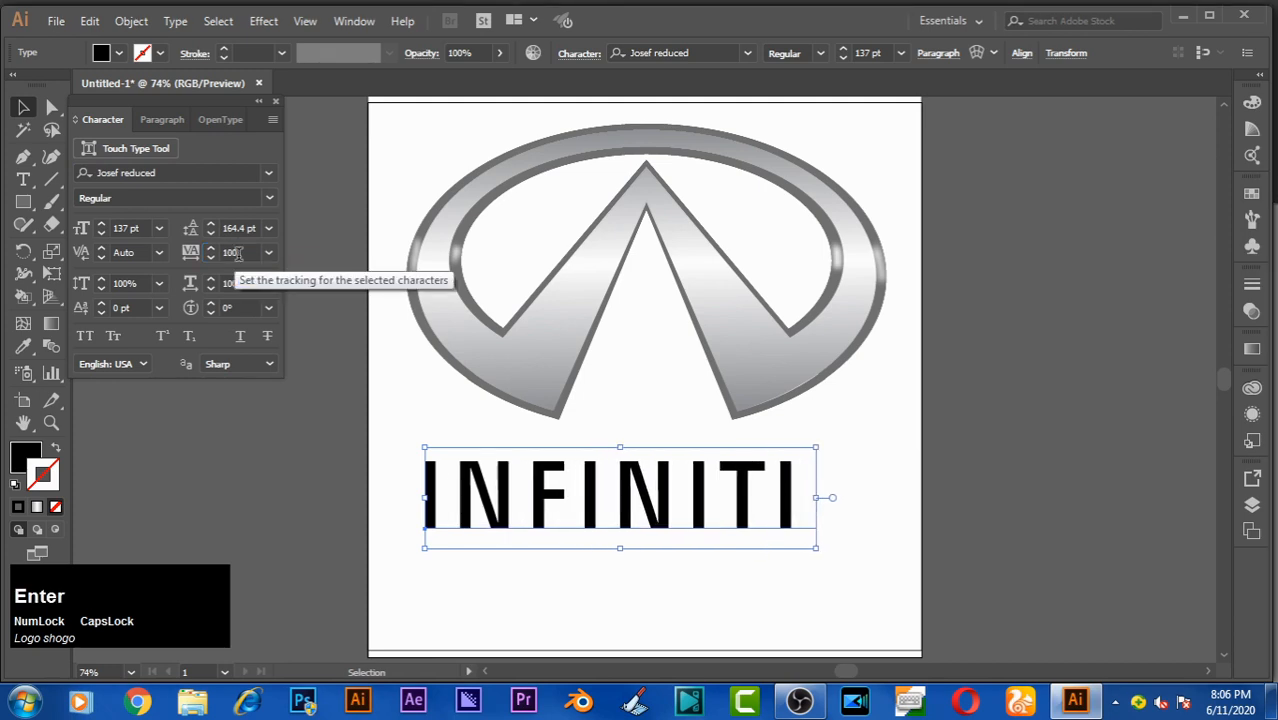
Step: Set the INFINITI text's tracking to 200 and close the character settings
click(192, 252)
text(0)
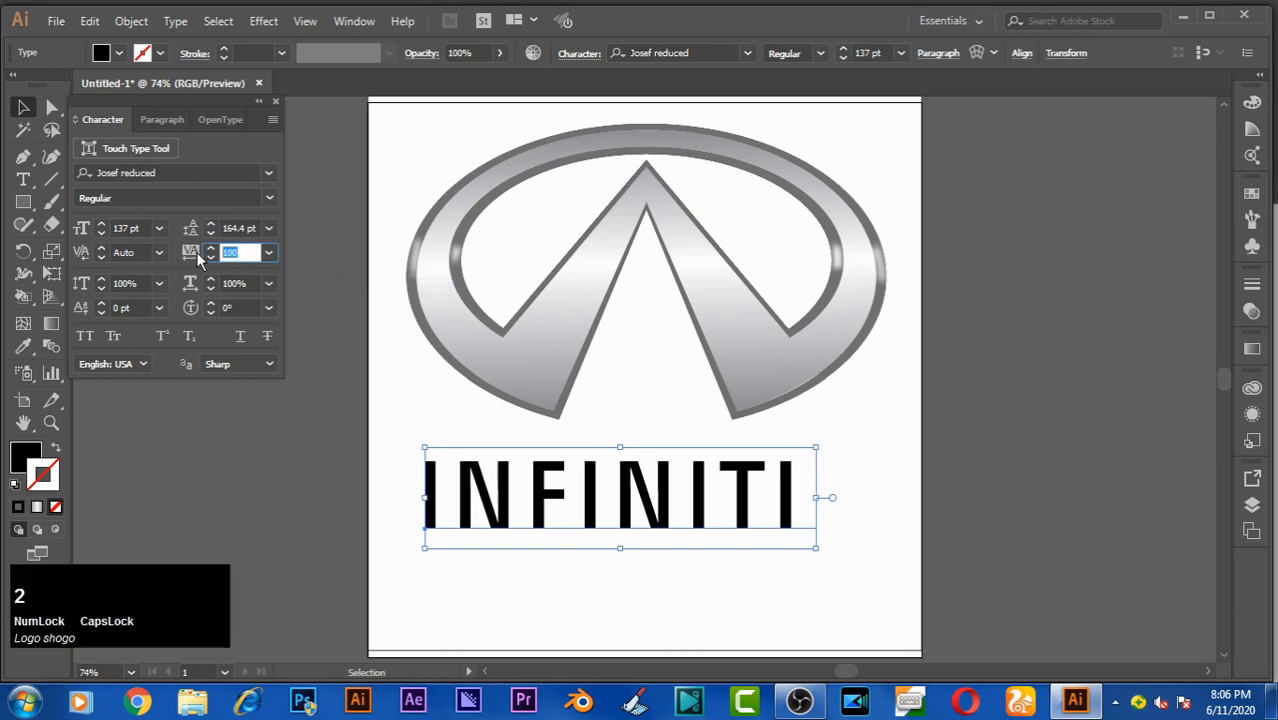
key(Return)
click(222, 256)
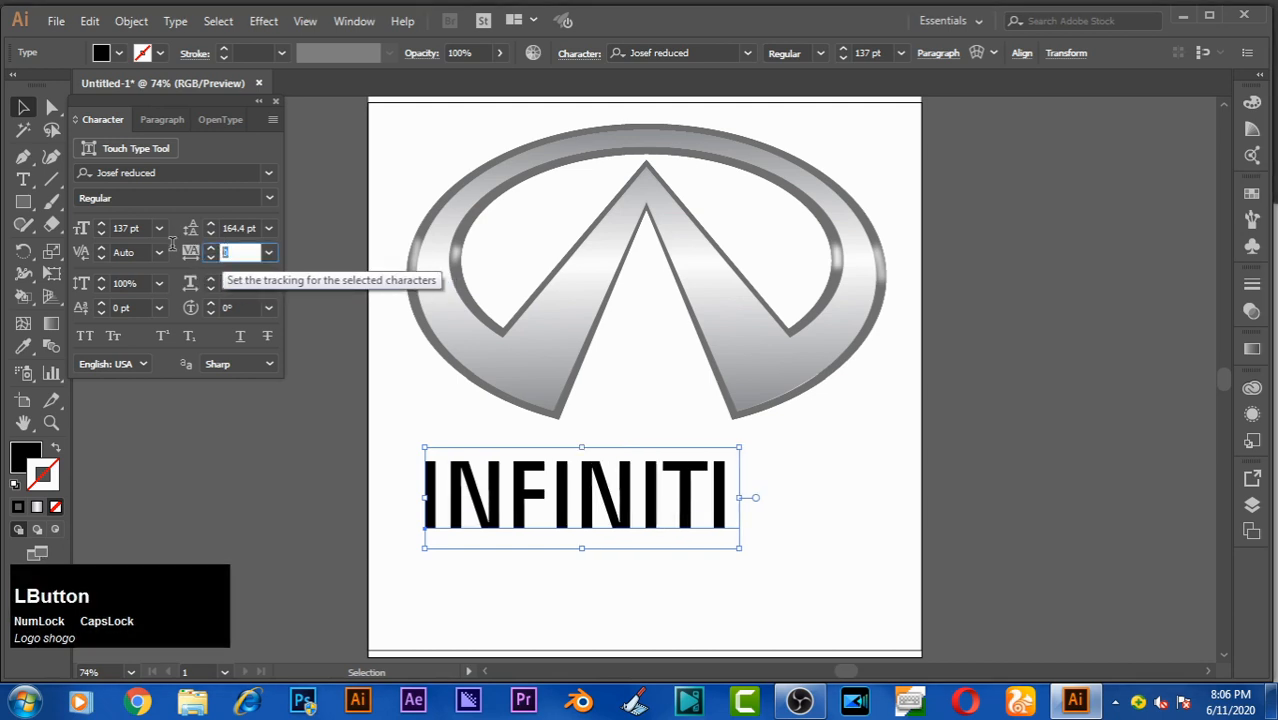
text(200)
key(Return)
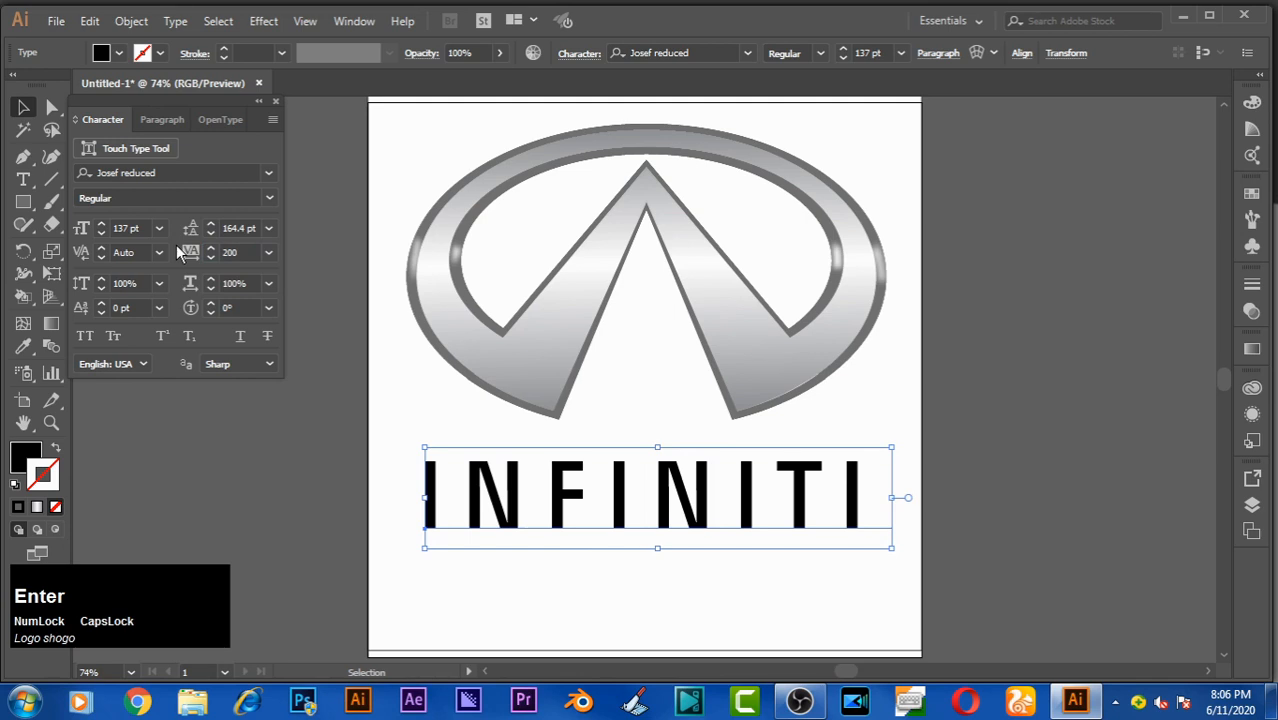
click(276, 101)
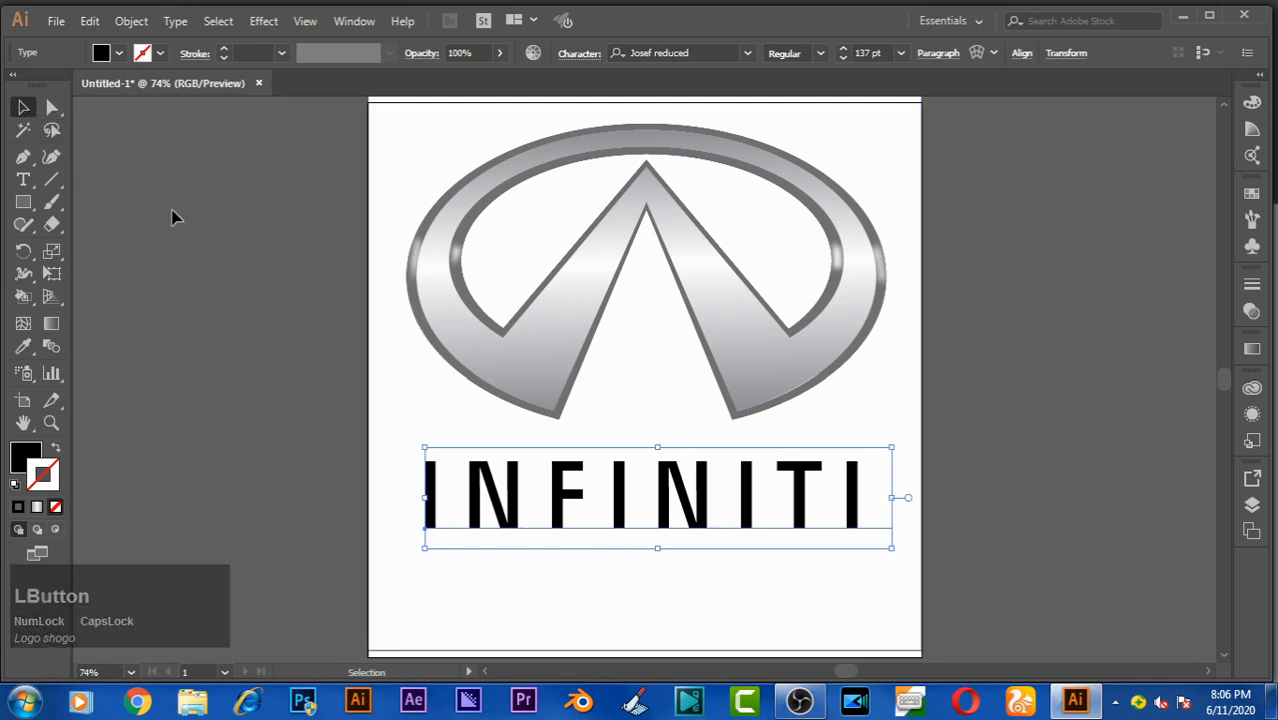
Step: Align the INFINITI text with the emblem's left edge just below it and stretch it horizontally so the last letter reaches the emblem's right edge
drag(619, 491, 598, 483)
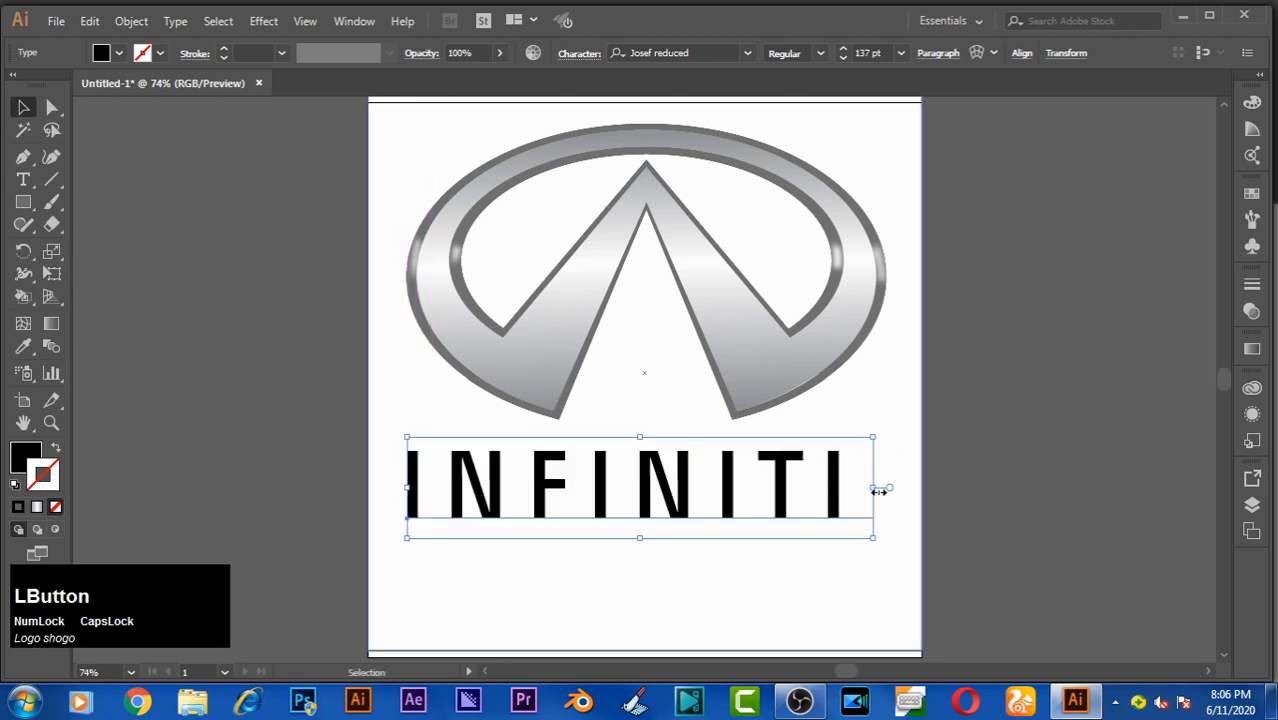
drag(875, 488, 918, 489)
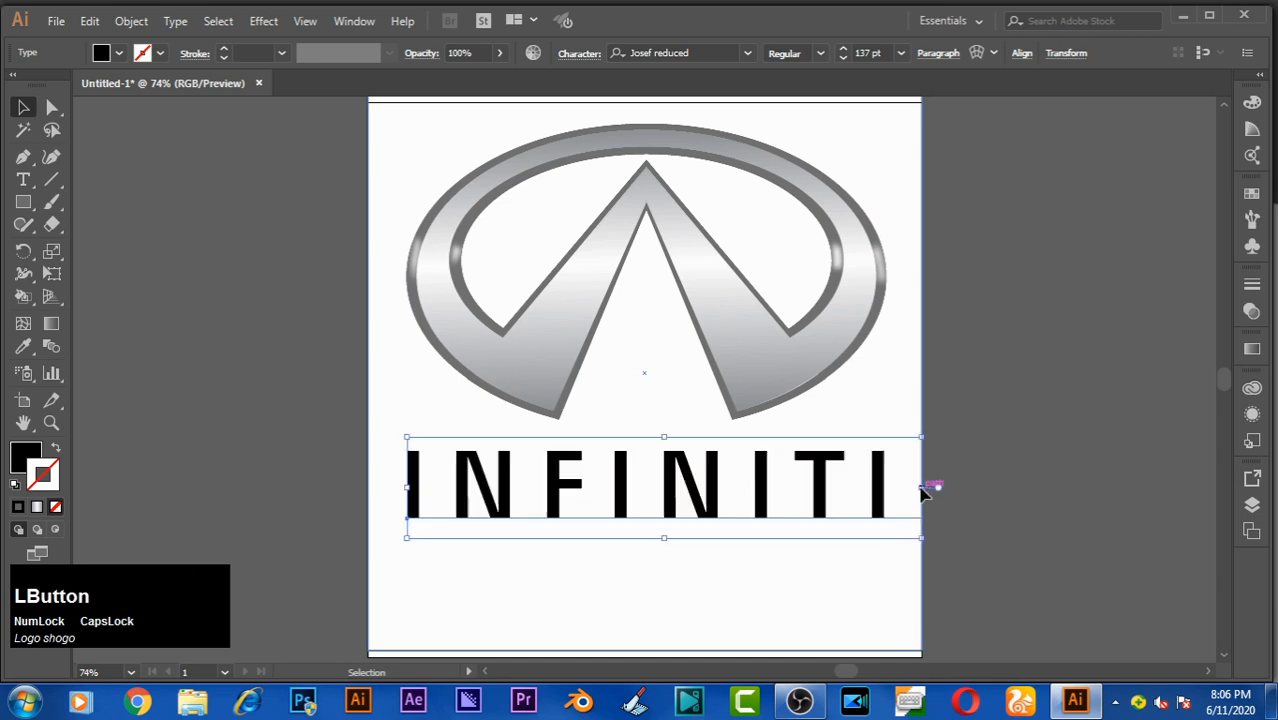
click(885, 603)
click(980, 487)
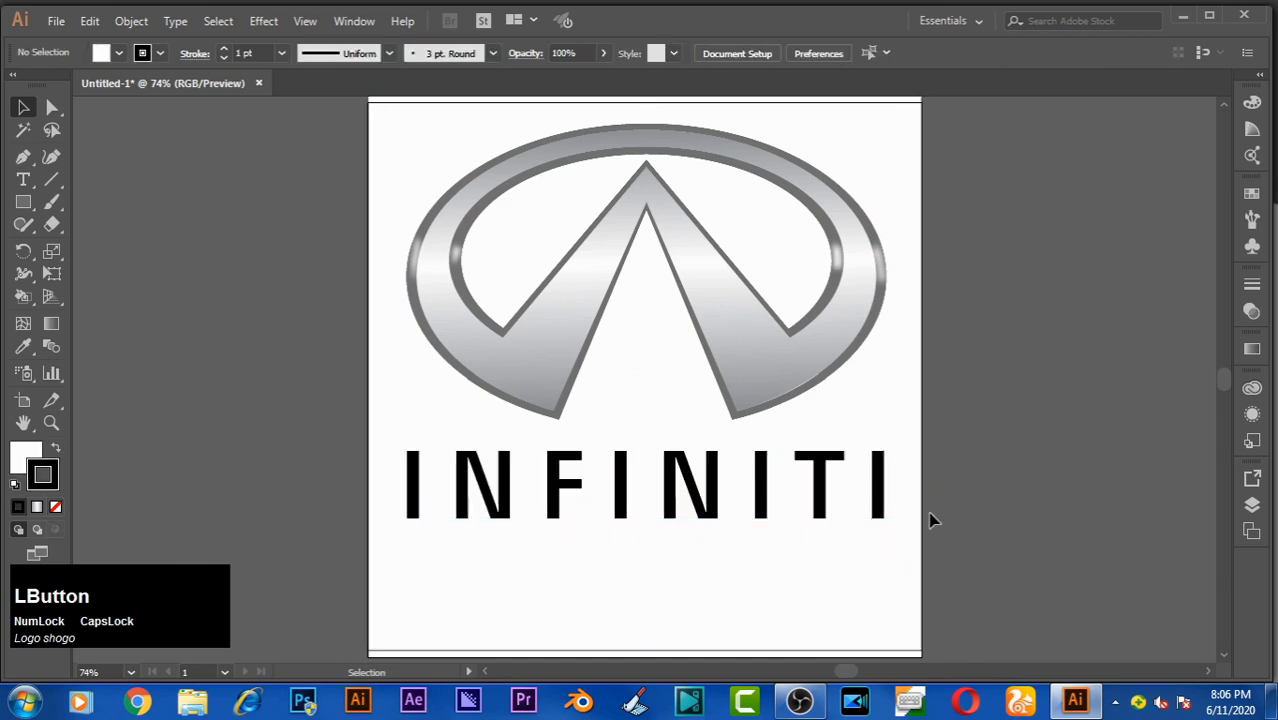
click(890, 490)
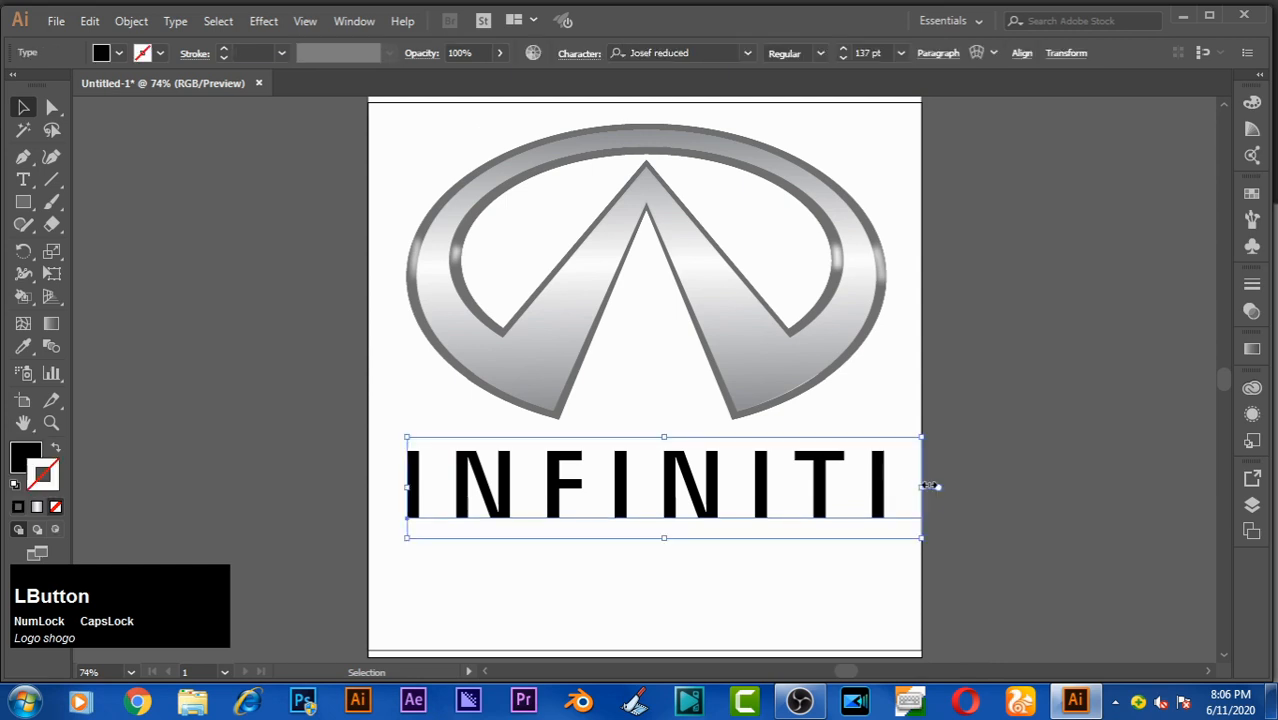
Step: Widen the INFINITI text slightly and try to center it horizontally with the emblem
drag(929, 486, 933, 489)
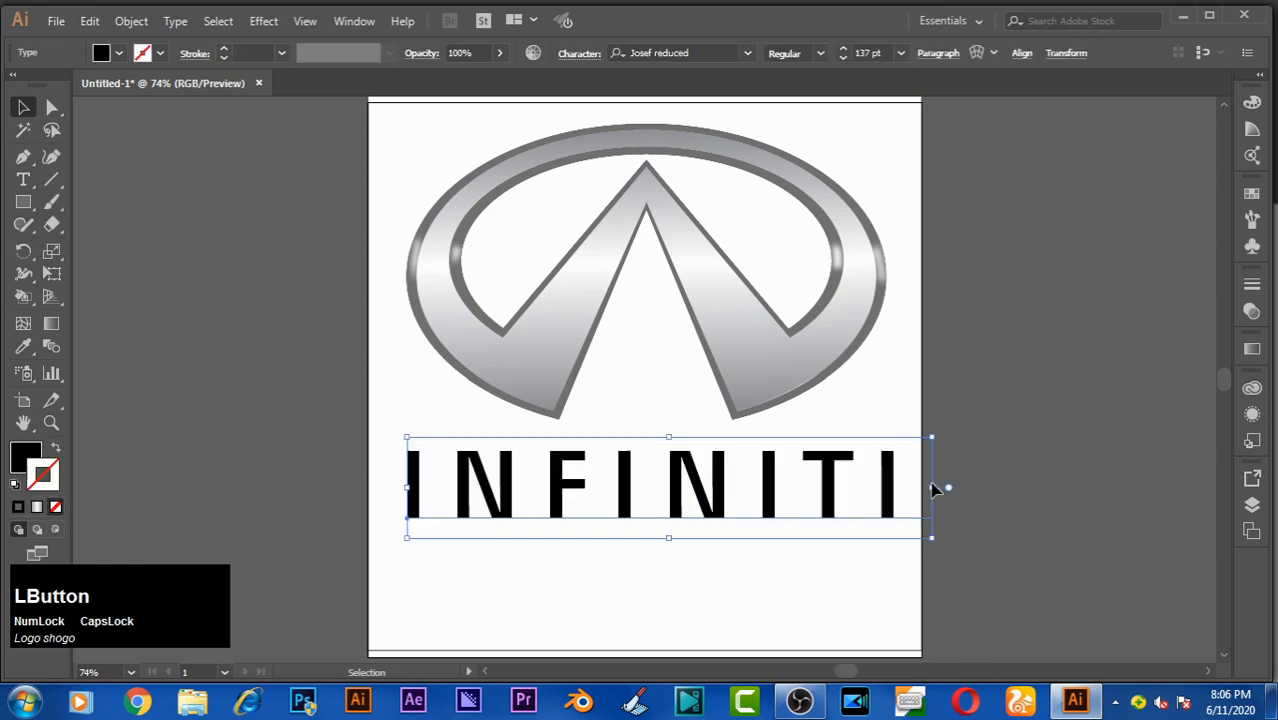
click(988, 597)
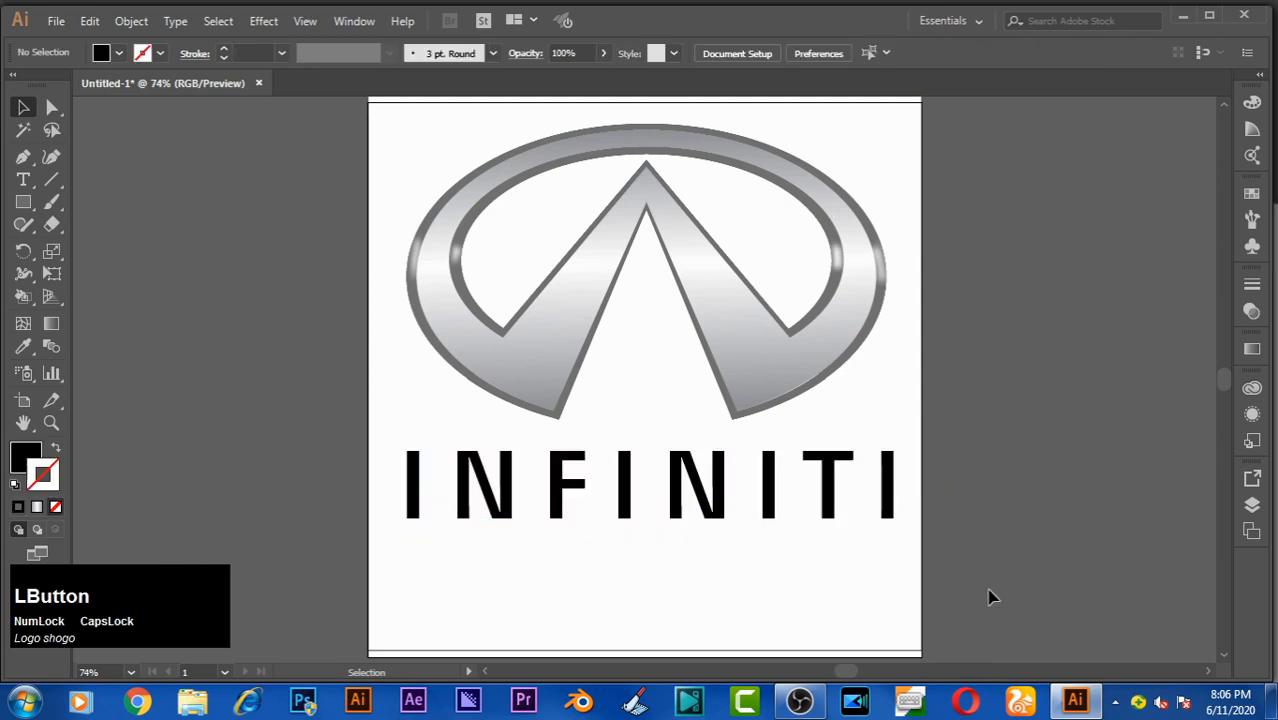
click(620, 258)
shift+click(577, 492)
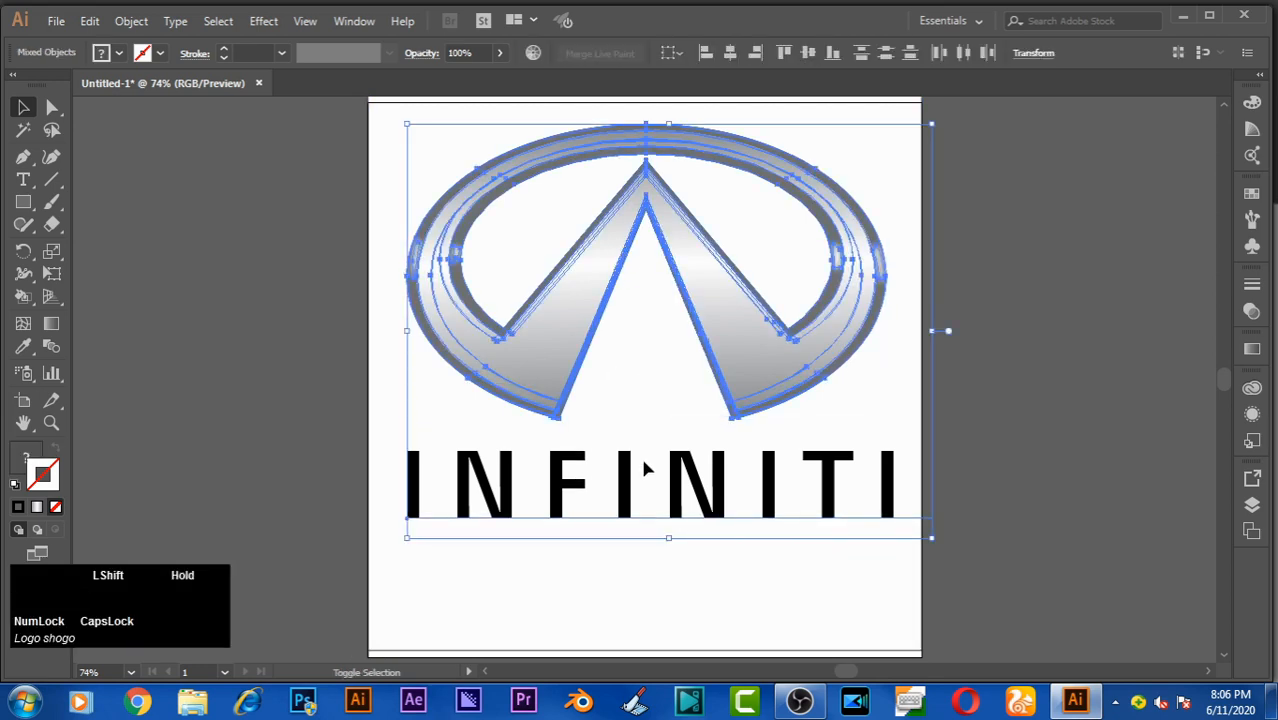
click(731, 53)
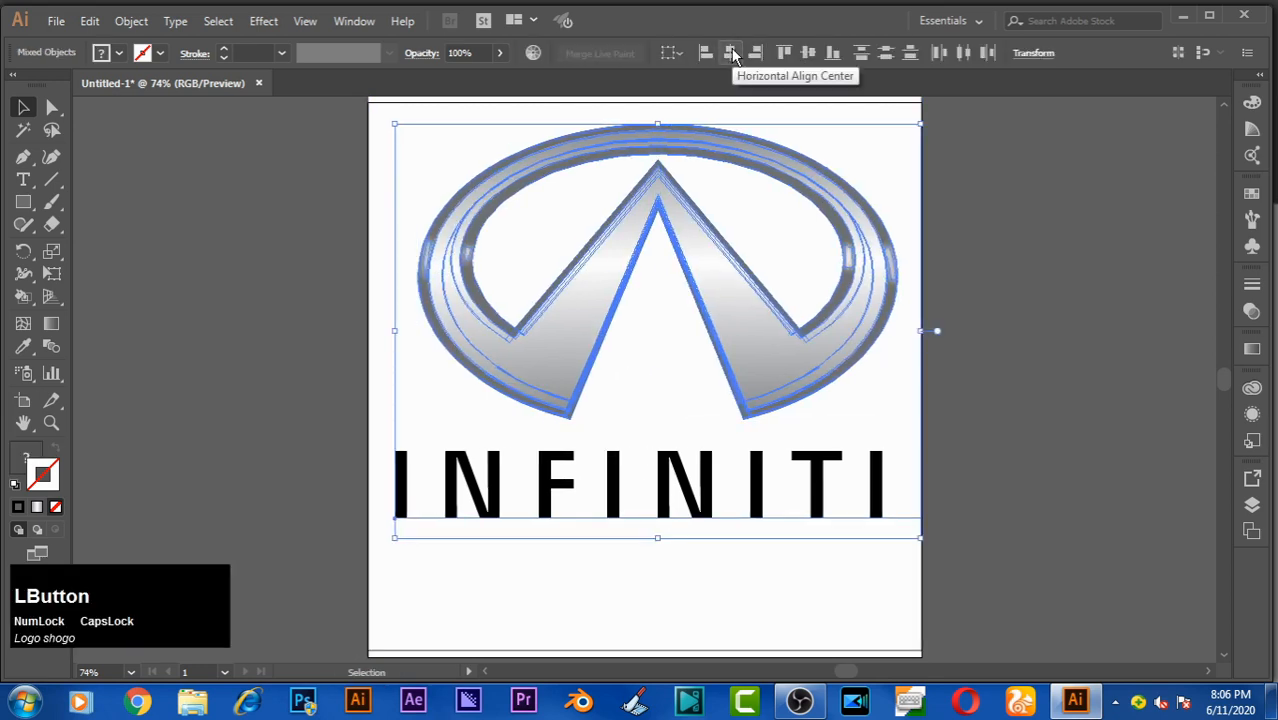
key(ctrl)
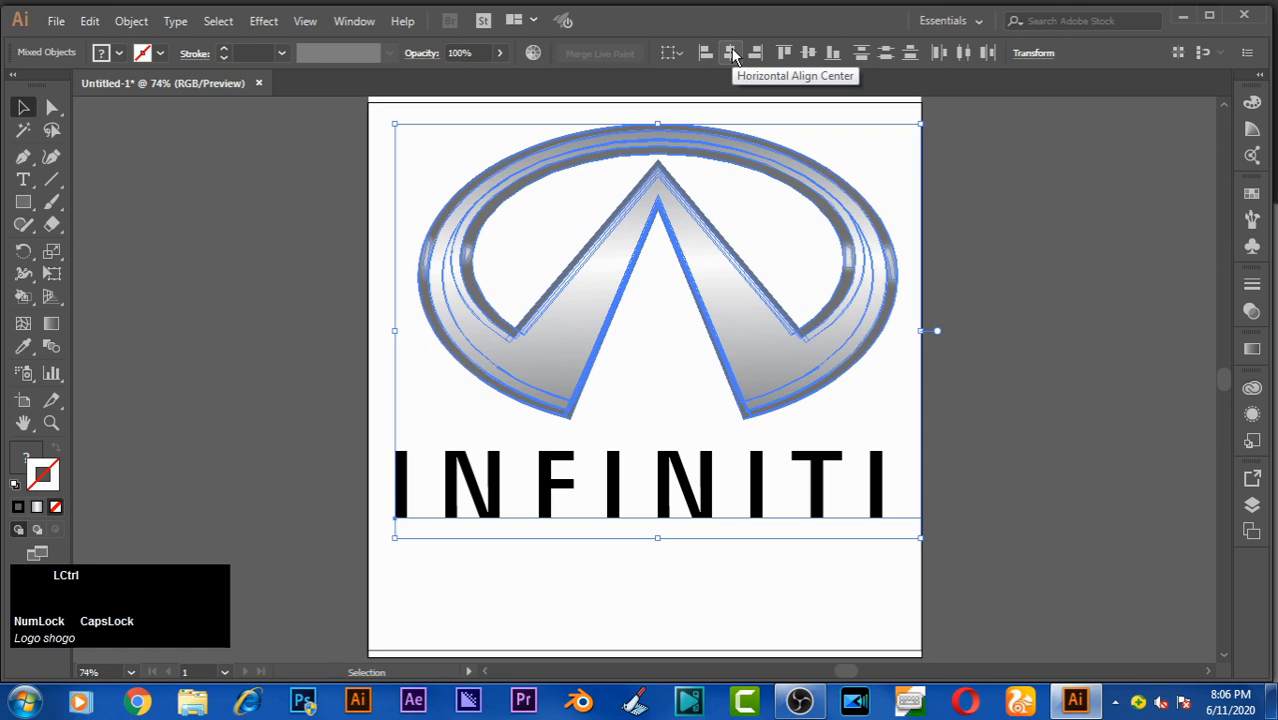
key(ctrl+z)
click(1020, 327)
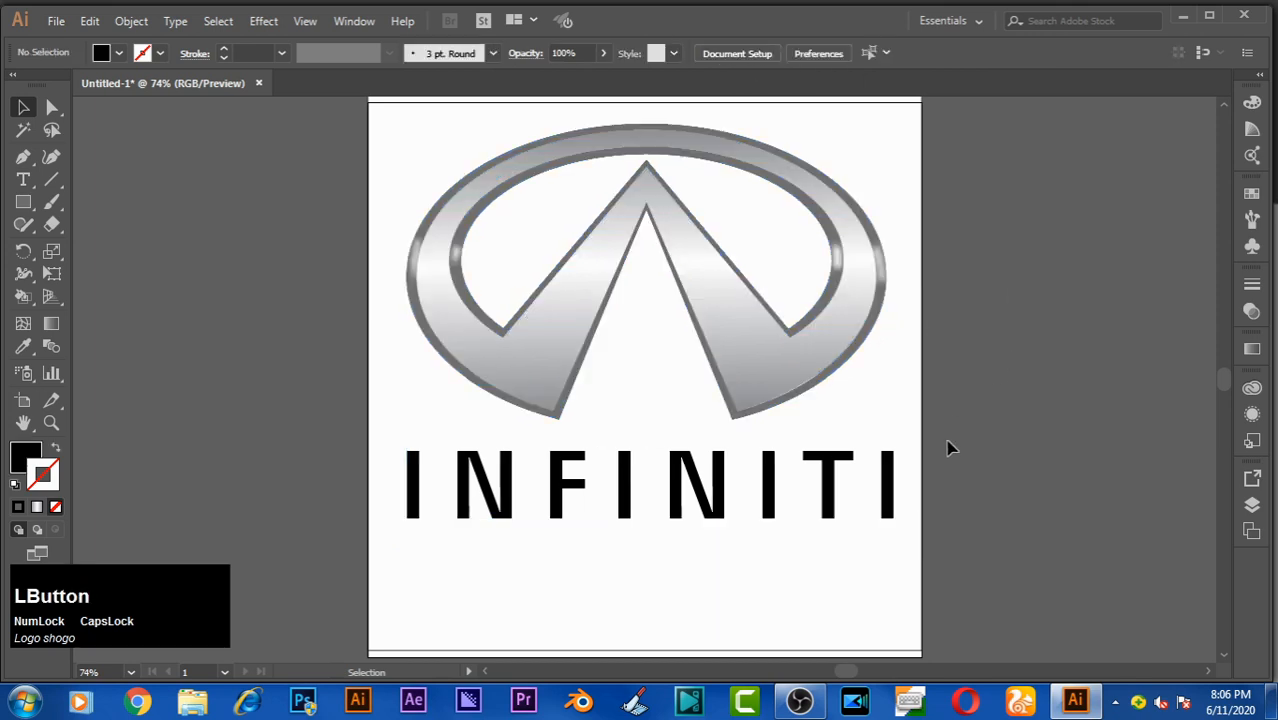
Step: Narrow the INFINITI text slightly so its last letter ends near the emblem's outer right edge
click(893, 486)
drag(934, 488, 926, 494)
click(1010, 436)
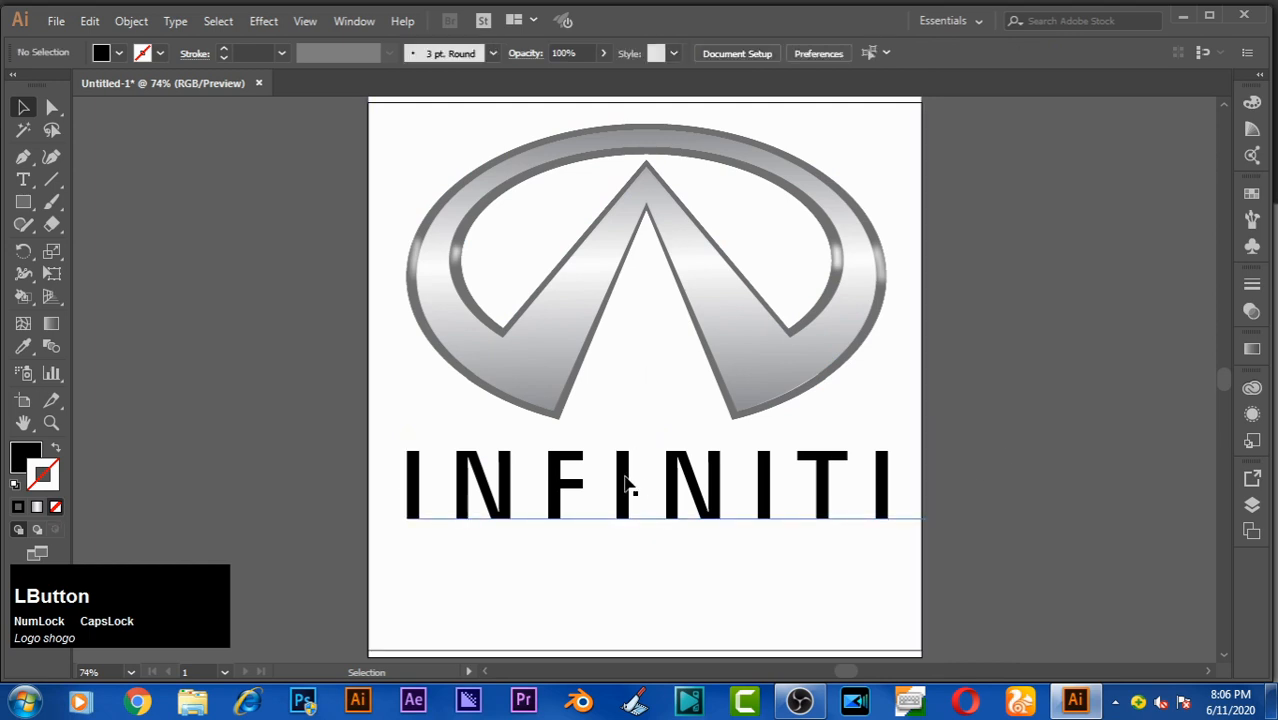
Step: Give the INFINITI text a white fill and no stroke
click(408, 525)
click(13, 486)
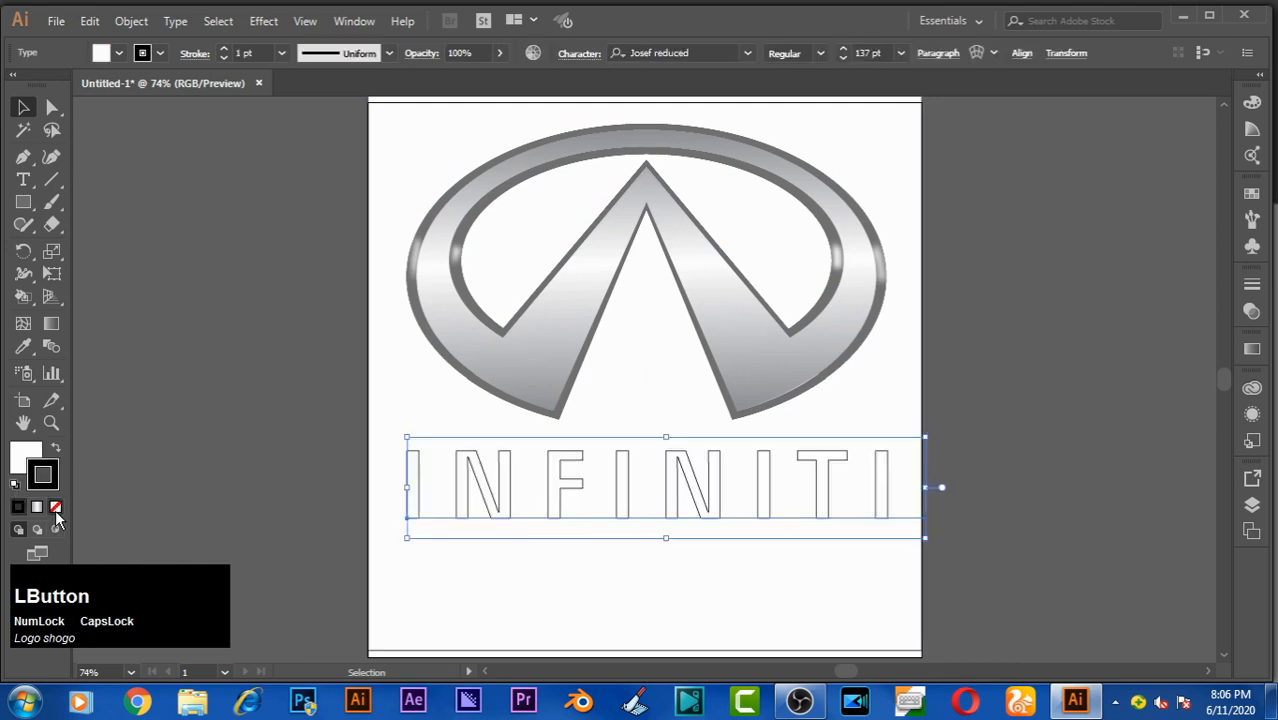
click(55, 506)
click(292, 432)
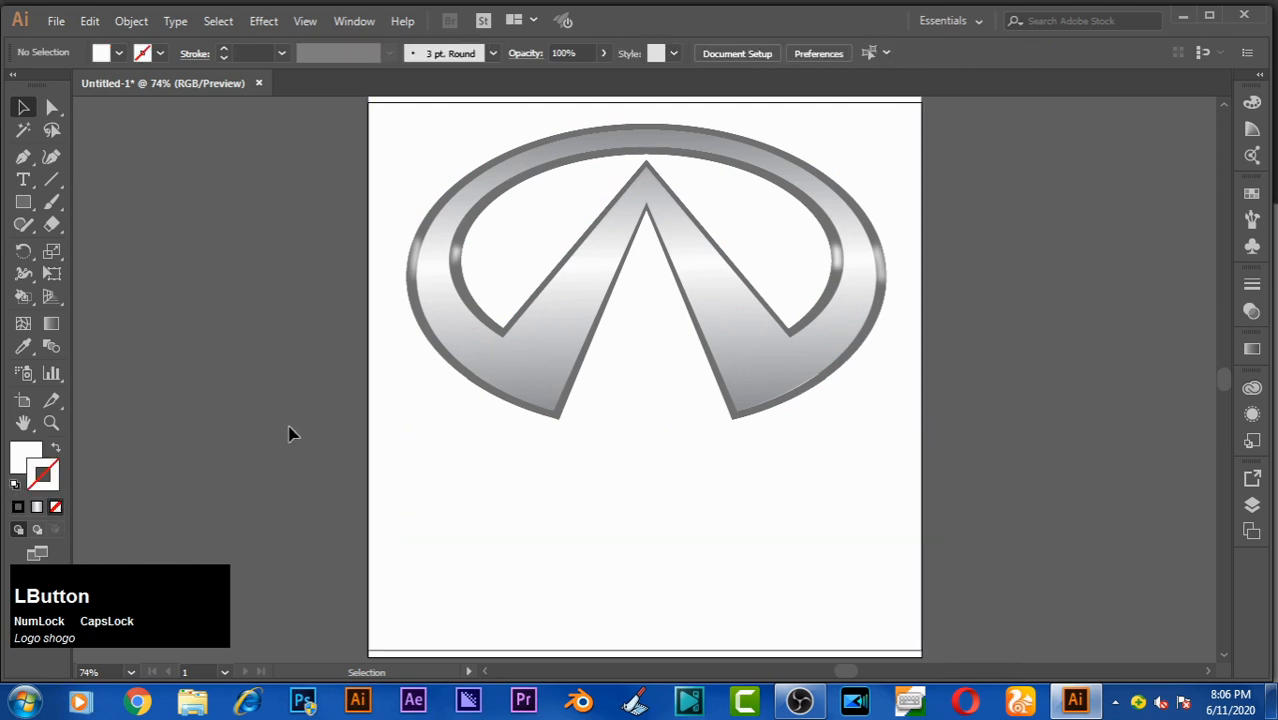
Step: Make the background rectangle black with a white stroke and extend its lower edge to the artboard's bottom edge
click(568, 590)
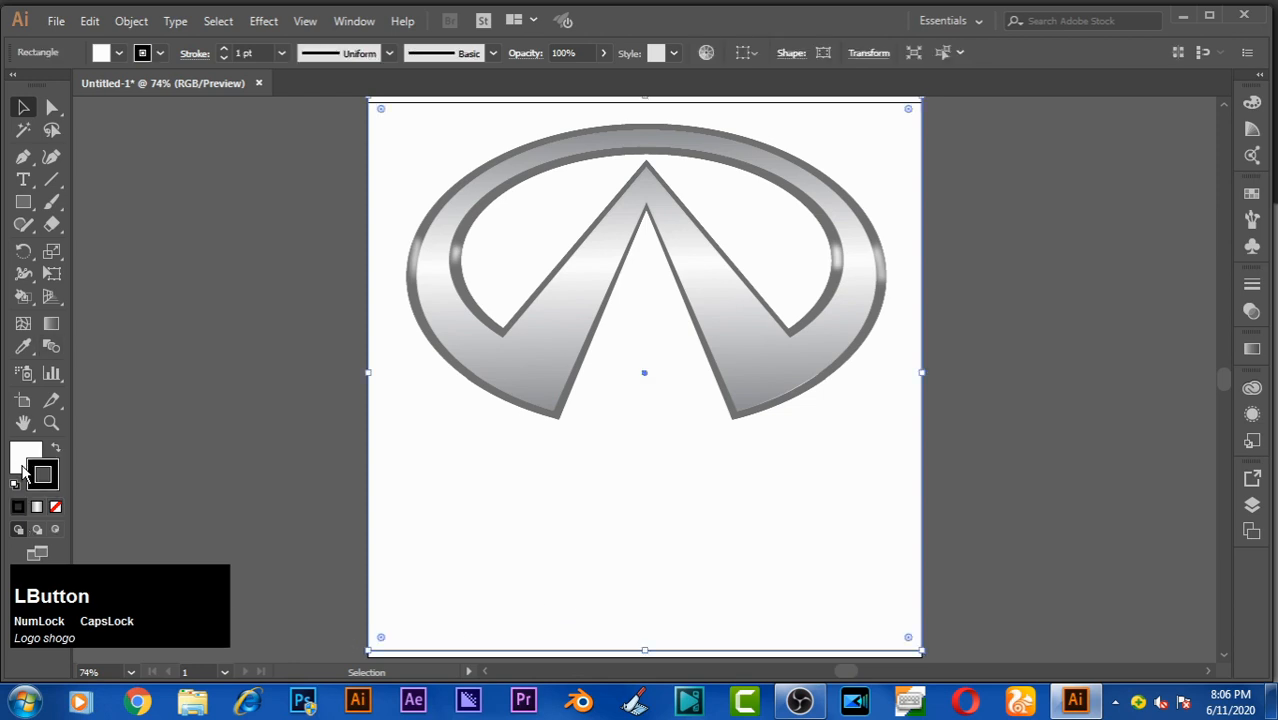
click(55, 449)
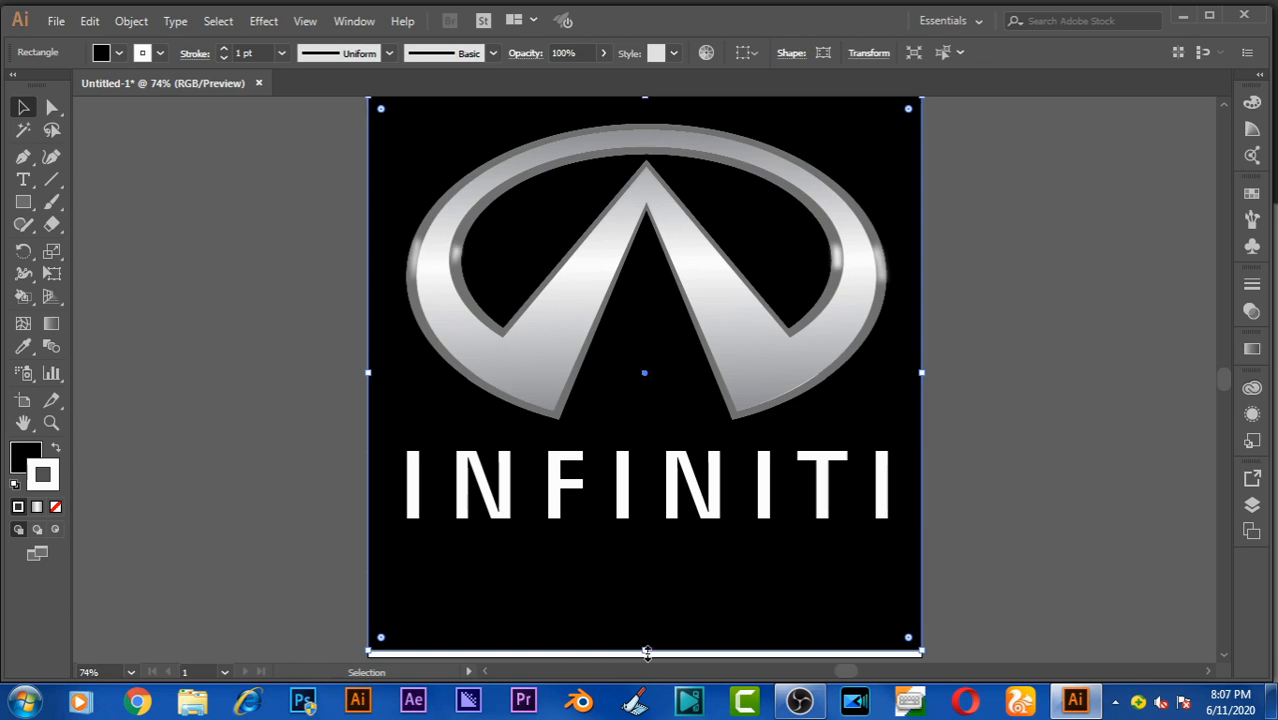
drag(647, 652, 648, 652)
Step: Check the whole logo on its black background in full screen mode and return to the normal view
scroll(580, 510, up, 2)
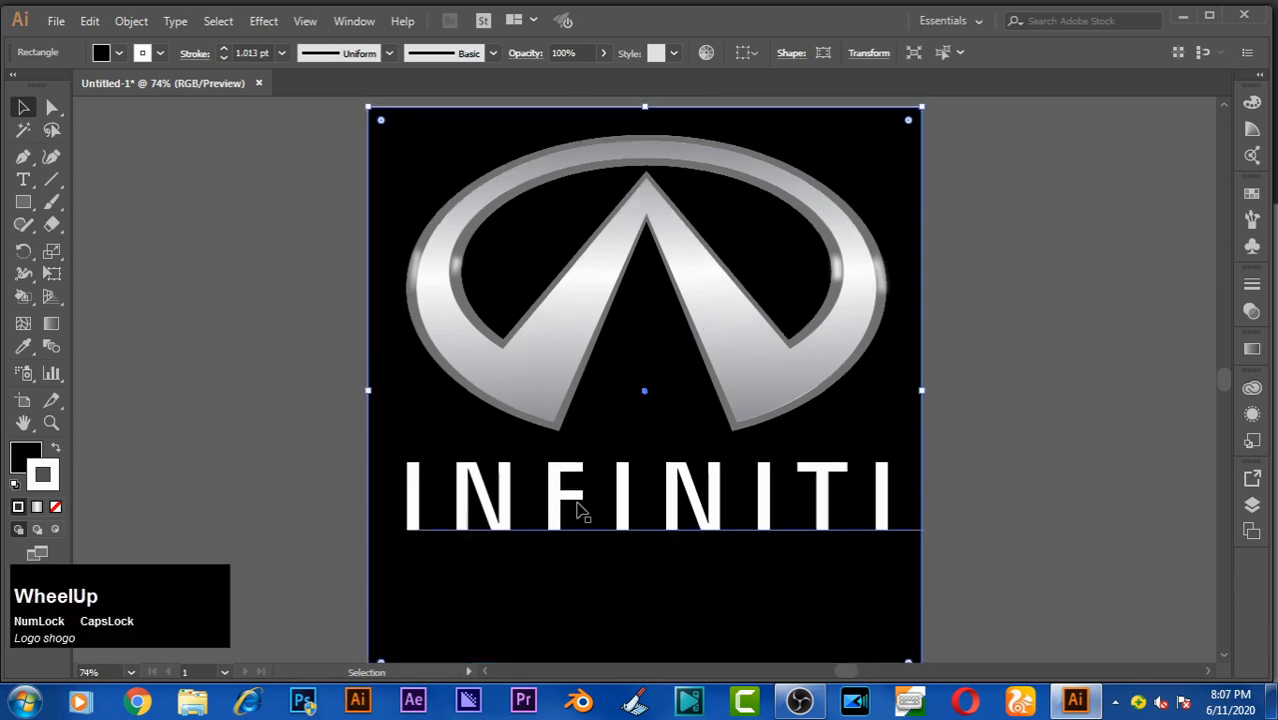
scroll(575, 513, up, 1)
scroll(579, 514, down, 1)
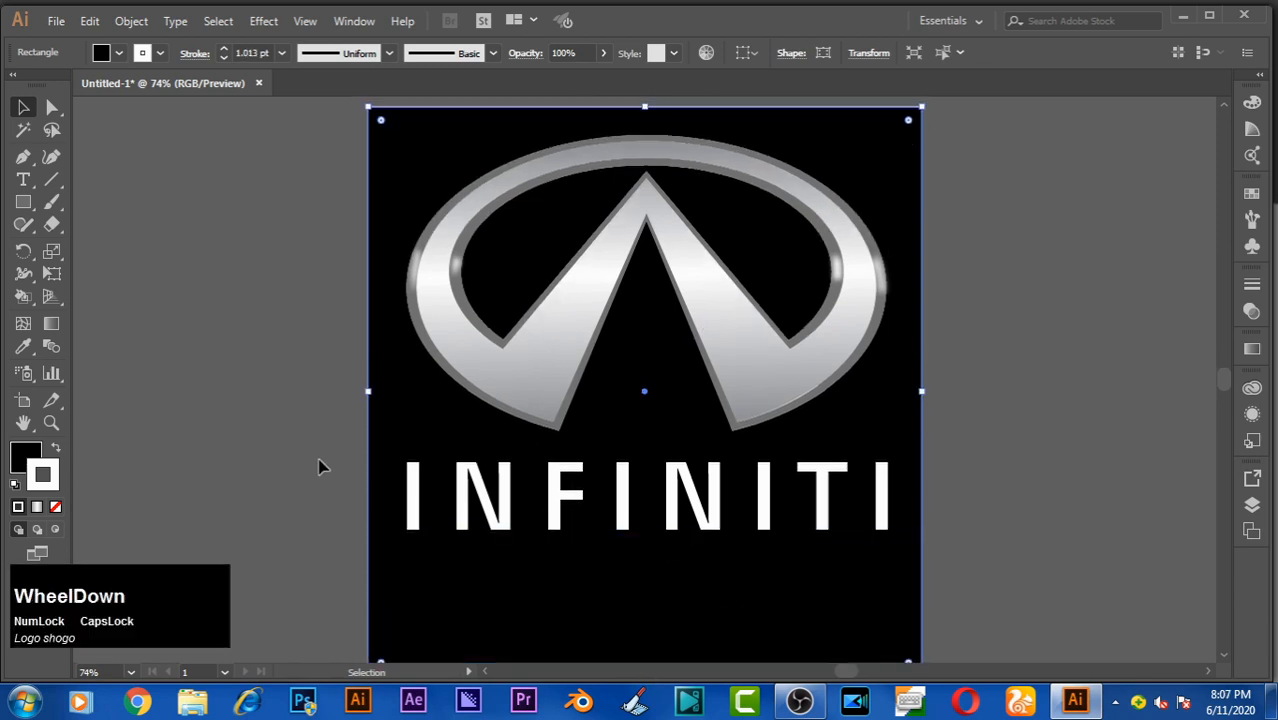
key(f)
key(f)
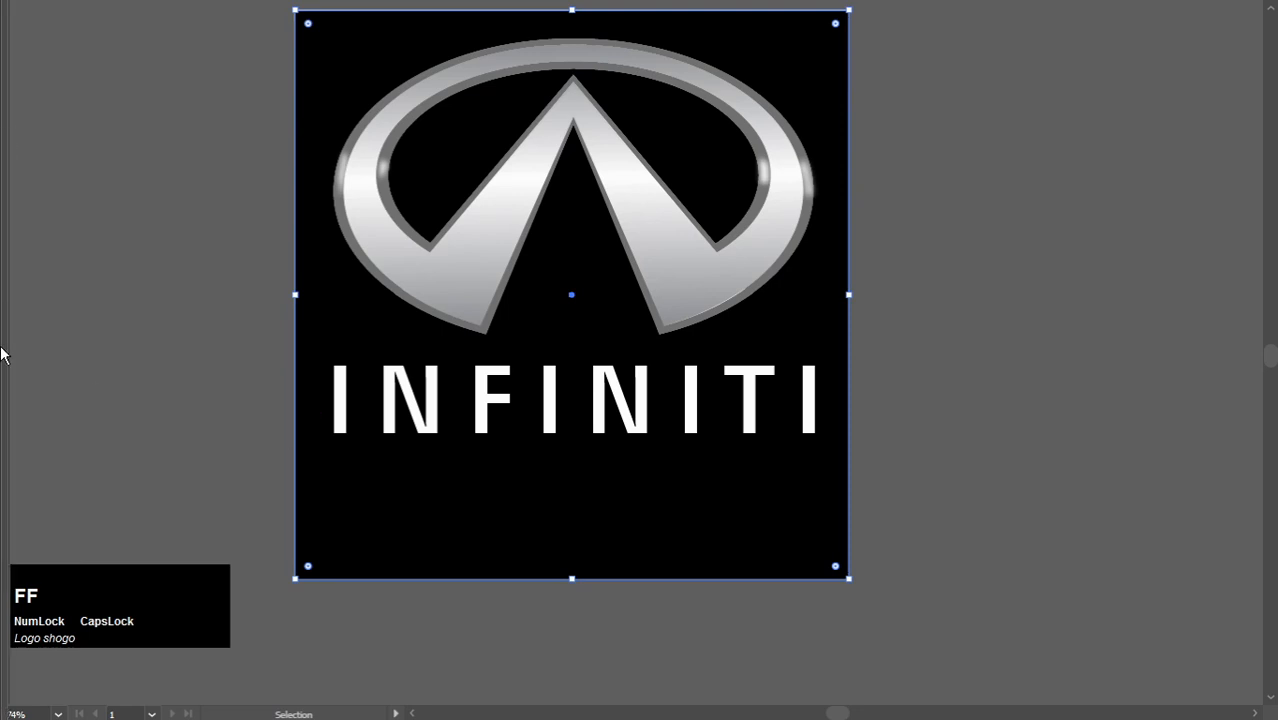
mouse_move(2, 350)
key(f)
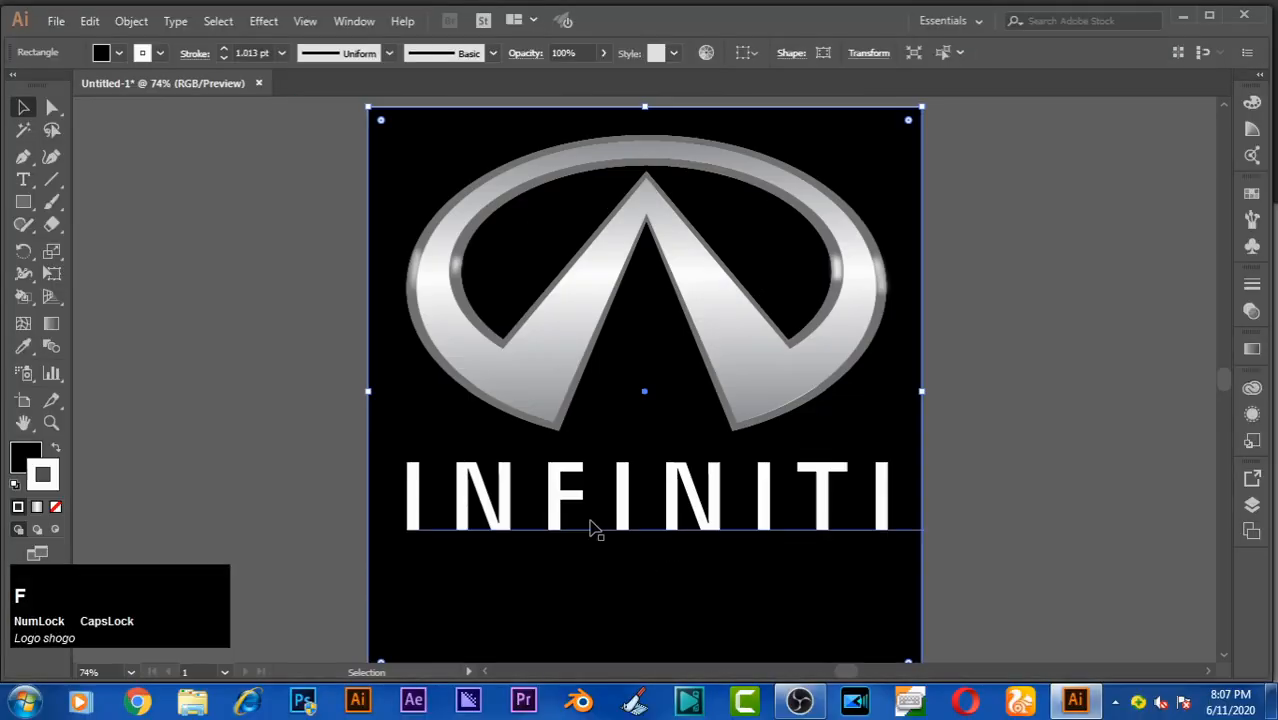
Step: Increase the background rectangle's white stroke weight to 10 pt and deselect it
click(258, 54)
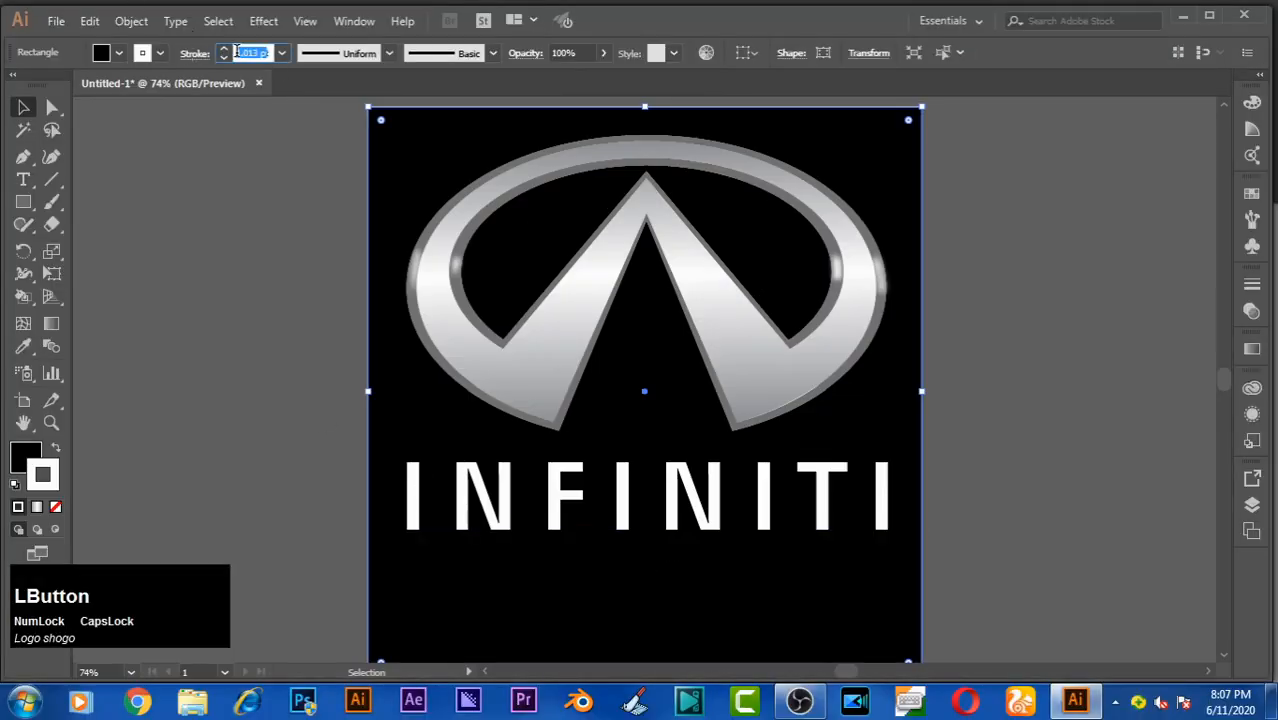
scroll(244, 50, up, 3)
scroll(244, 50, up, 5)
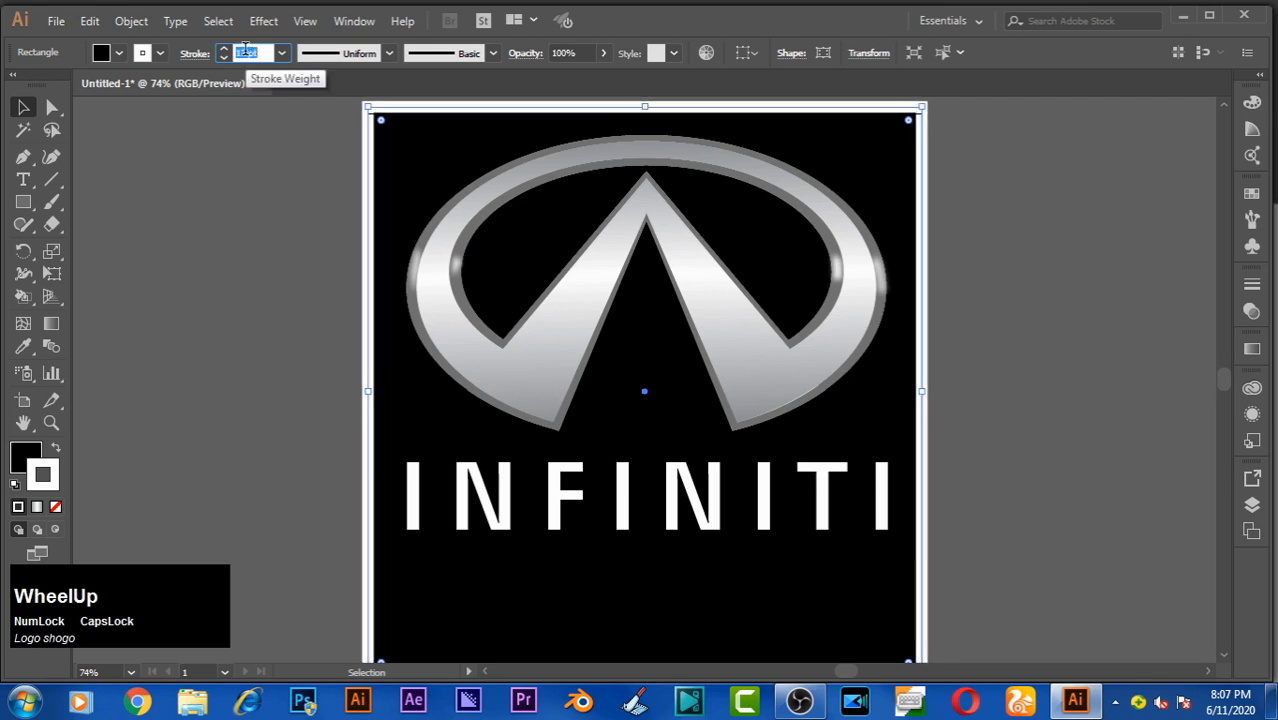
scroll(245, 50, down, 5)
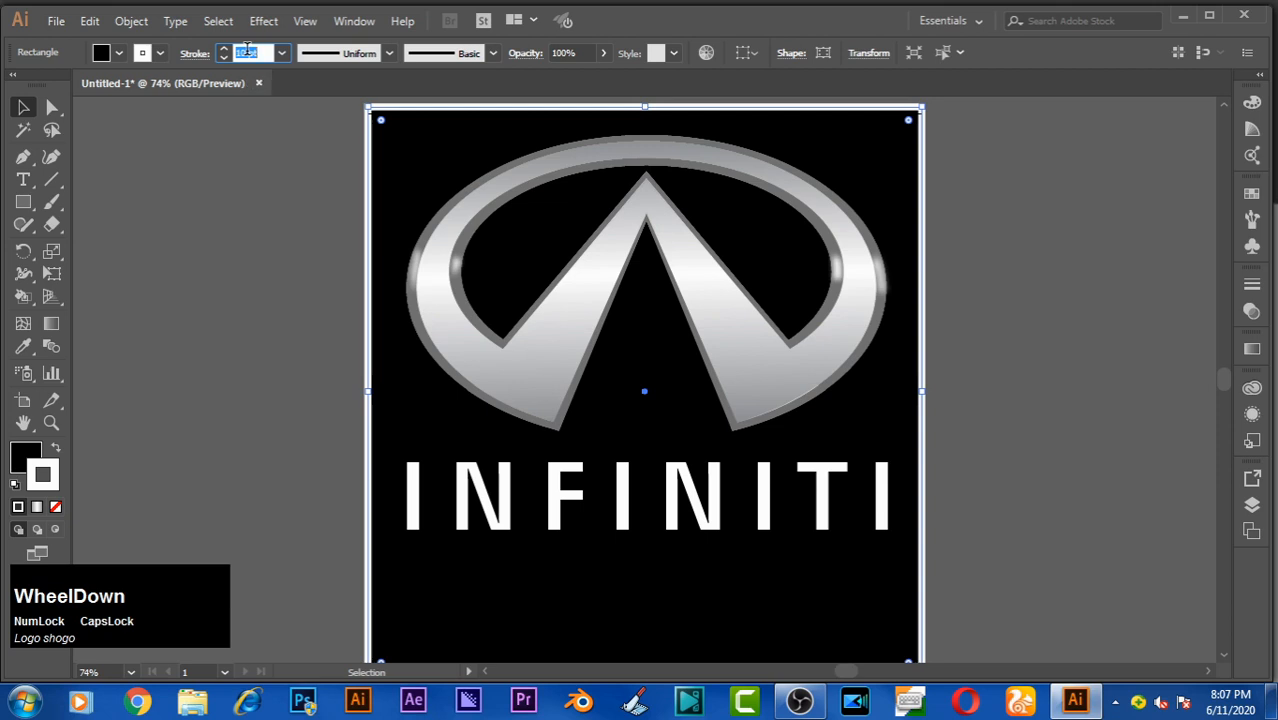
click(28, 112)
click(305, 380)
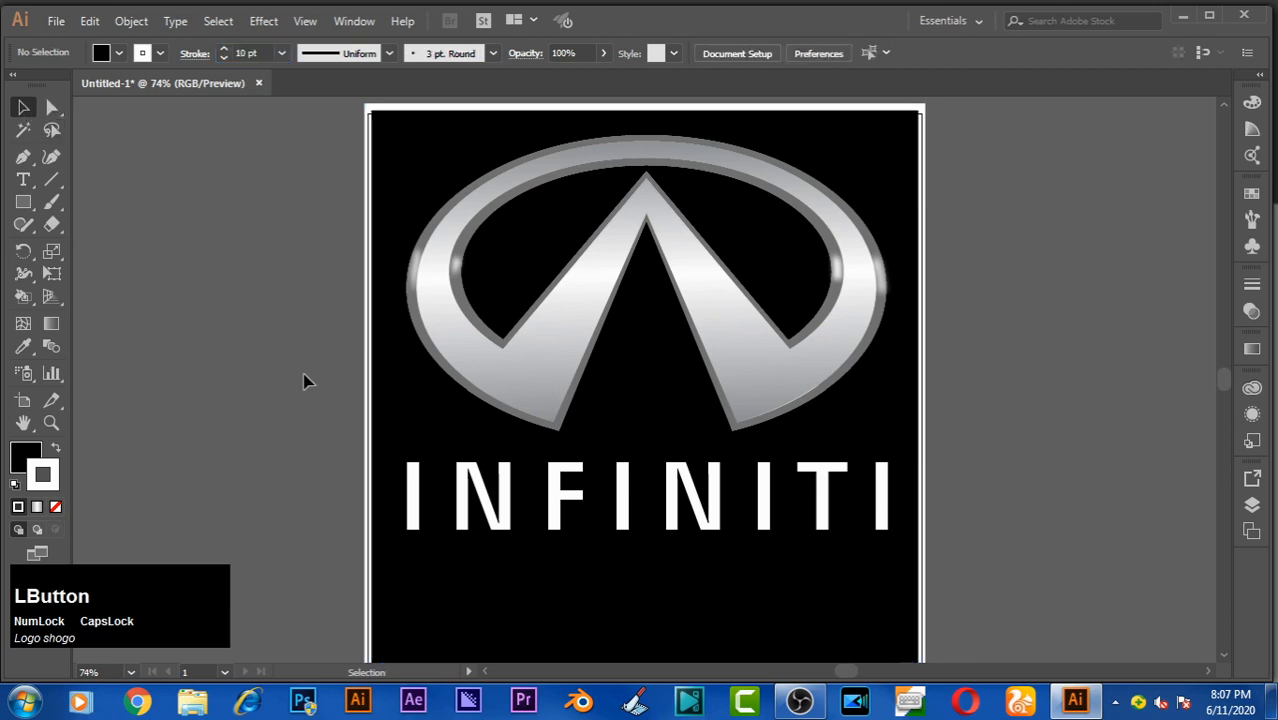
scroll(265, 362, down, 1)
scroll(260, 357, up, 1)
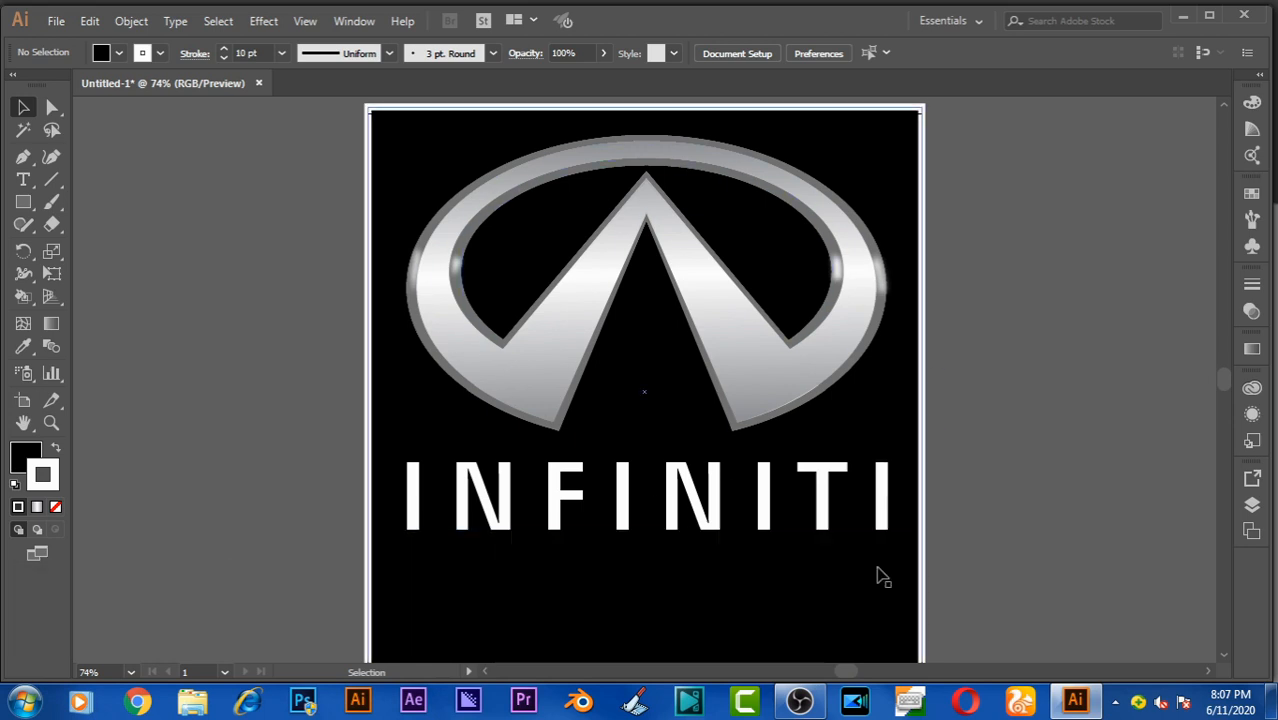
click(1115, 703)
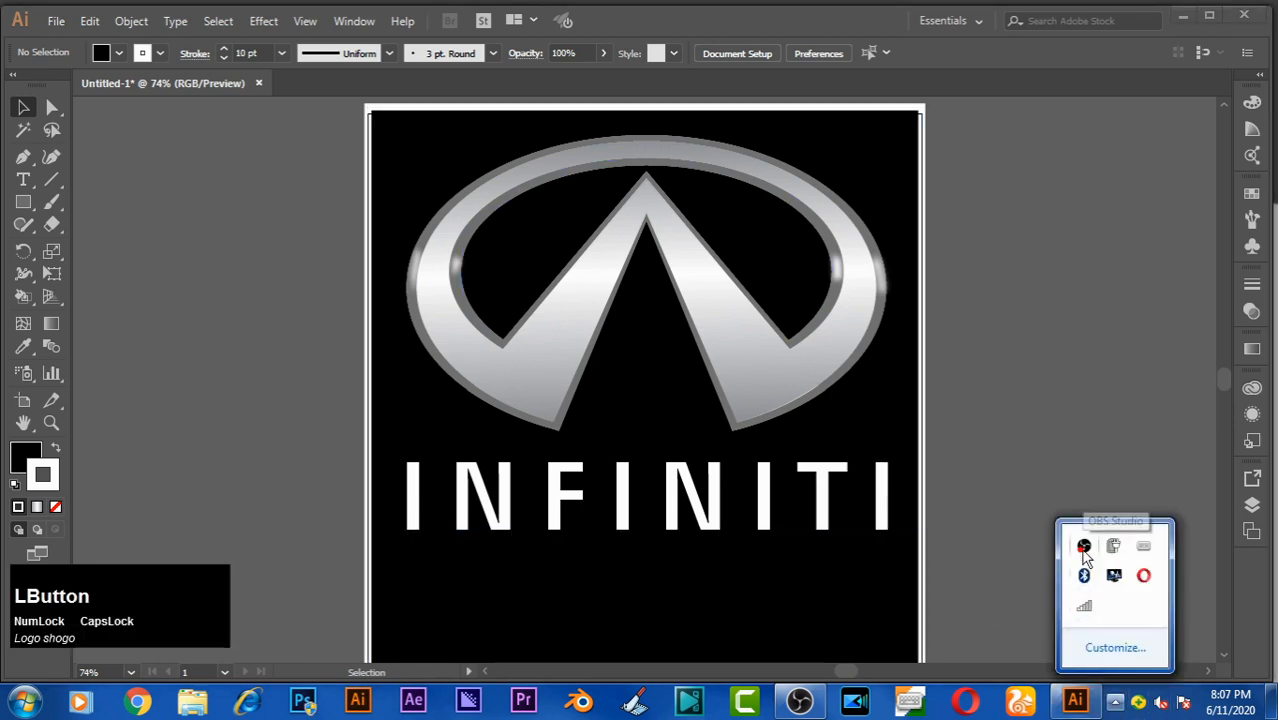